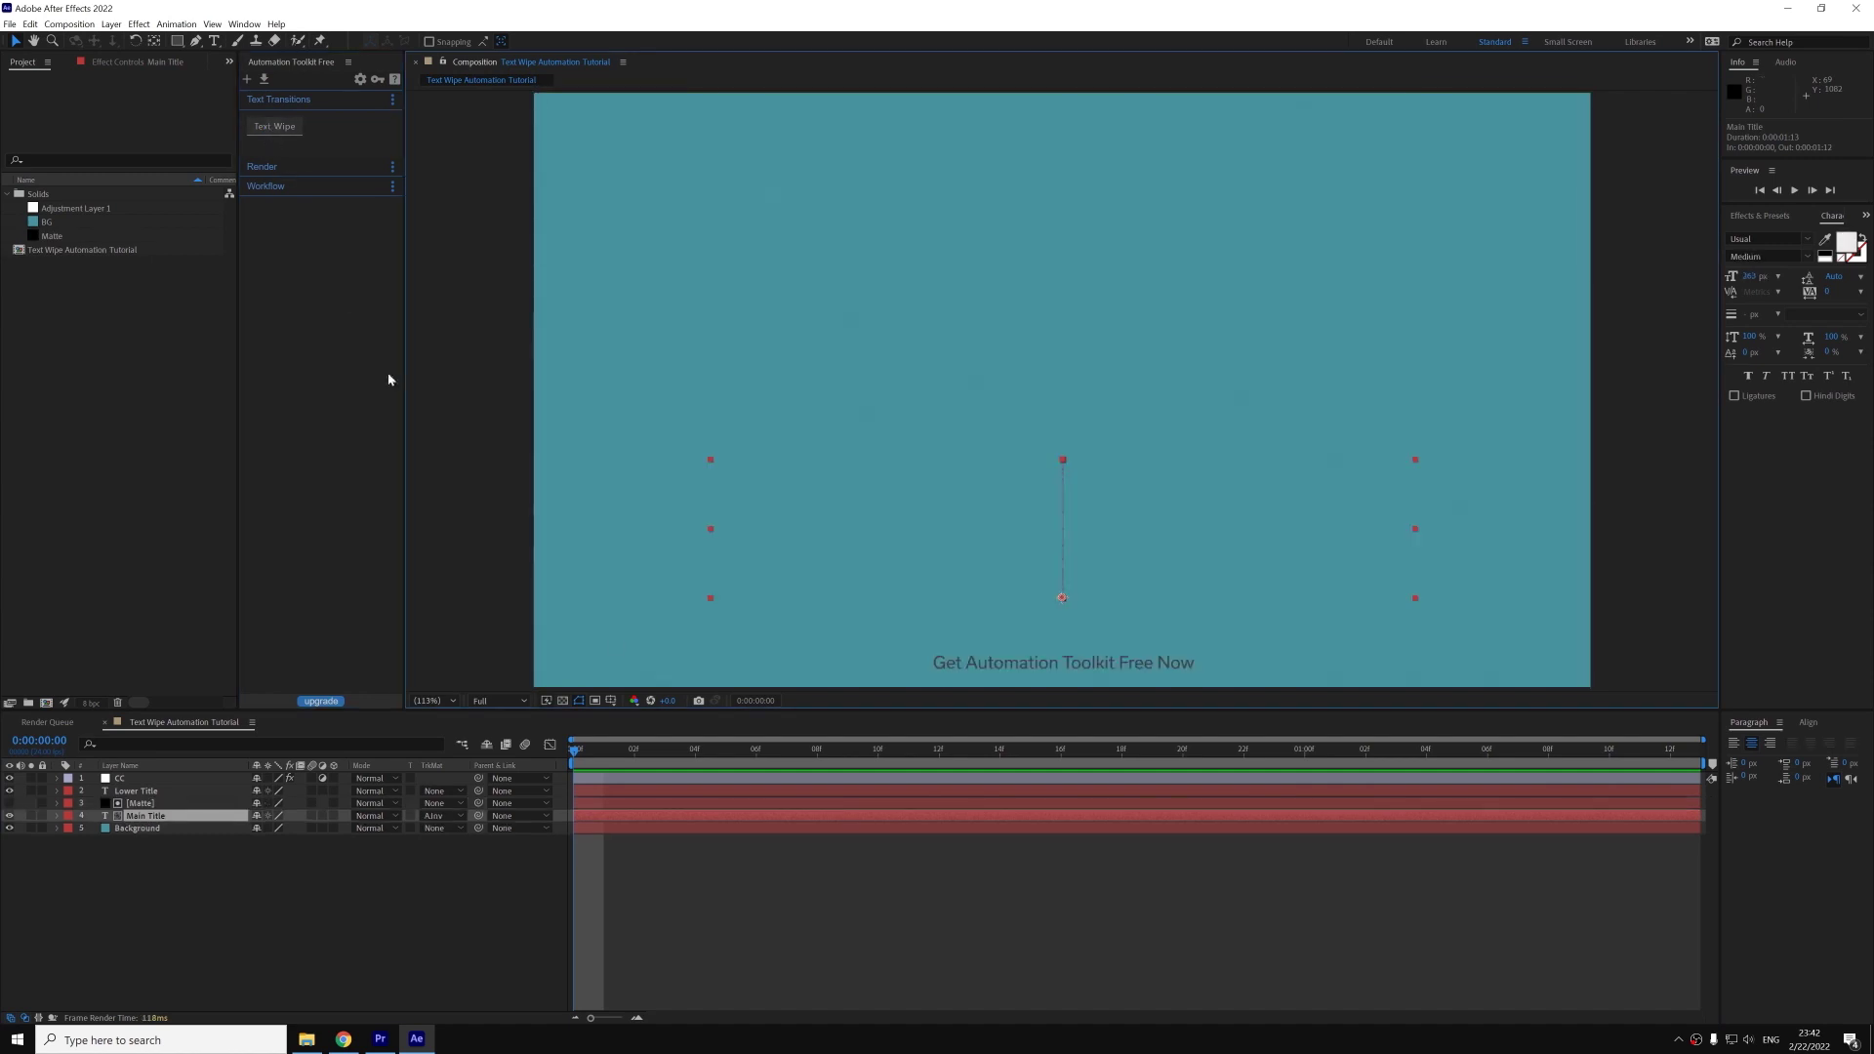
- Preview the finished text wipe animation from the start of the composition
click(574, 759)
key(space)
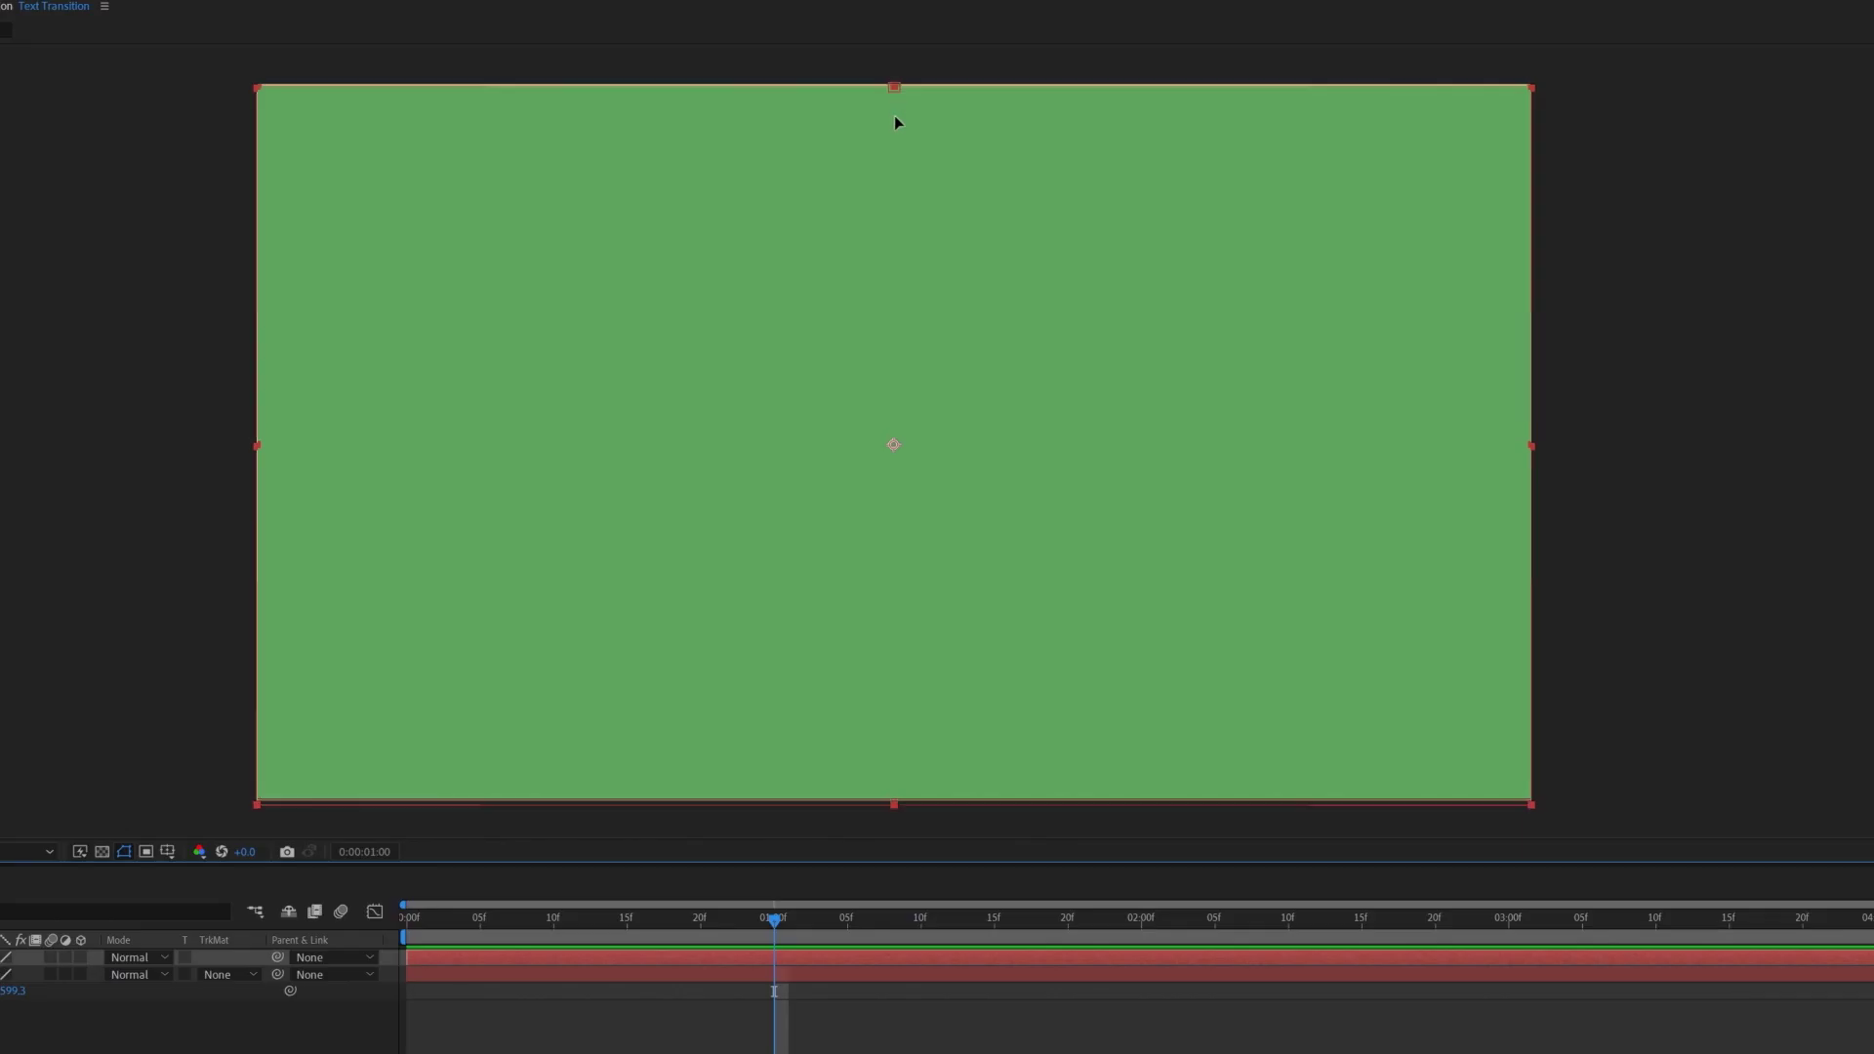
- Lower the green Matte's top edge in the viewer and apply it to the text layer as an Alpha Inverted track matte
drag(894, 115, 894, 461)
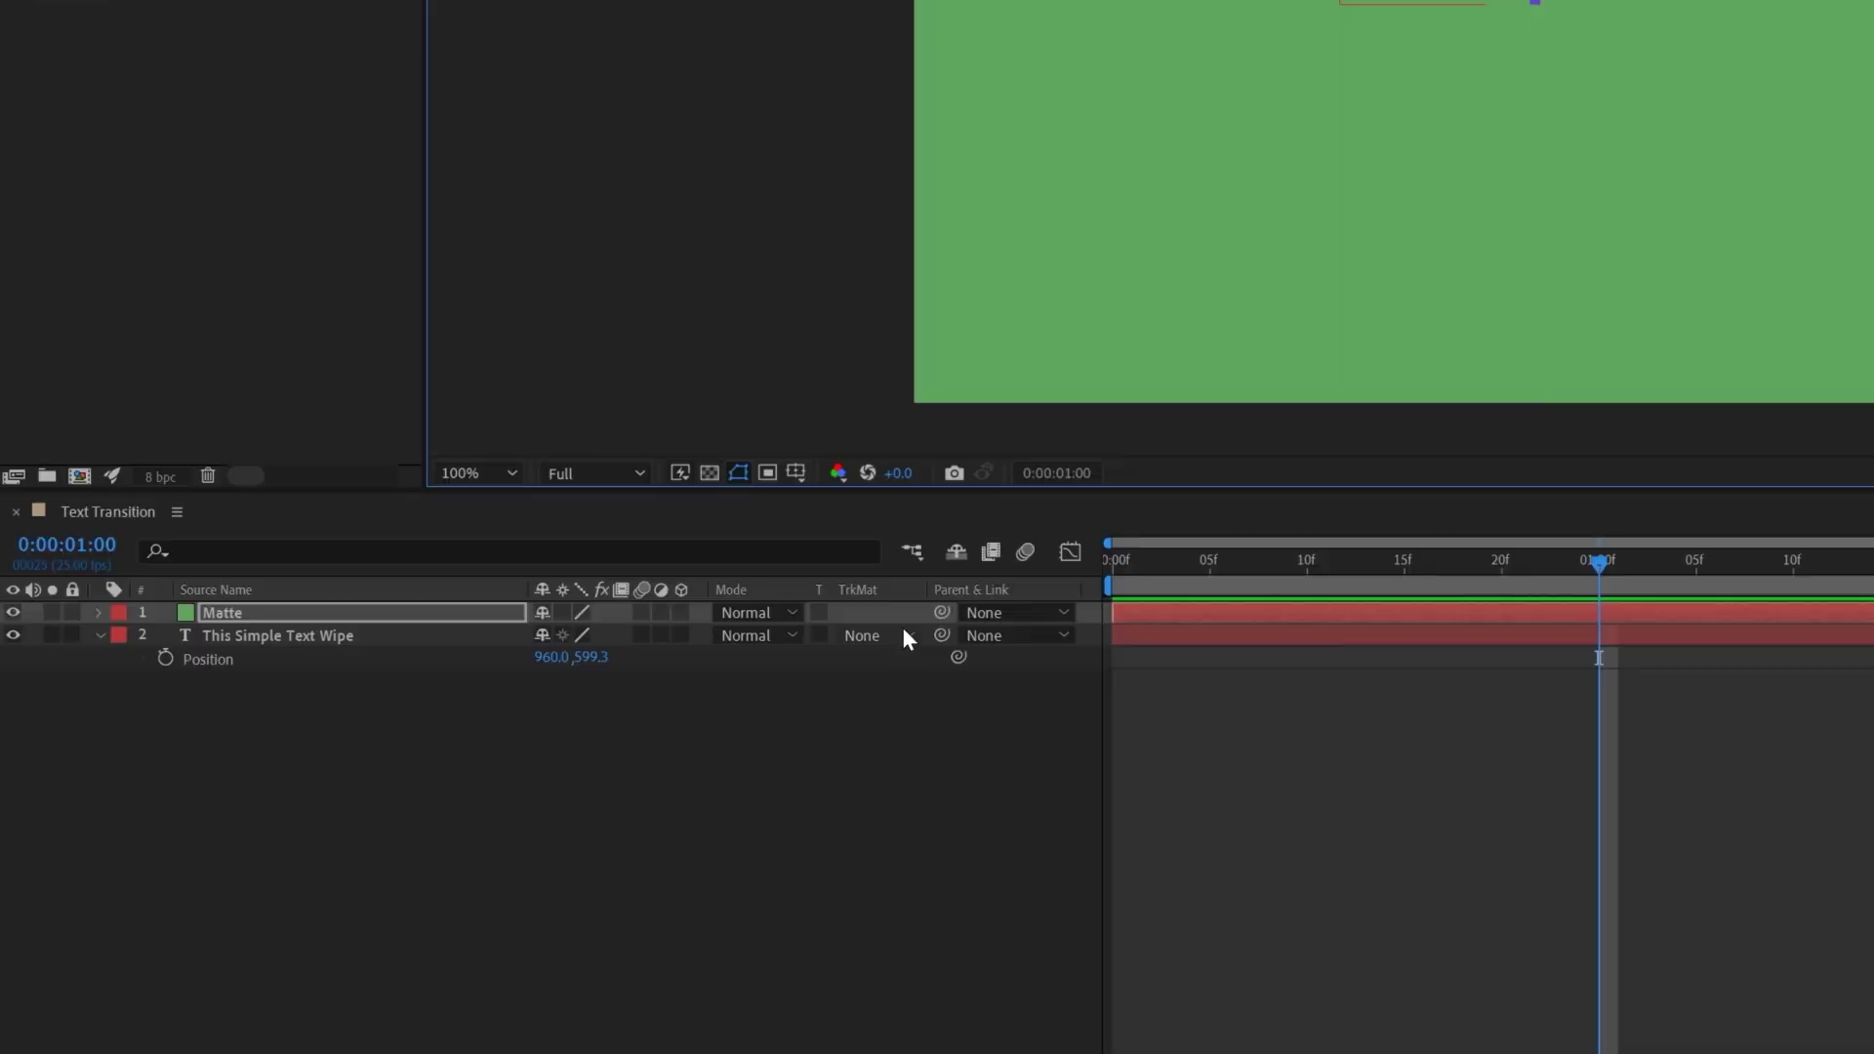
click(902, 636)
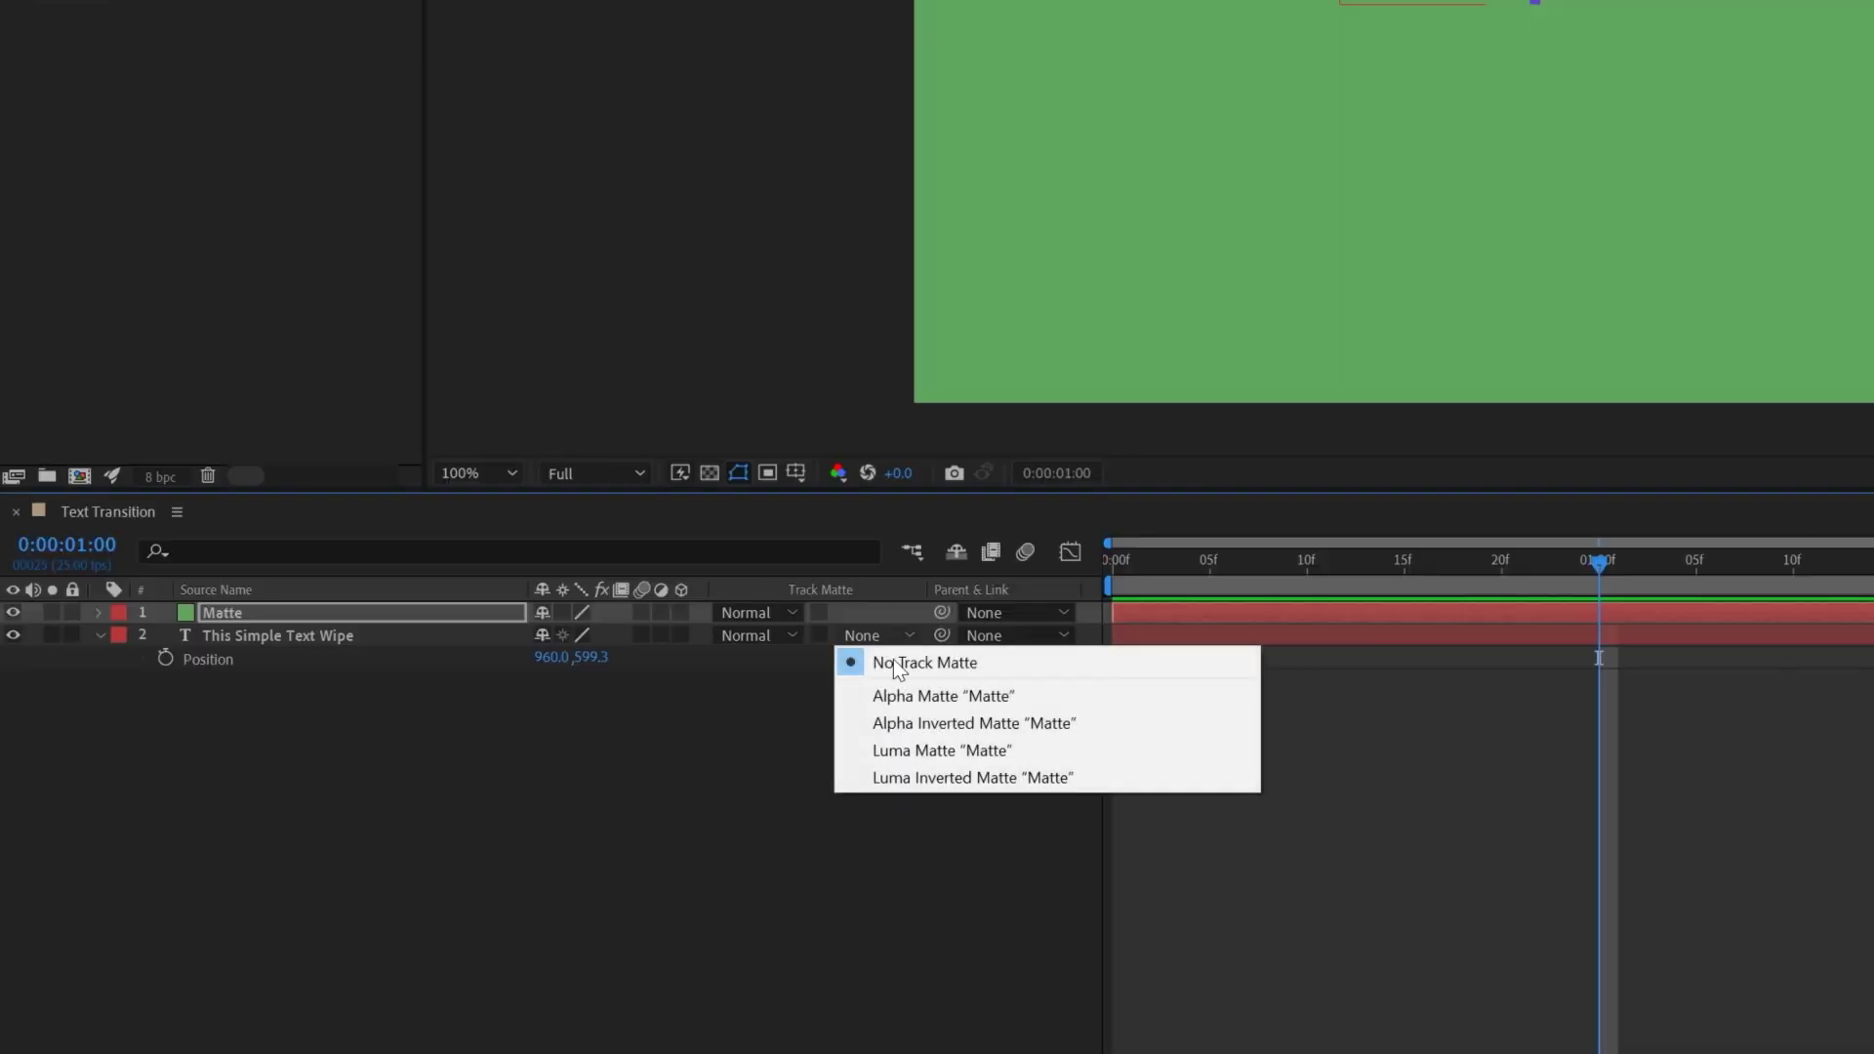
click(902, 714)
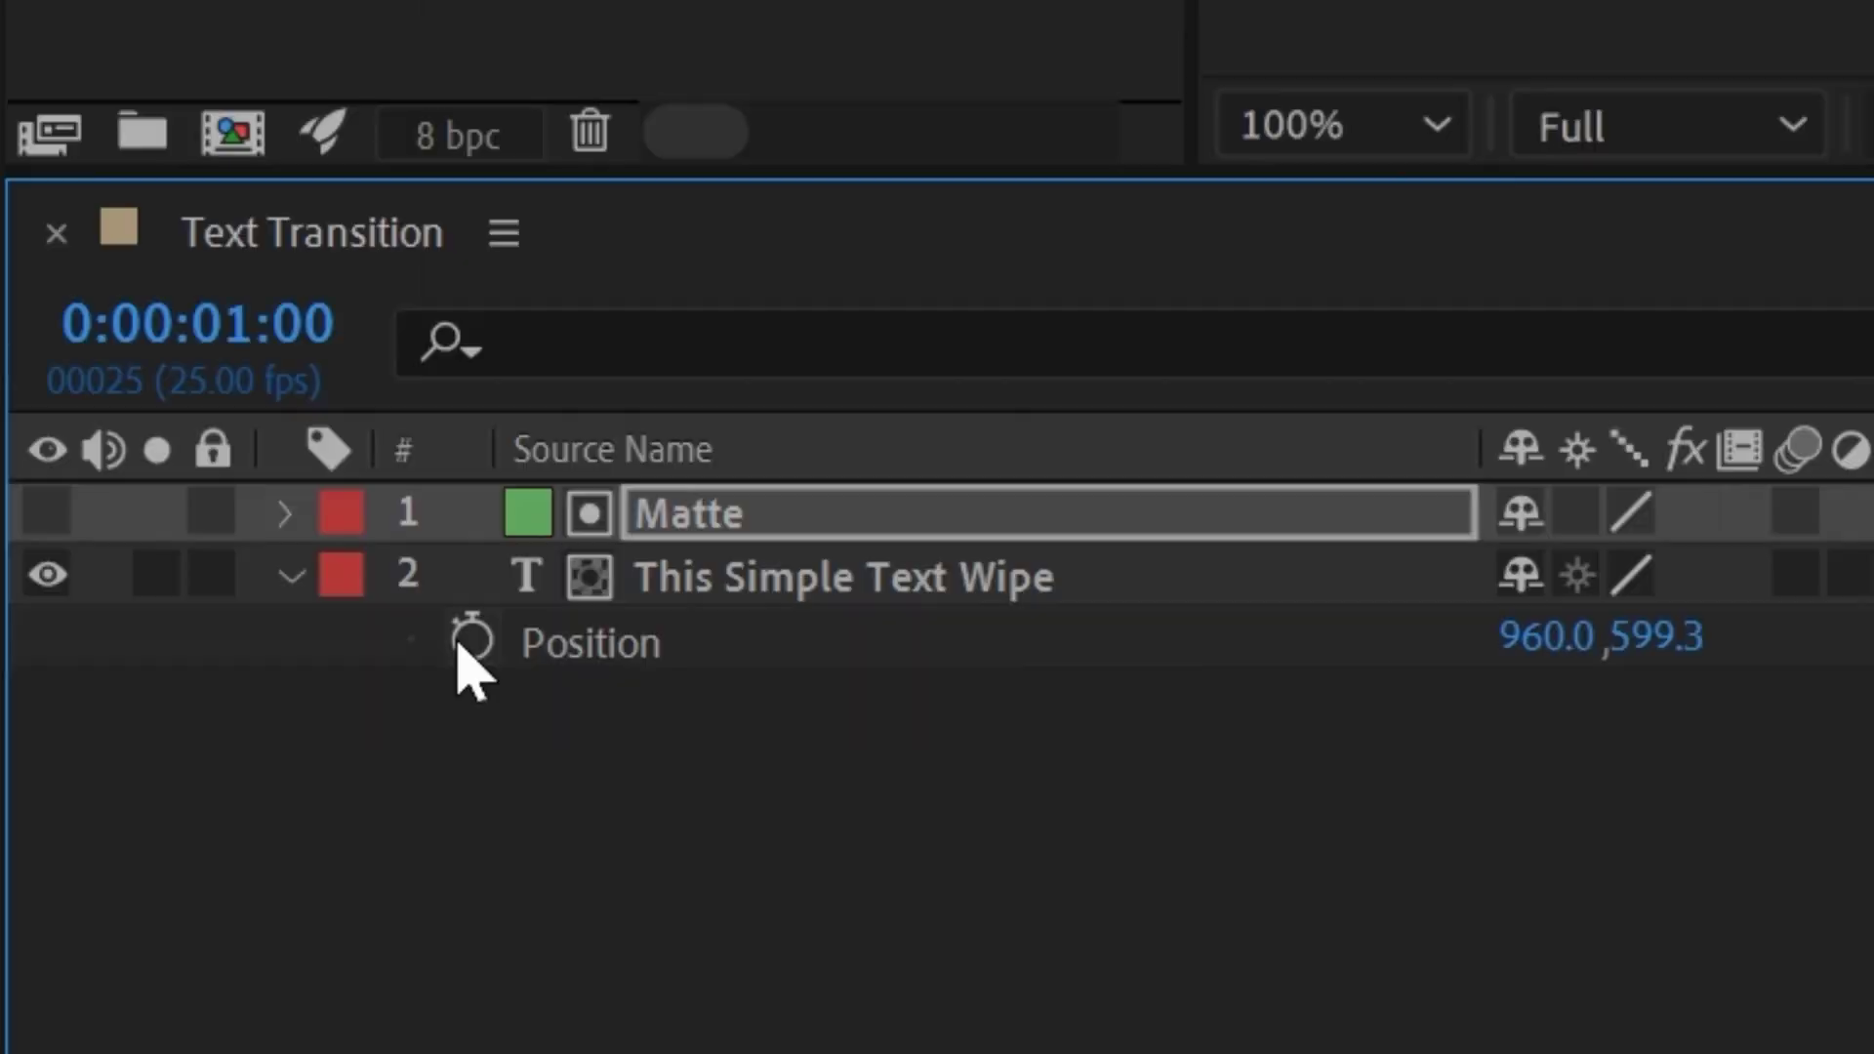
- Keyframe the text layer's Position at 0:00:01:00, and at an earlier time move the text lower
click(459, 646)
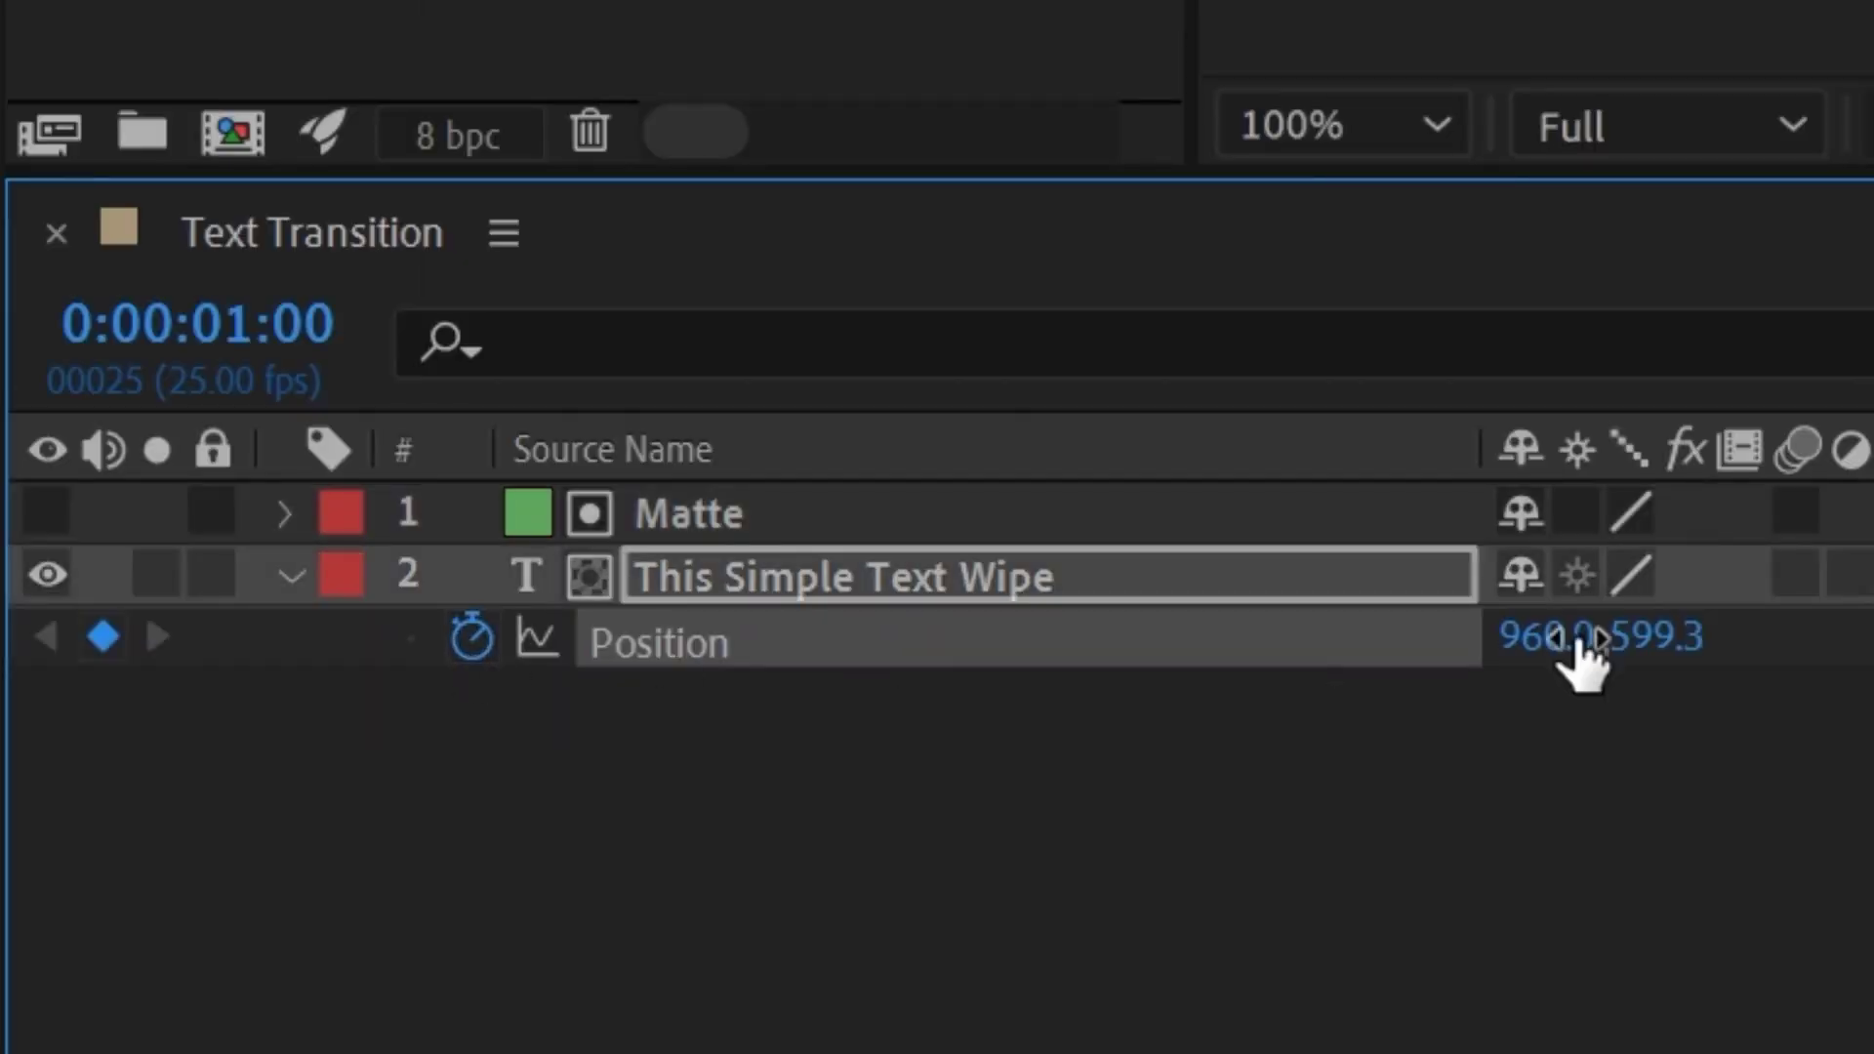
drag(1191, 173, 366, 174)
drag(885, 470, 881, 543)
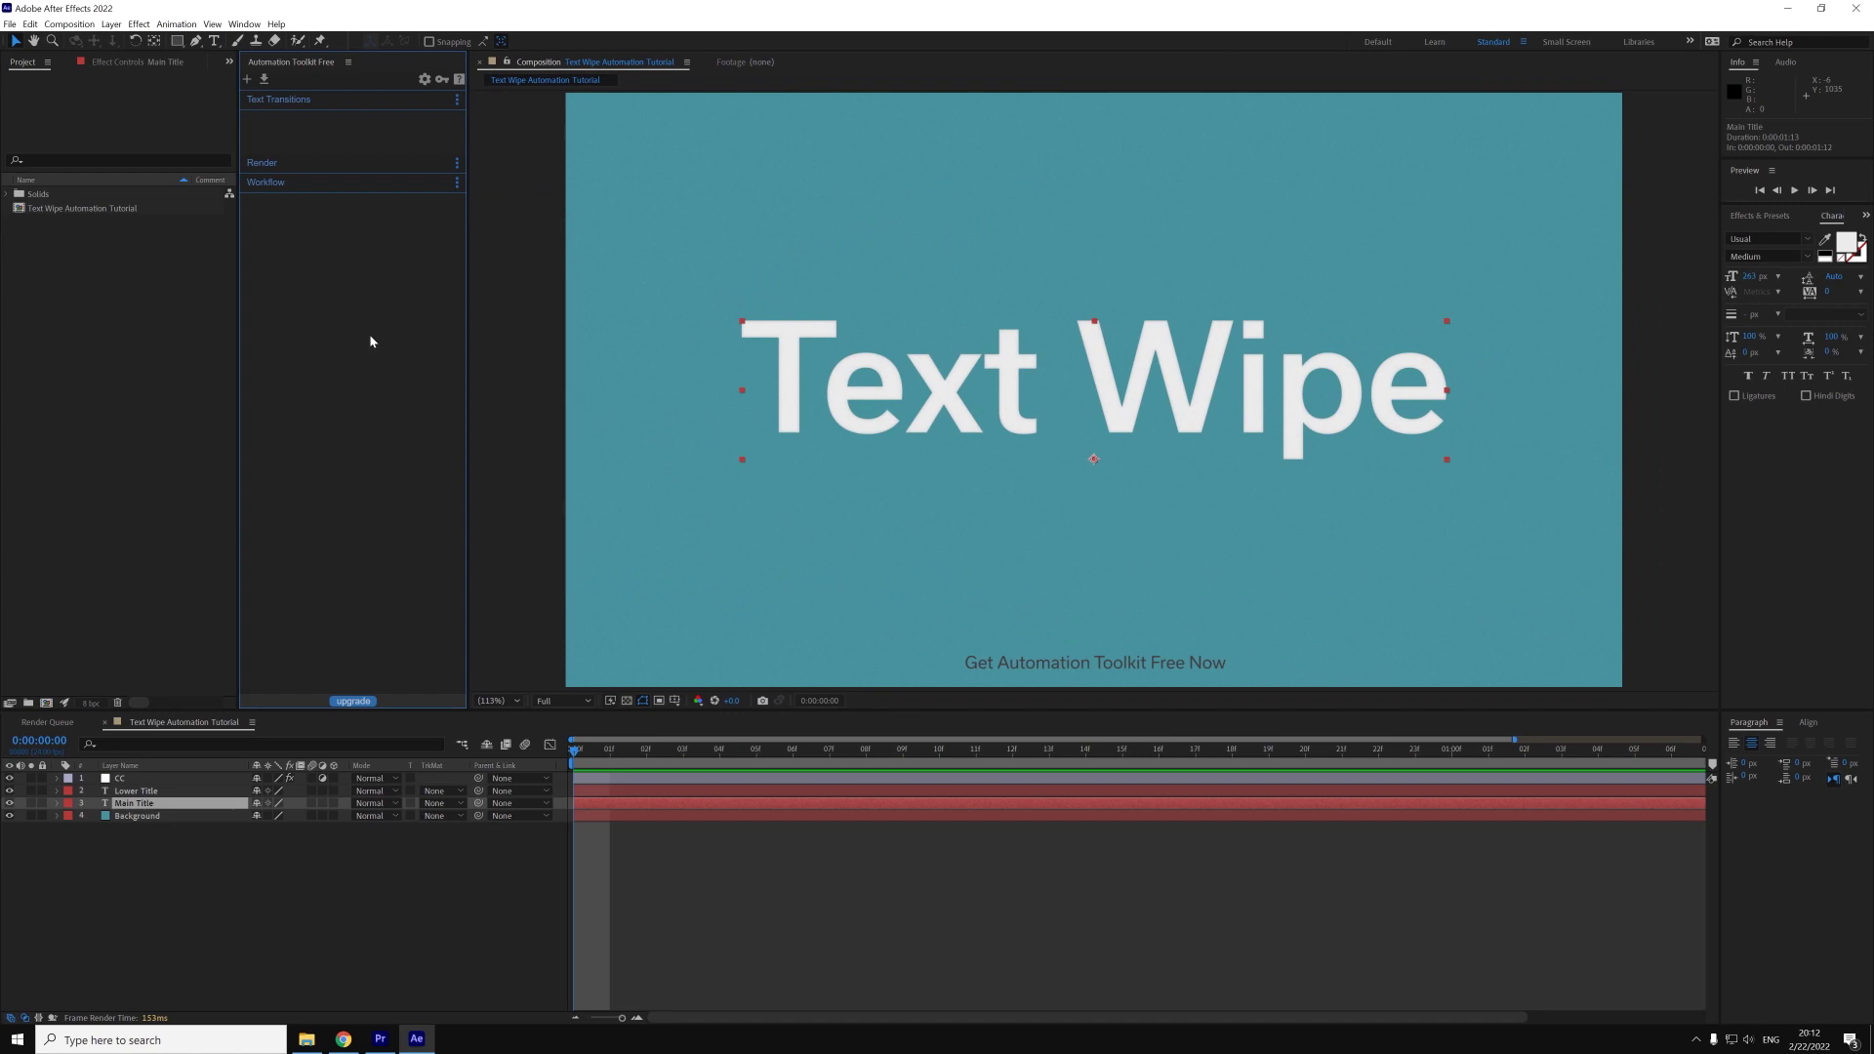
- Create a new automation named Text Wipe in the Text Transitions category
right_click(336, 137)
click(329, 154)
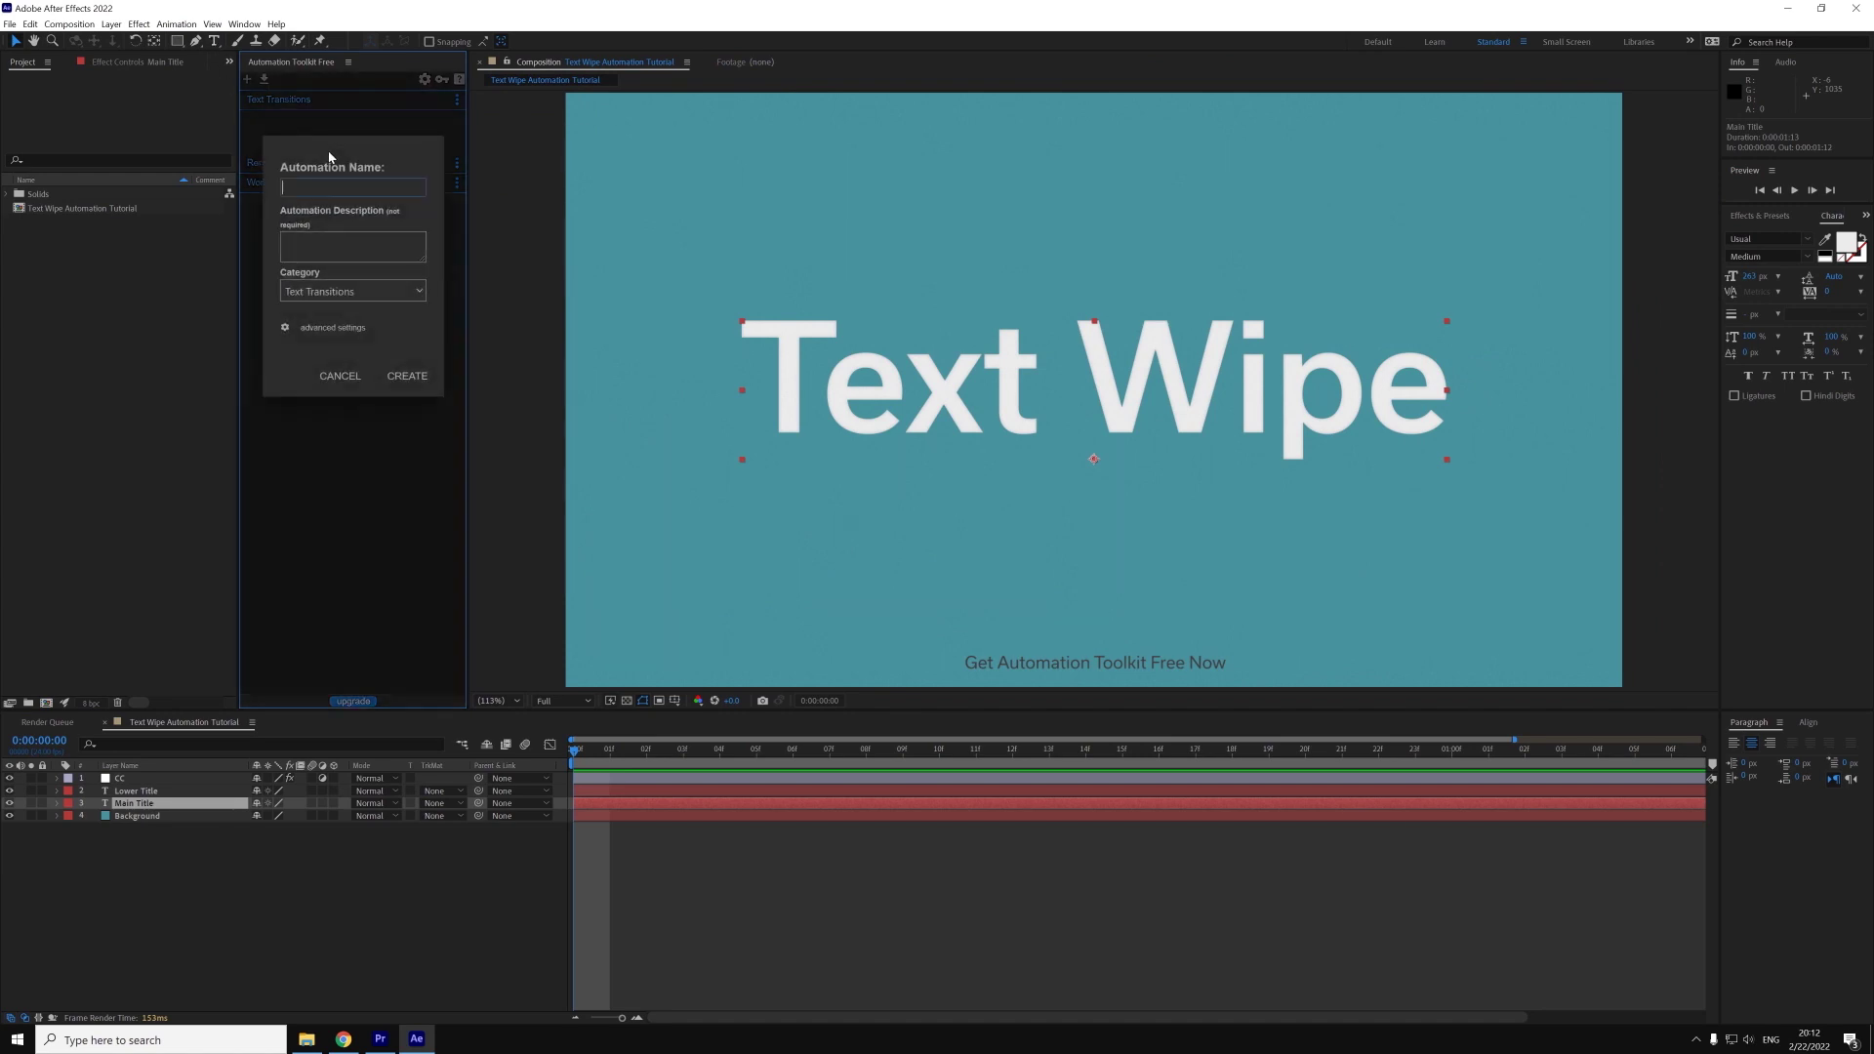
text(Text Wipe)
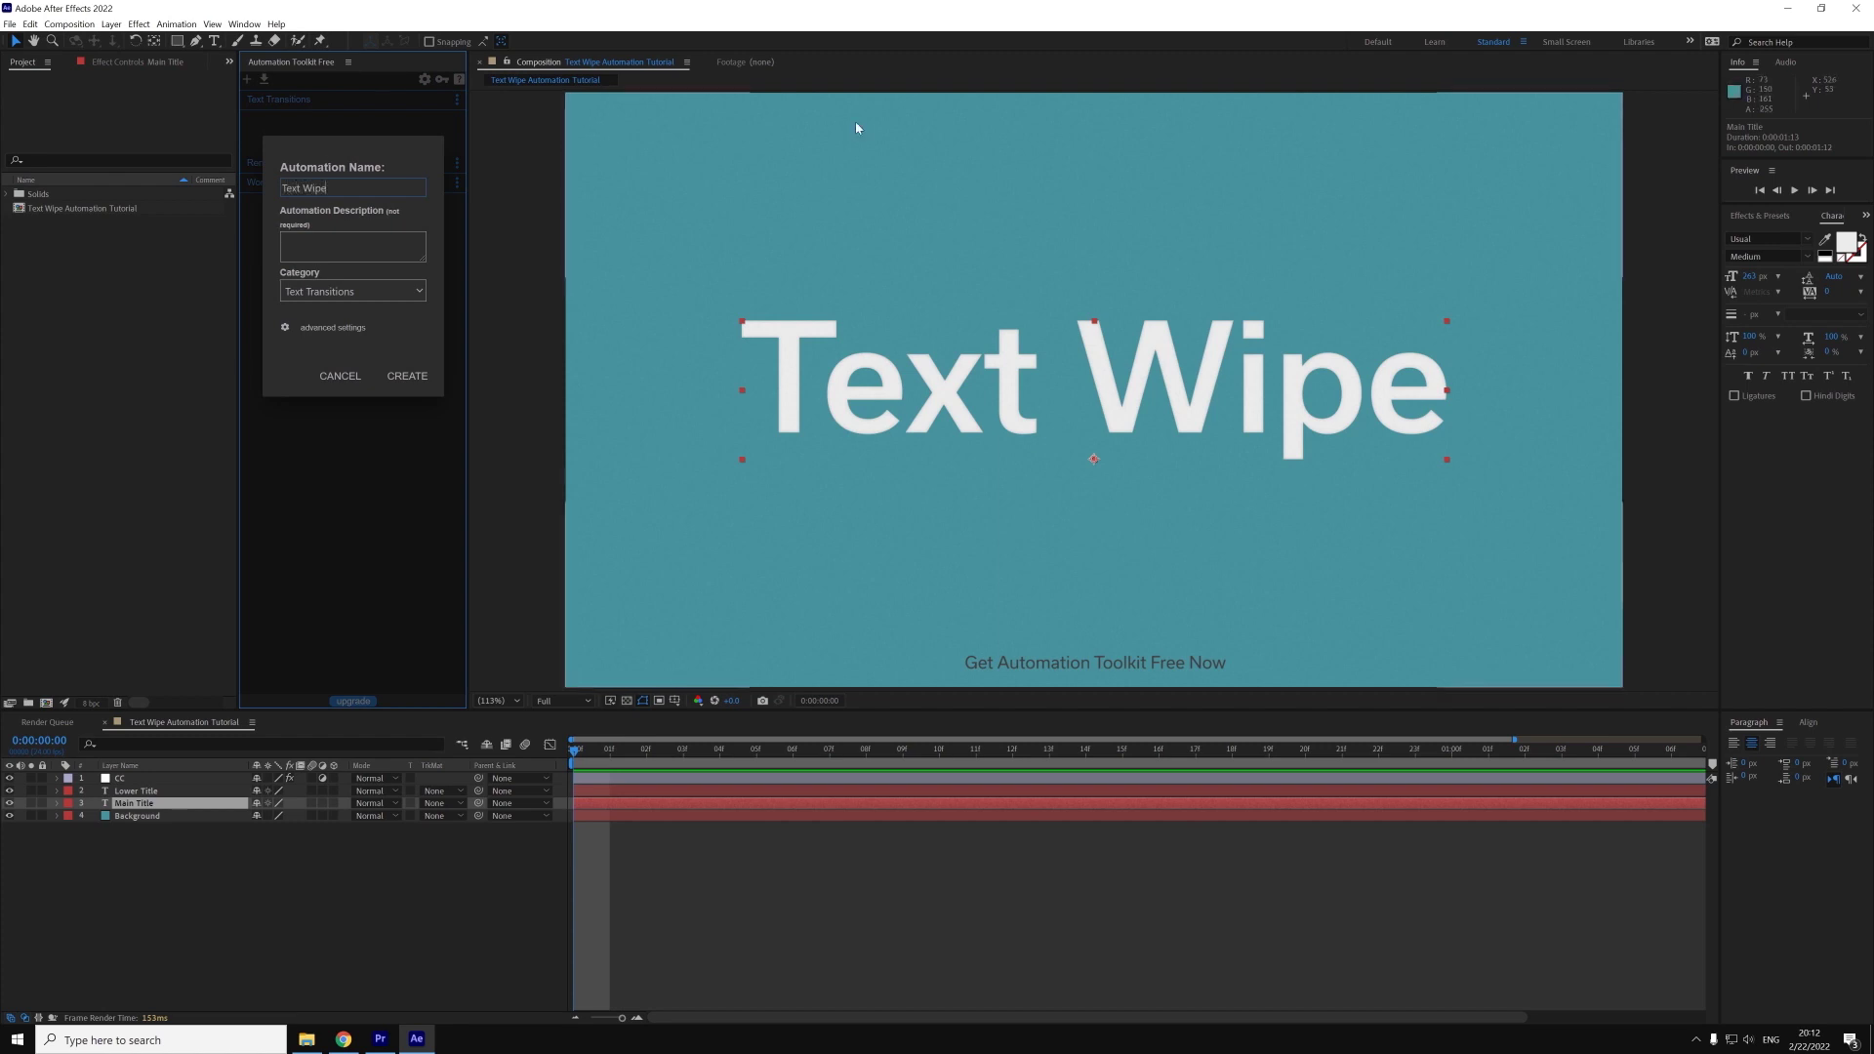
click(407, 377)
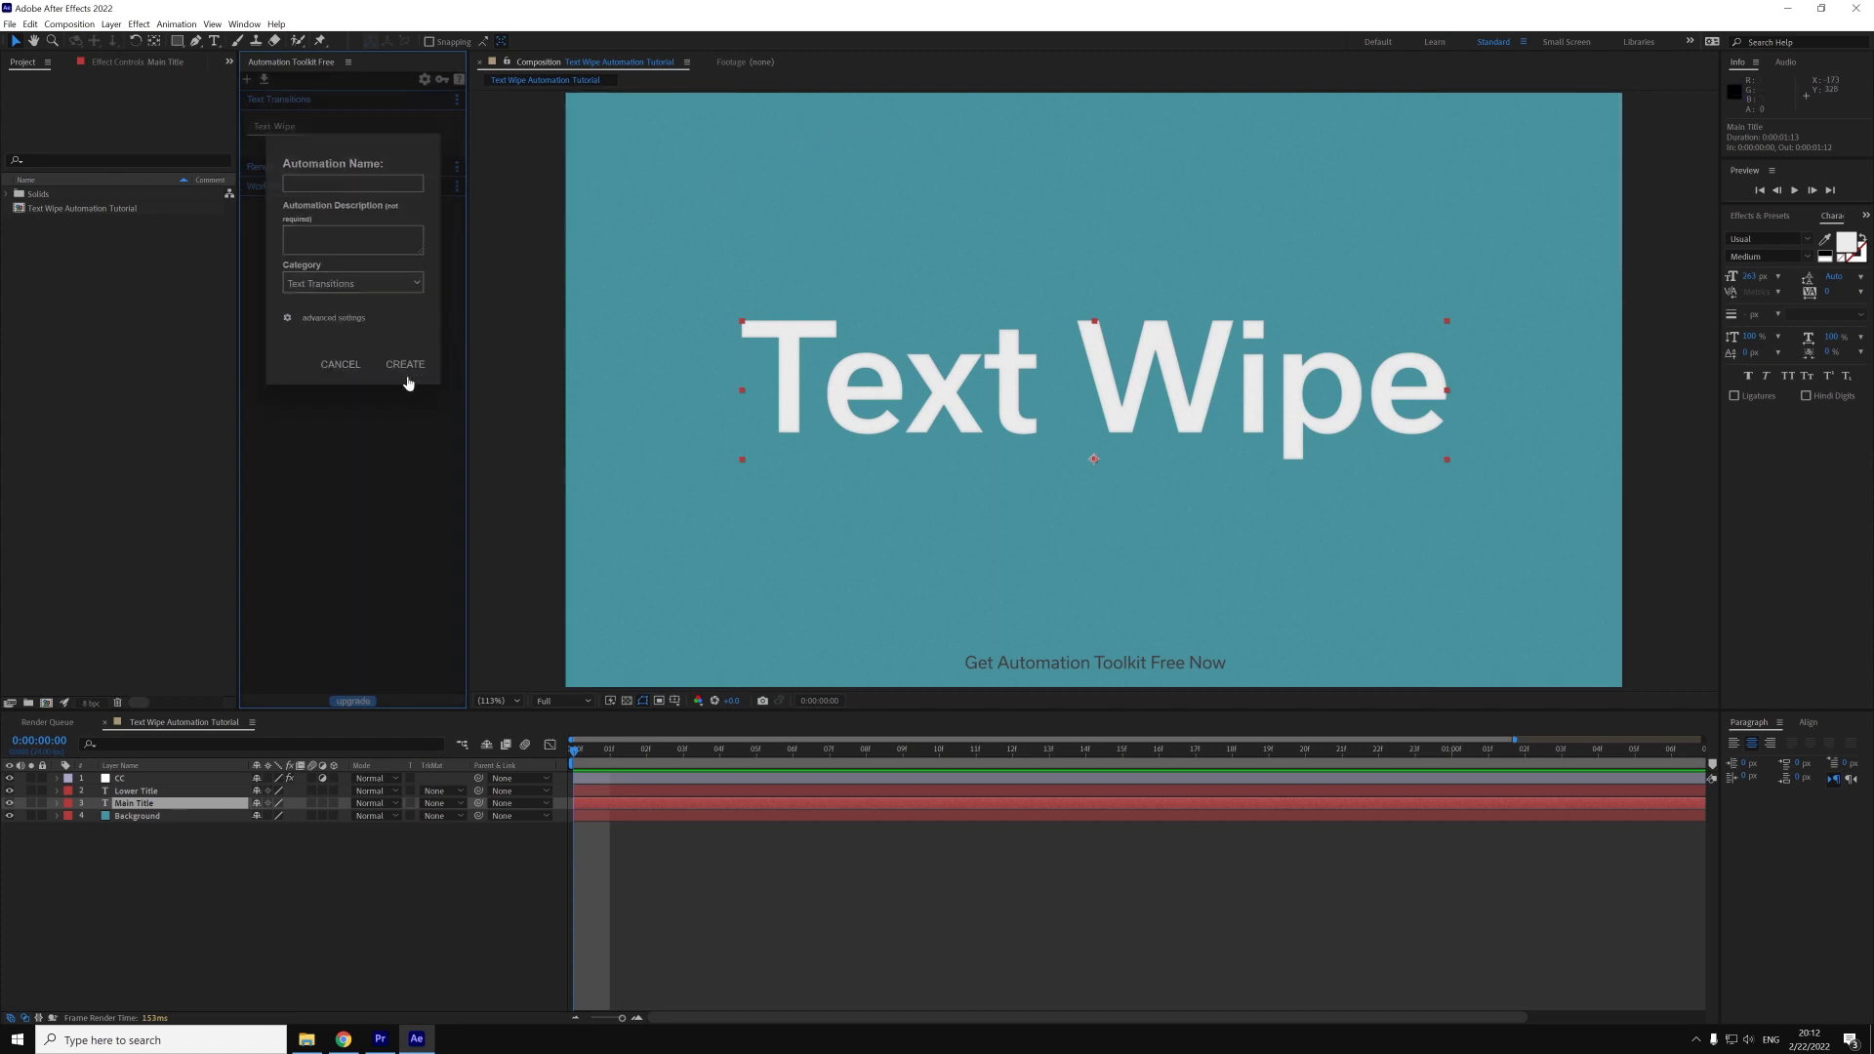
- Open the Text Wipe automation for editing and widen the Automation Toolkit workspace
right_click(277, 140)
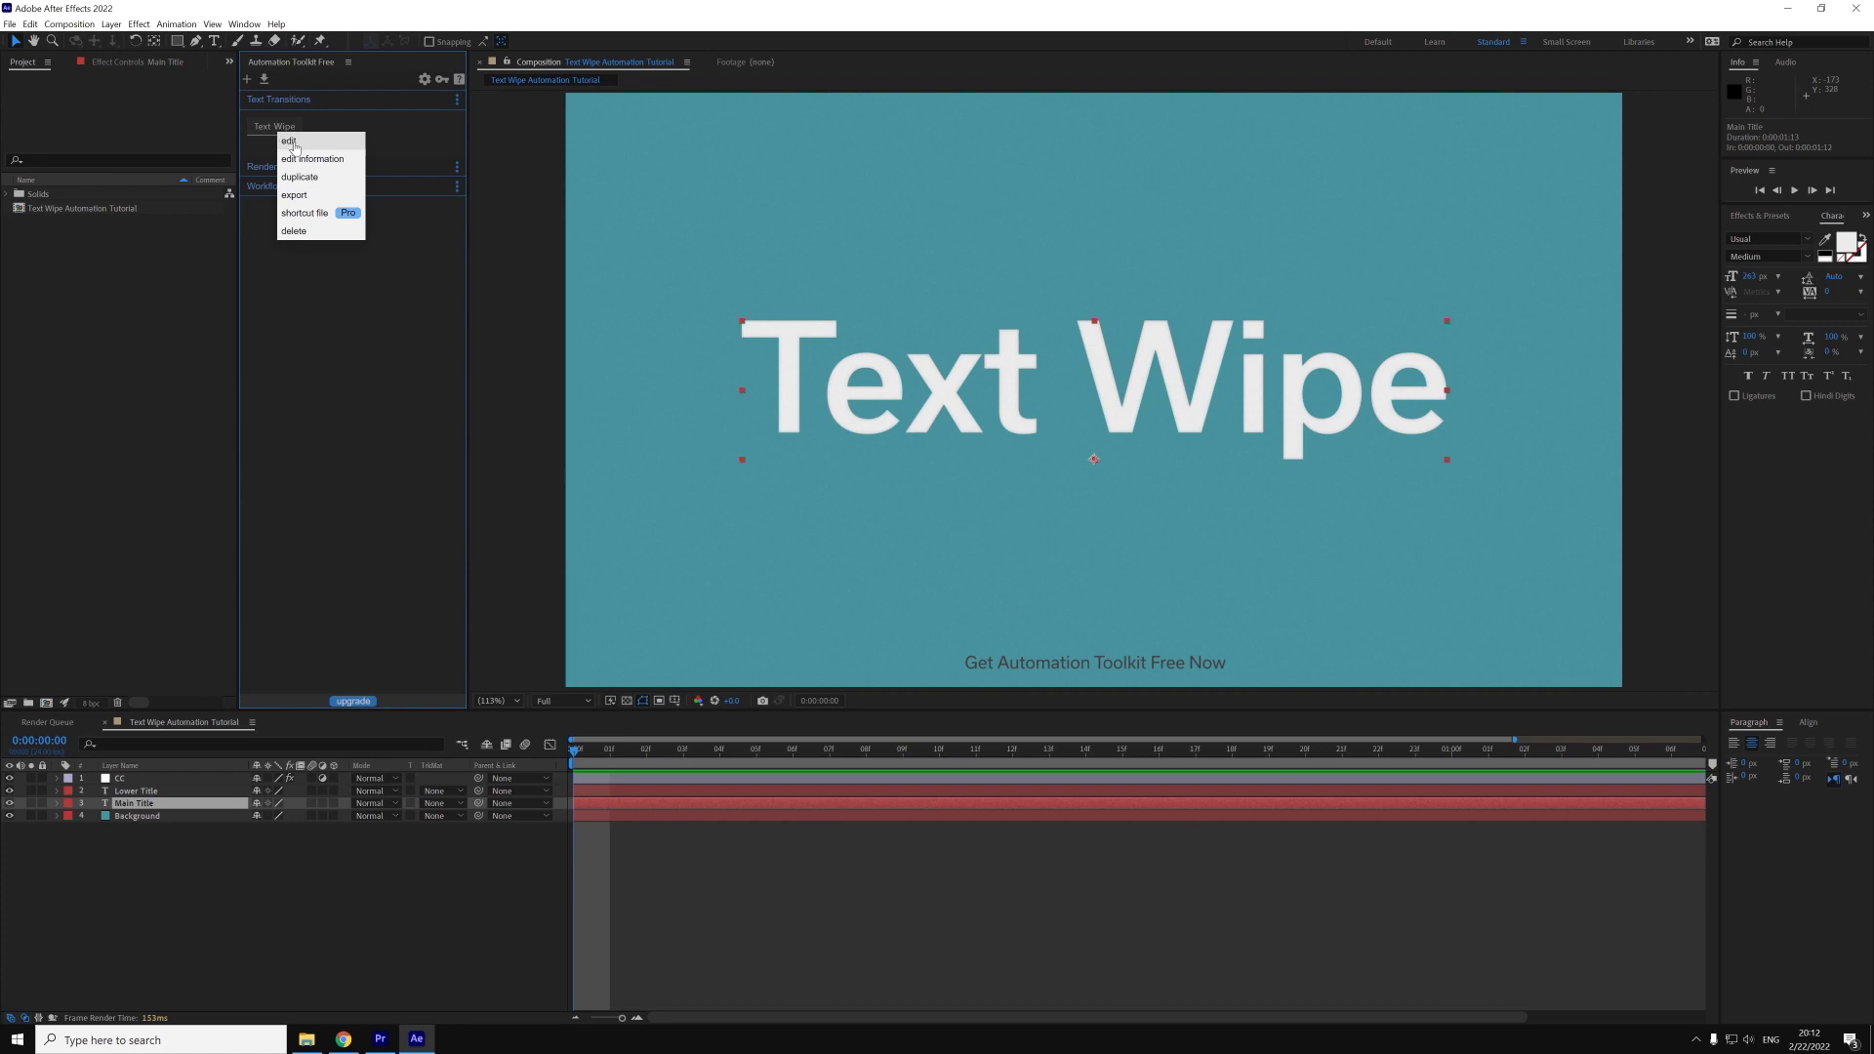
click(293, 146)
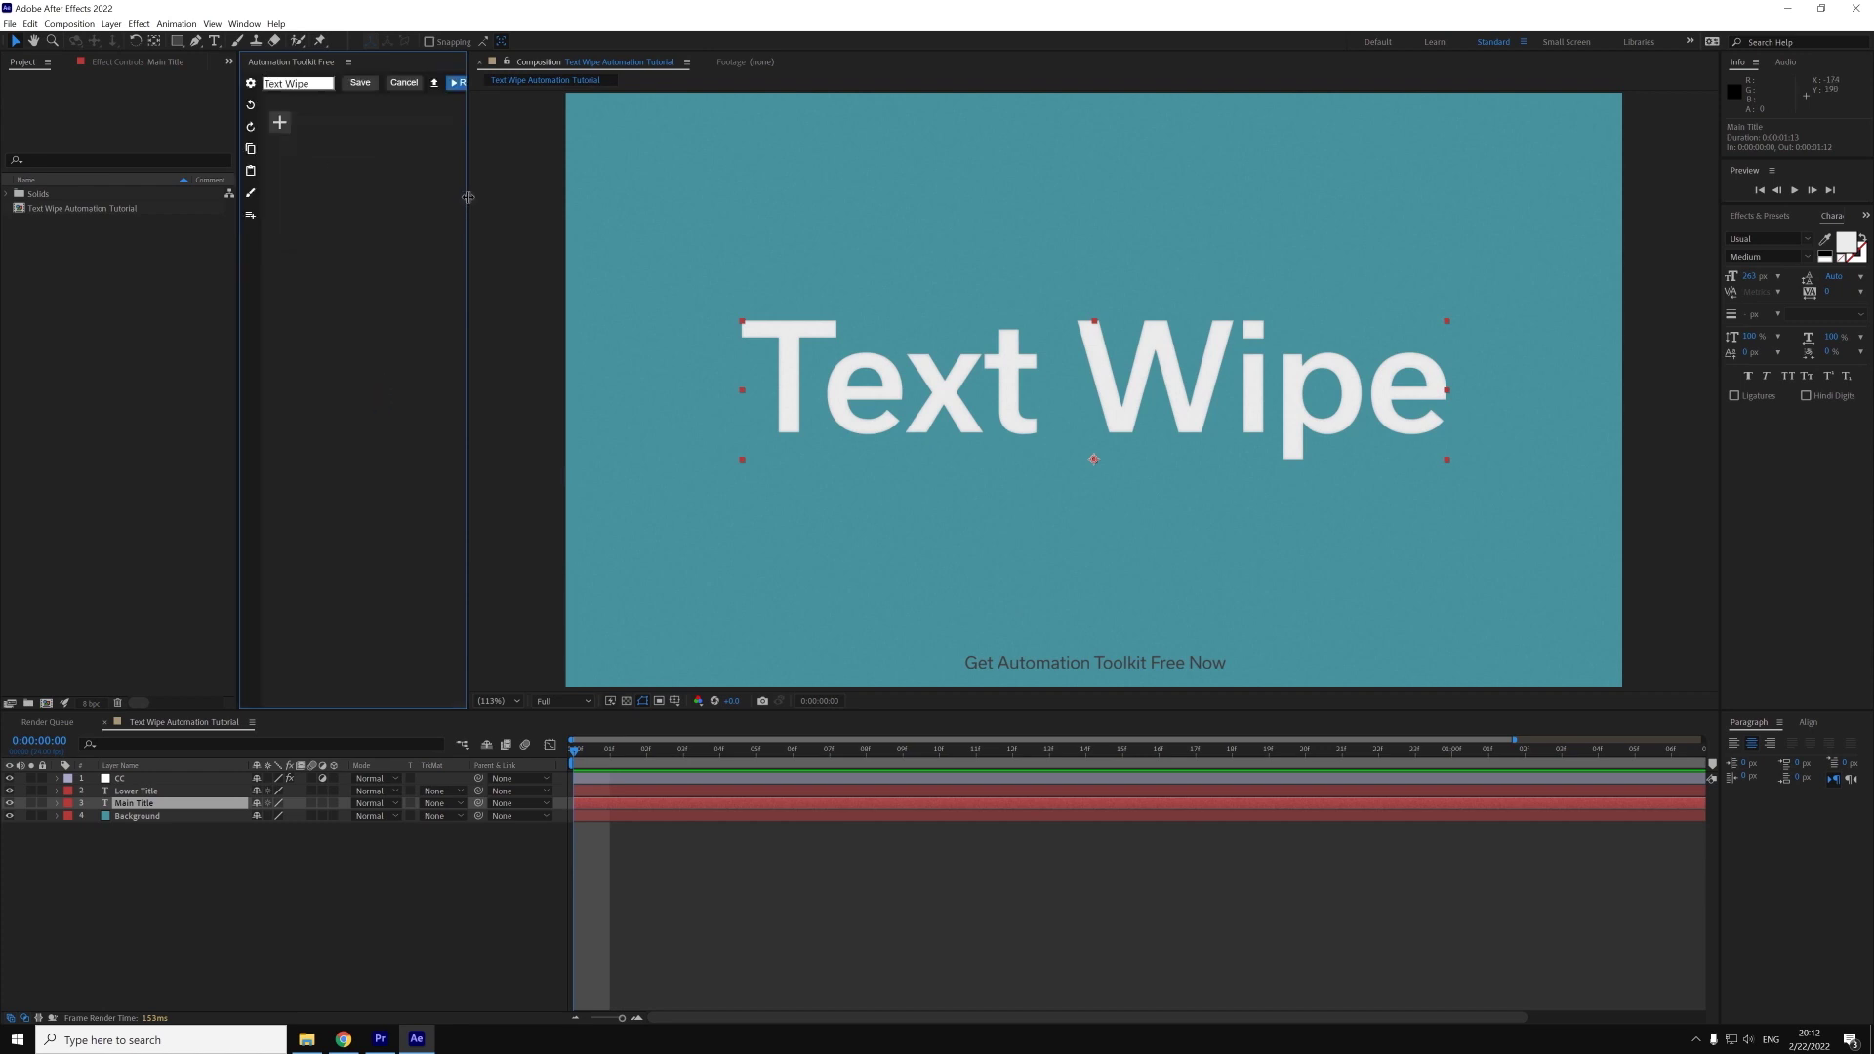
drag(466, 201, 939, 238)
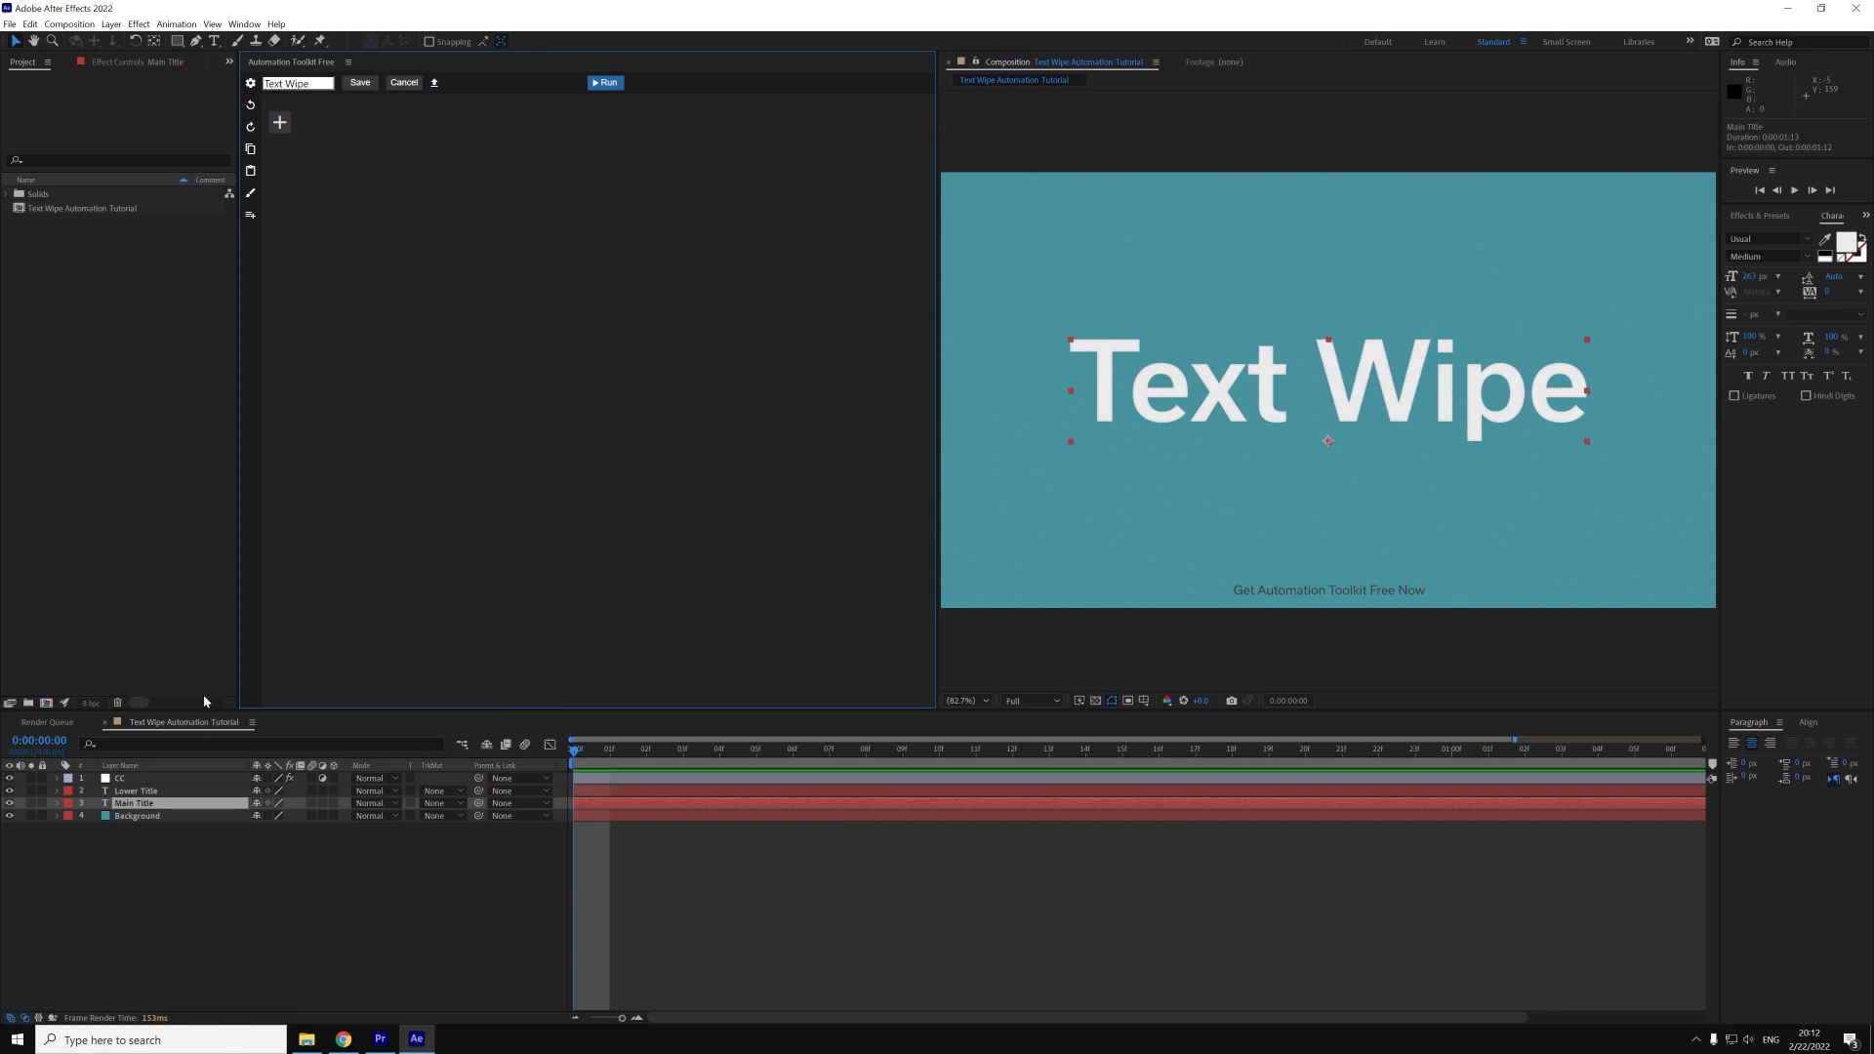
- Add a loop line that goes through the layers in the active comp
click(279, 122)
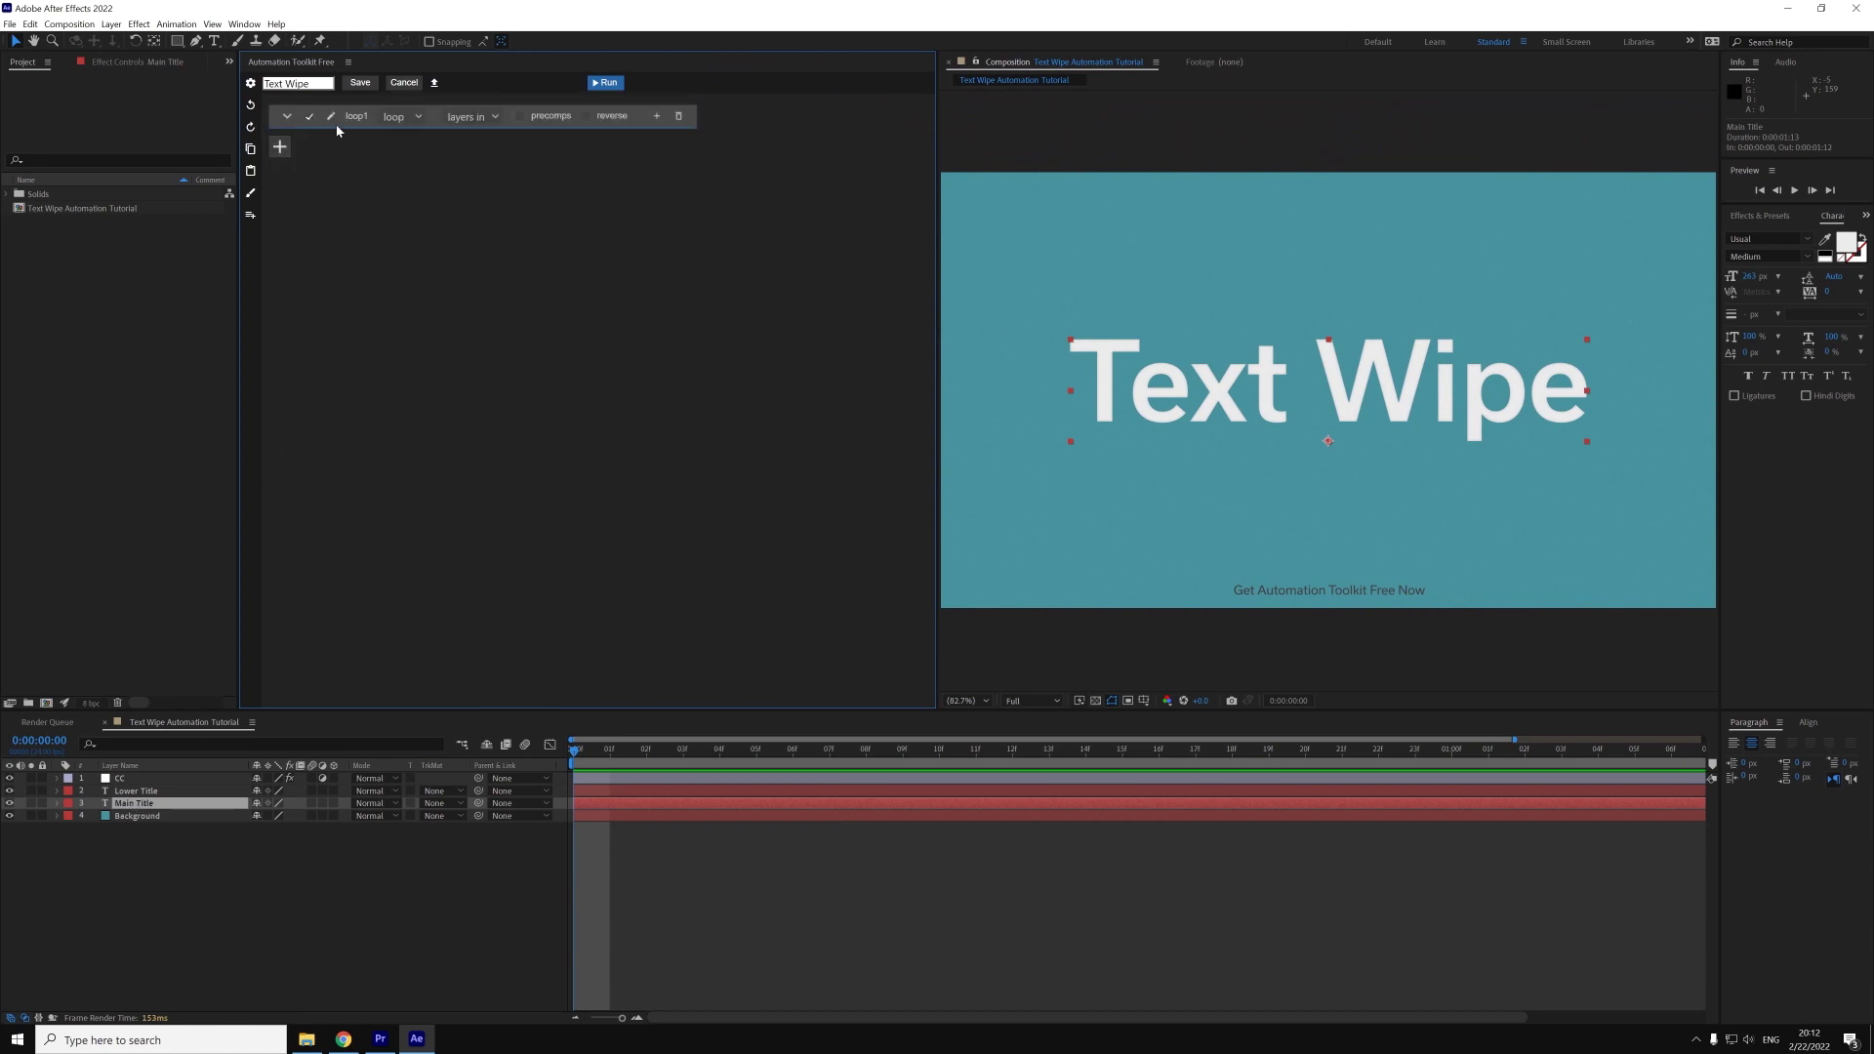
click(453, 118)
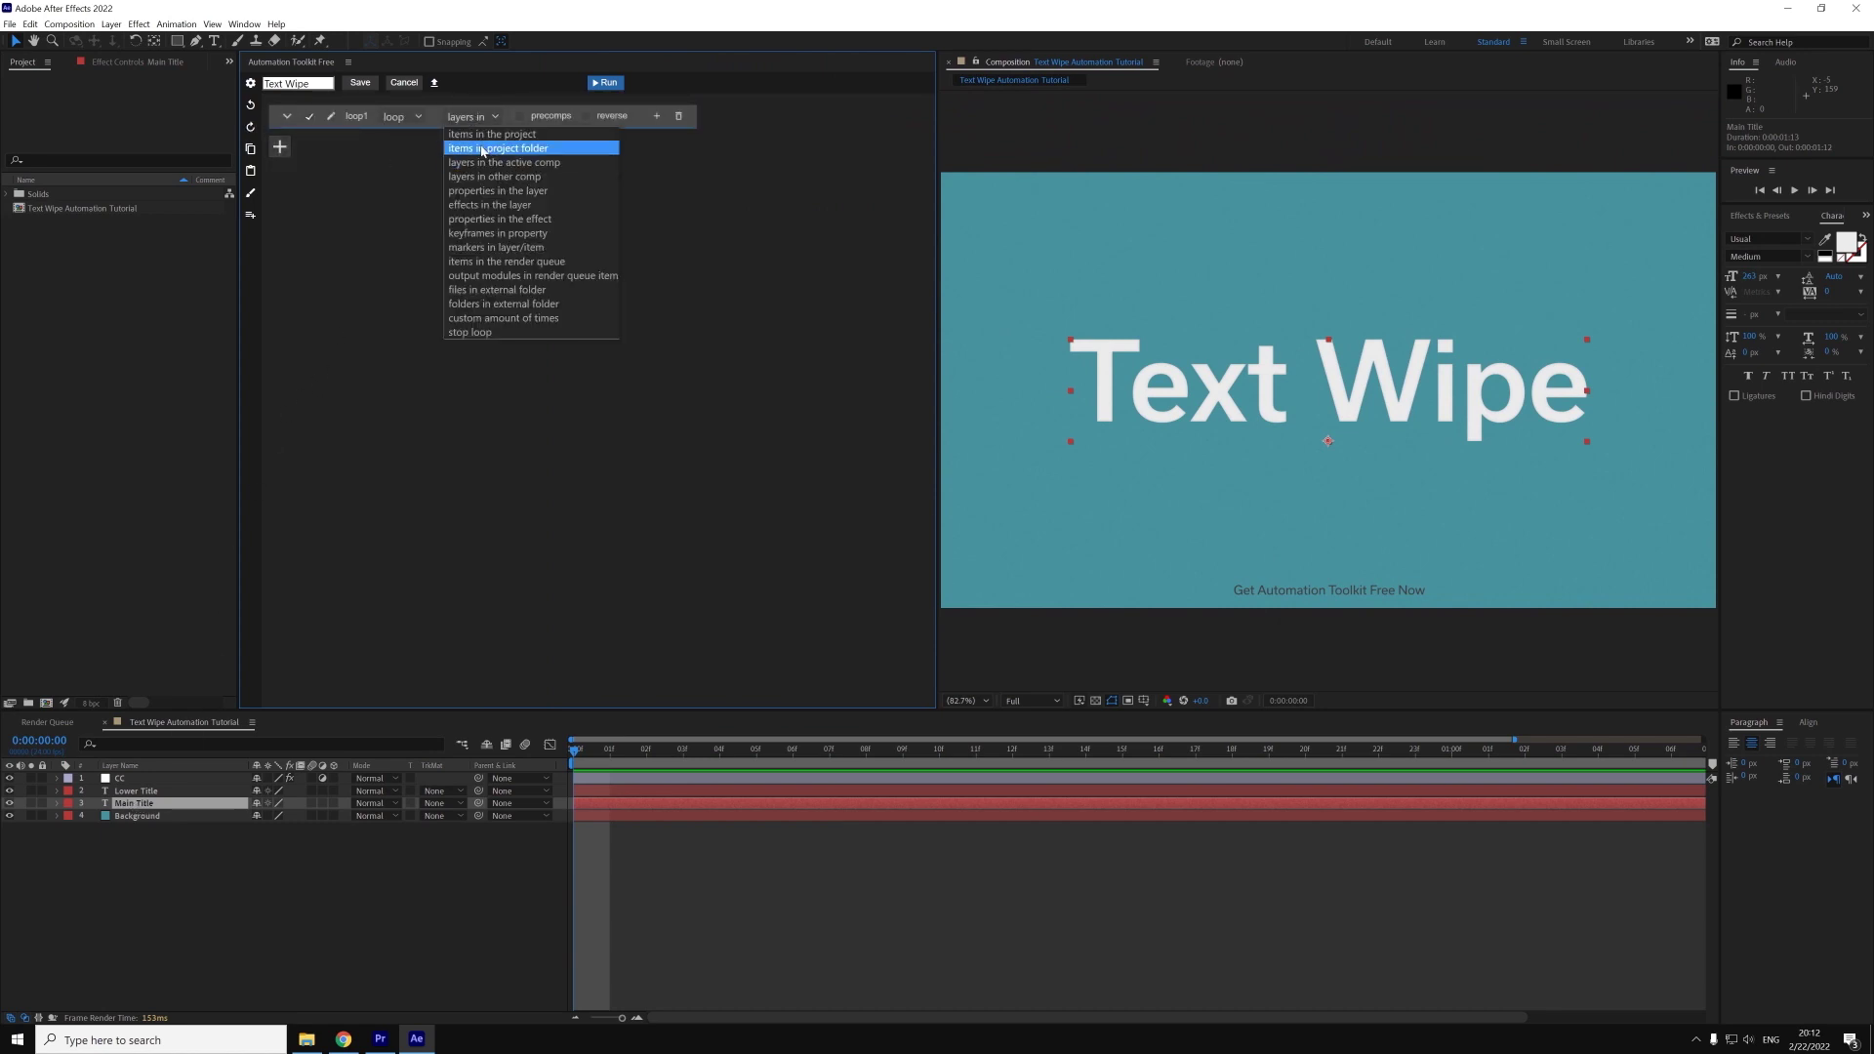
click(527, 163)
- Nest an if condition inside loop1 that requires the layer's first selected attribute to equal true
click(657, 117)
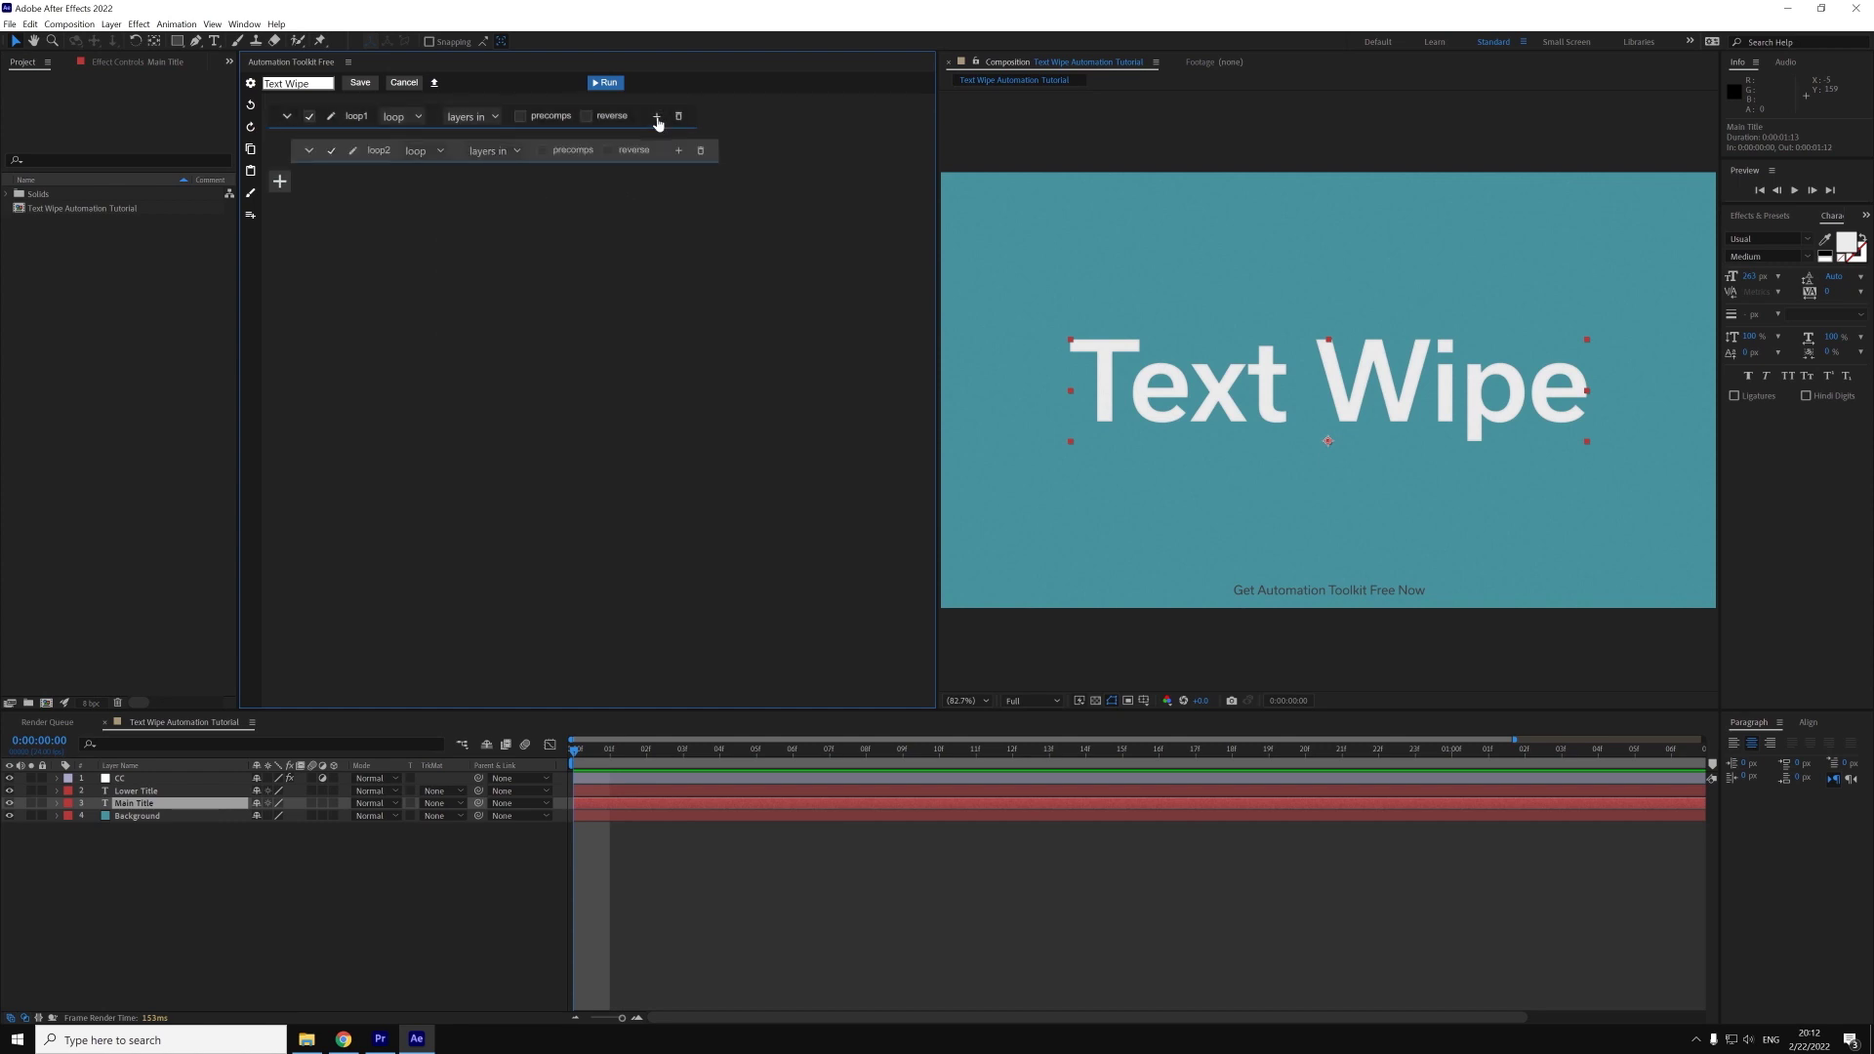
click(422, 150)
click(424, 186)
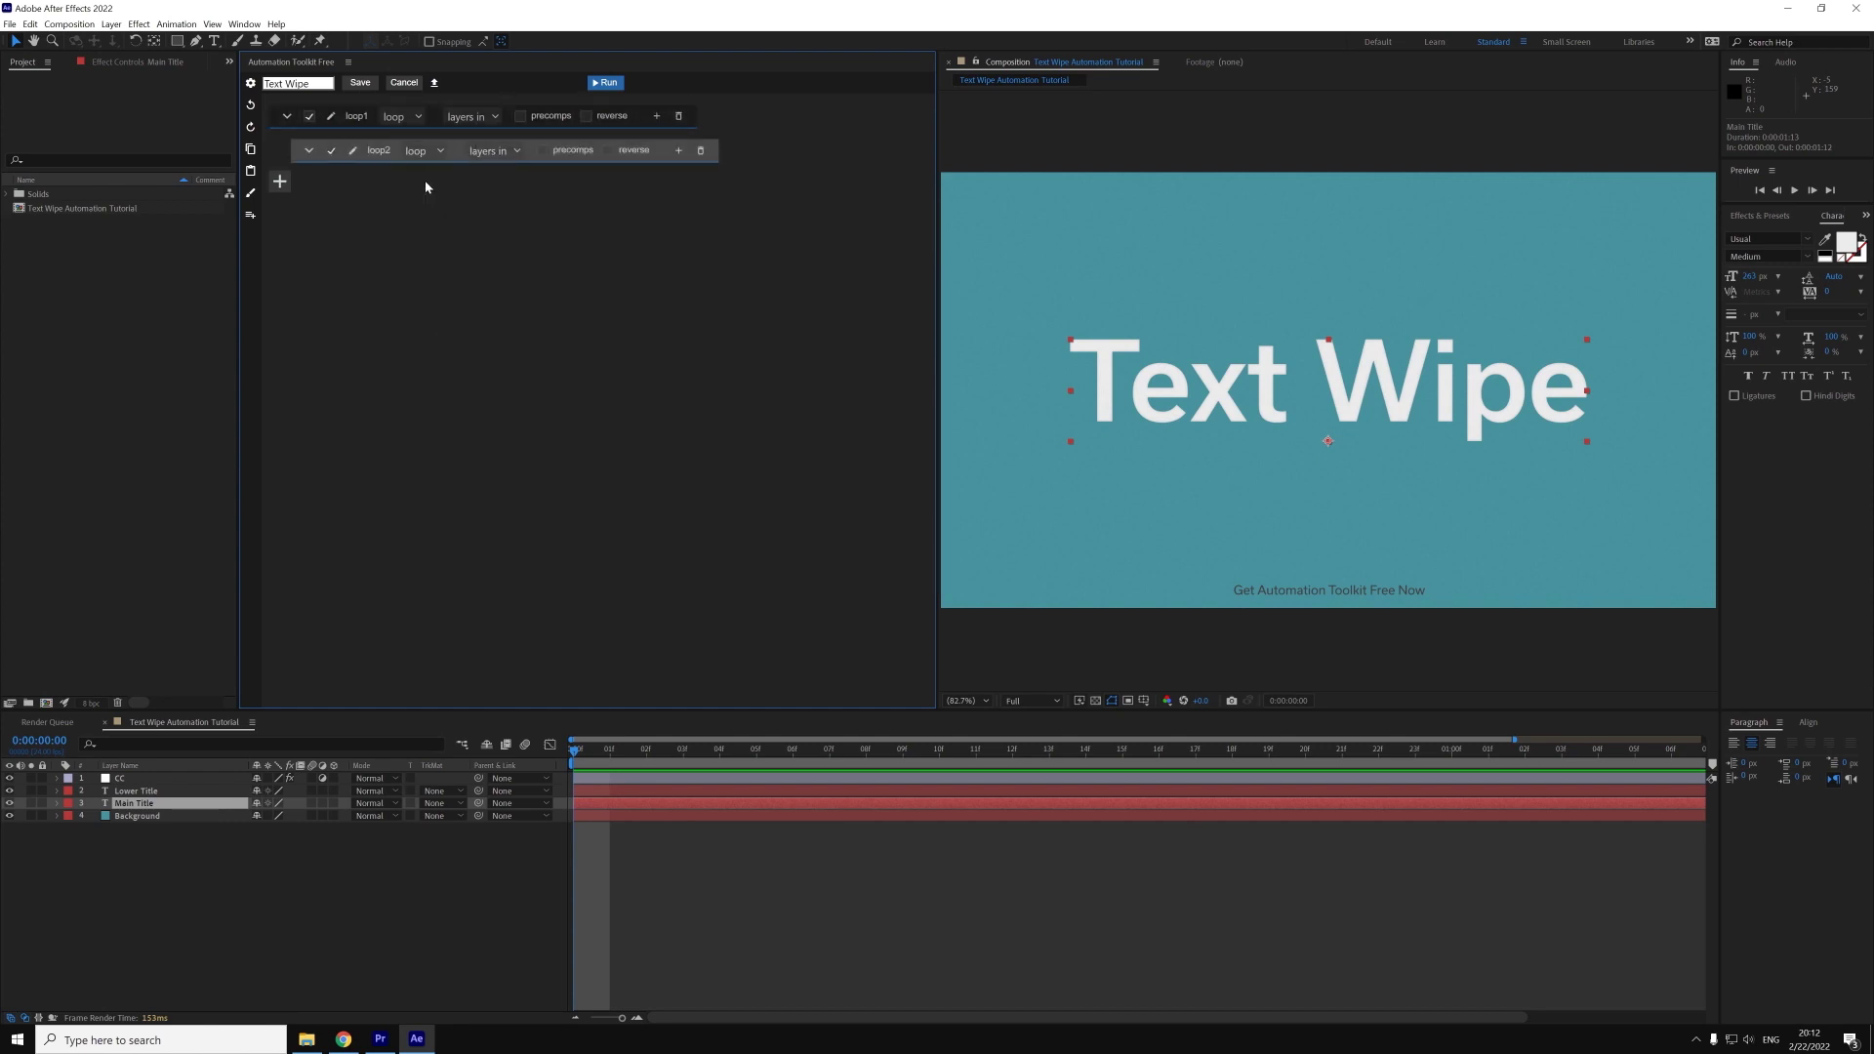
click(519, 153)
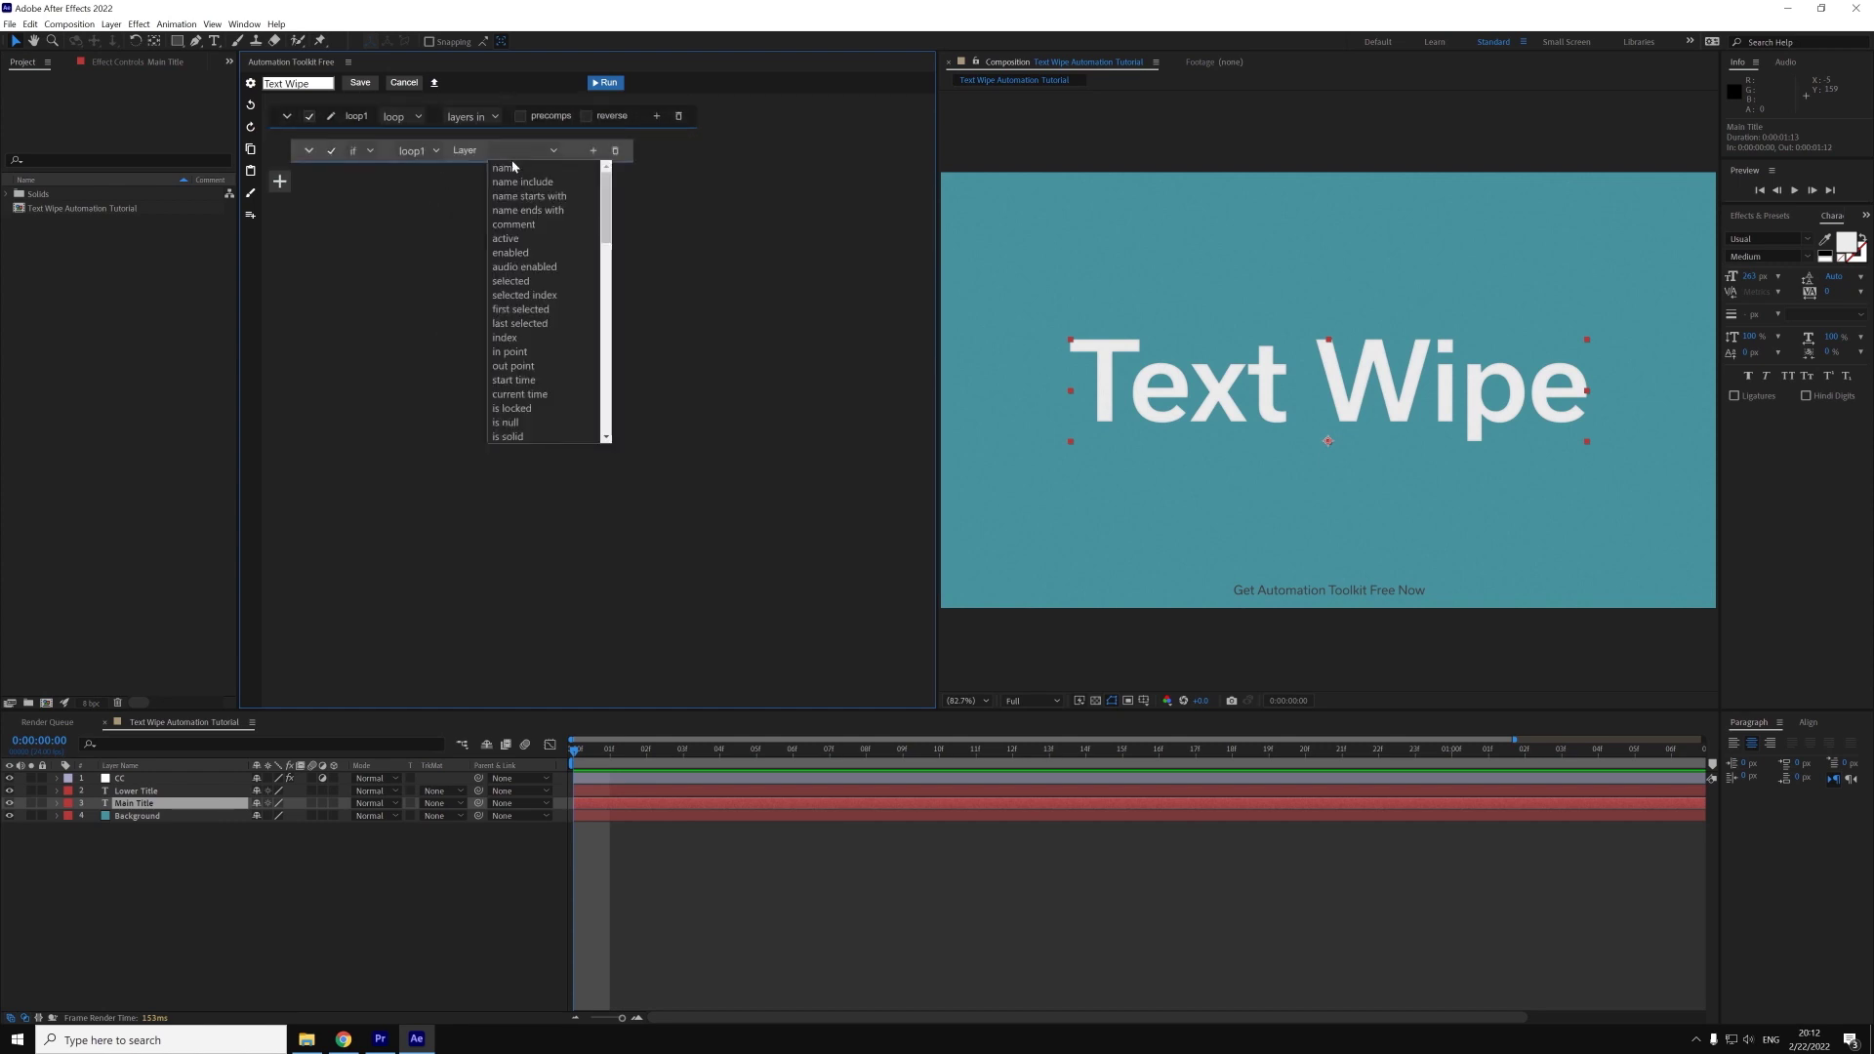
click(543, 309)
click(710, 154)
click(707, 165)
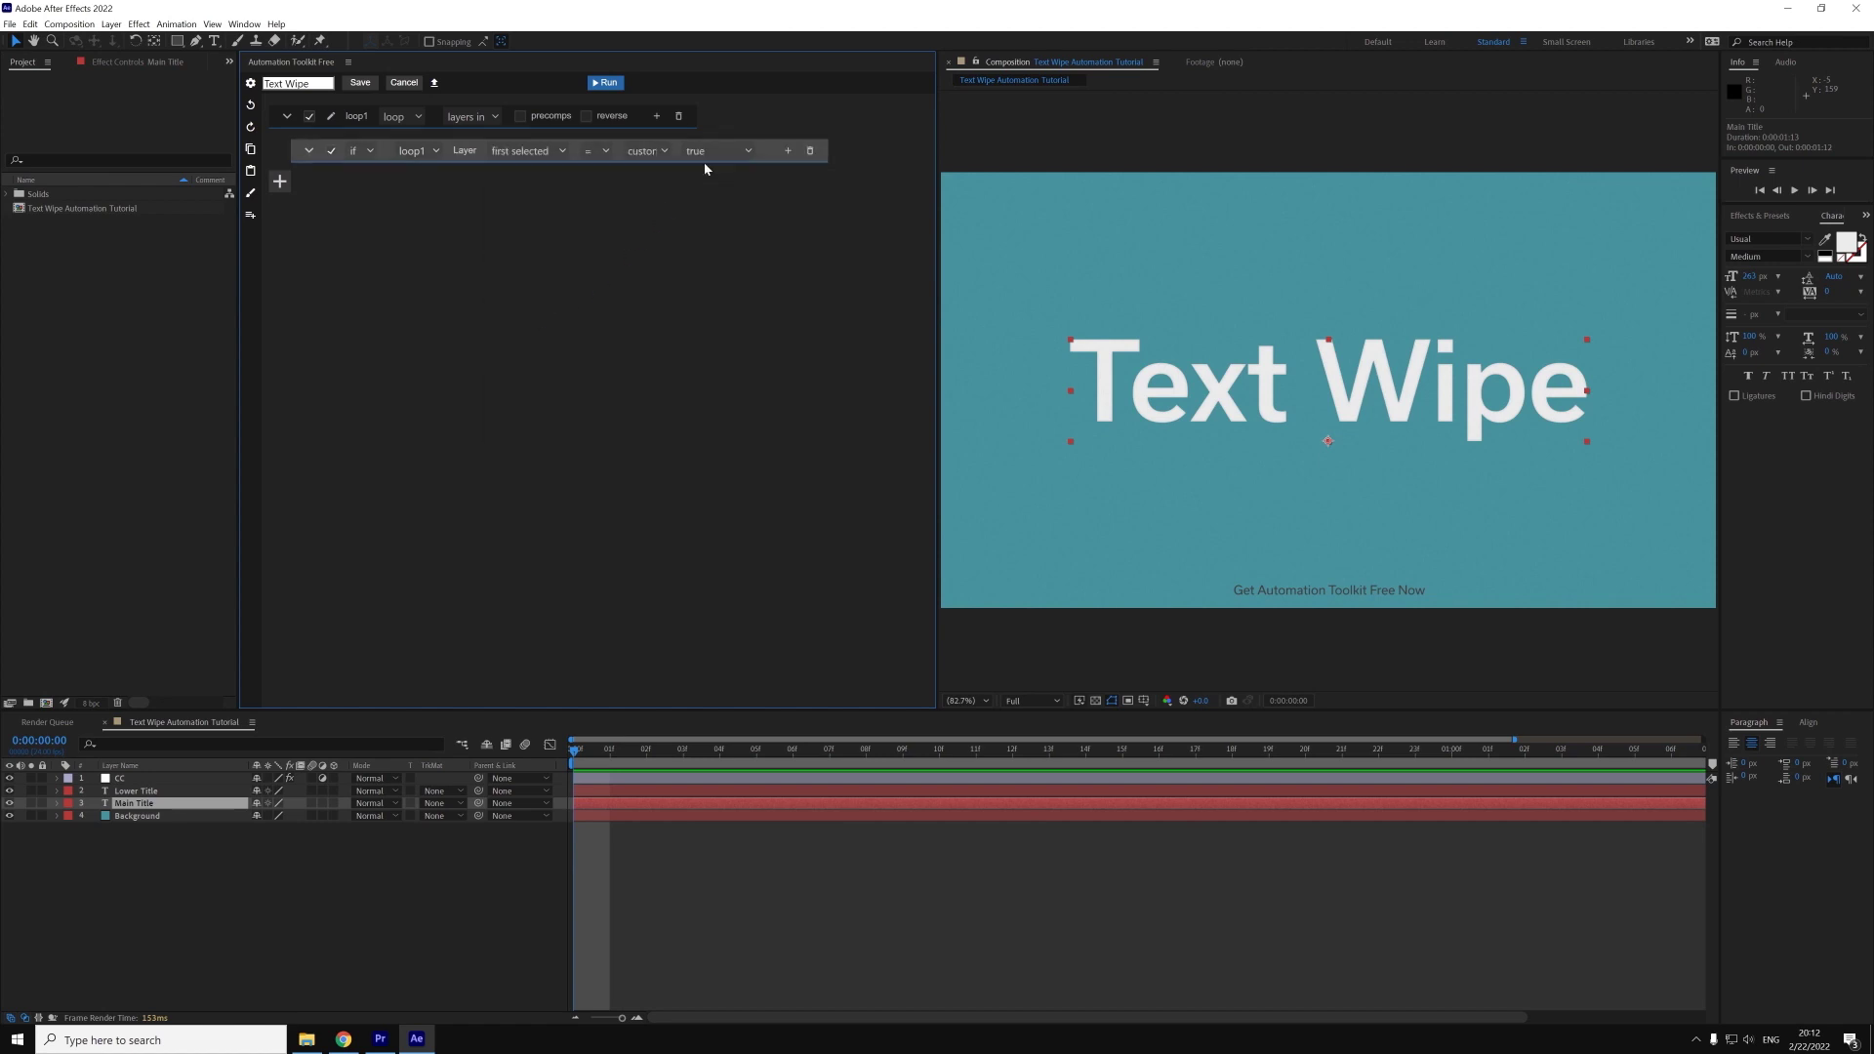
shift+click(117, 778)
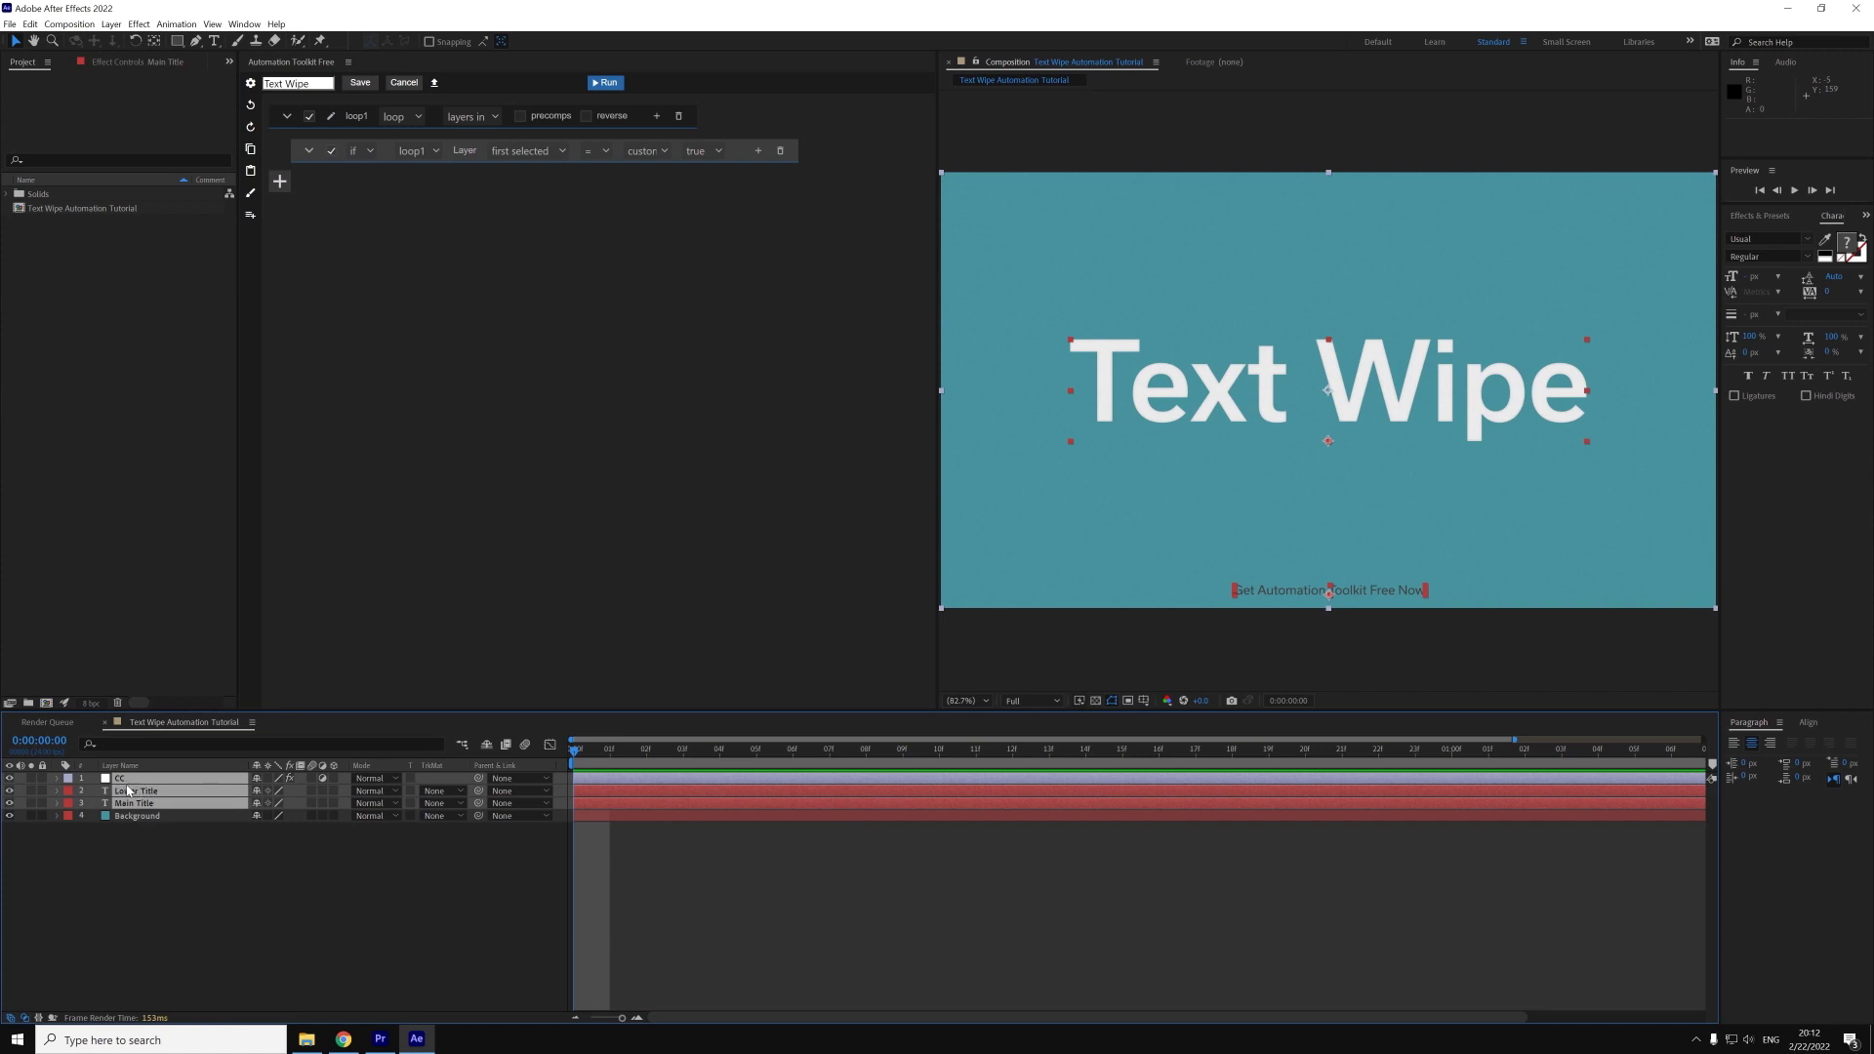
key(ctrl+shift+a)
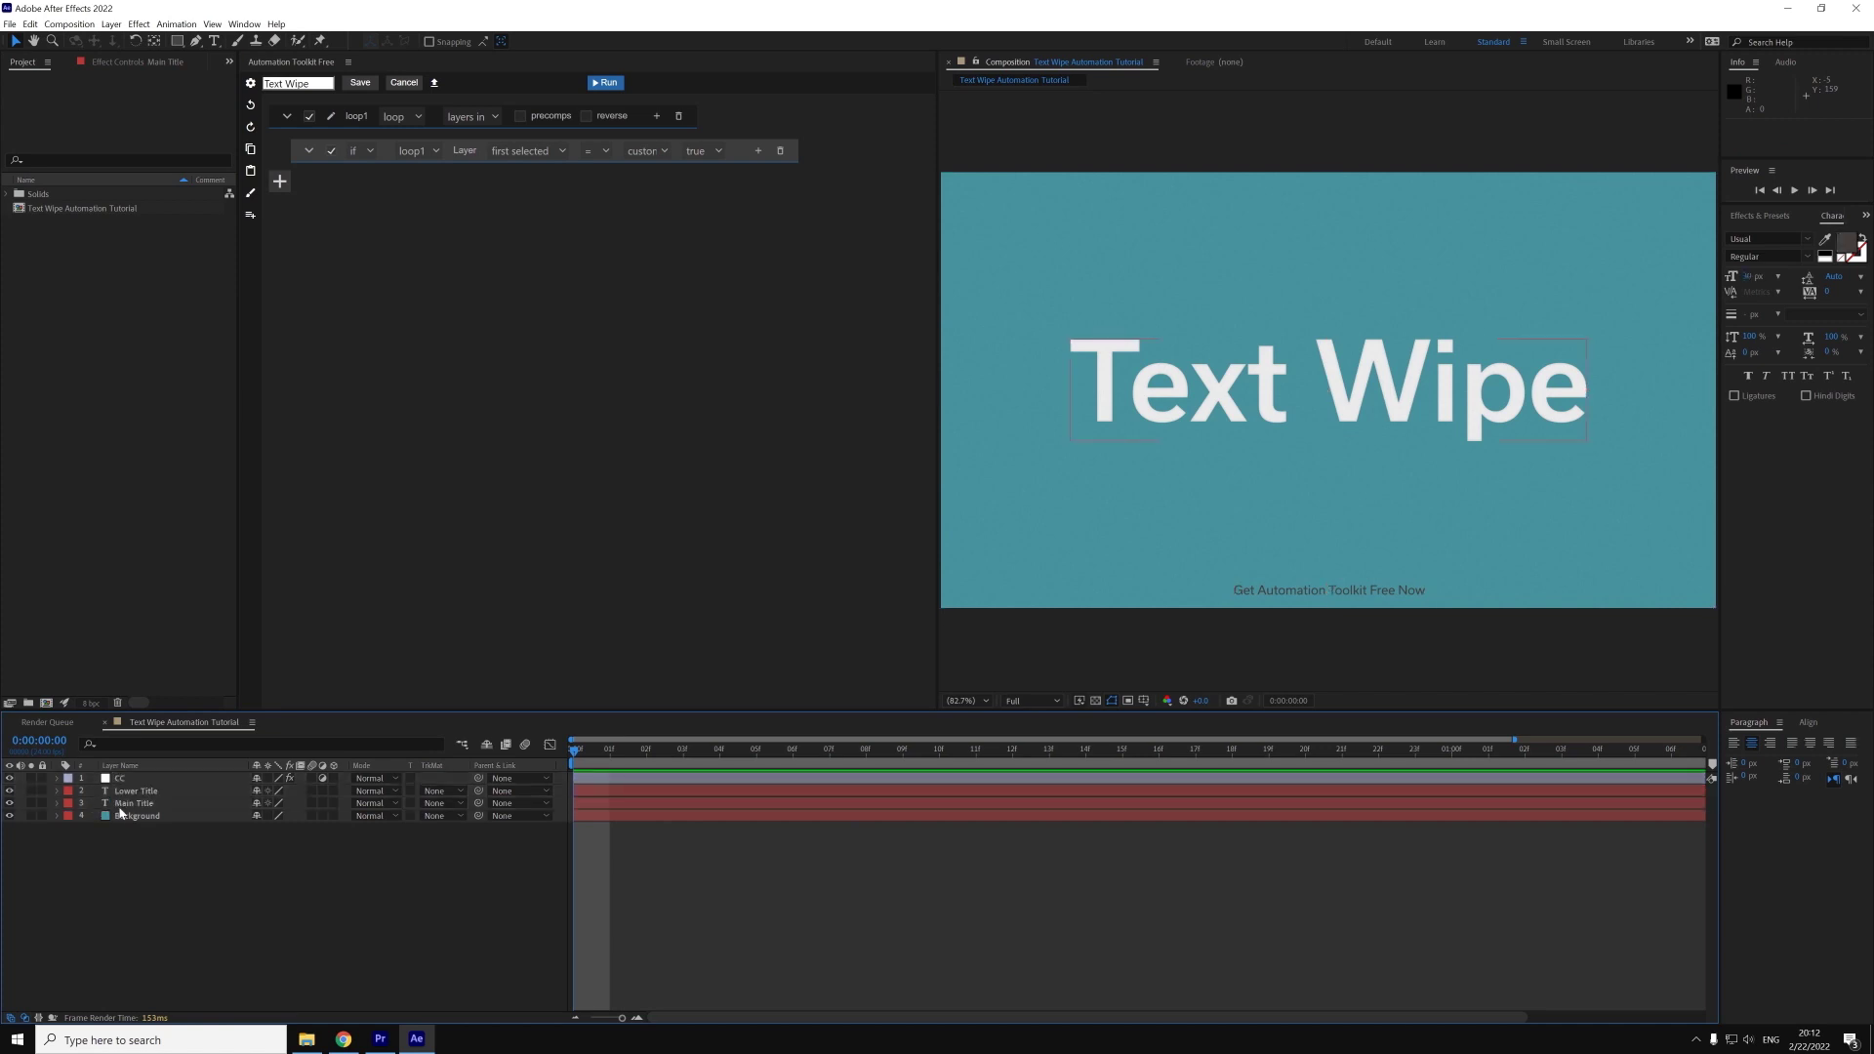
click(119, 807)
- Nest a second if condition under the first selected check, requiring the loop1 layer's is text attribute to equal true
click(758, 150)
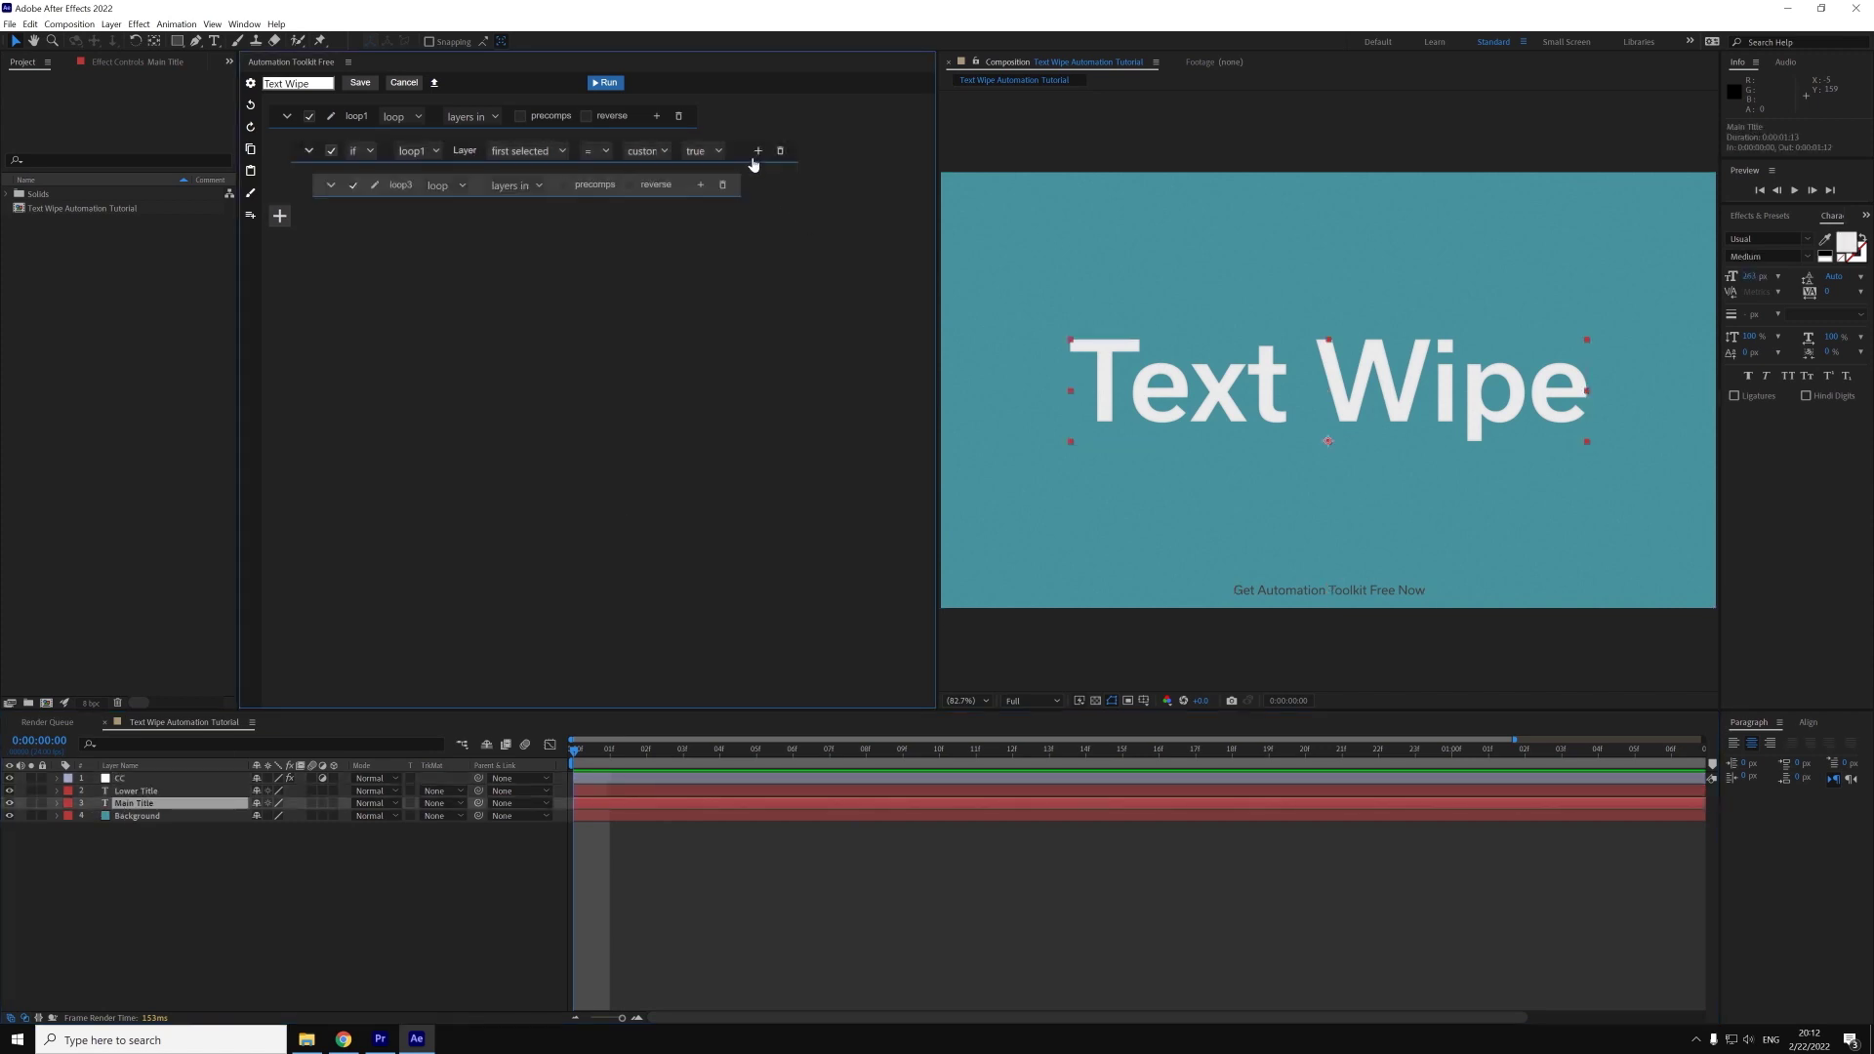
click(453, 187)
click(431, 216)
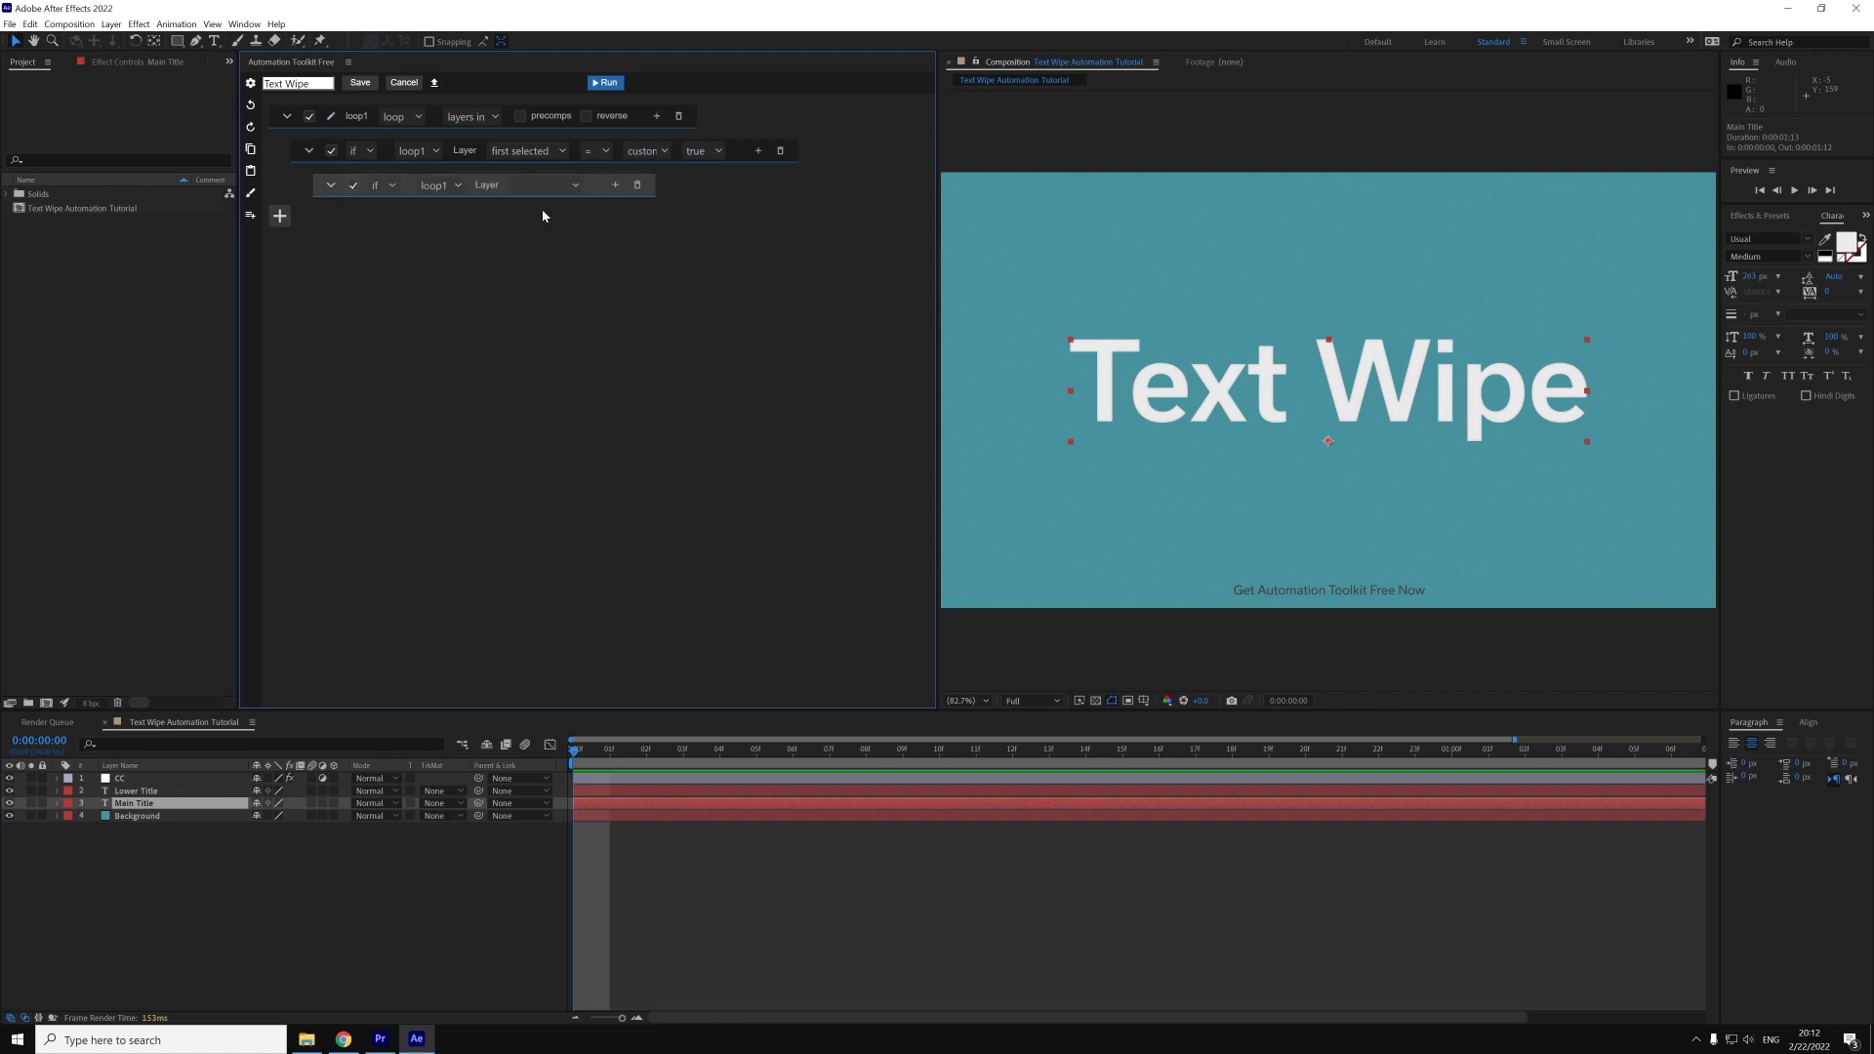
click(564, 186)
scroll(579, 320, down, 1)
scroll(579, 320, down, 1)
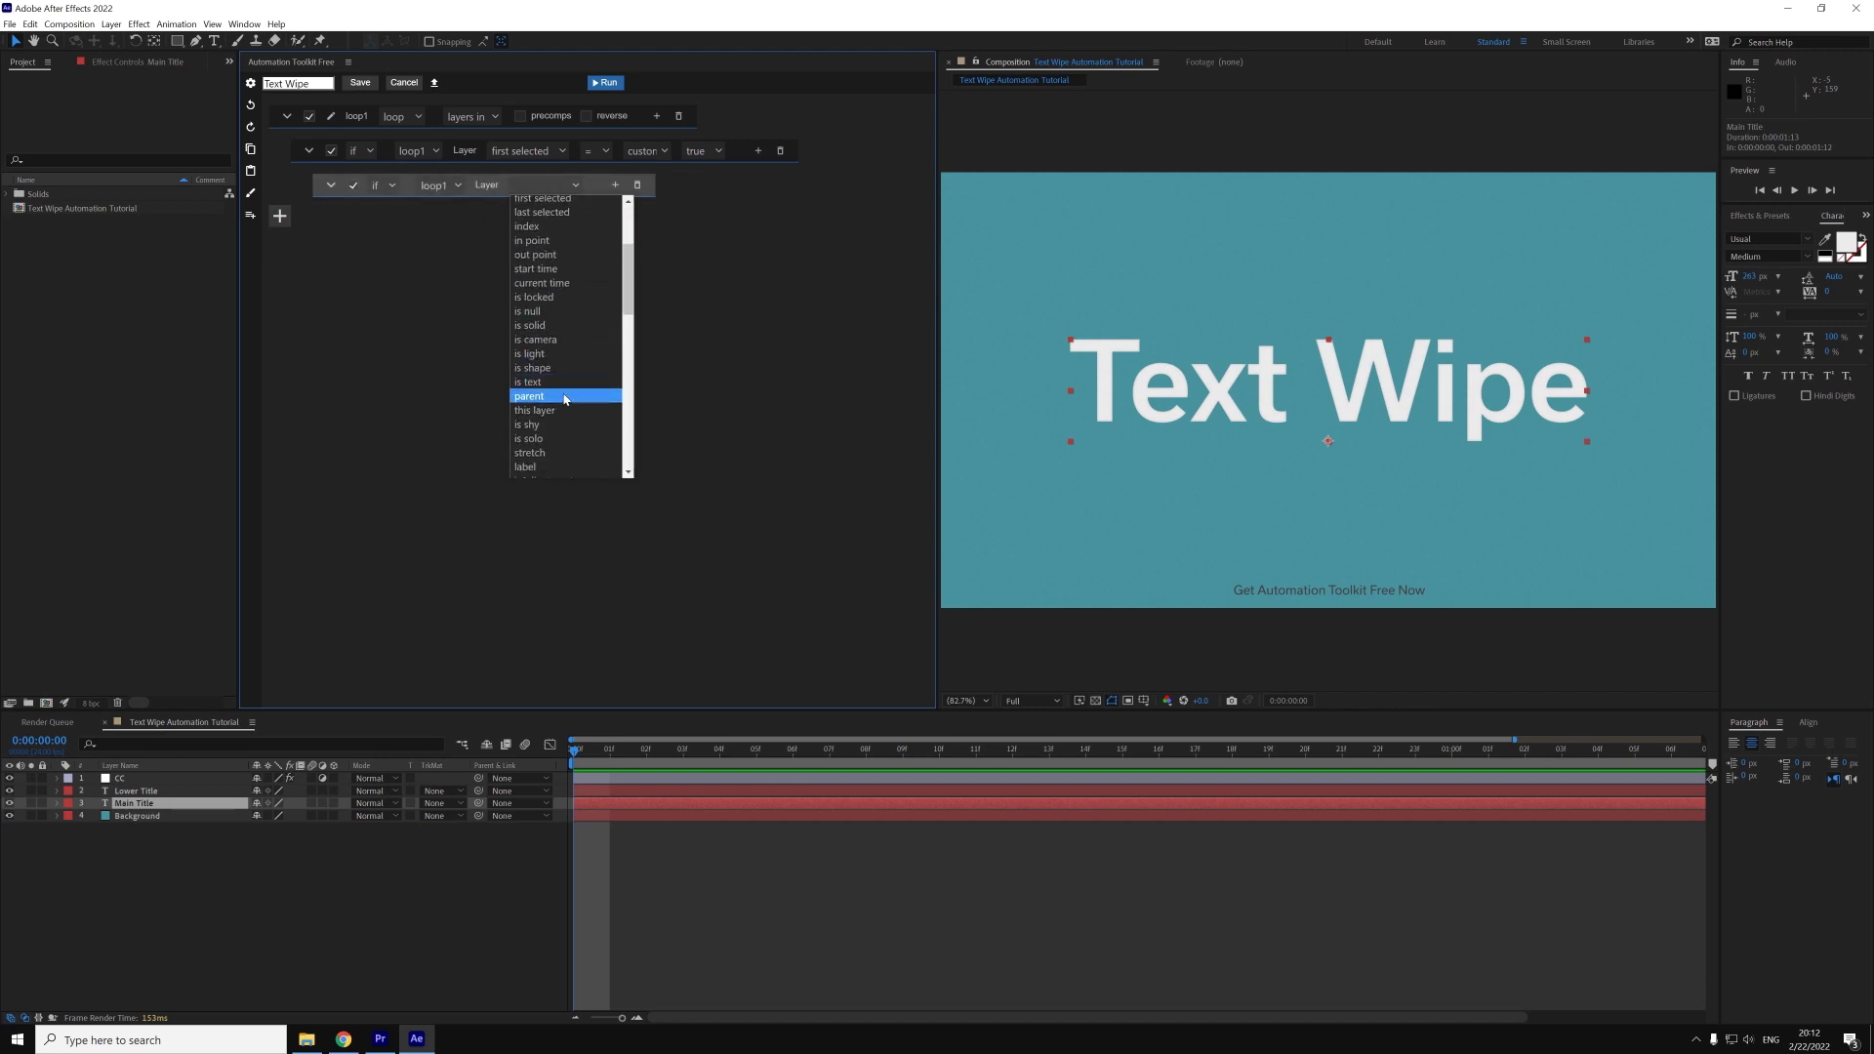
click(568, 389)
click(698, 185)
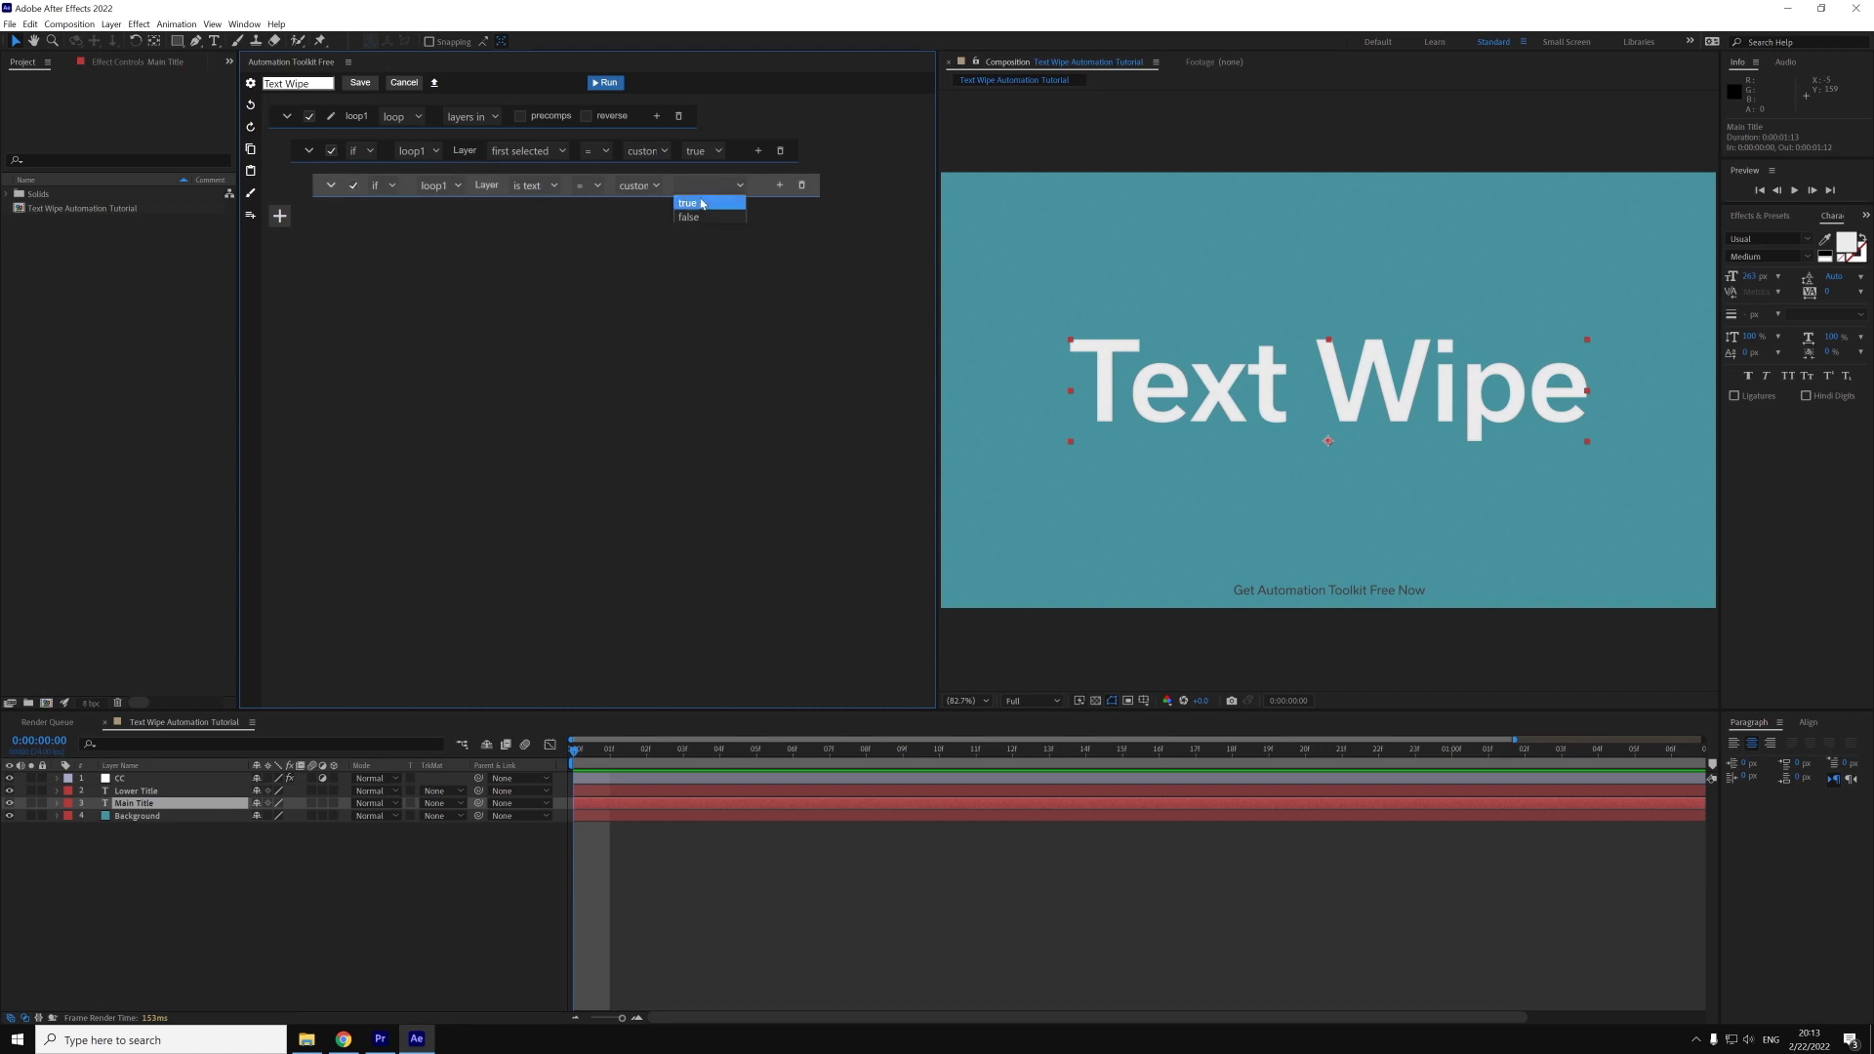
click(695, 199)
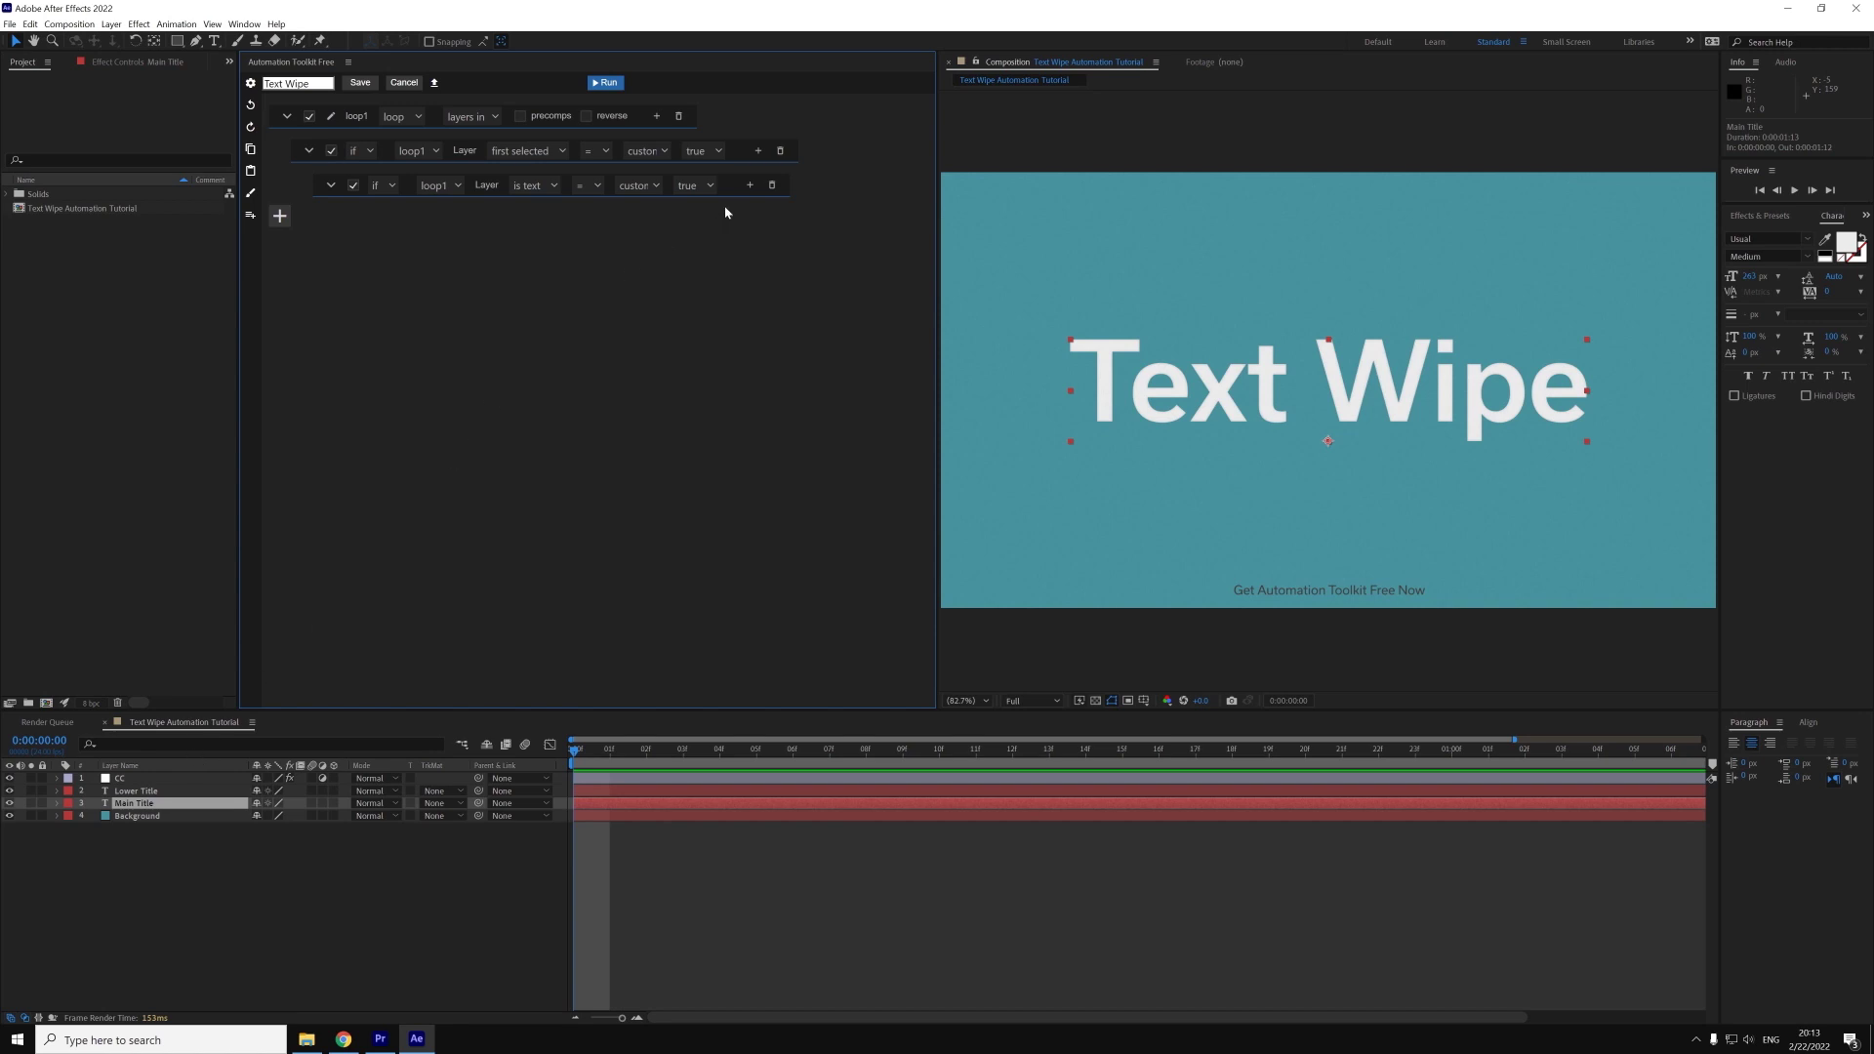
- Add a variable line under the is text condition, with type Item and set to the loop1 layer's containing comp
click(750, 185)
click(466, 219)
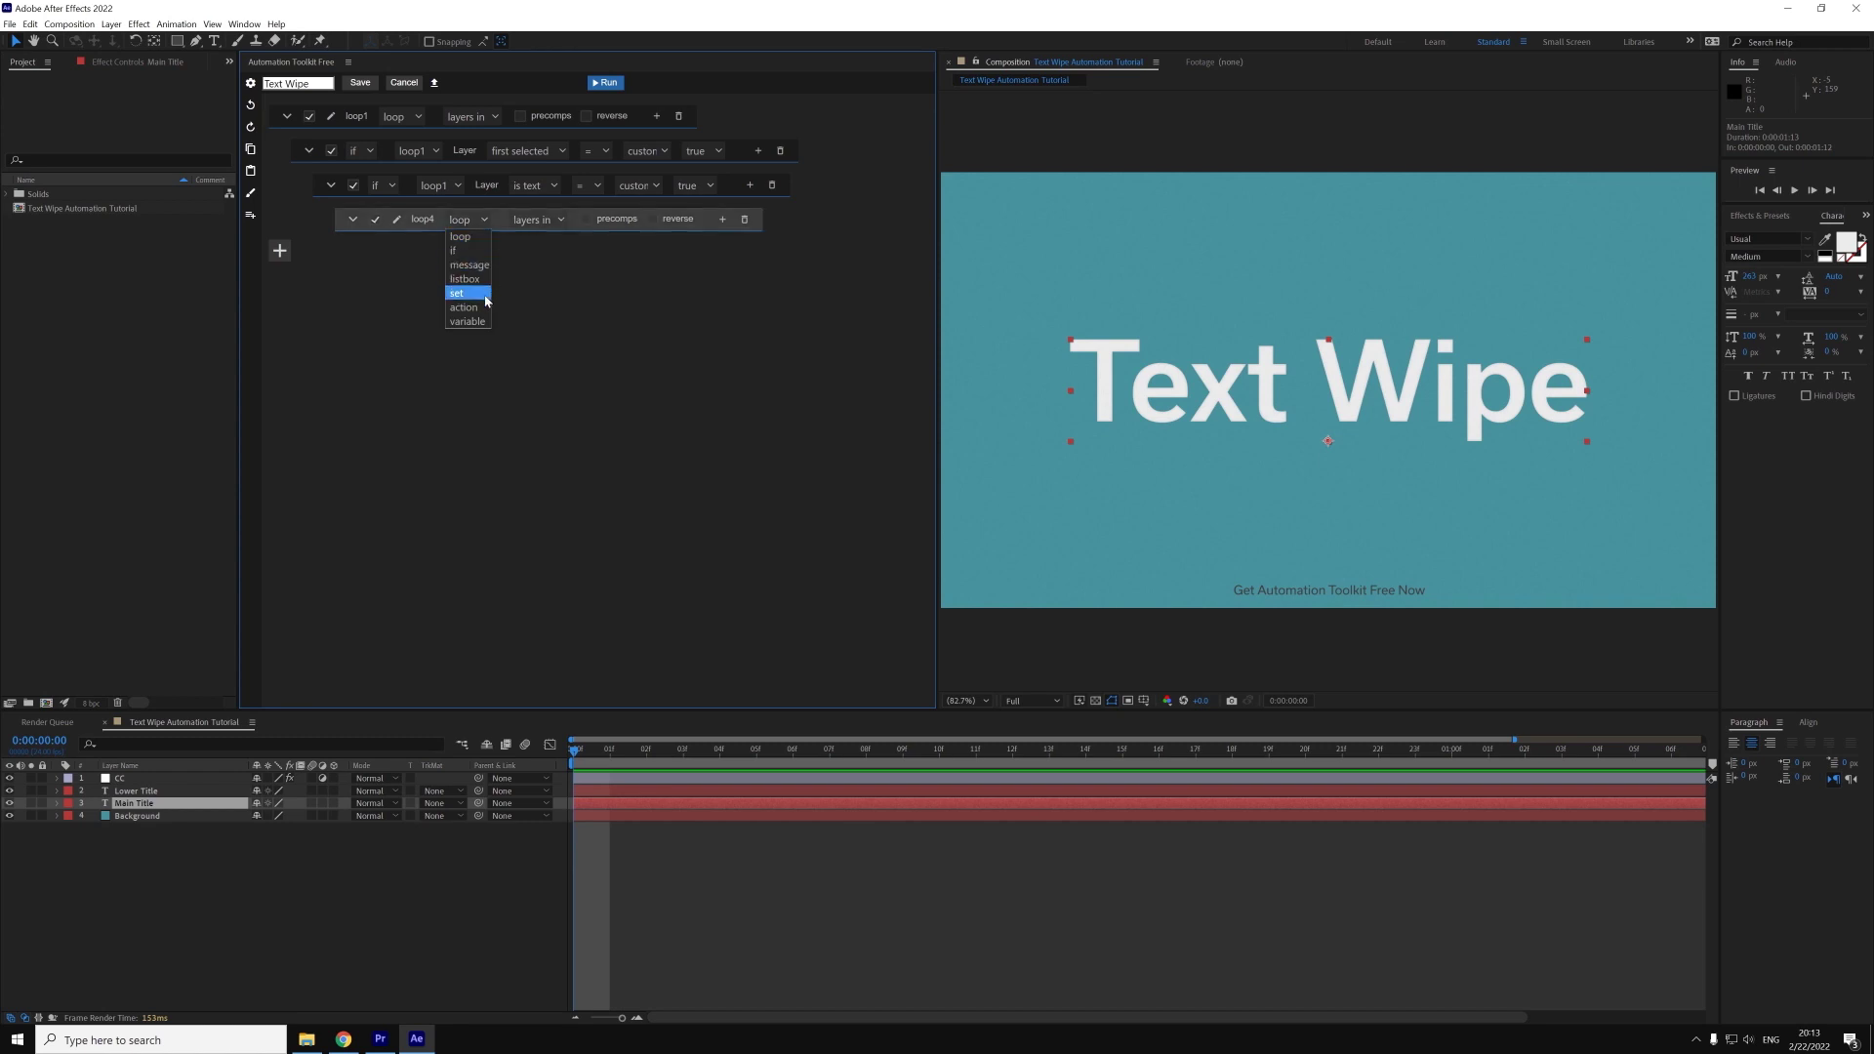
click(466, 321)
click(543, 220)
click(537, 278)
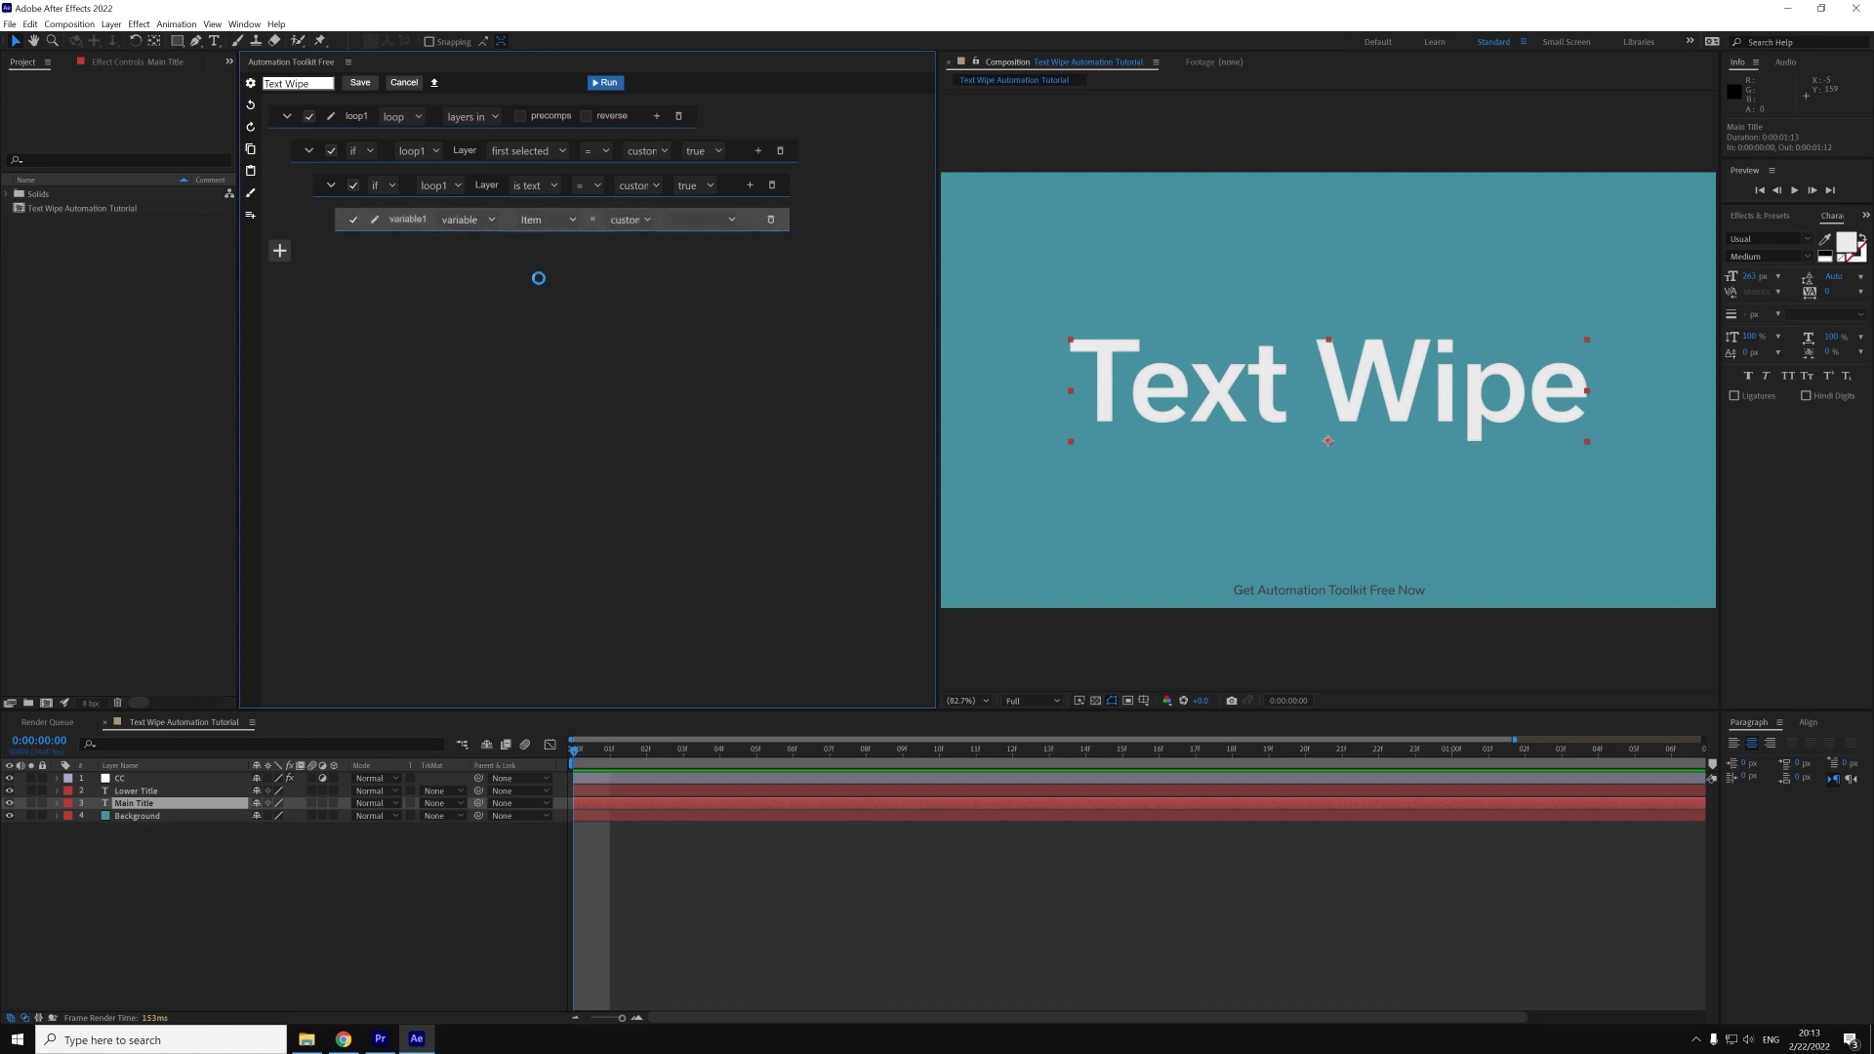
click(614, 223)
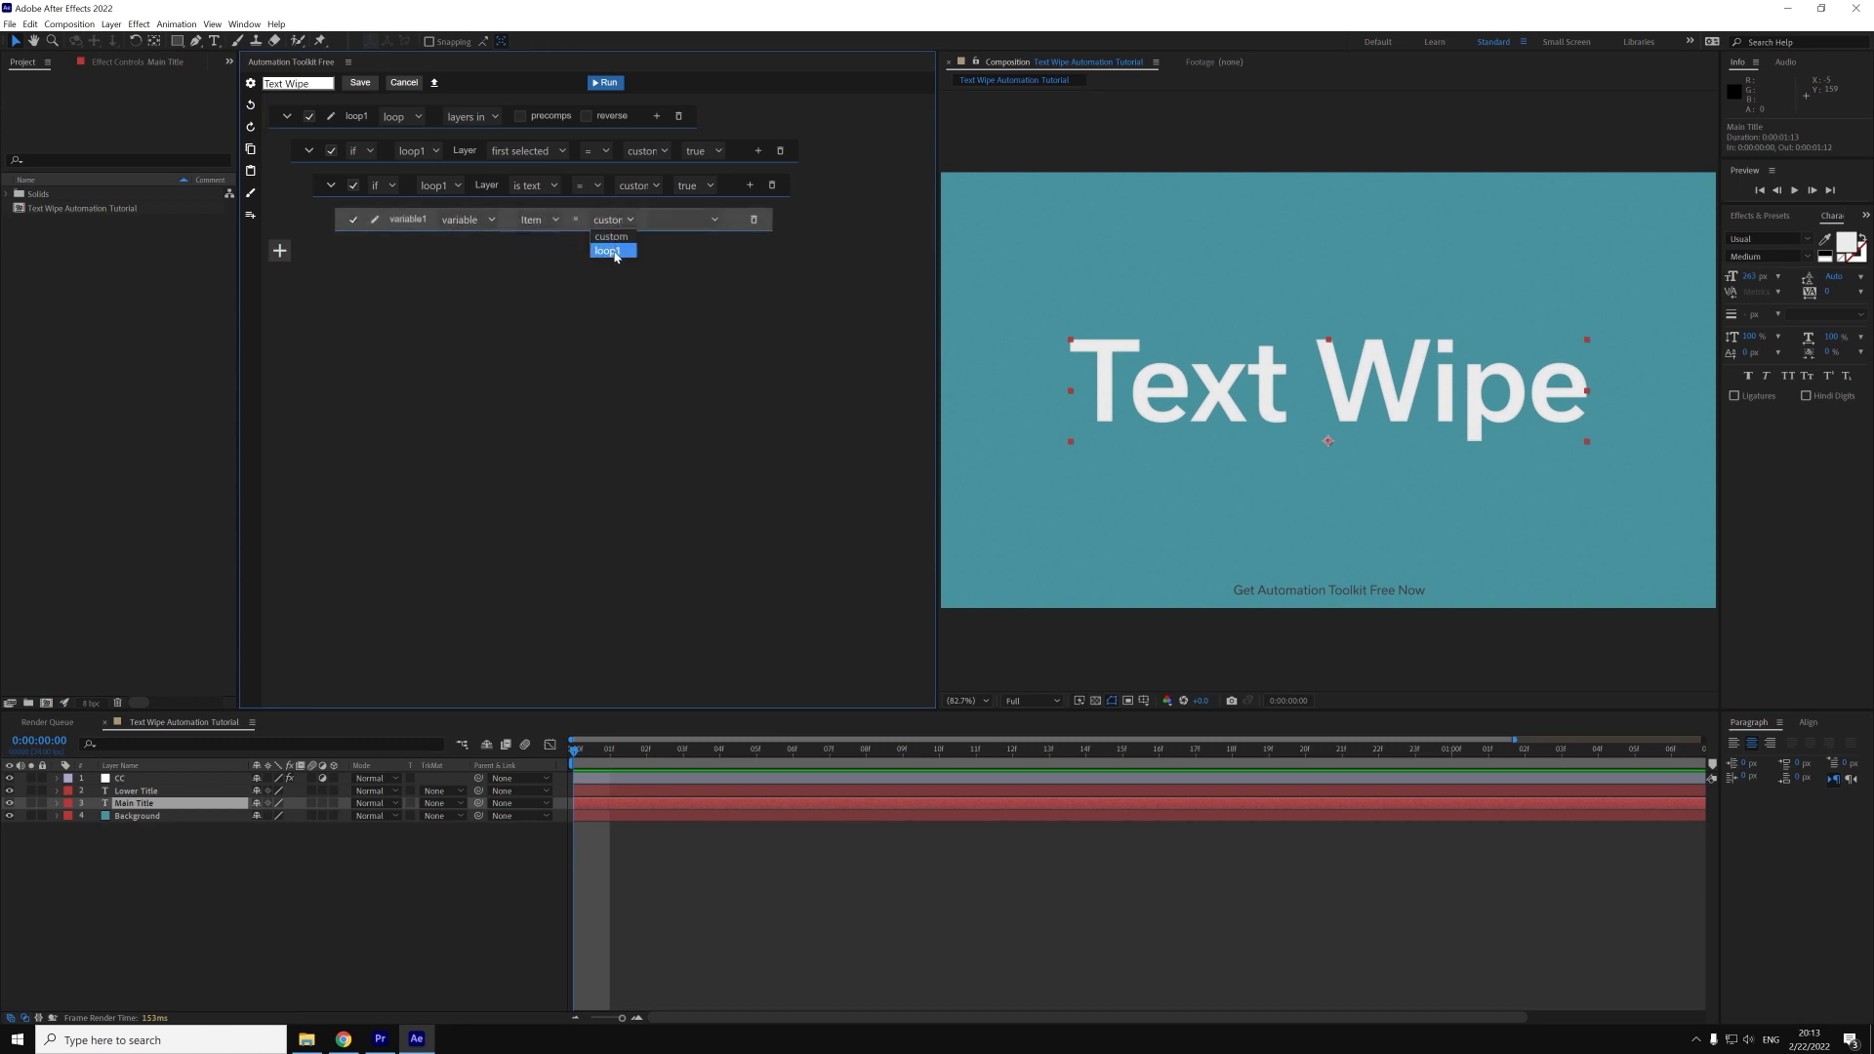
click(607, 251)
click(705, 221)
click(697, 240)
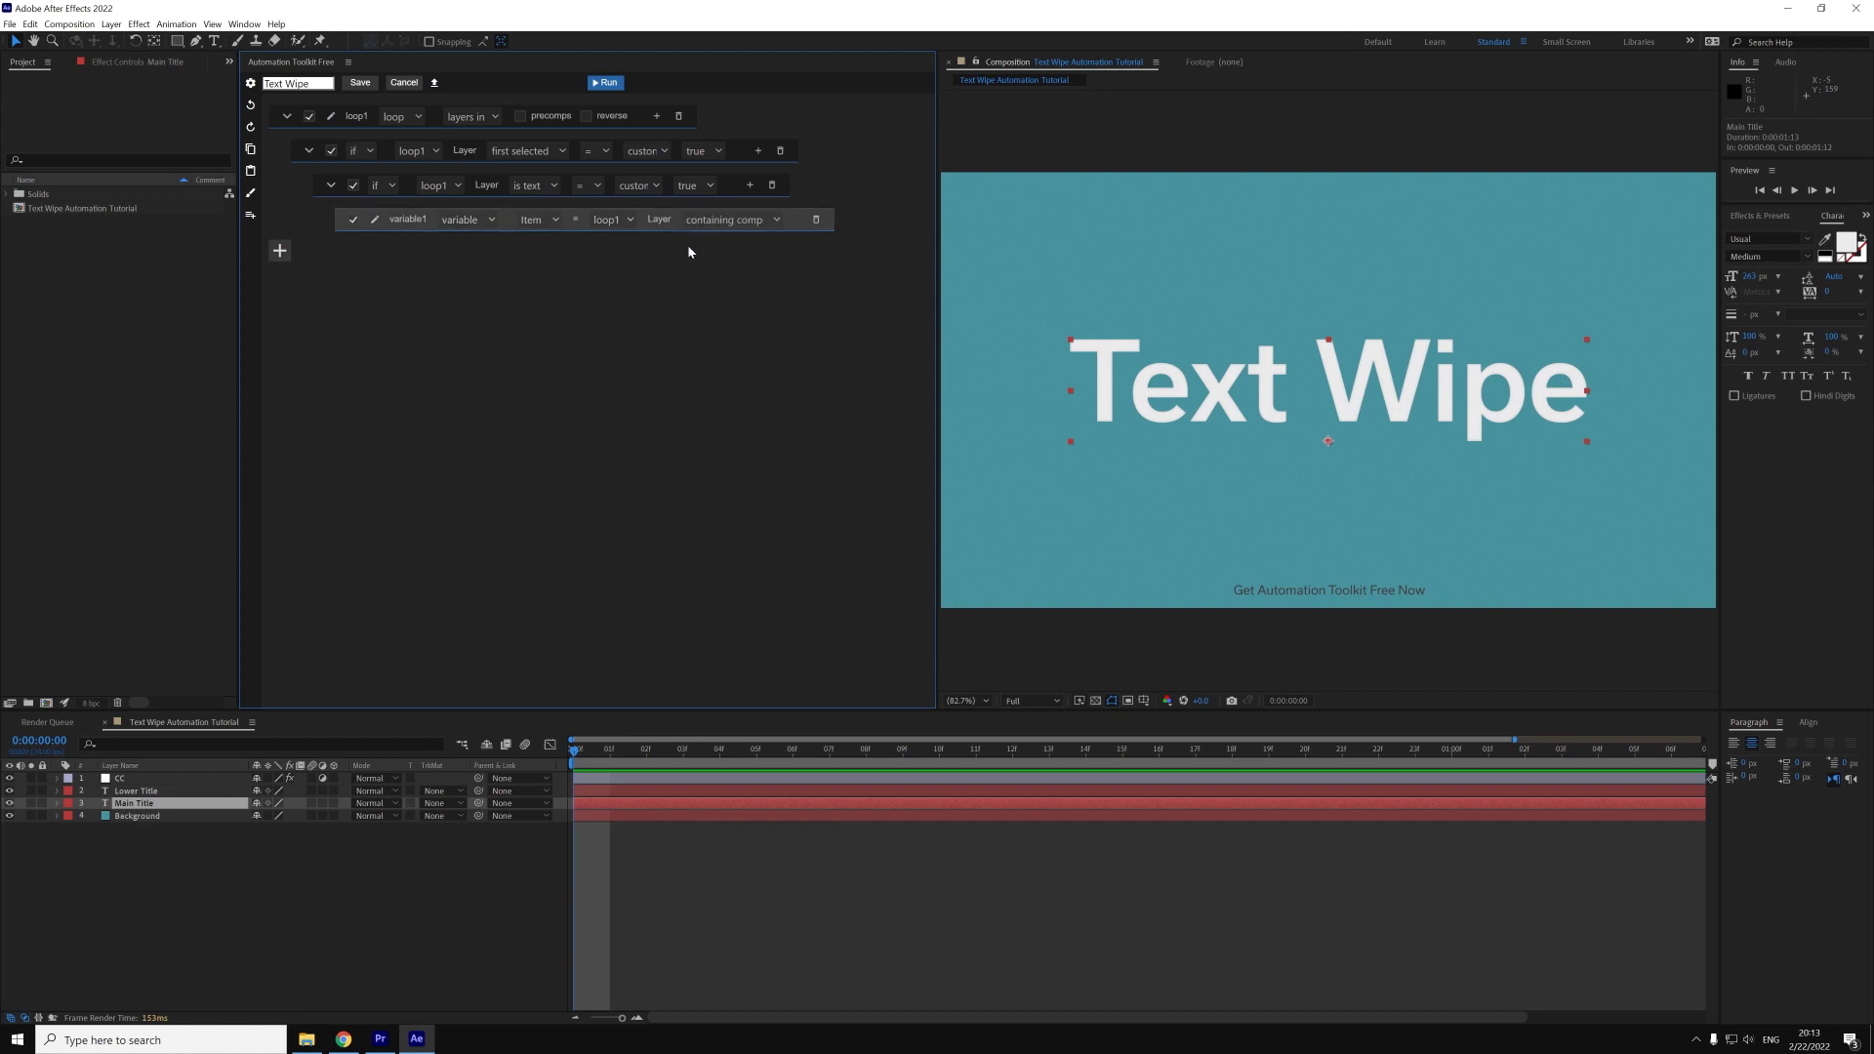
- Rename the containing comp variable line as Composition
click(376, 220)
text(Co)
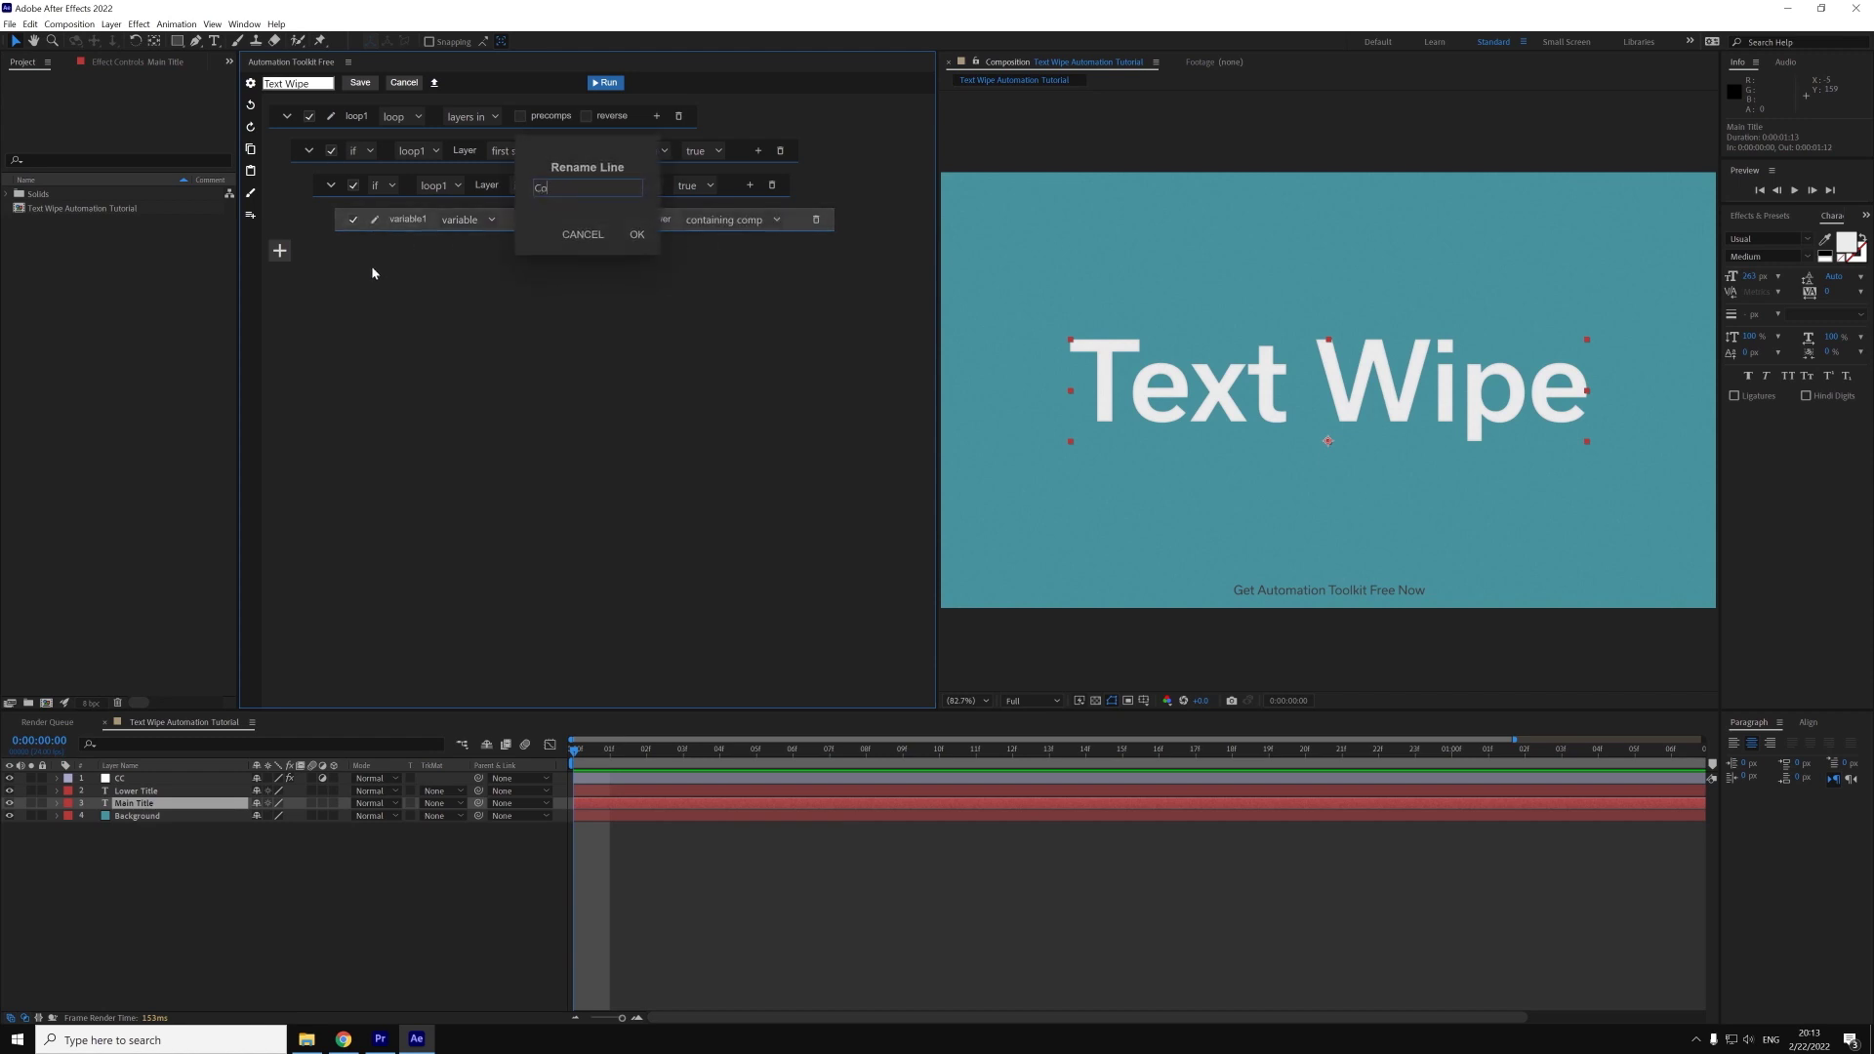
text(mposition)
click(637, 234)
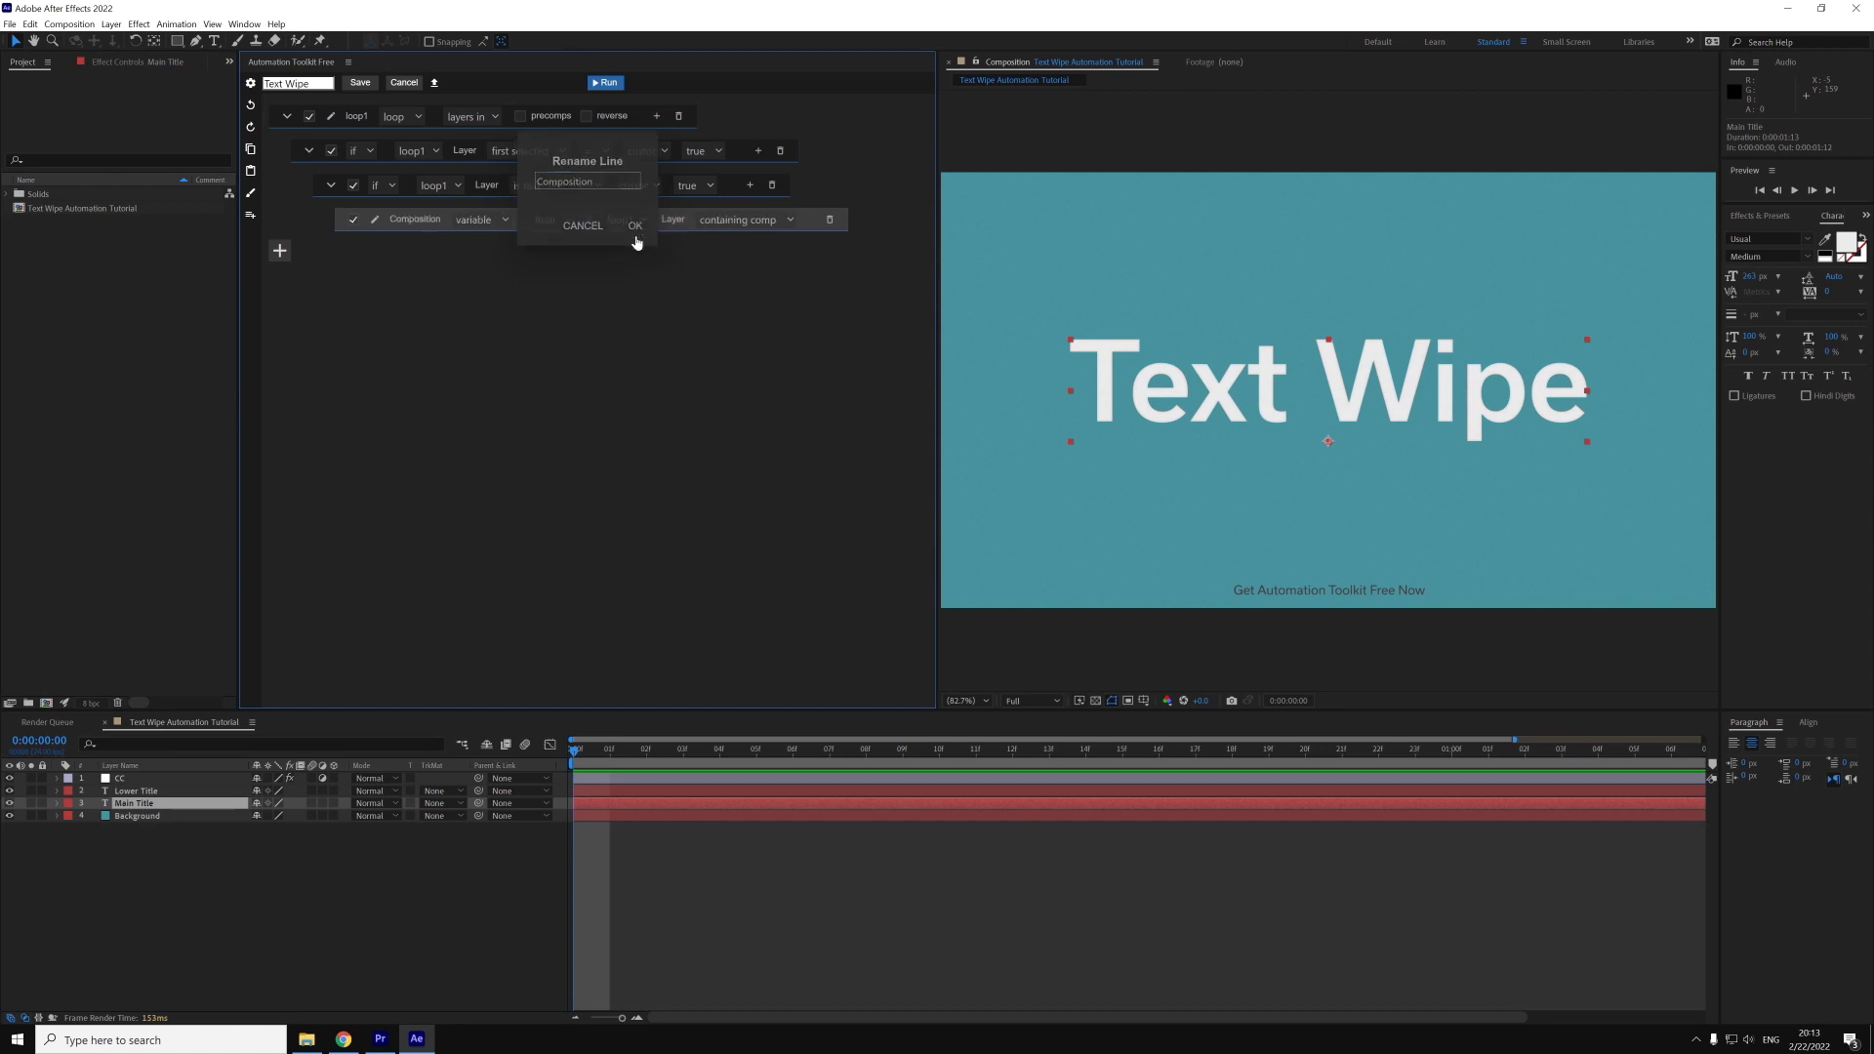
- Add an action line under the is text condition that adds a solid named Matte to Composition
click(749, 185)
click(477, 256)
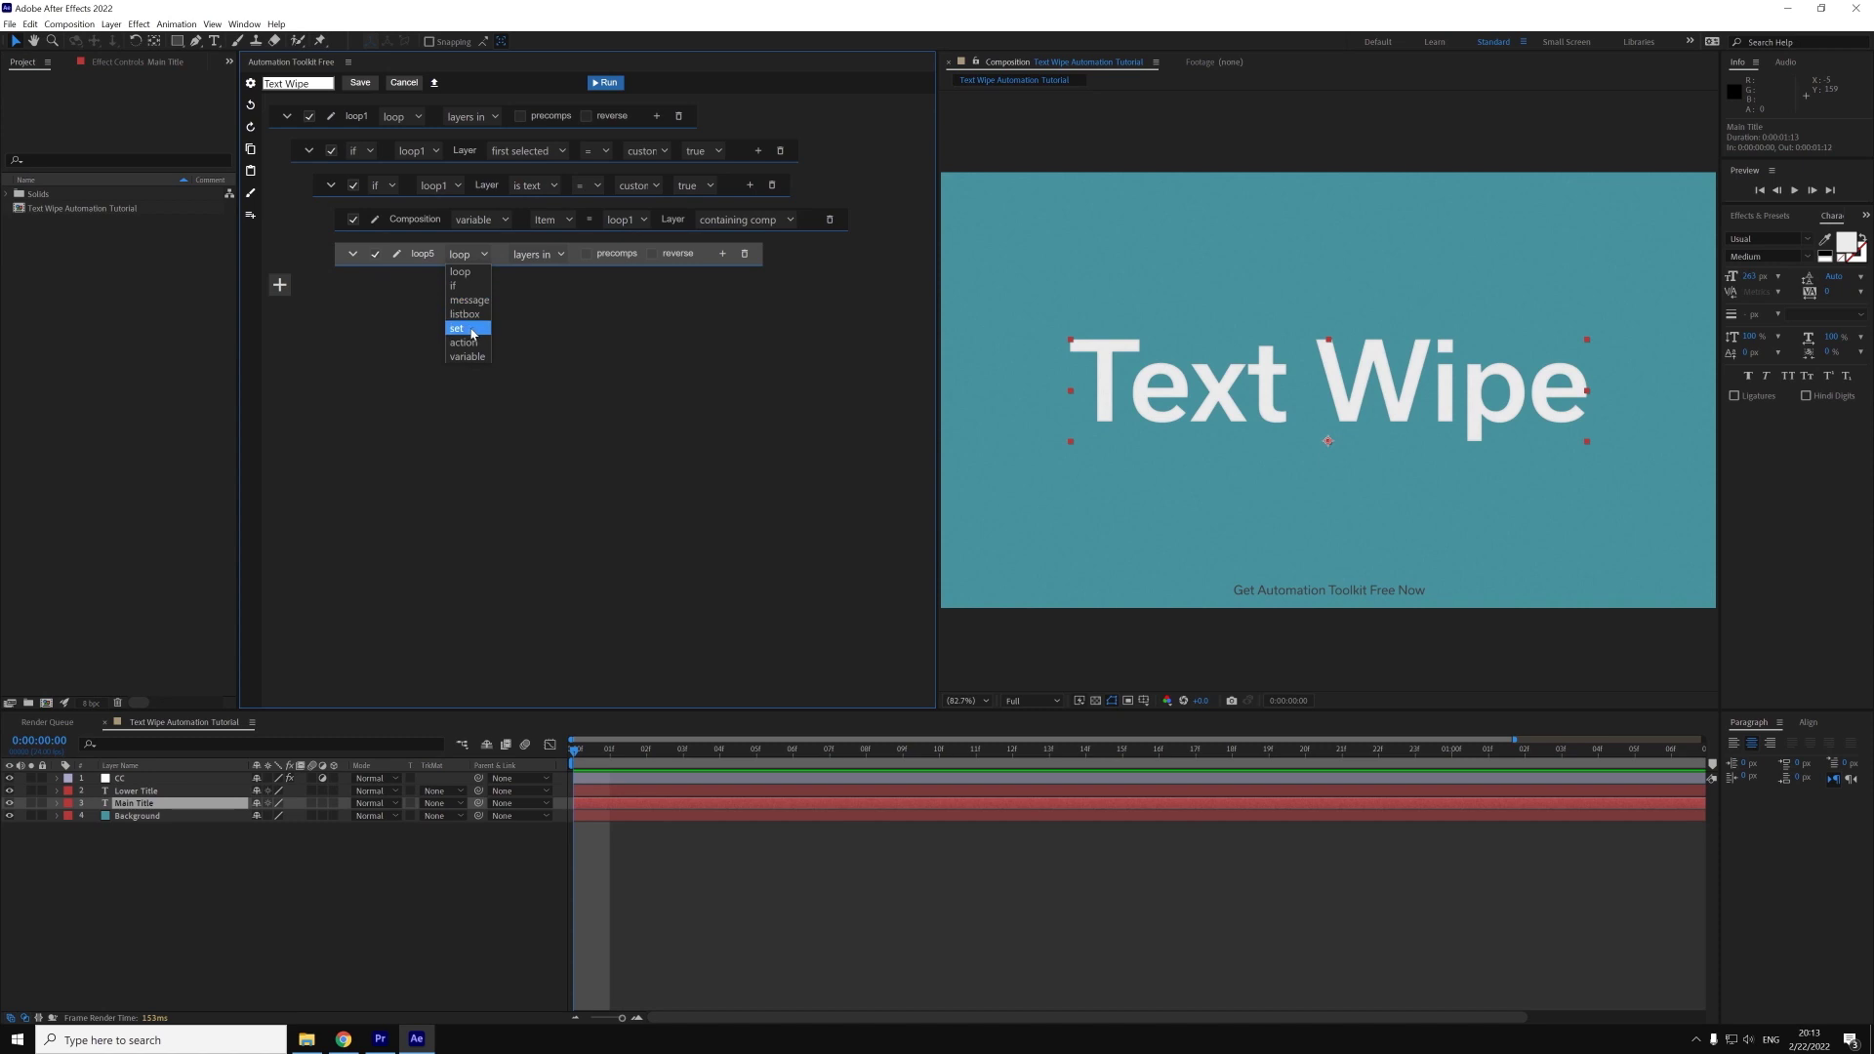
click(471, 343)
click(477, 256)
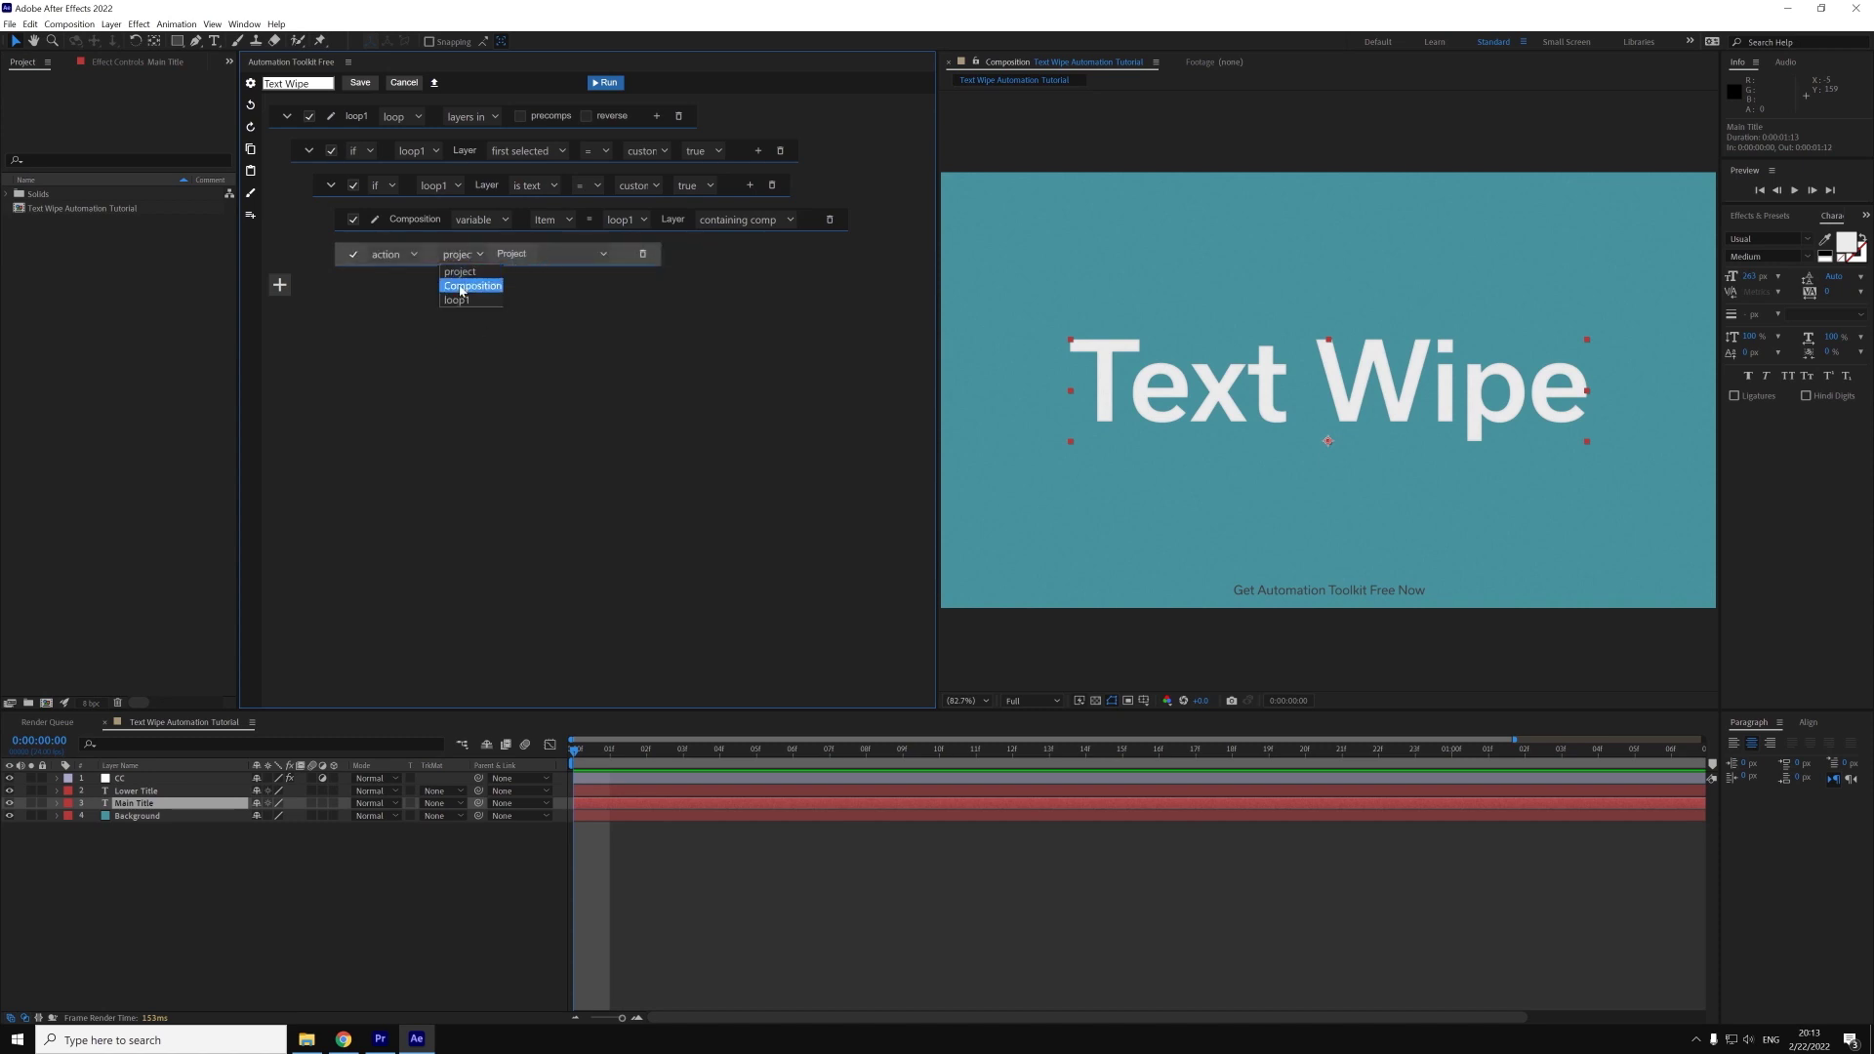
click(465, 291)
click(593, 256)
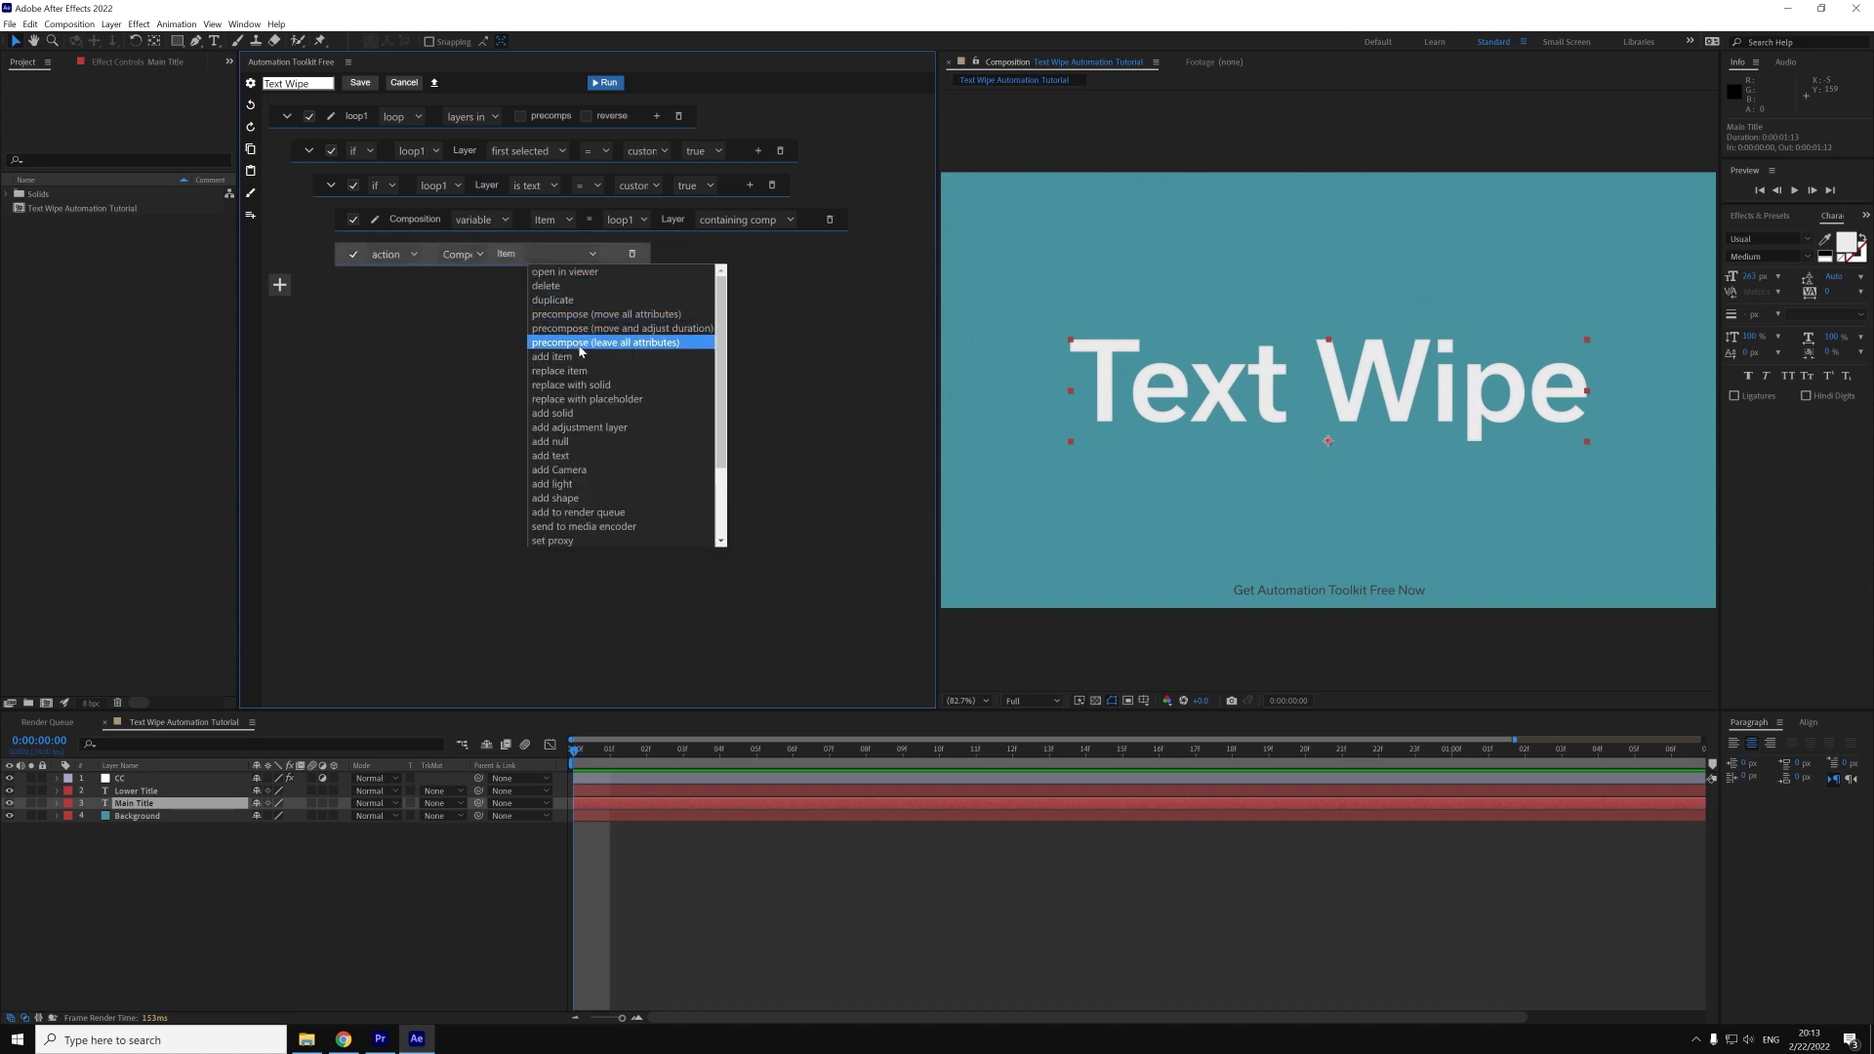
click(586, 413)
click(693, 254)
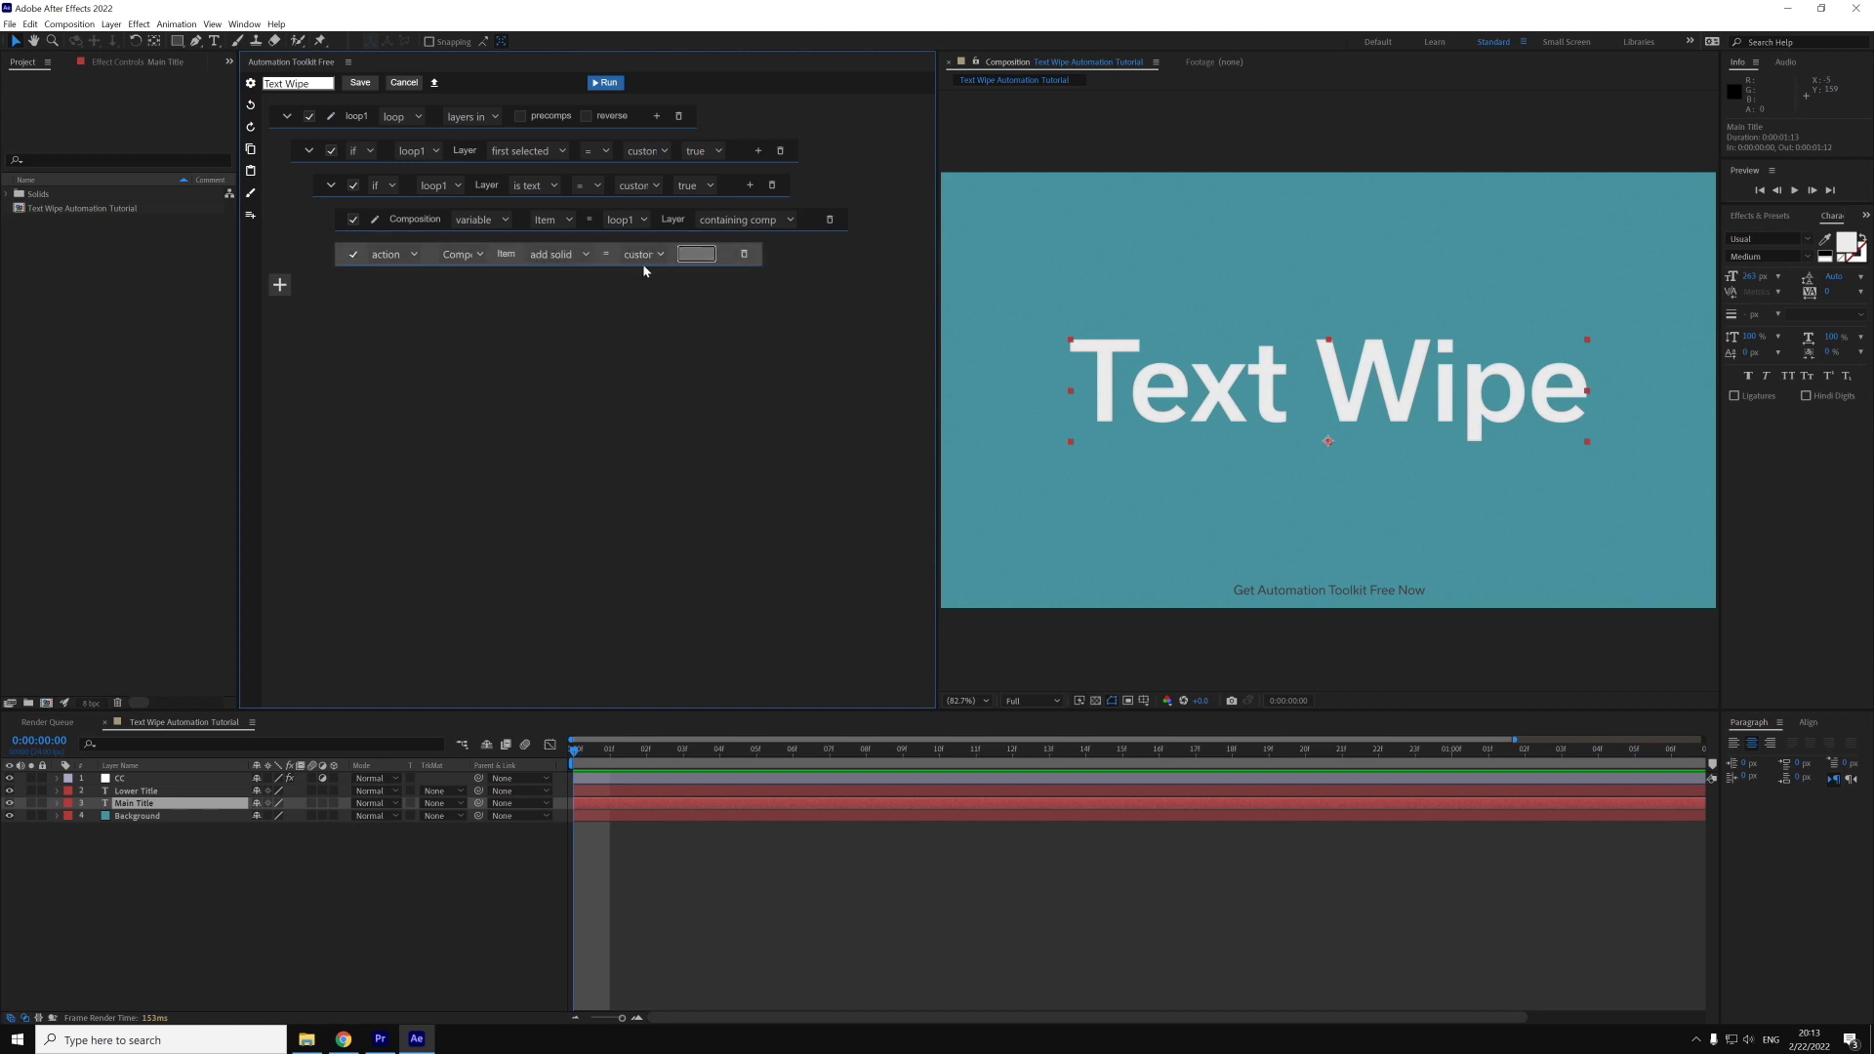
click(571, 320)
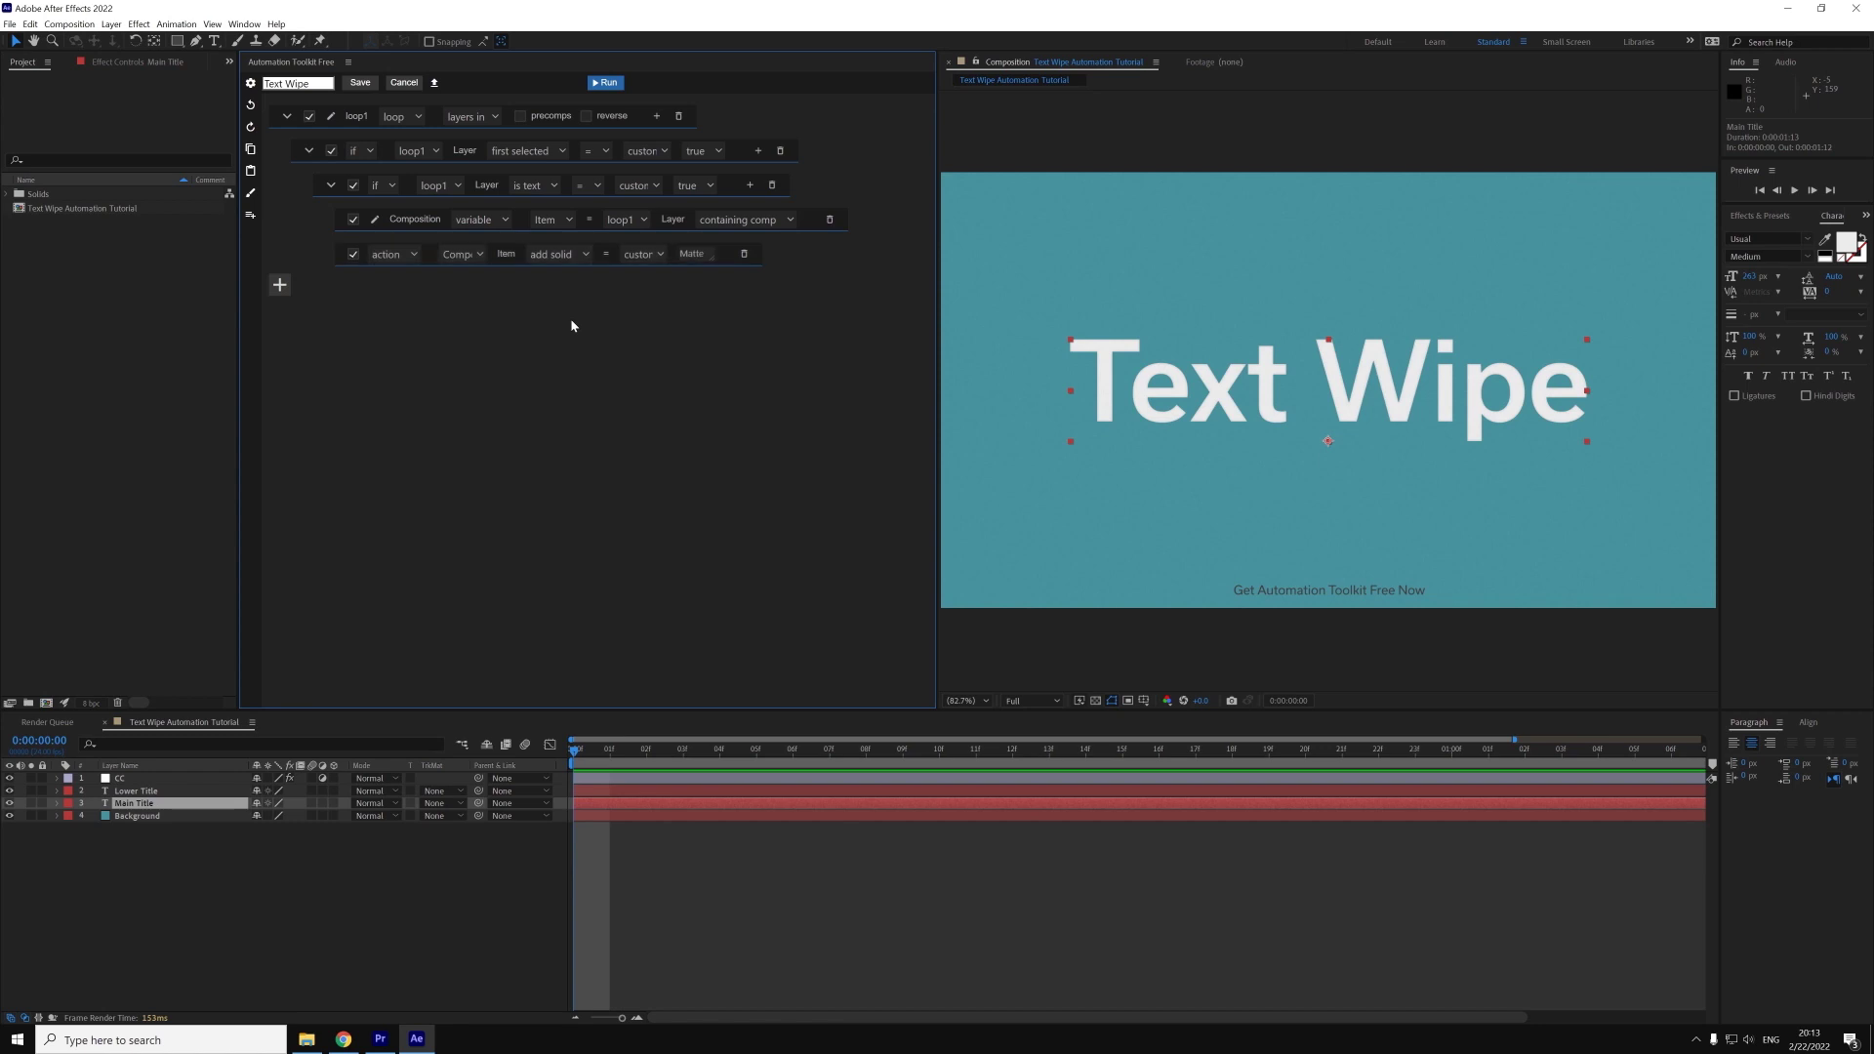
- Test-run the Text Wipe automation, check the new Matte layer in the timeline, and undo the run
click(606, 85)
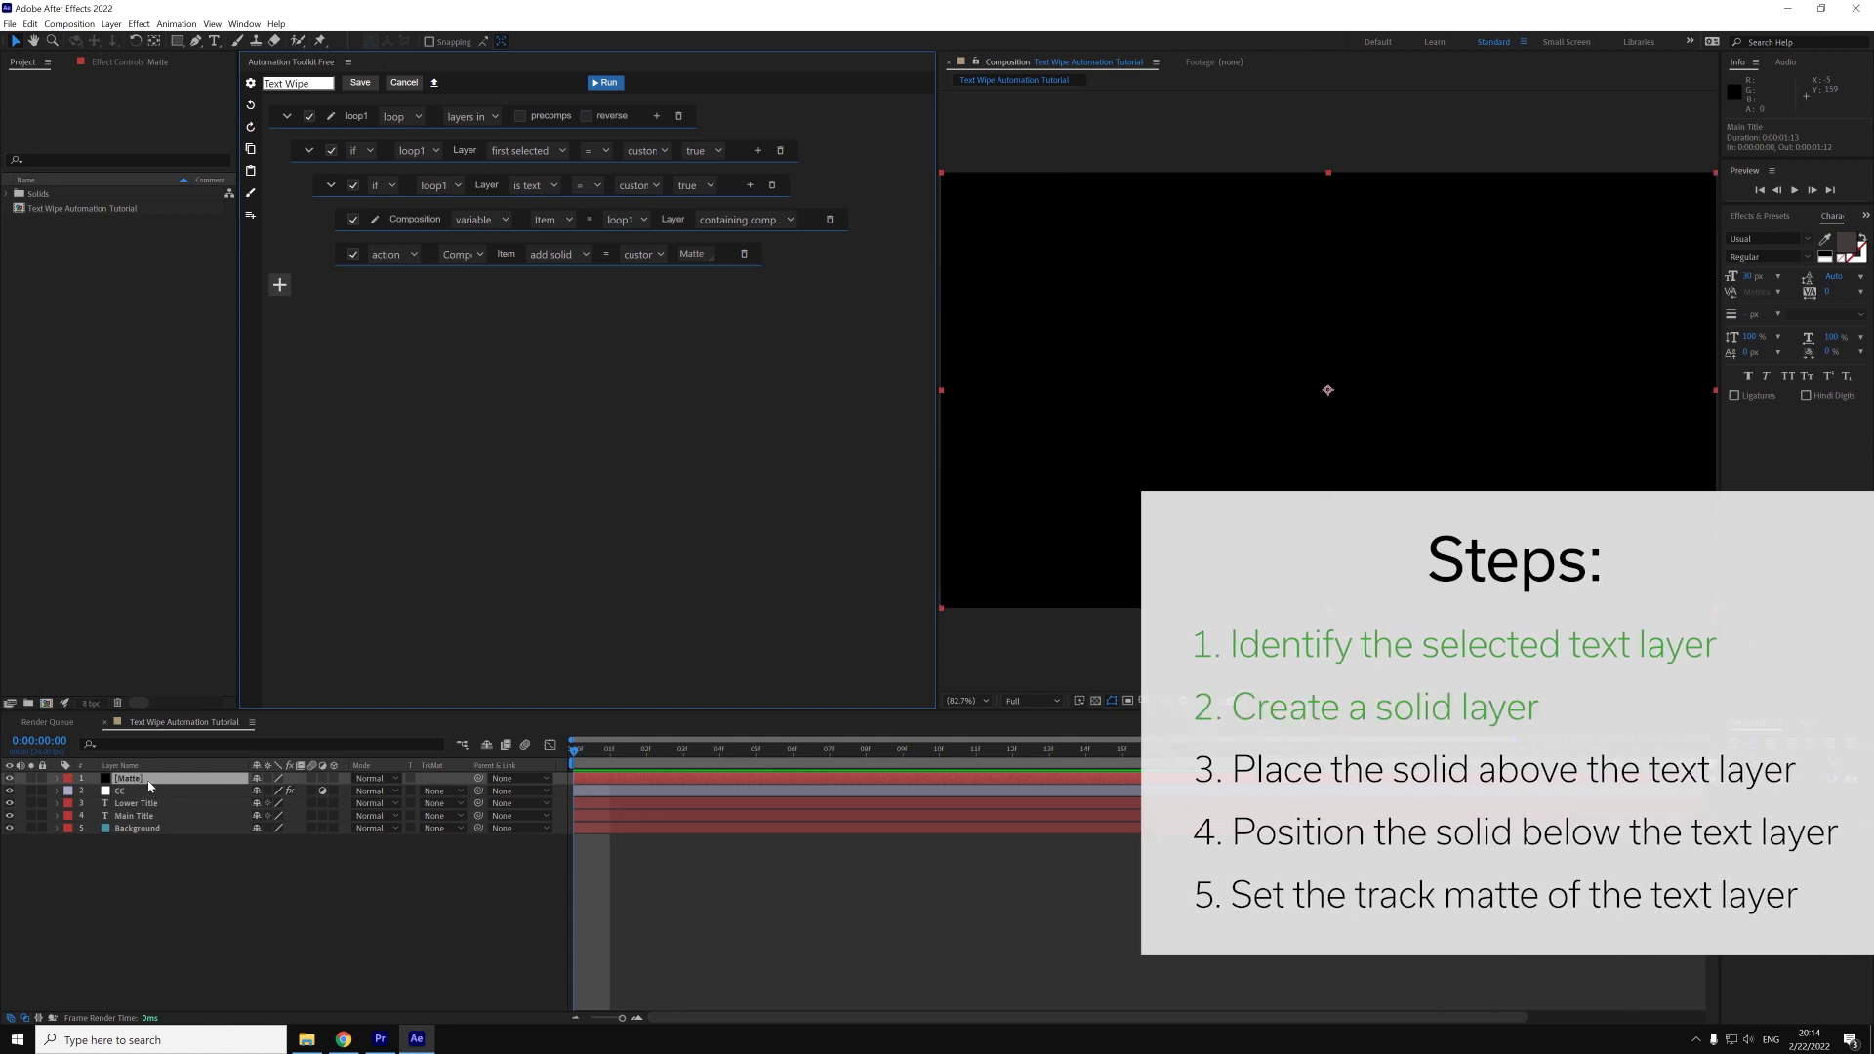
mouse_move(162, 783)
mouse_down()
mouse_move(157, 817)
mouse_move(160, 784)
mouse_up()
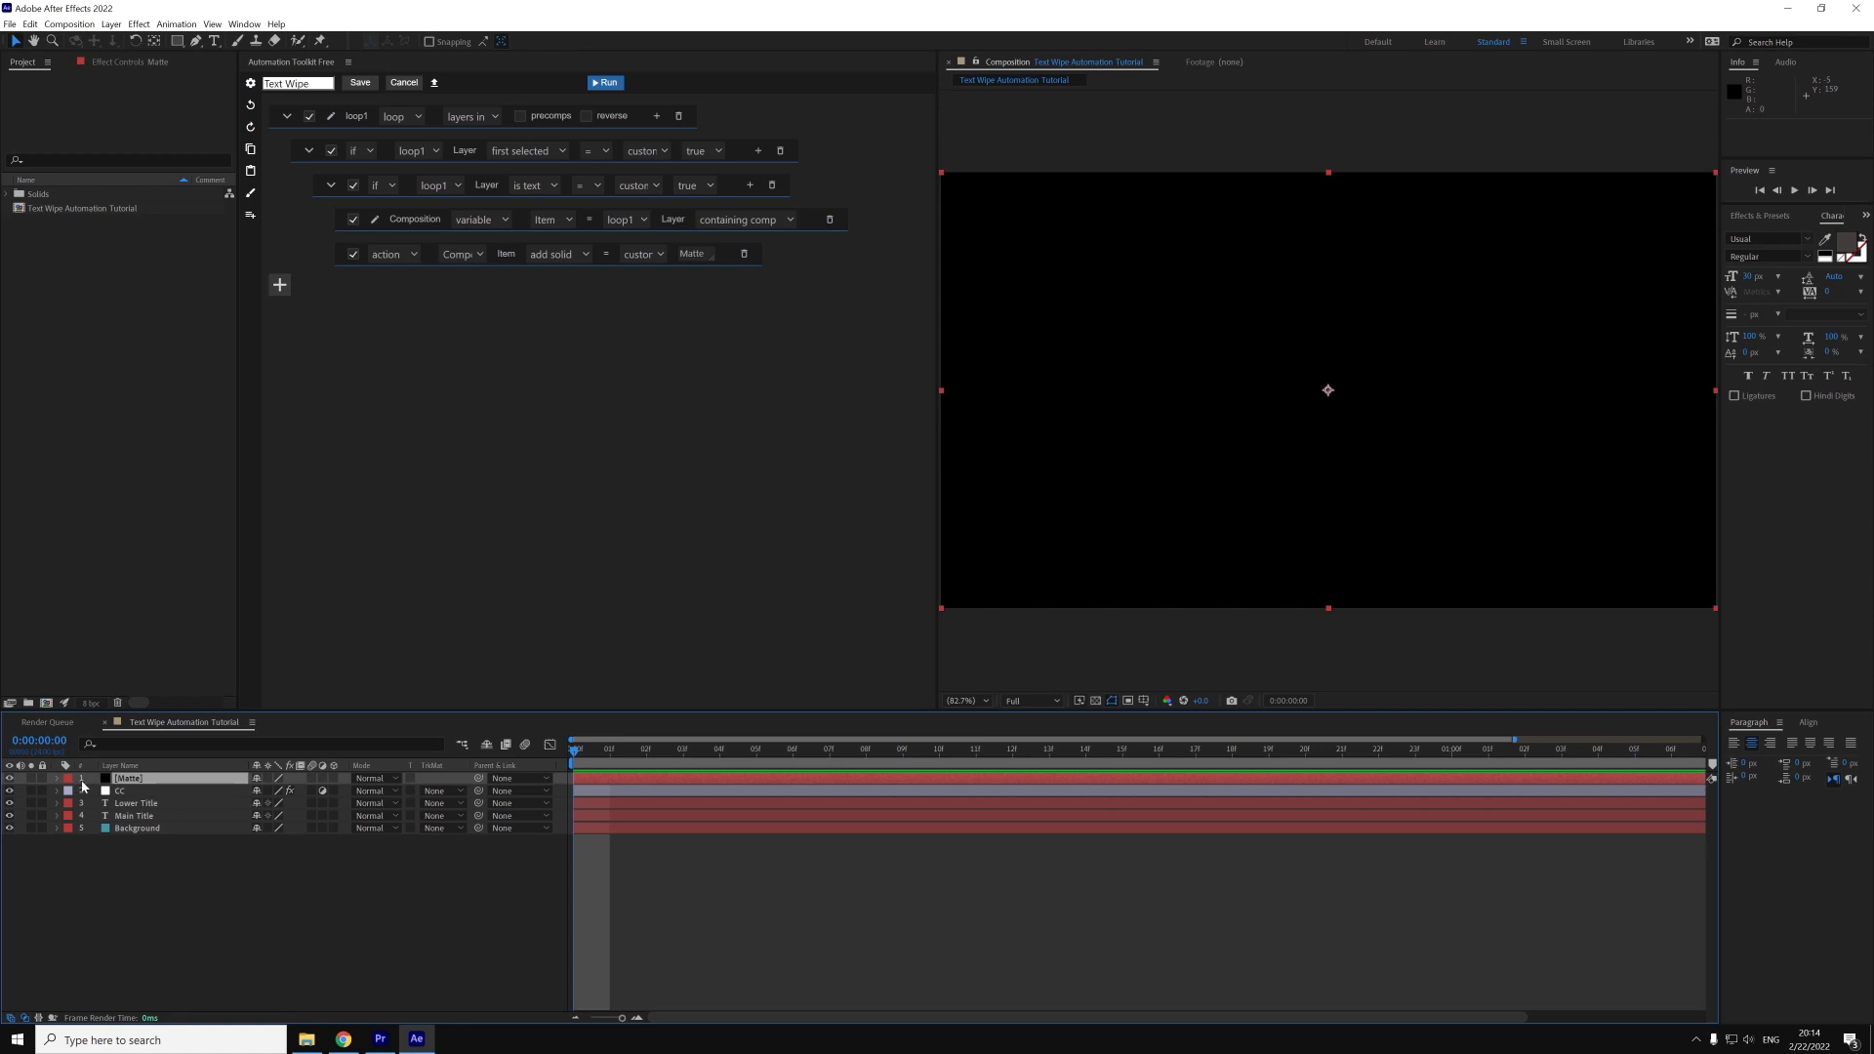
click(146, 781)
key(ctrl+z)
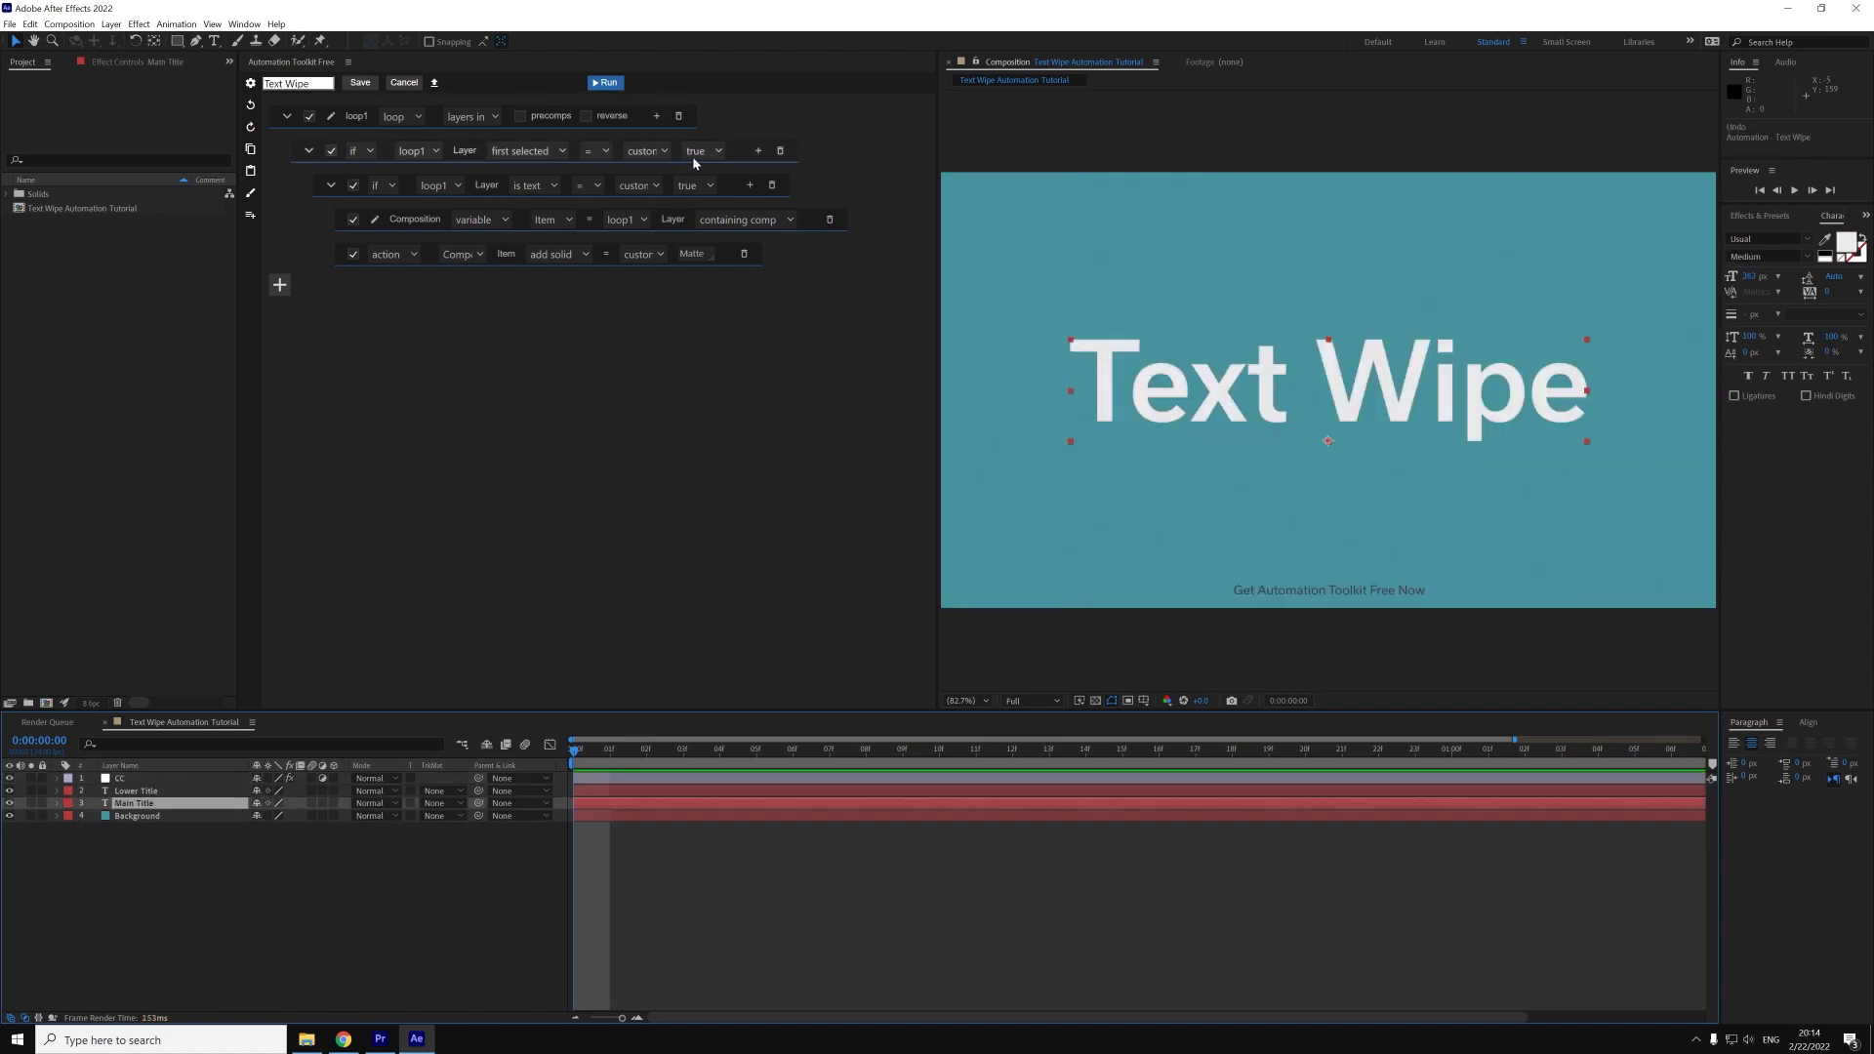
- Add a layers loop line under the is text condition, following the add solid action
click(749, 188)
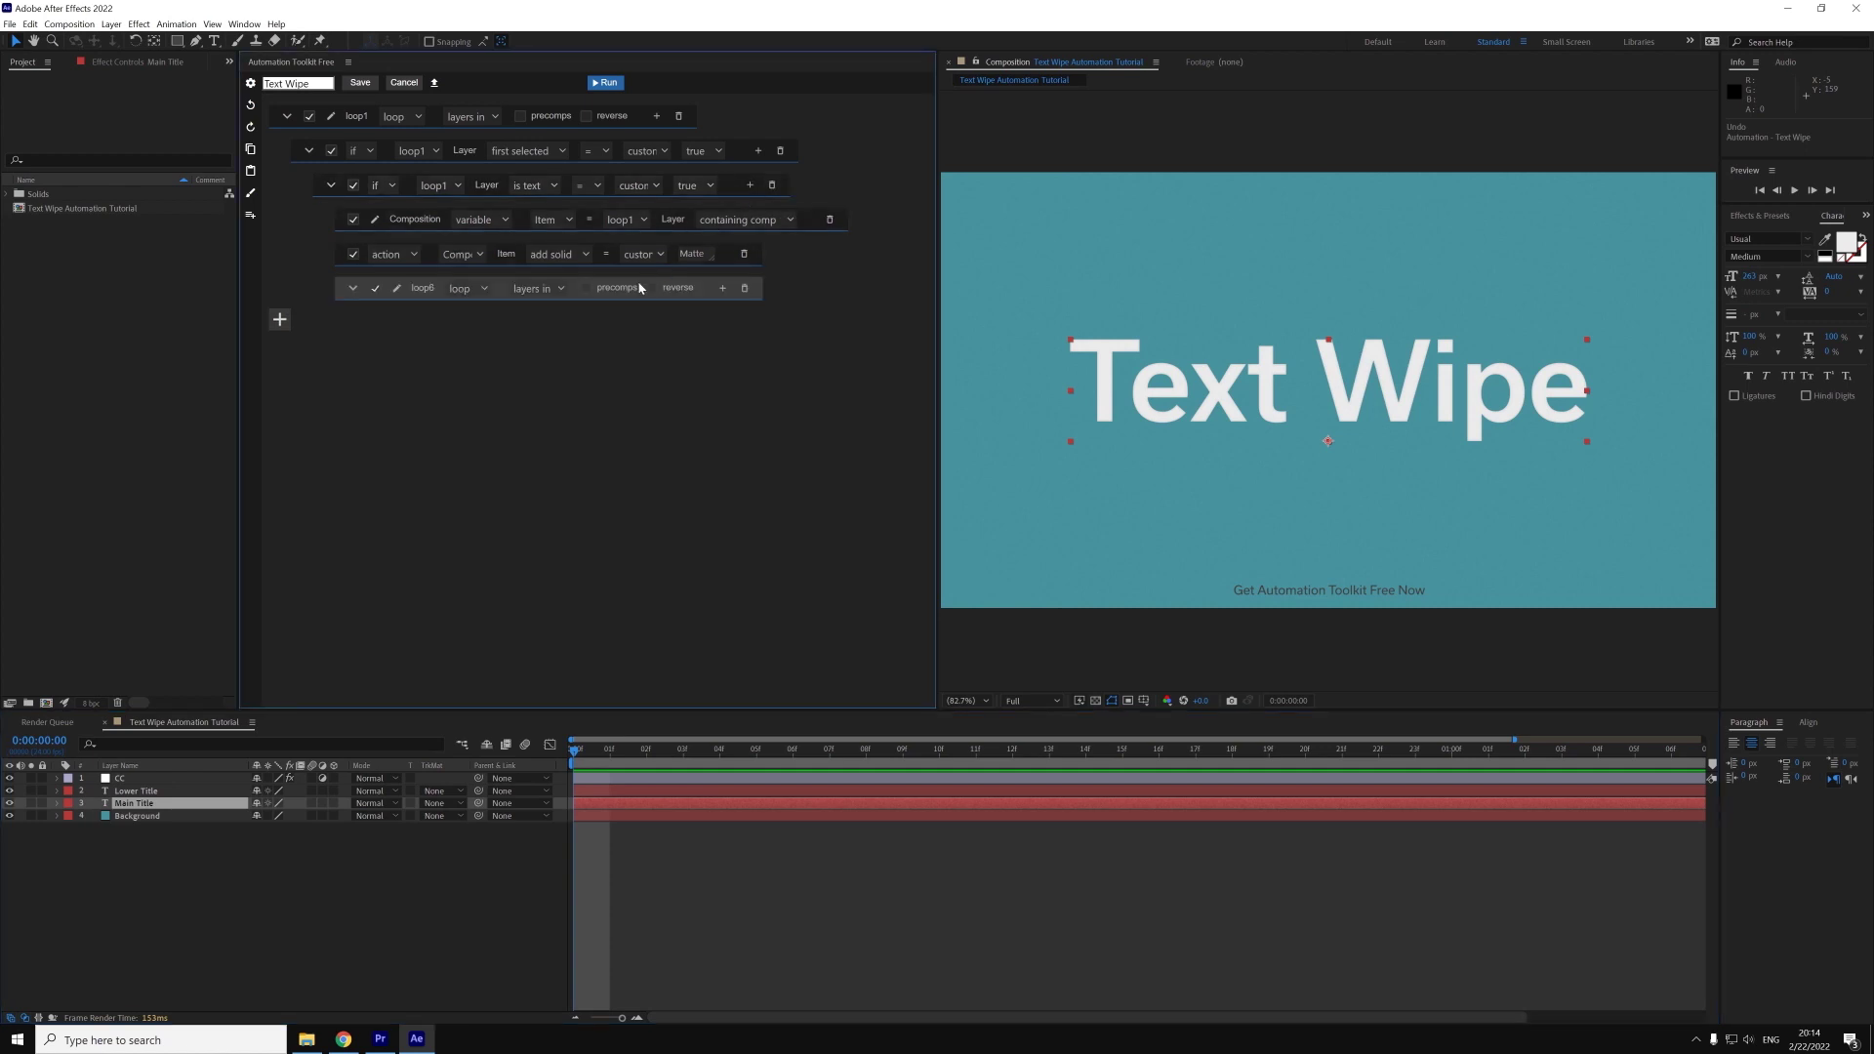
click(552, 290)
click(554, 295)
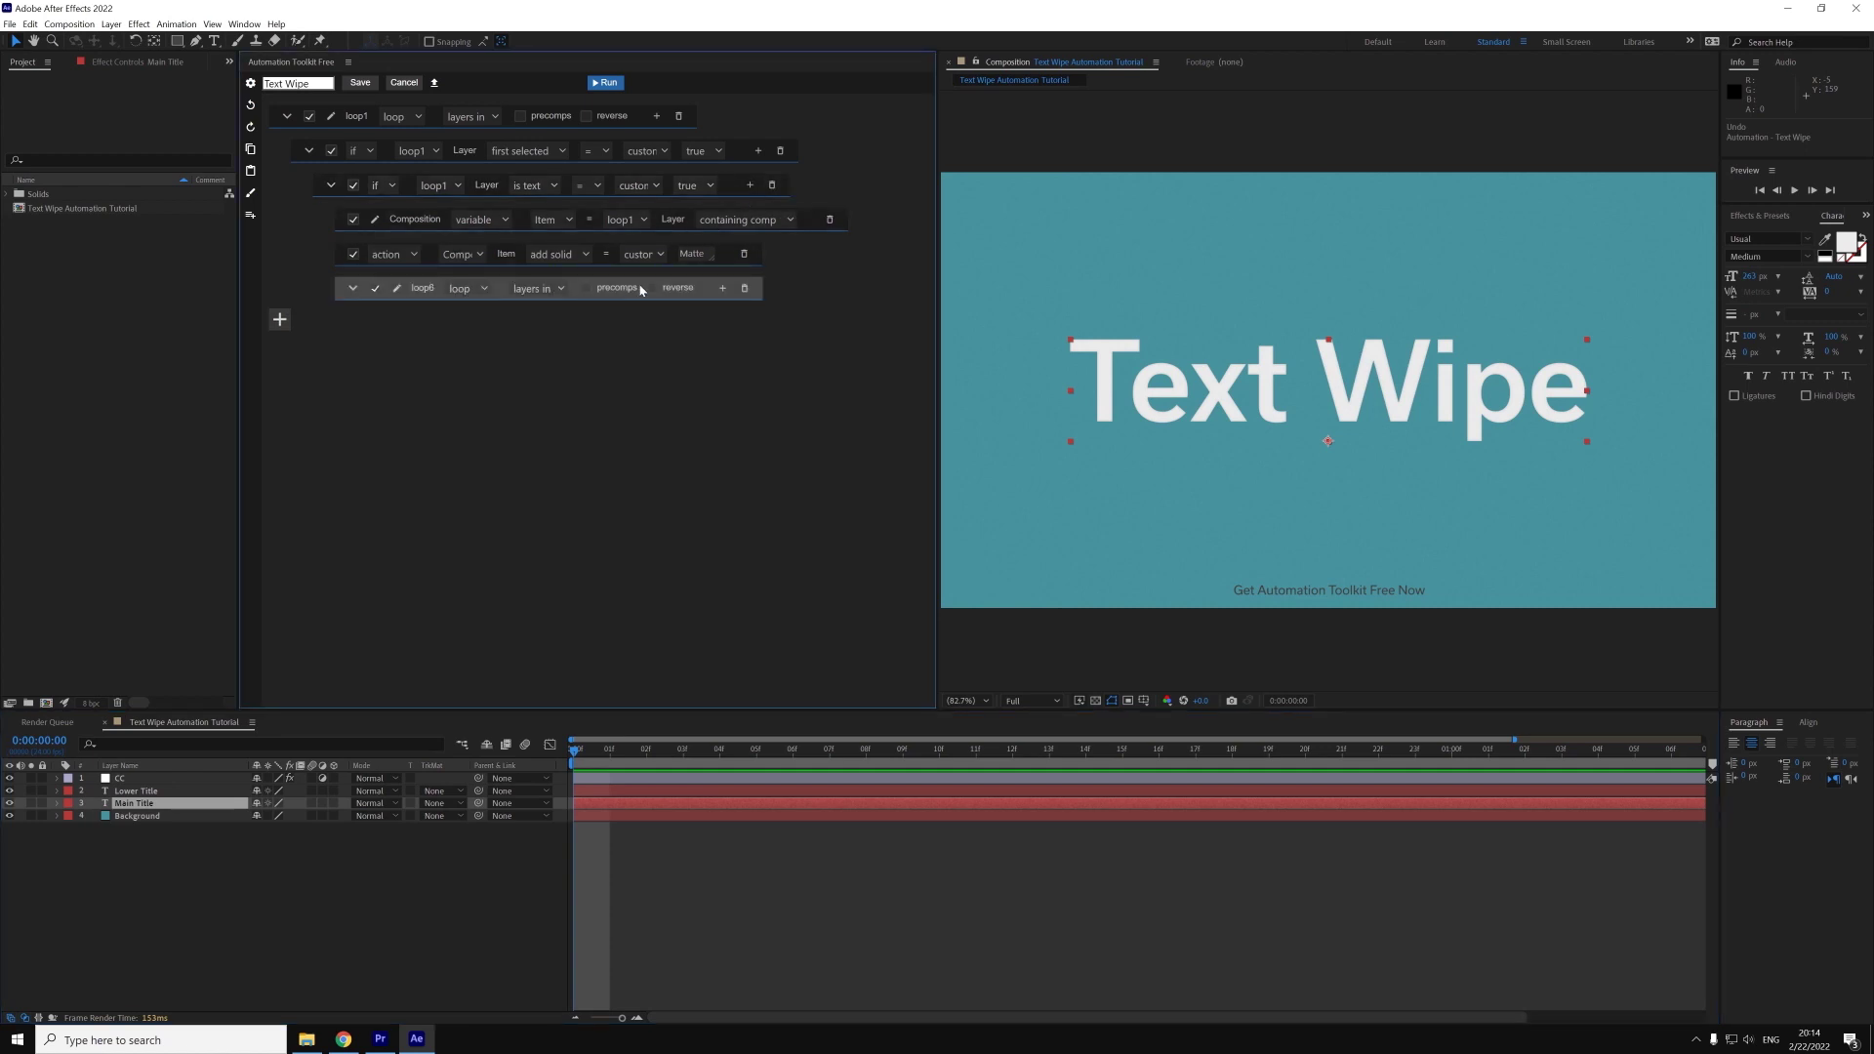
- Nest an if condition inside the new layers loop, requiring the loop6 layer's index to equal a custom value of 1
click(722, 289)
click(483, 323)
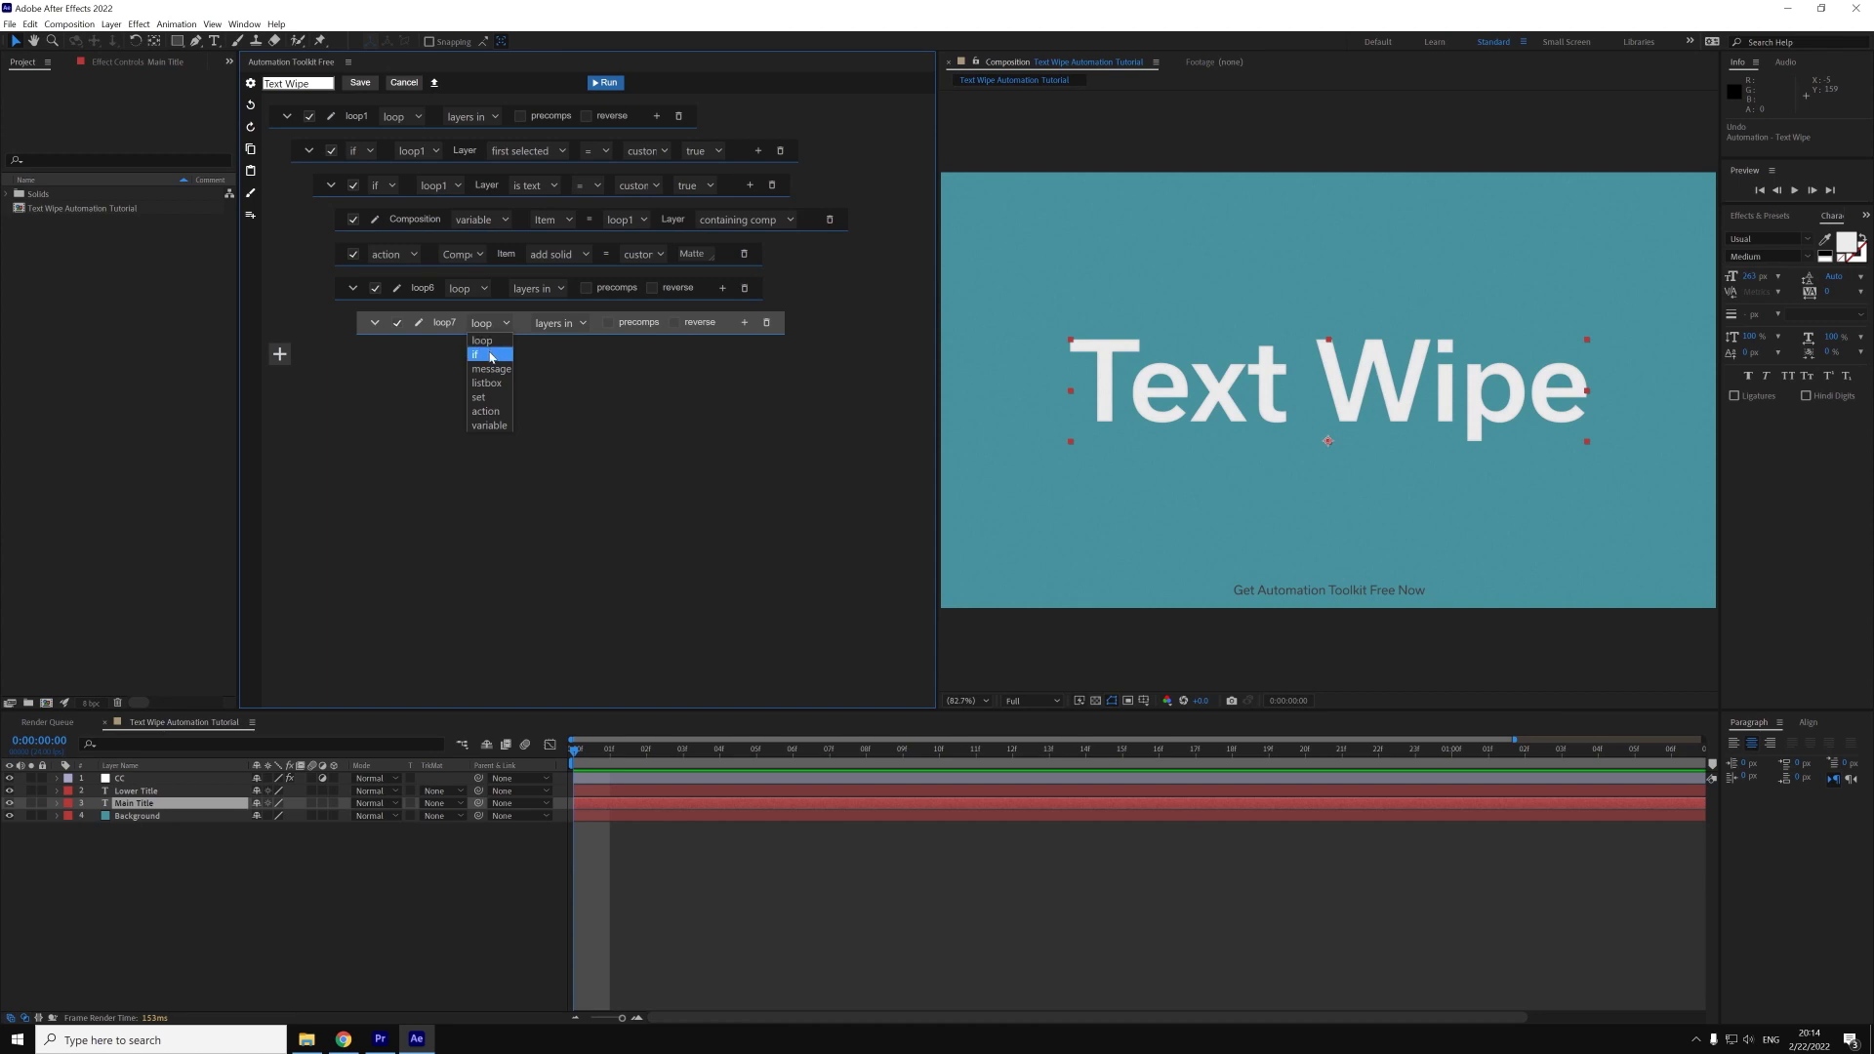
click(492, 353)
click(576, 323)
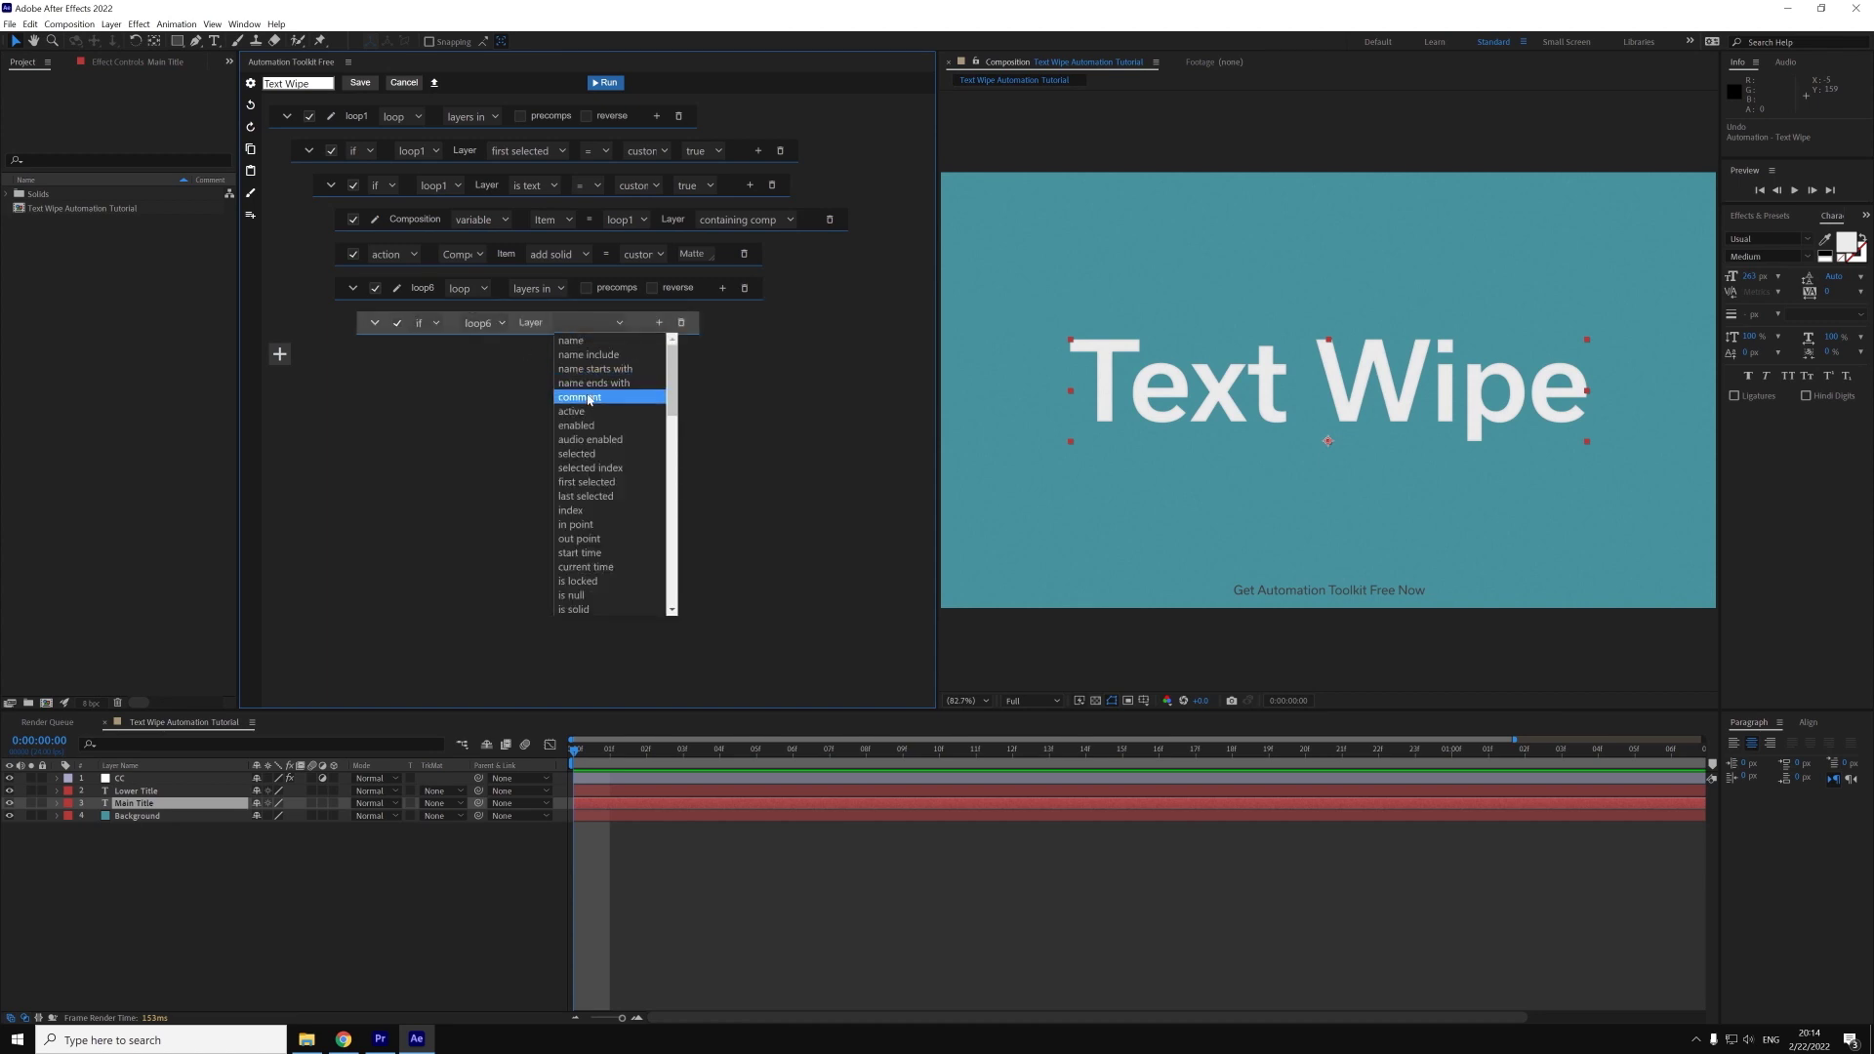
click(590, 507)
click(732, 323)
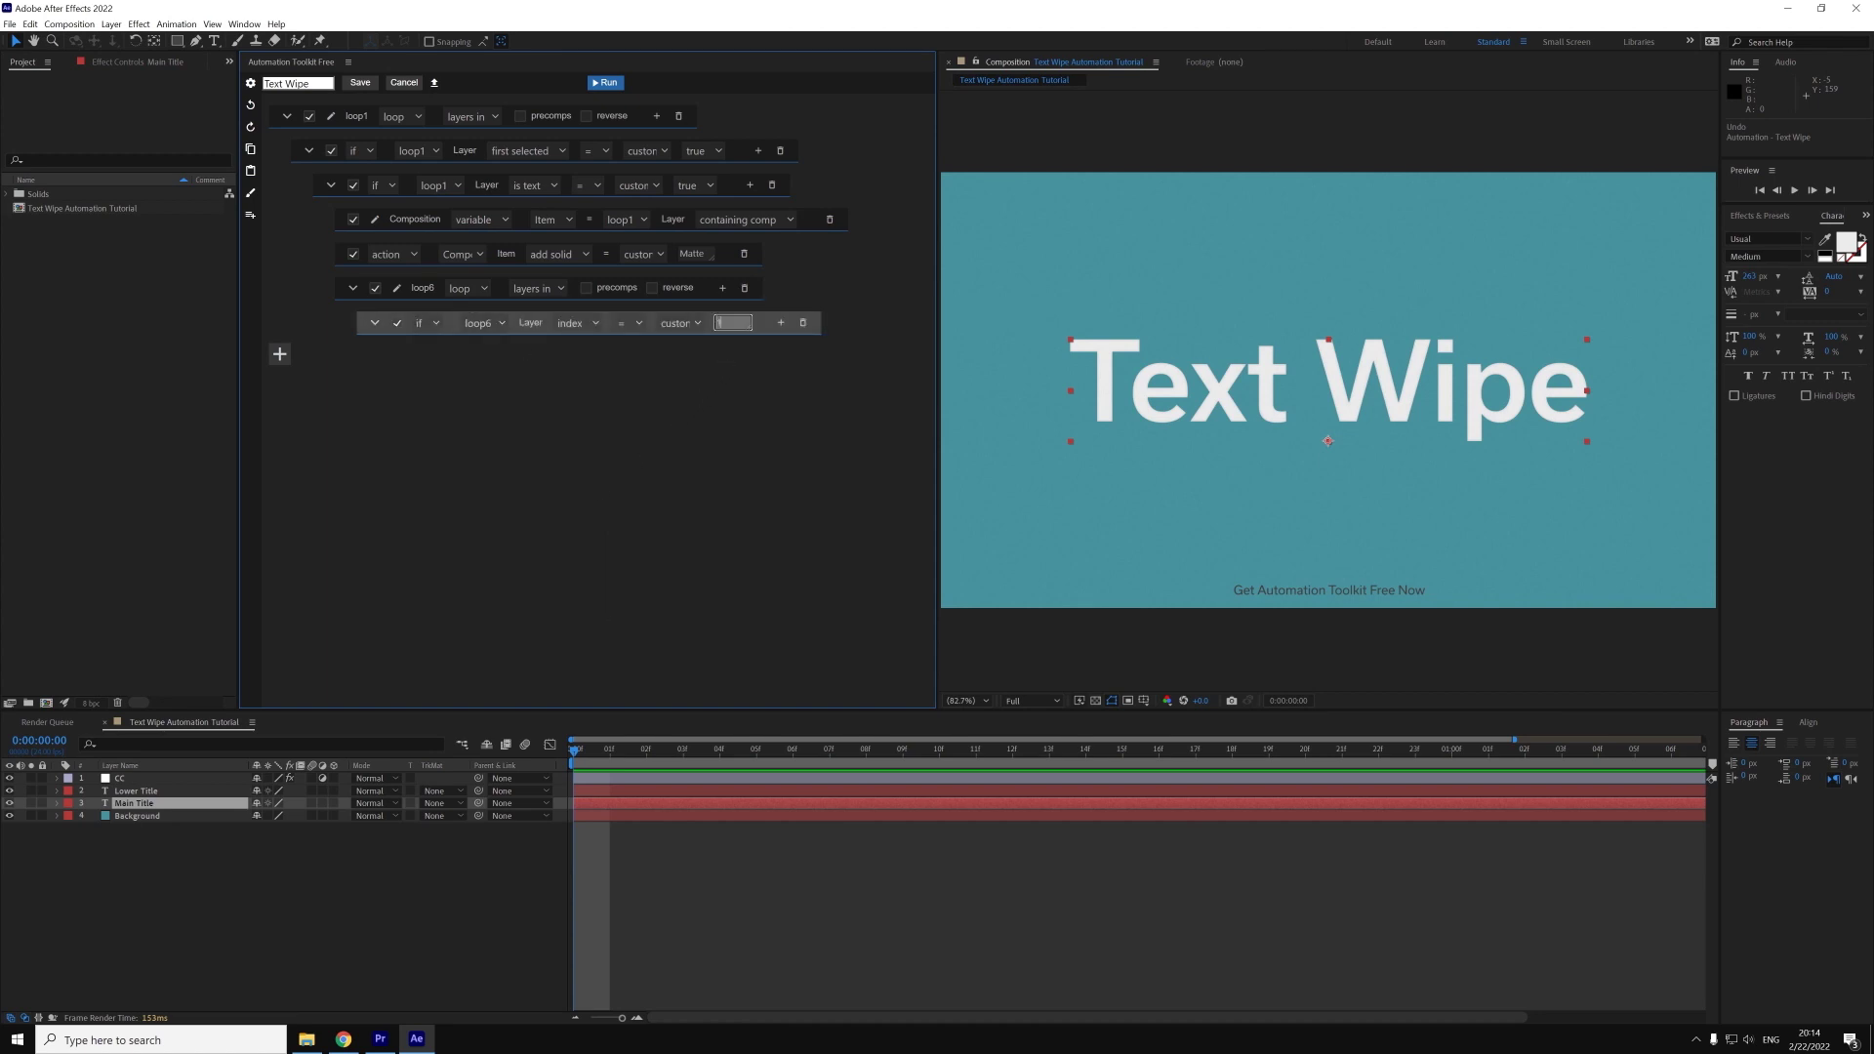
text(1)
- Add a variable line under the index condition, with type Layer and set to loop6's this layer
click(779, 323)
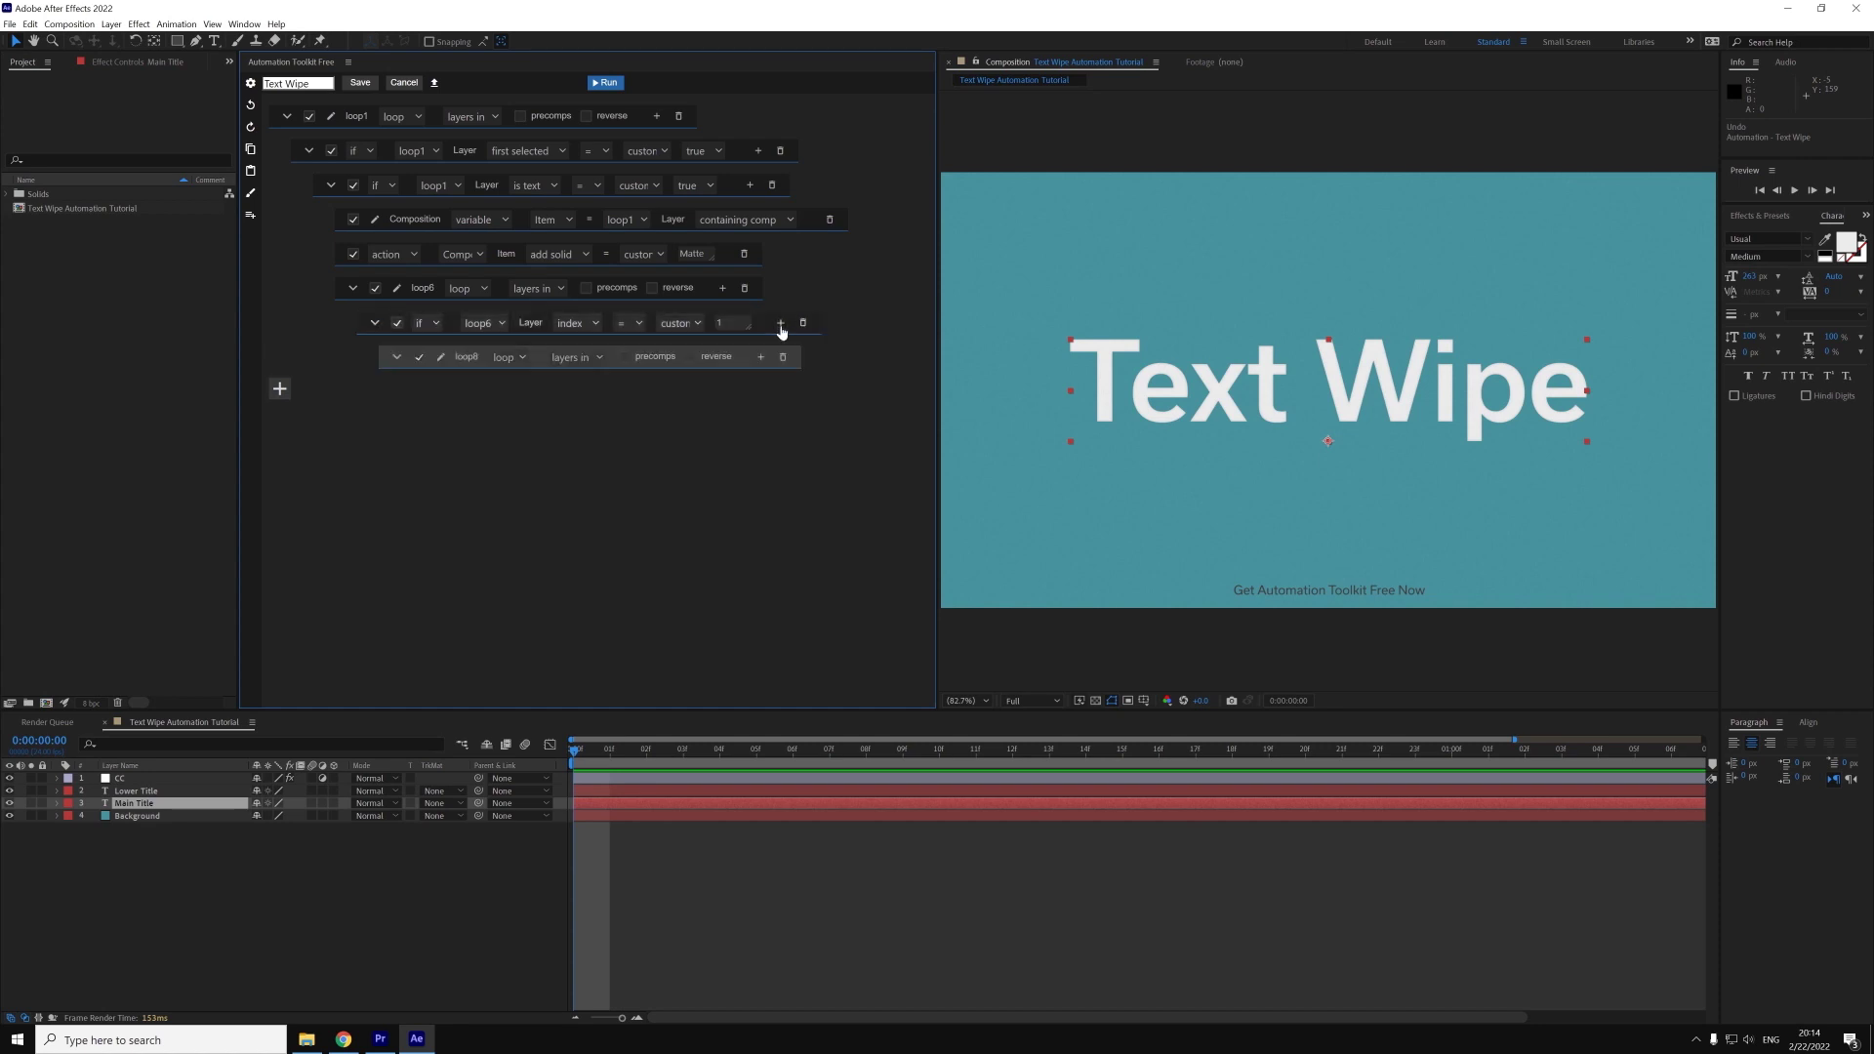
click(519, 366)
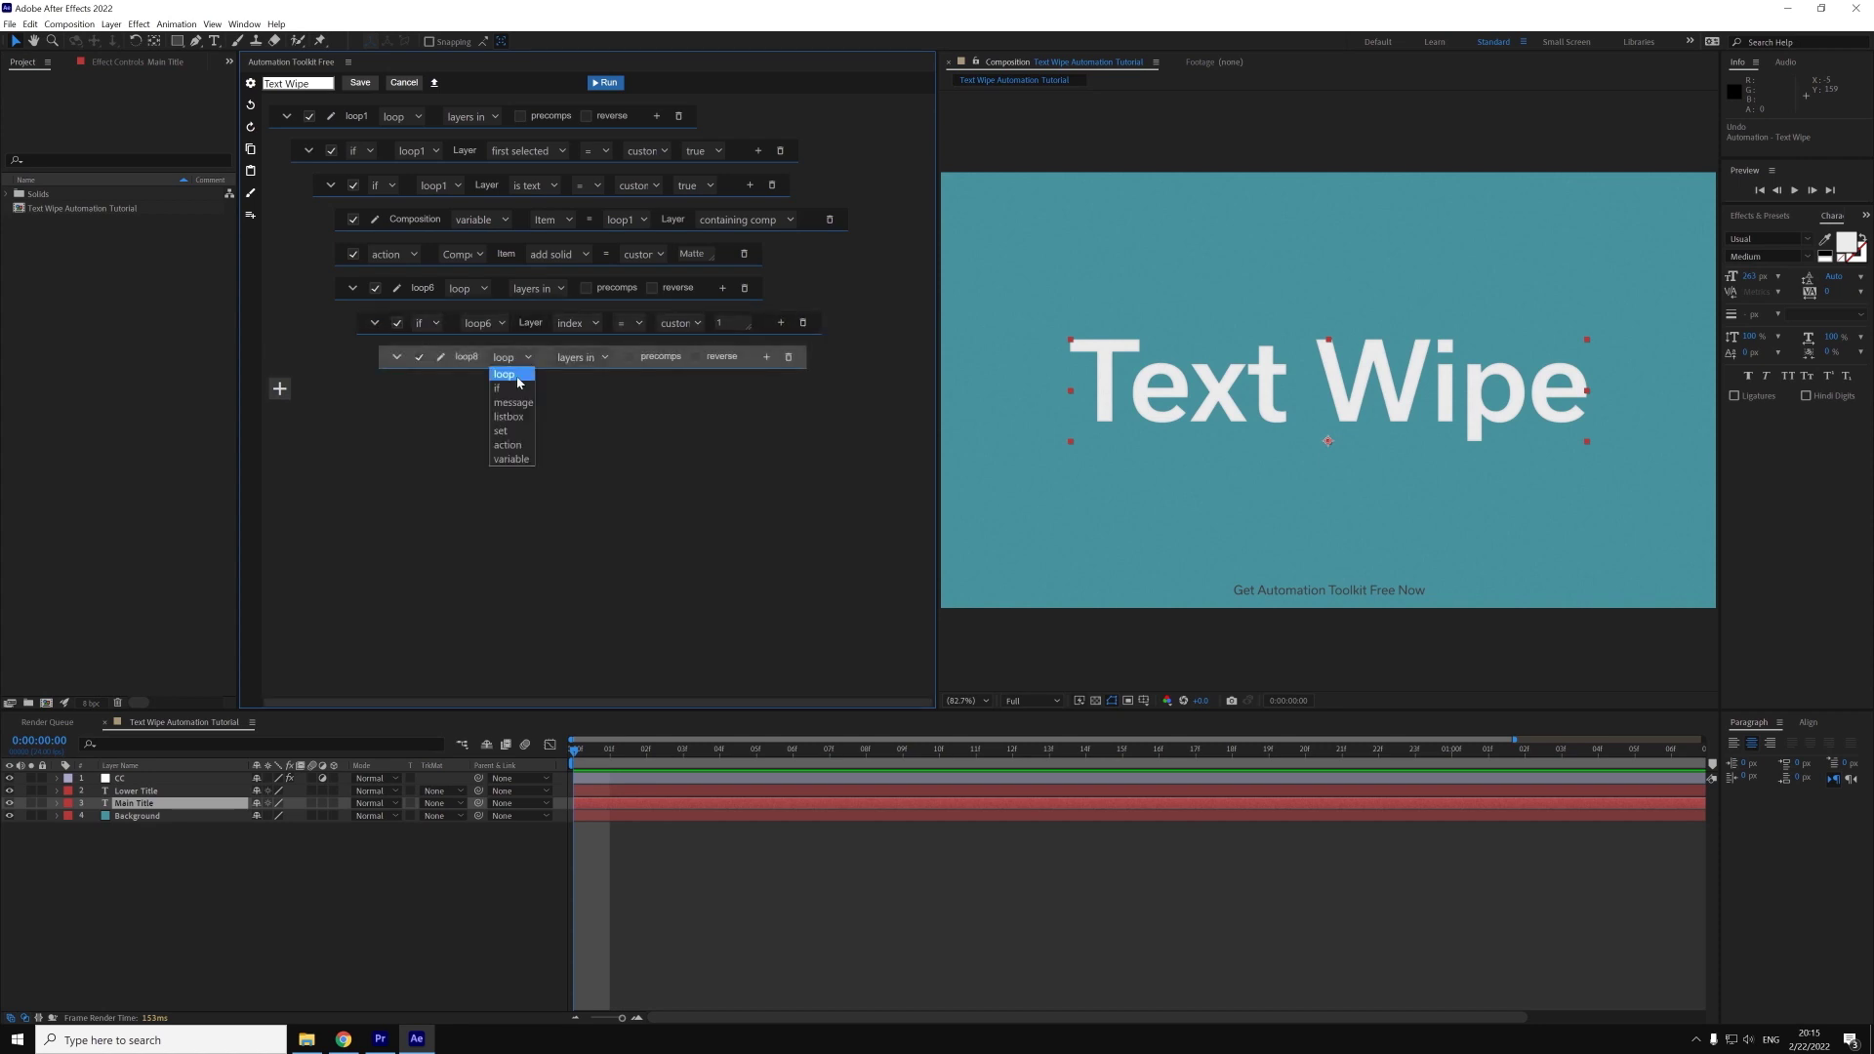
click(513, 461)
click(592, 357)
click(605, 402)
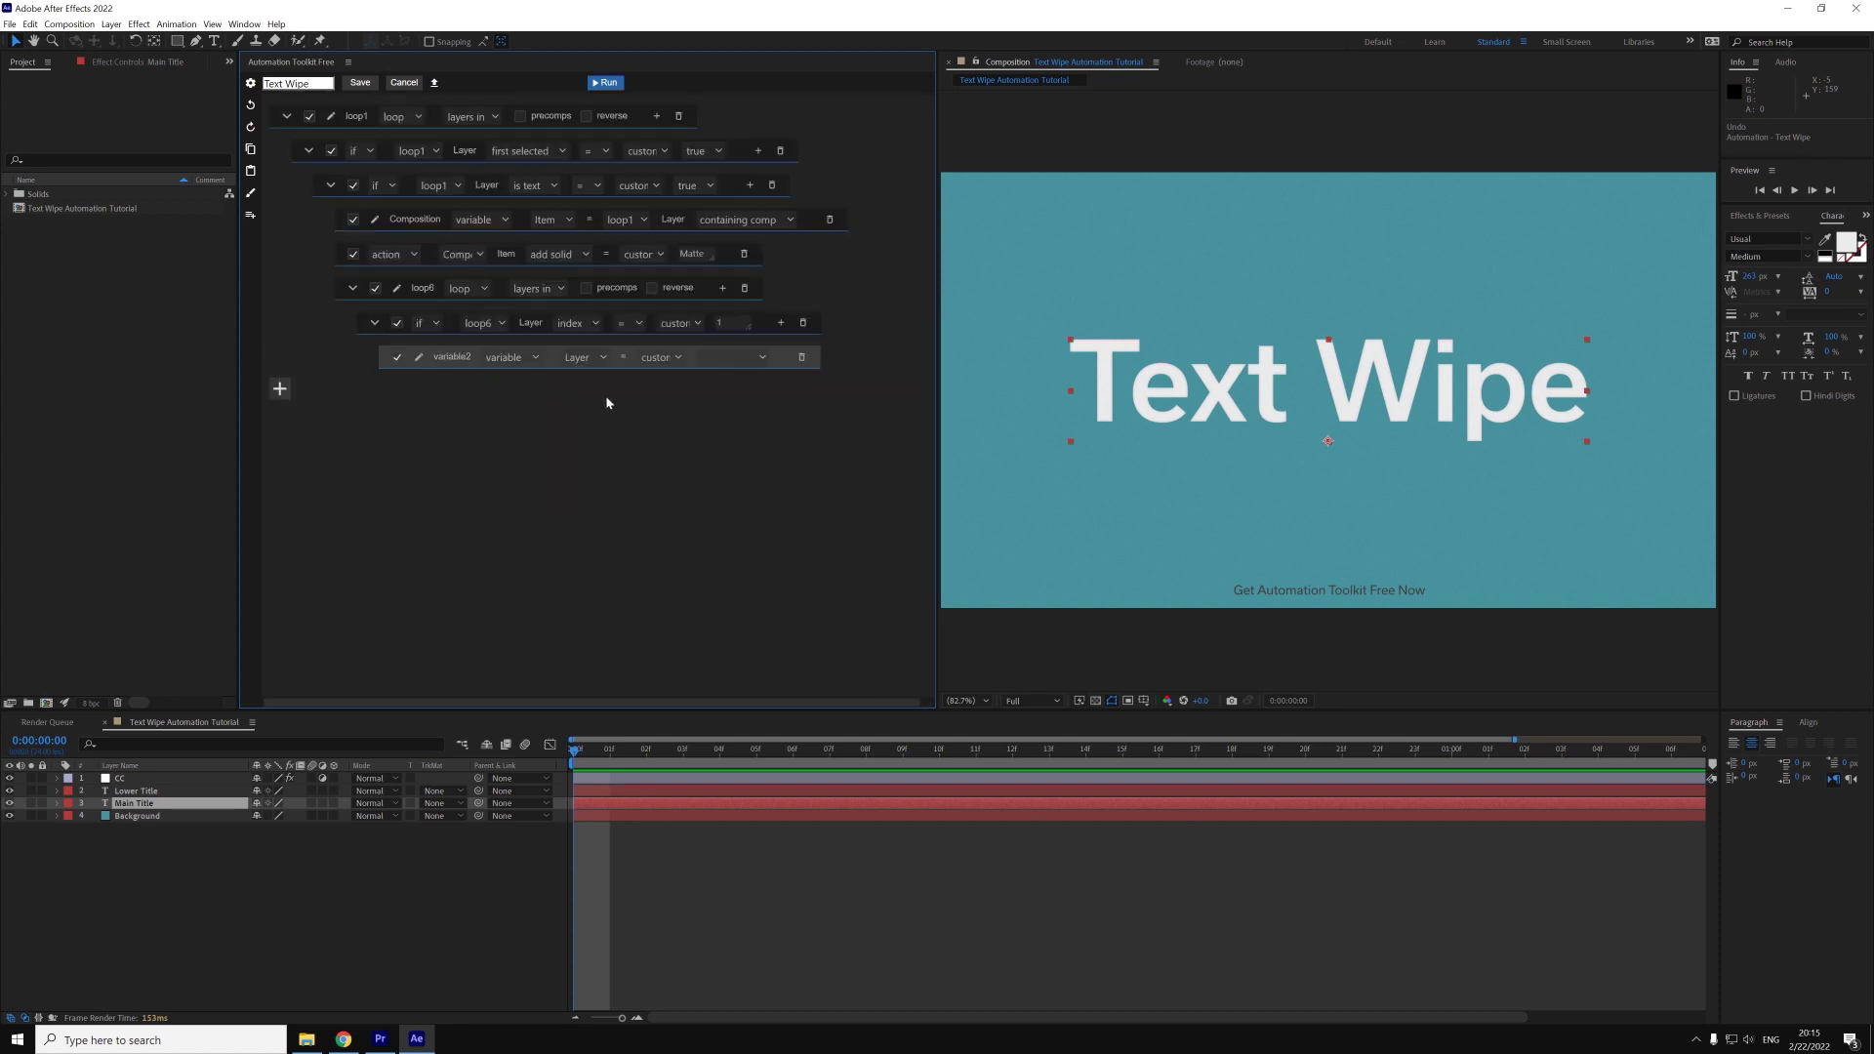
click(663, 357)
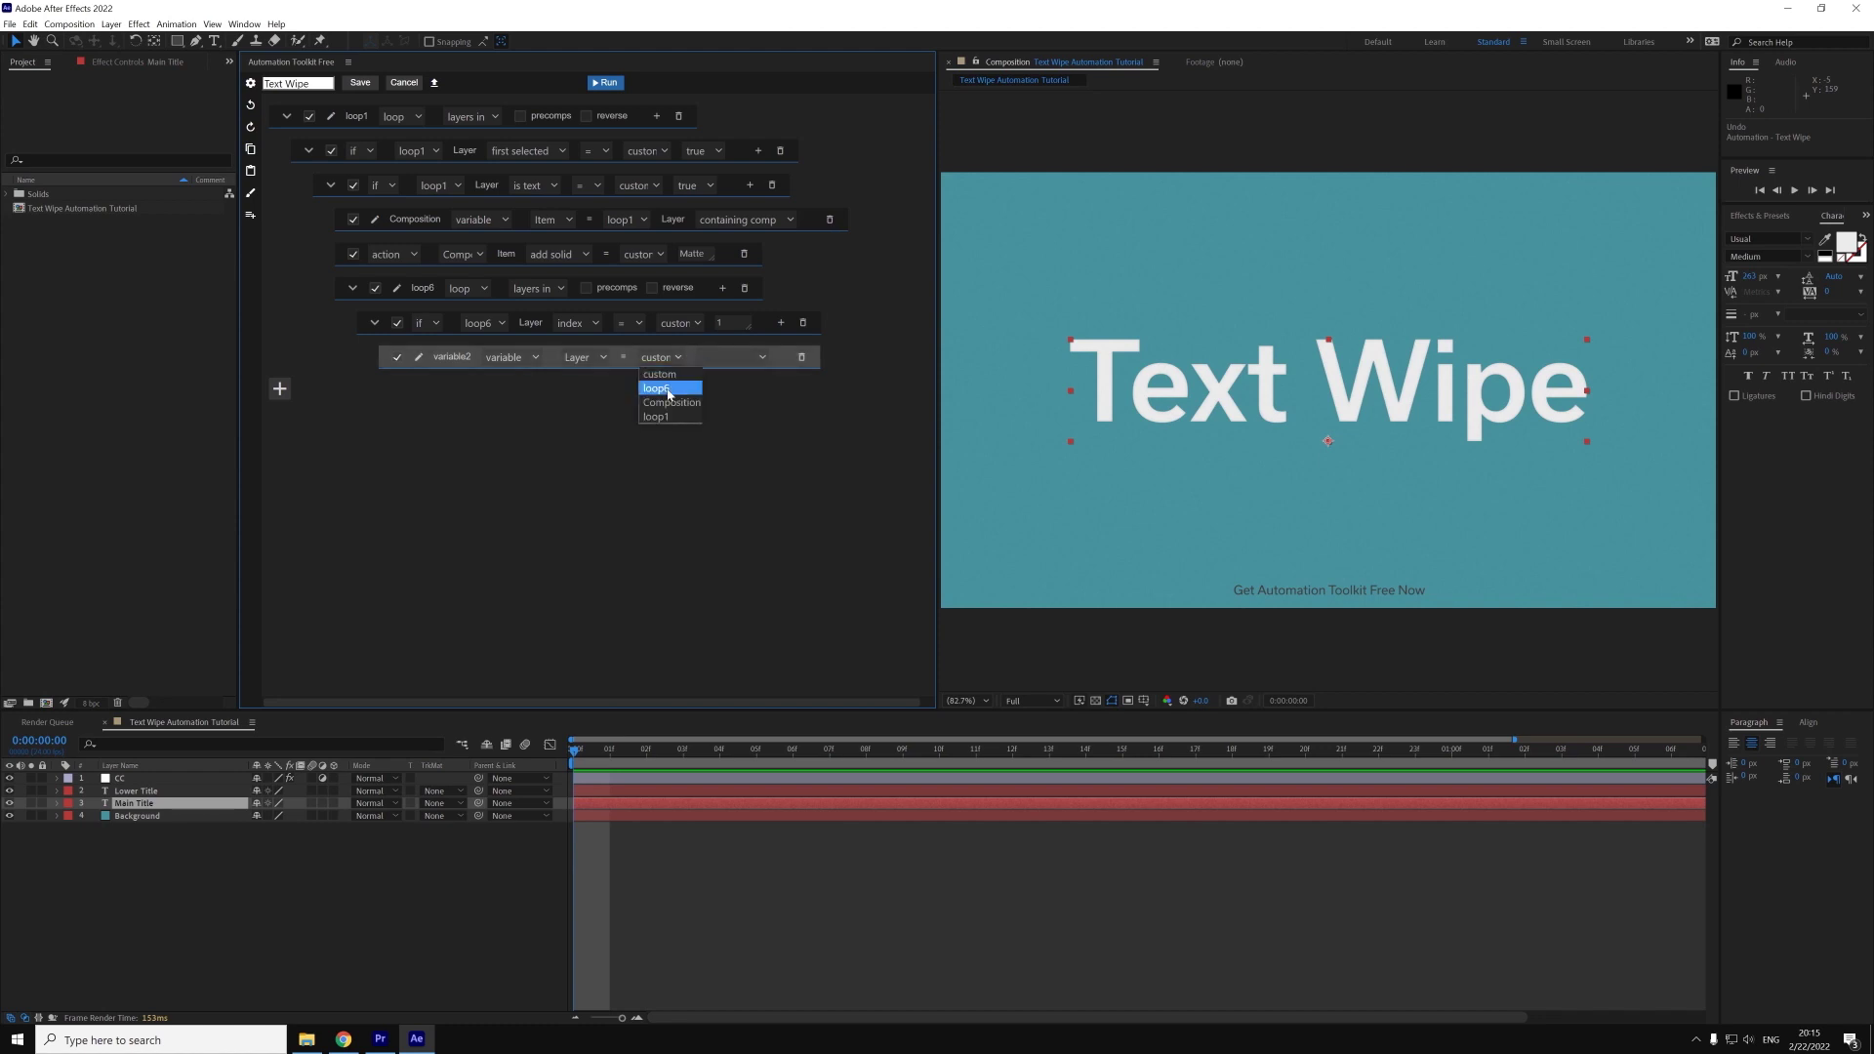
click(671, 386)
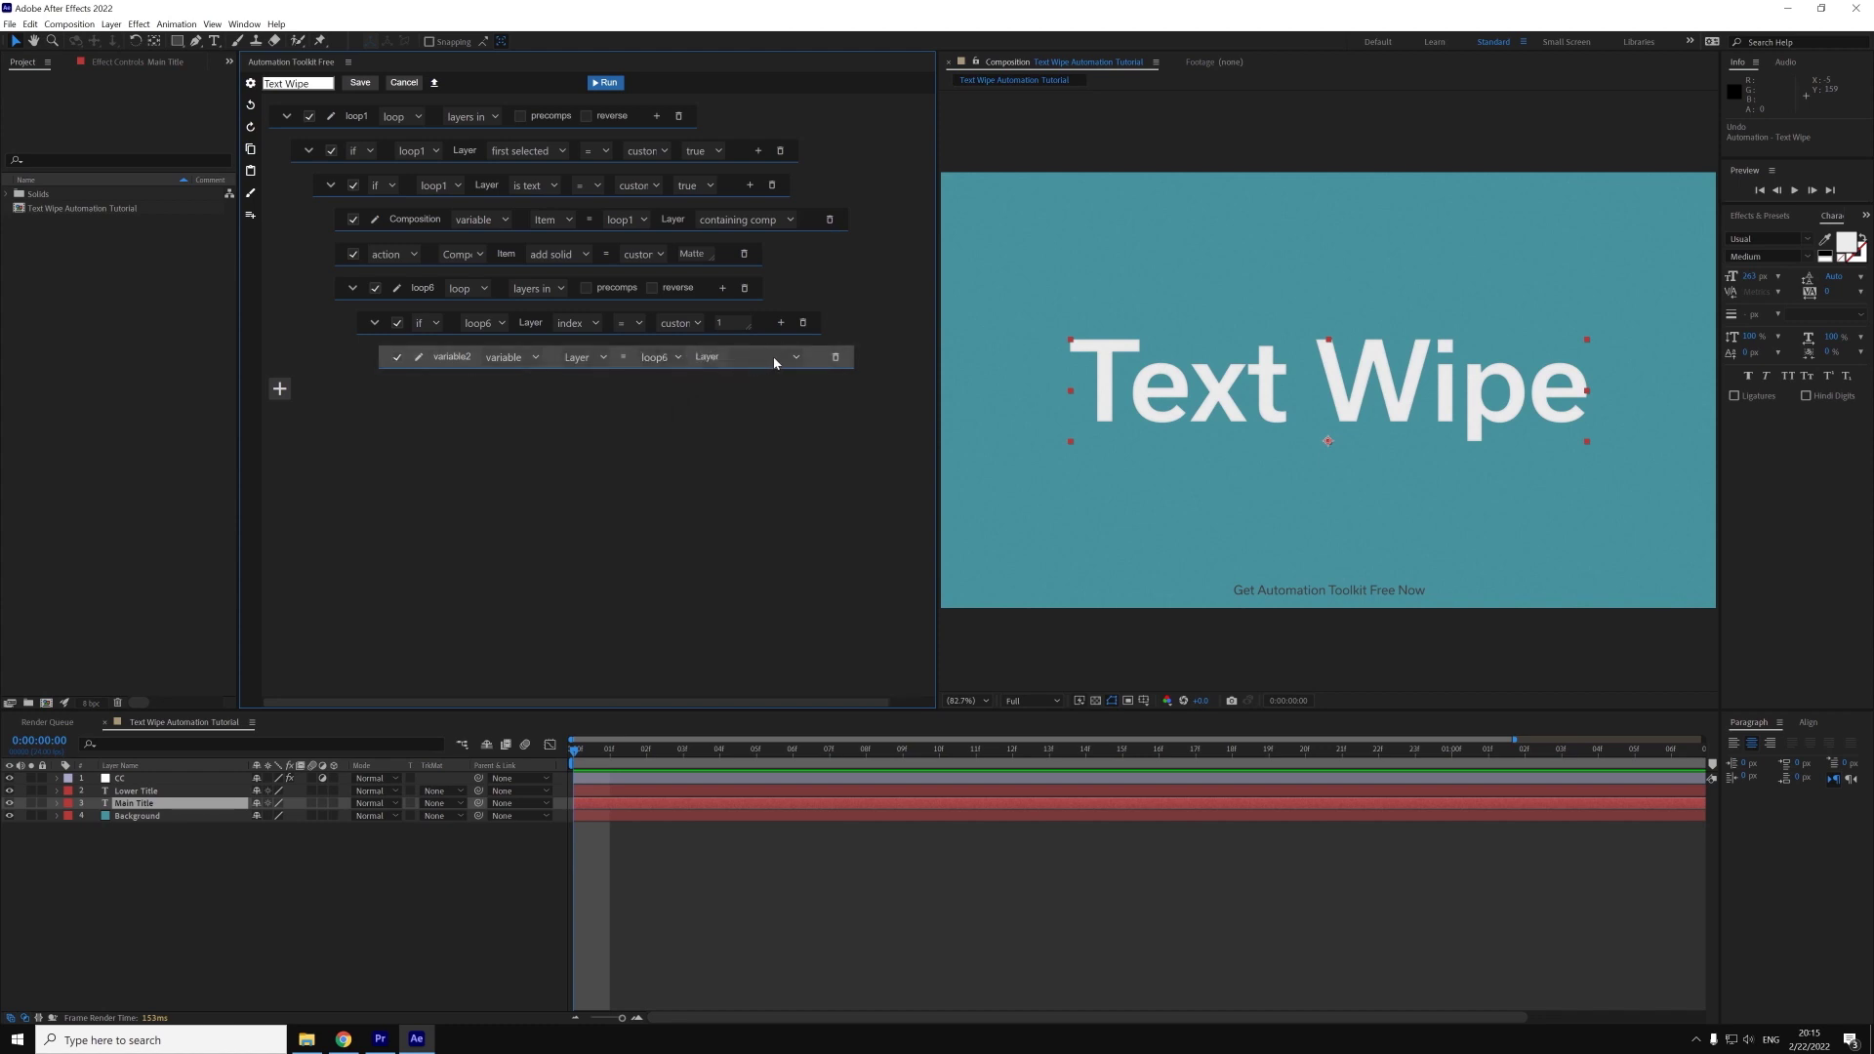
click(651, 357)
click(742, 361)
click(756, 389)
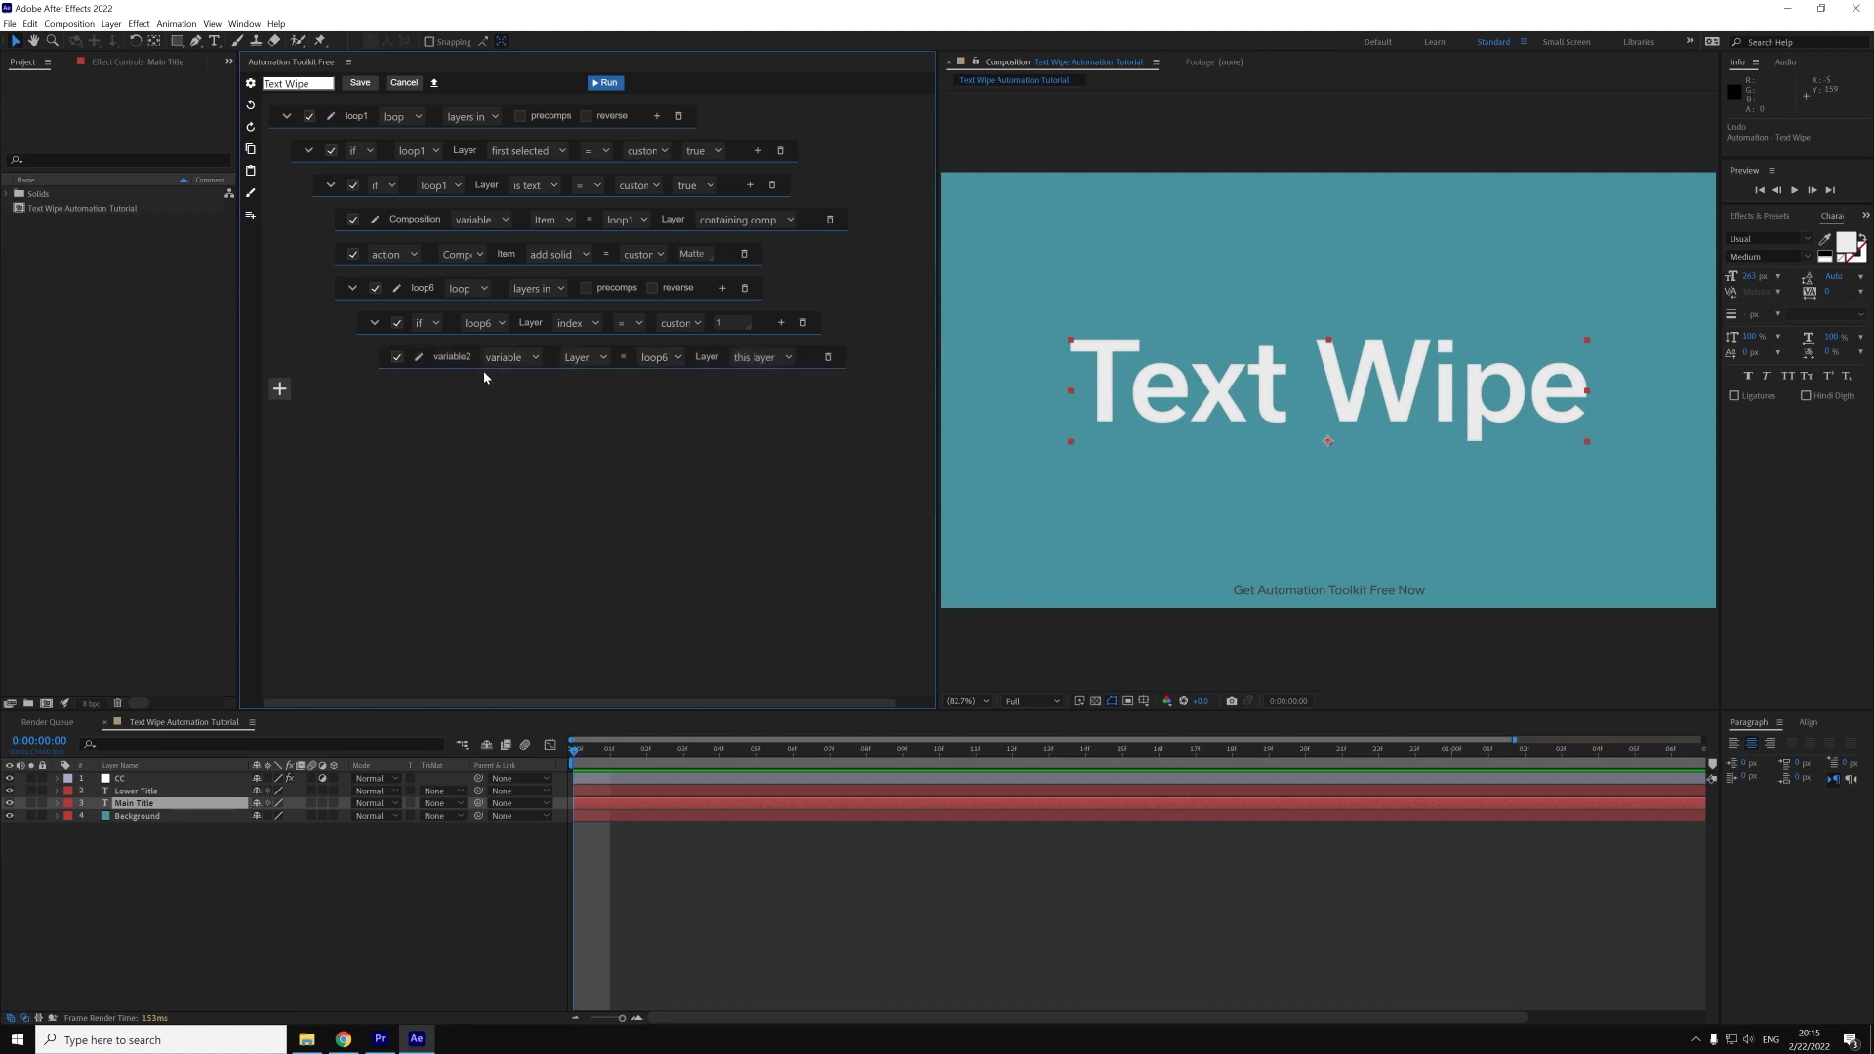
- Rename the layer variable line under the index condition as Matte Layer
click(419, 357)
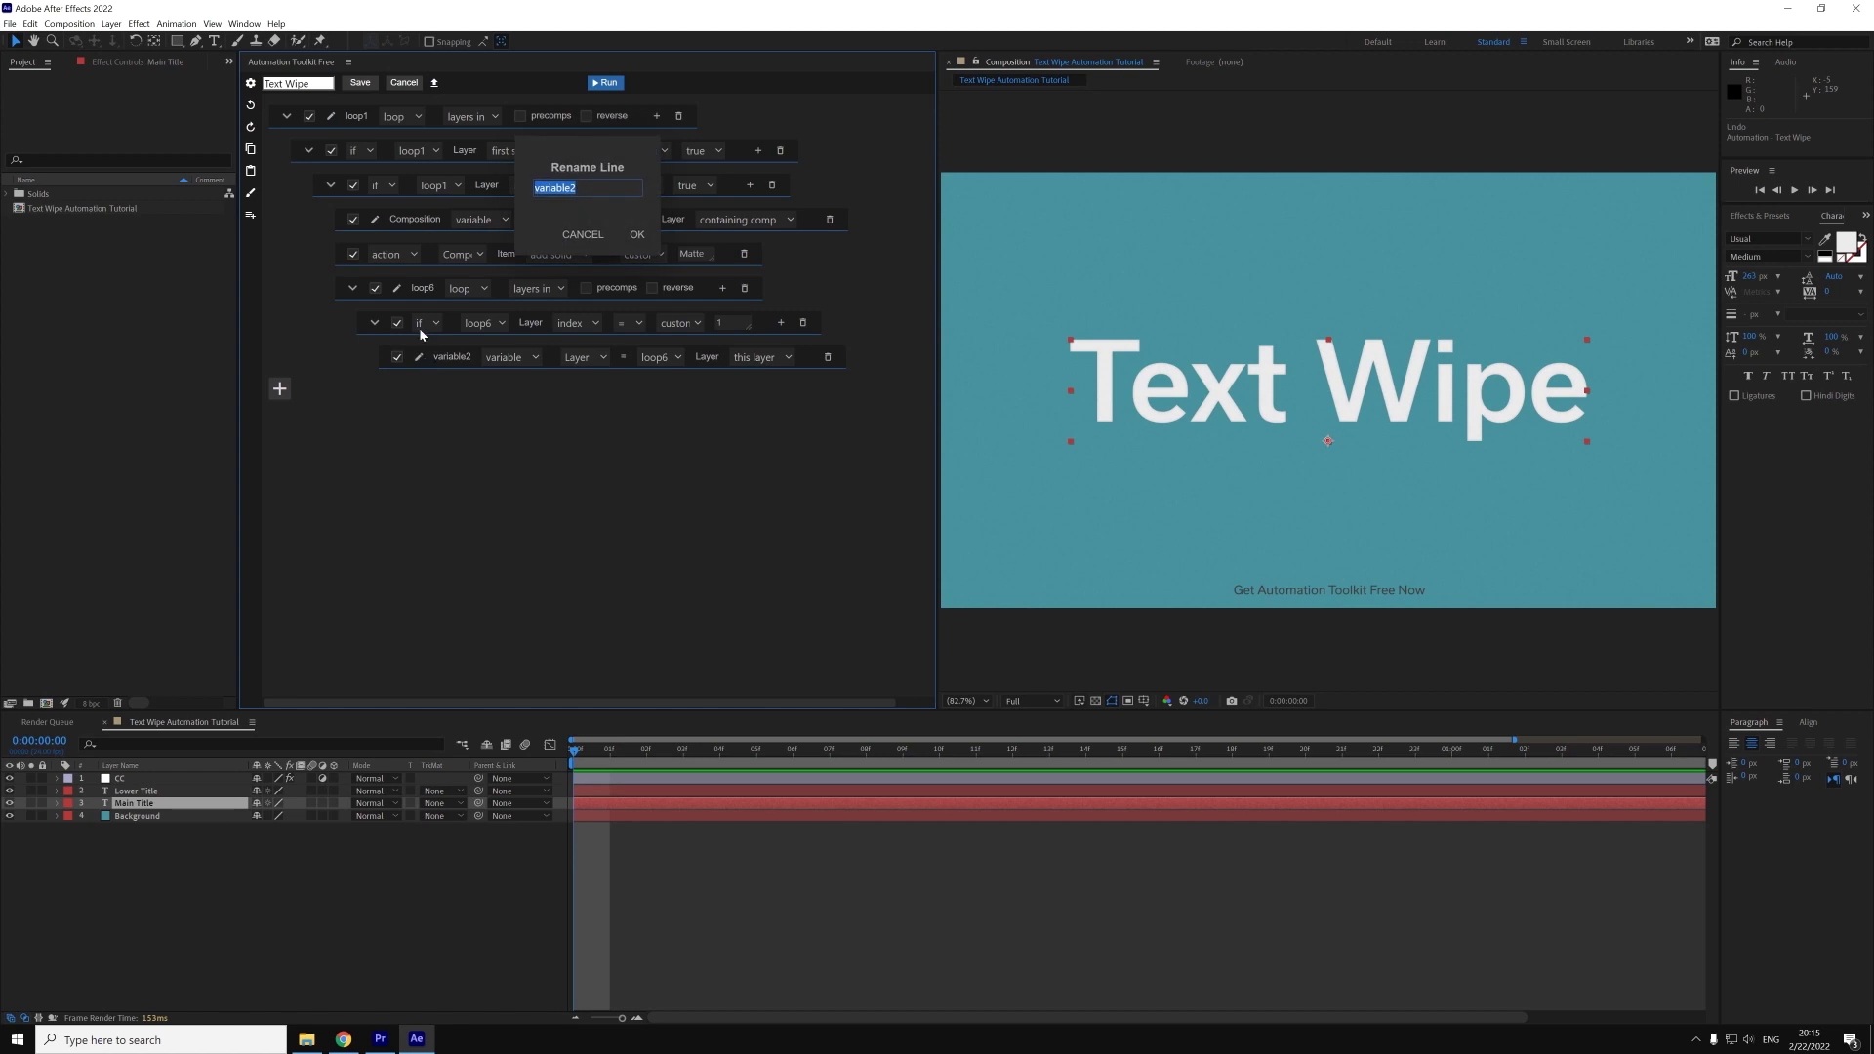
text(Matte Layer)
click(635, 235)
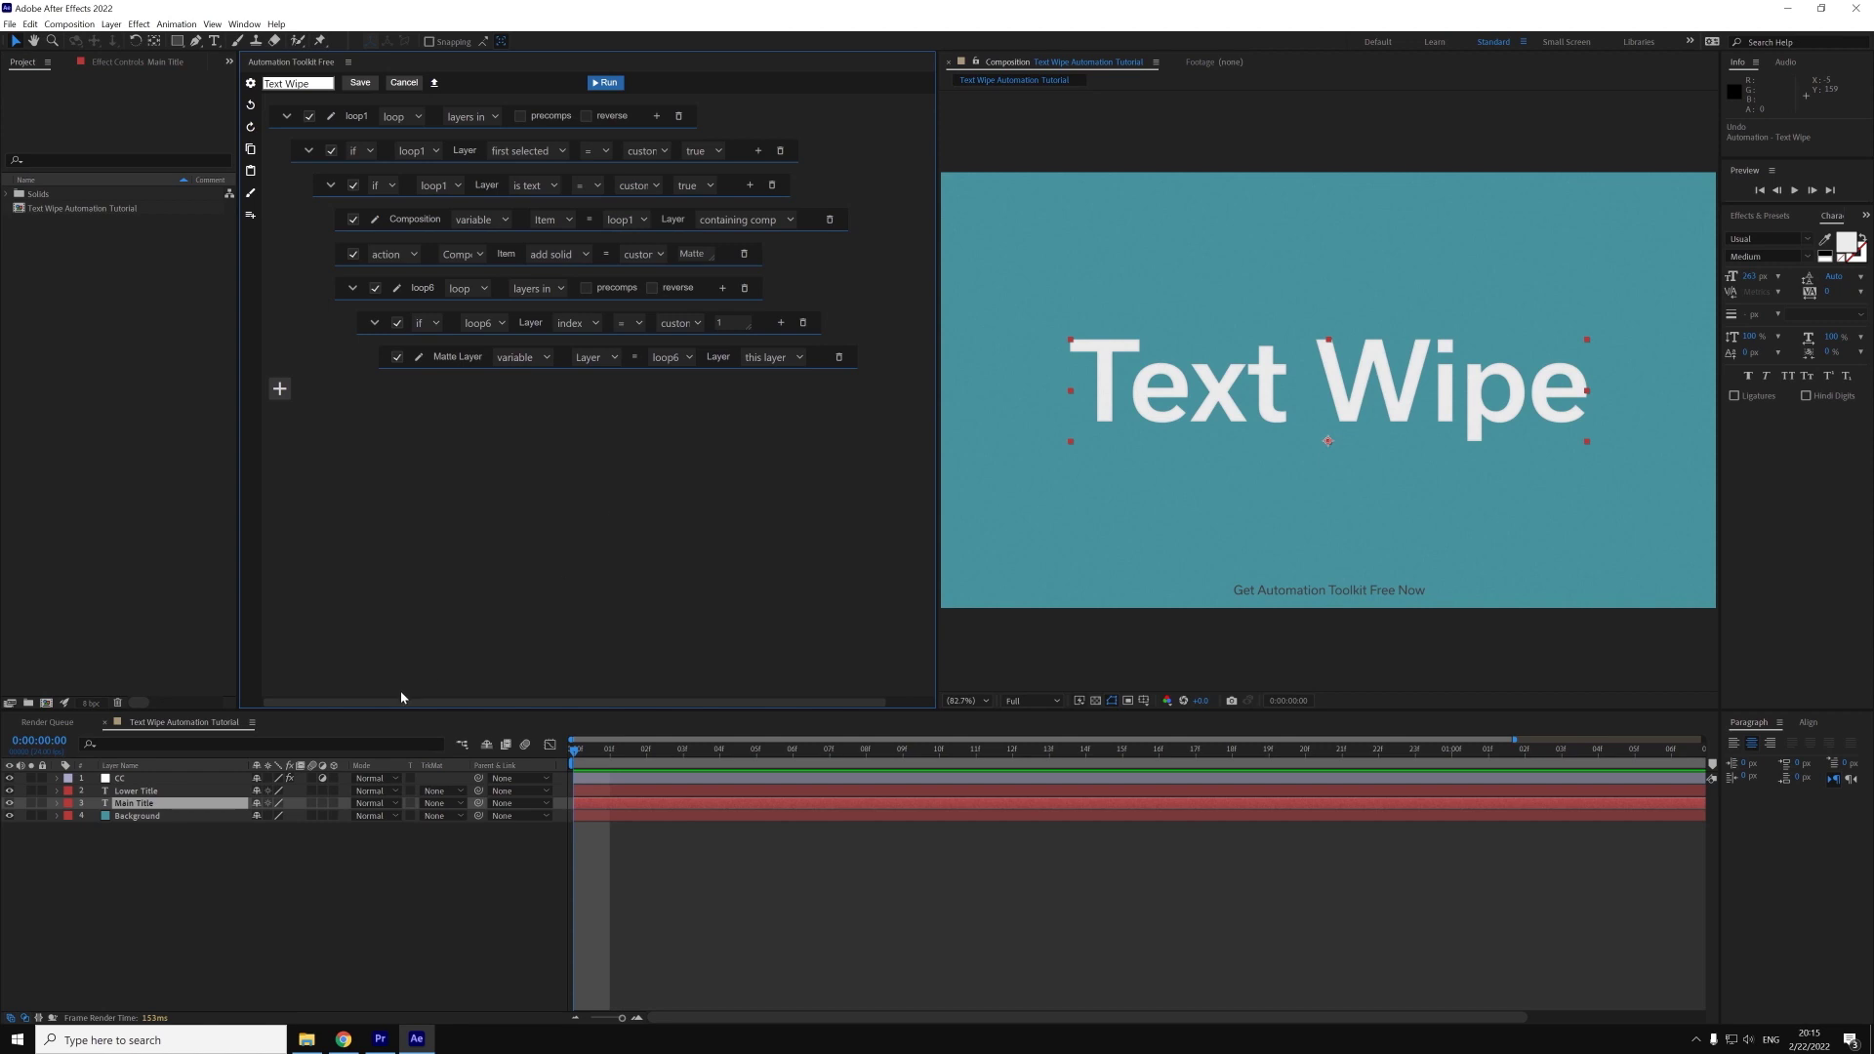
- Add an action line under the is text condition that moves Matte Layer before loop1's this layer
click(751, 186)
click(472, 392)
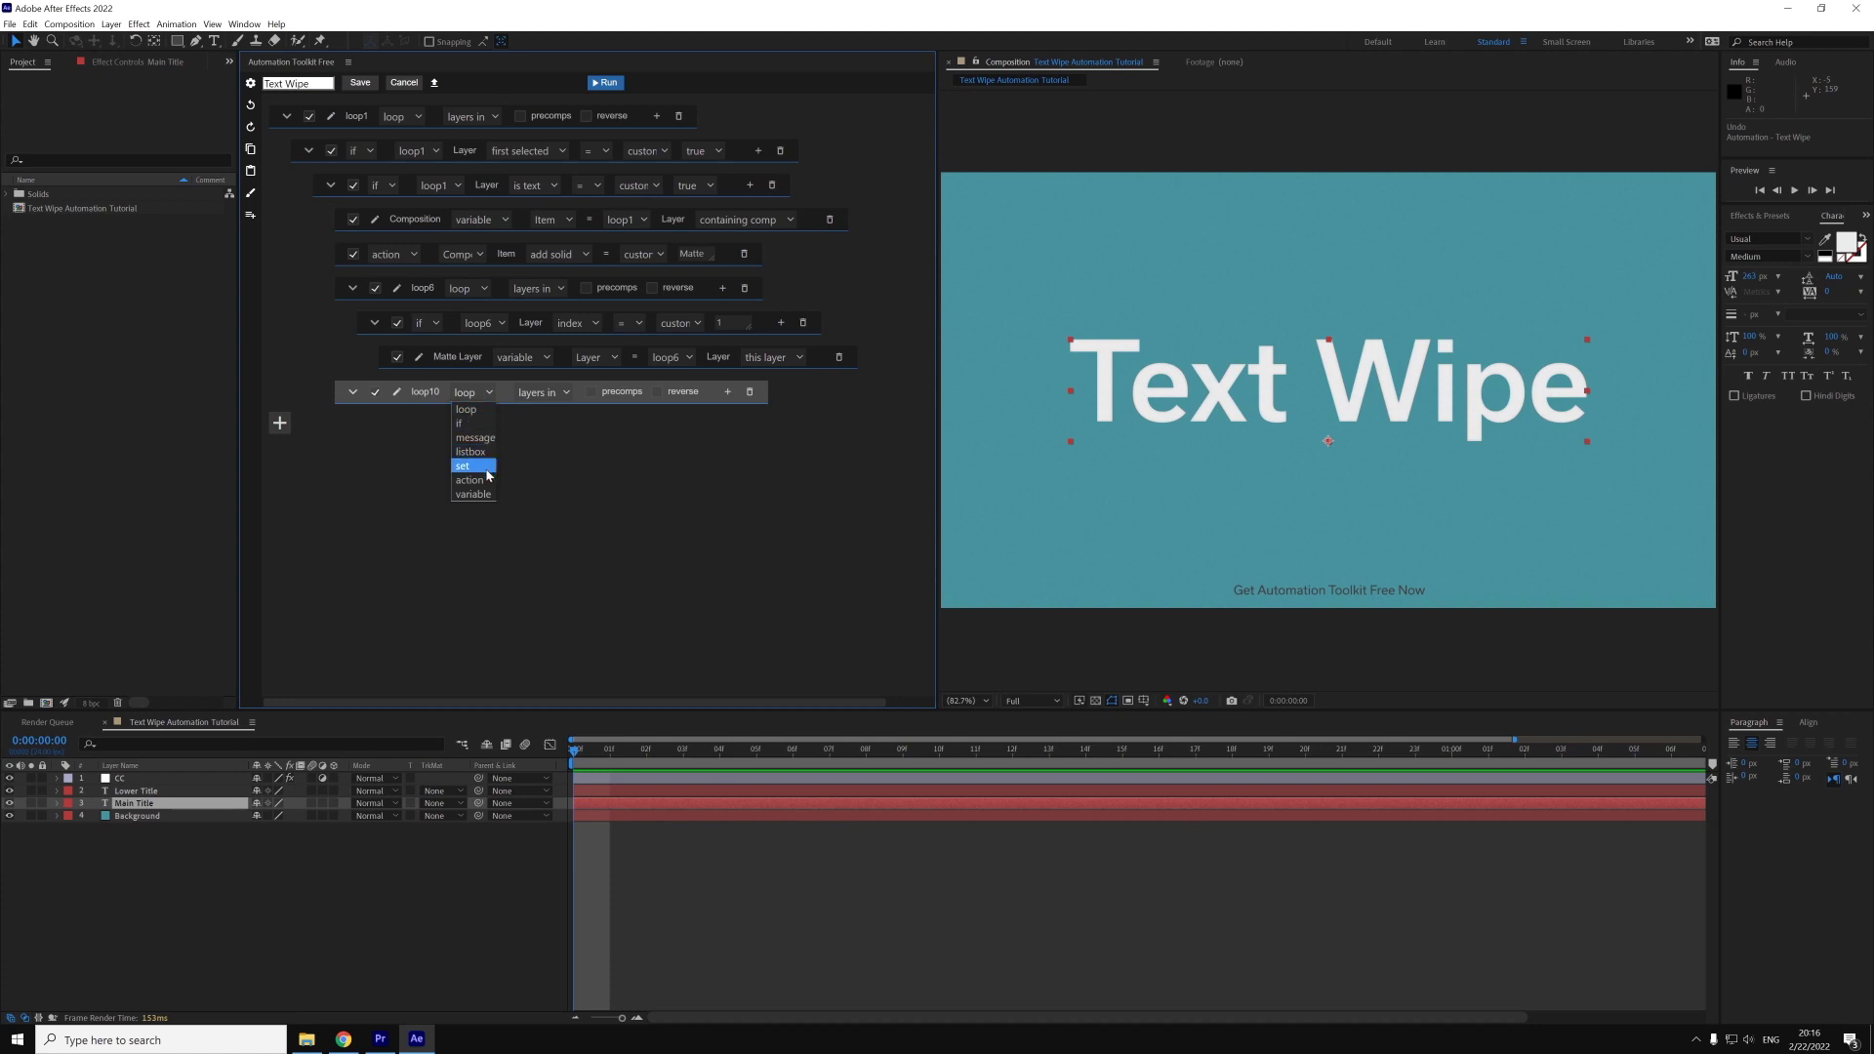
click(469, 479)
click(477, 394)
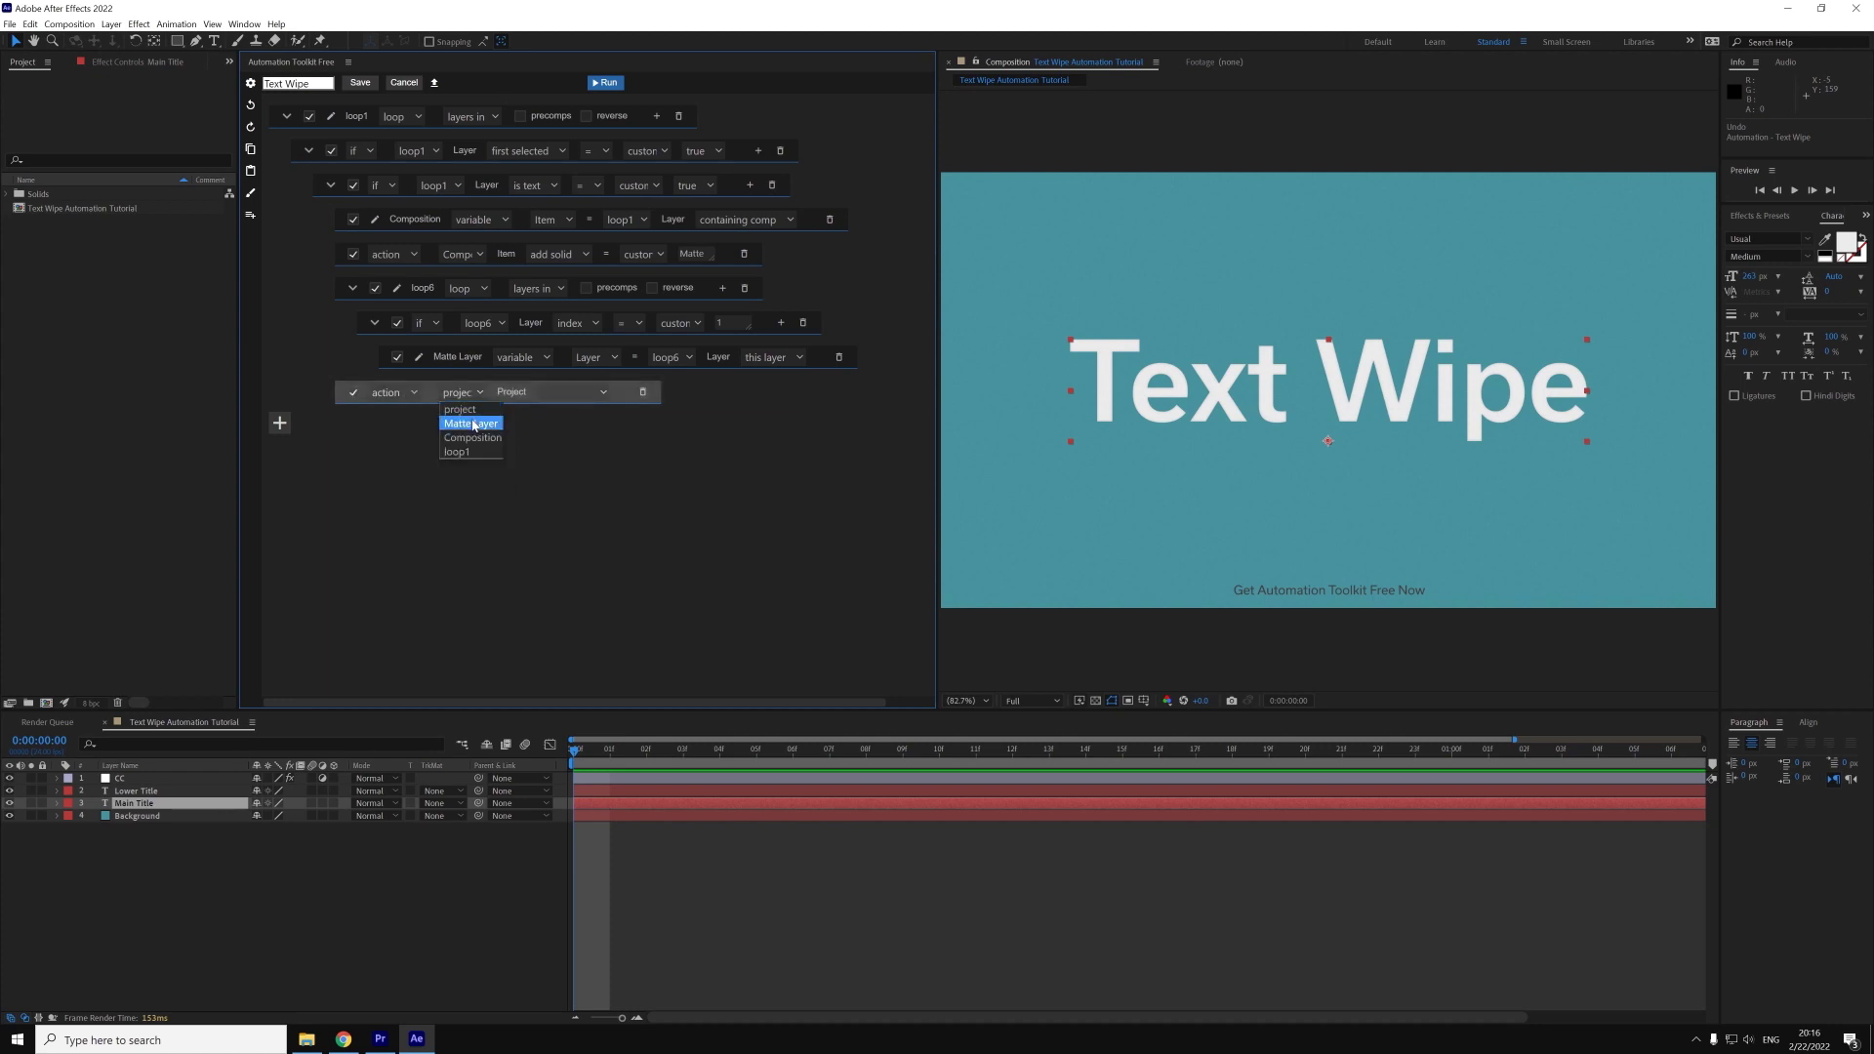
click(473, 426)
click(565, 395)
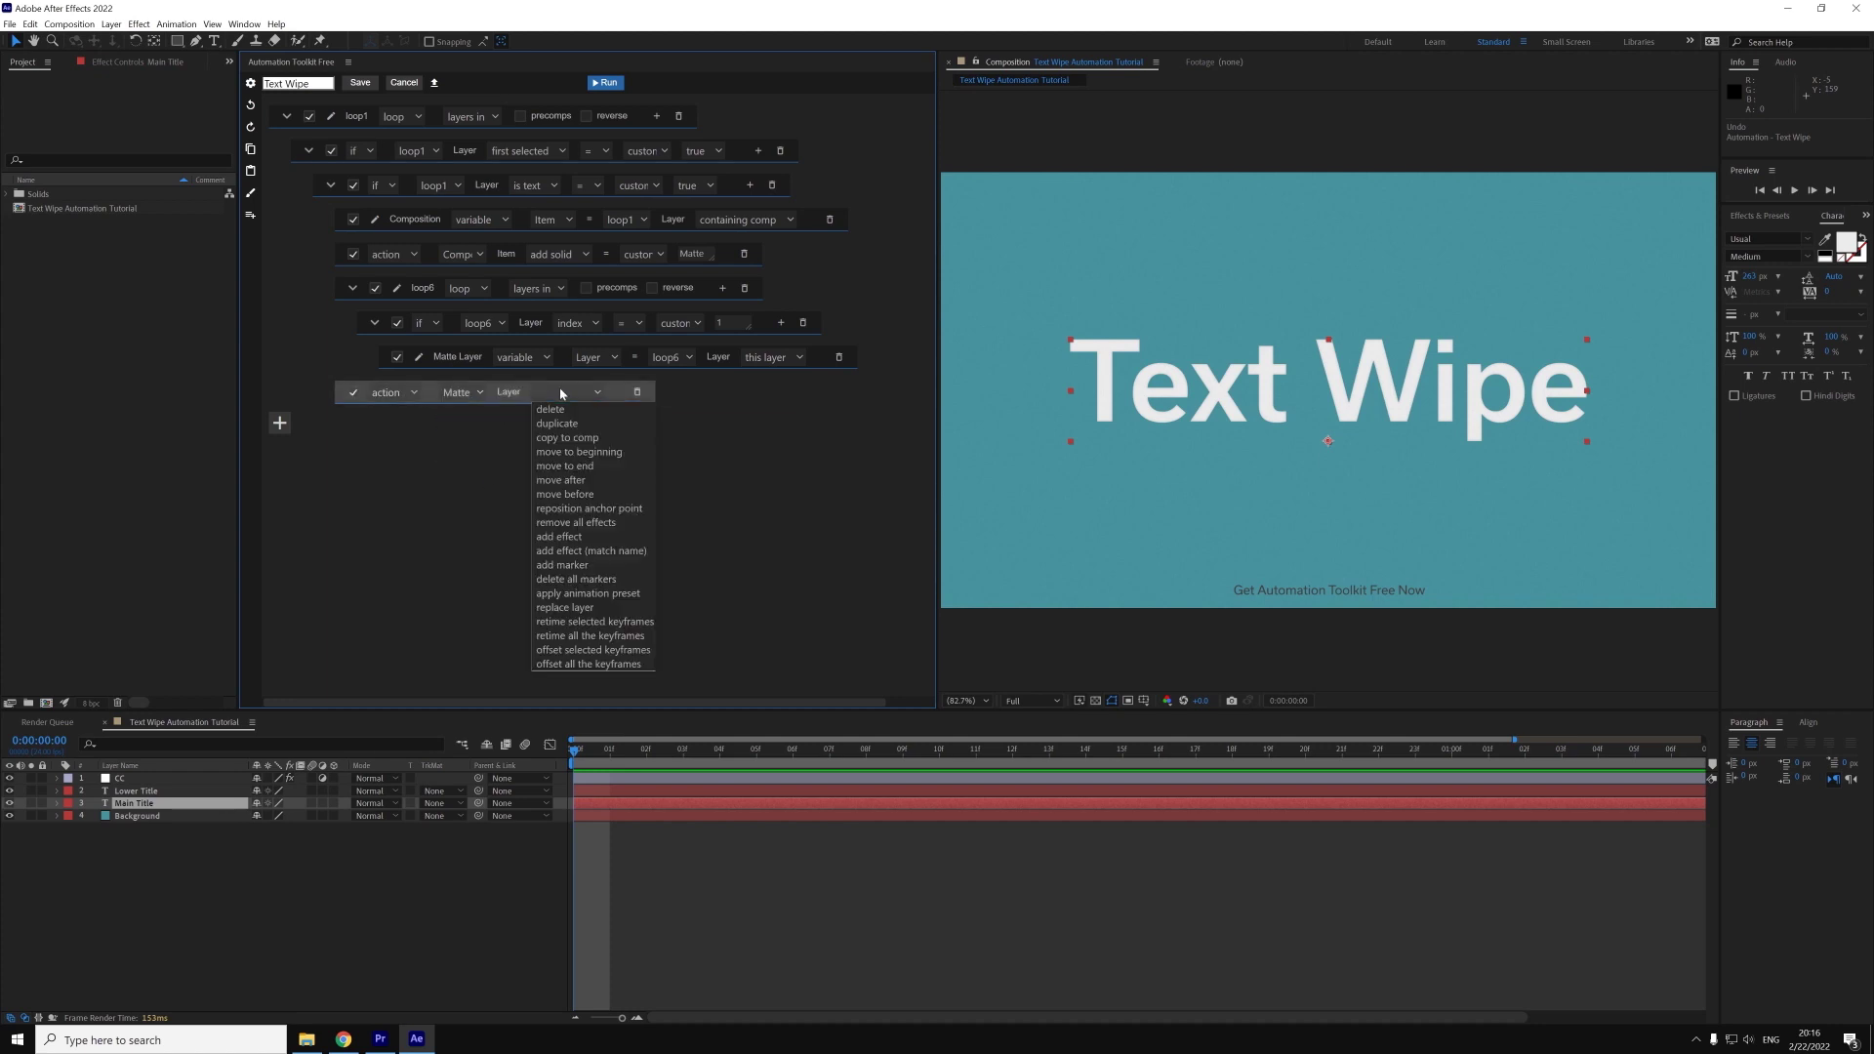
click(588, 493)
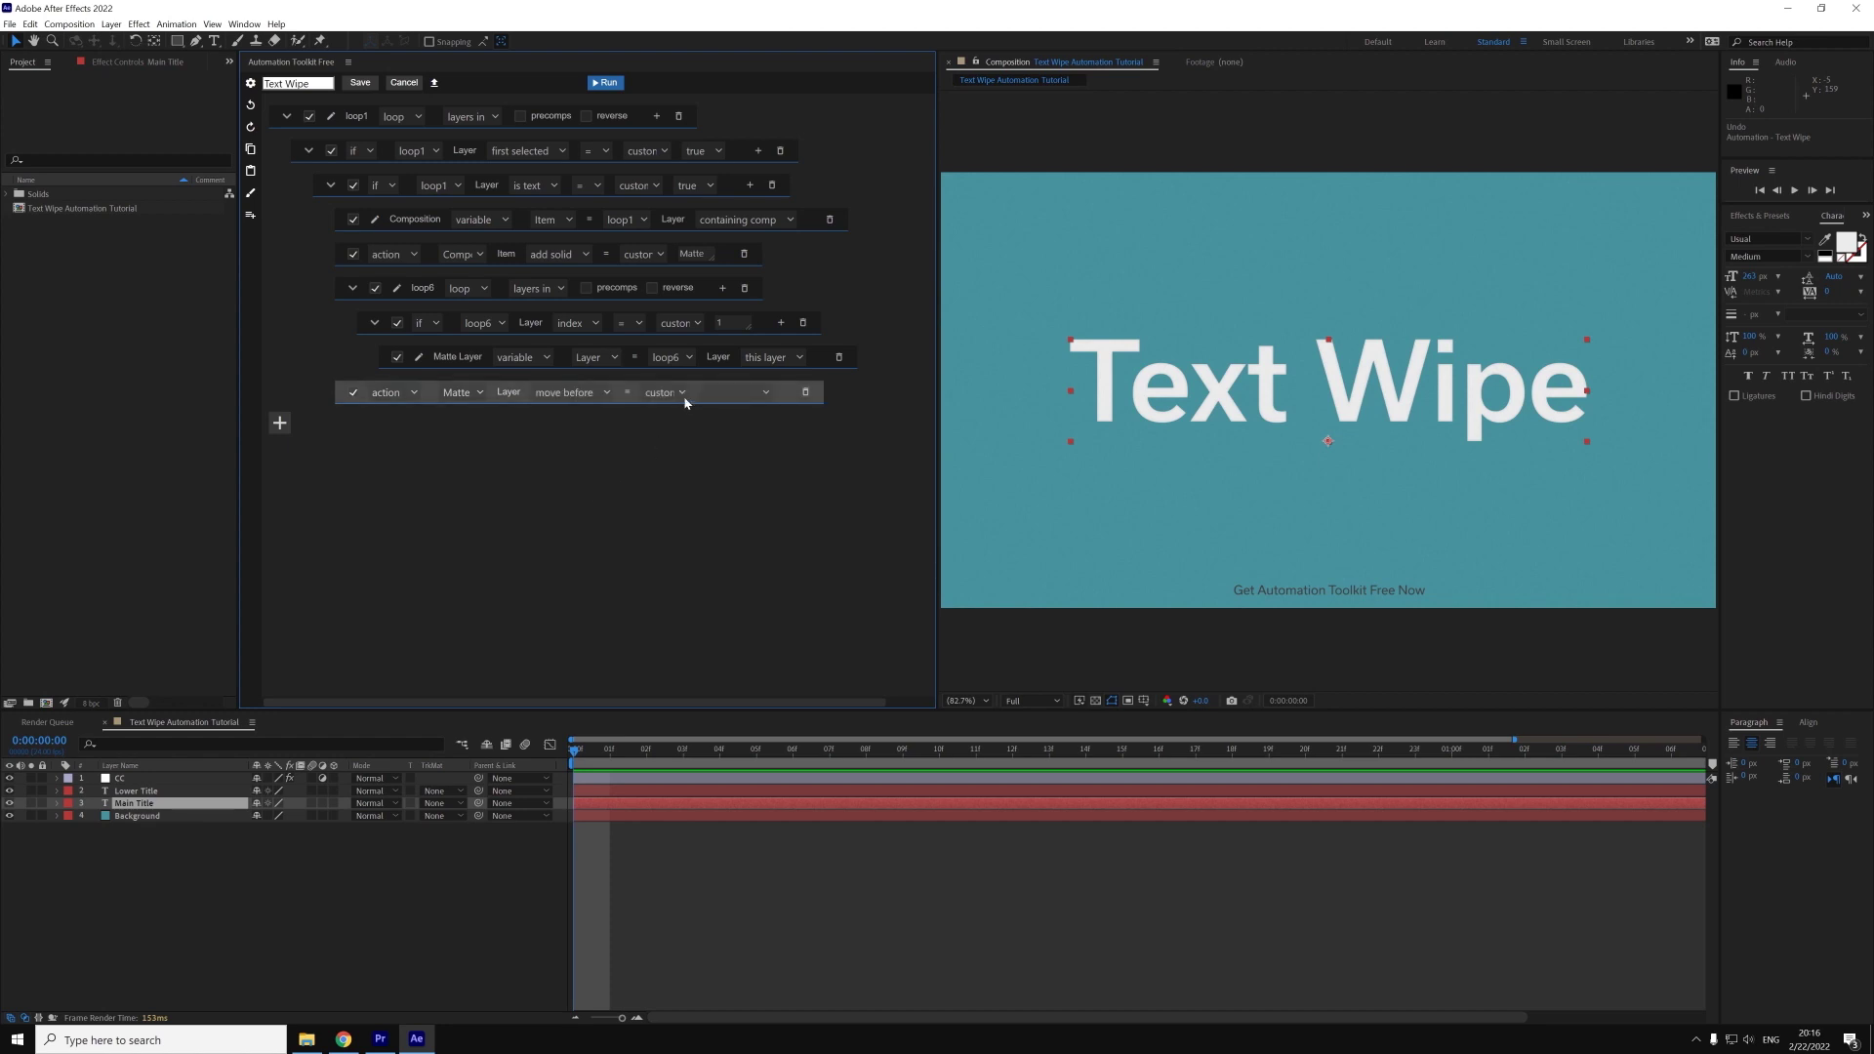
click(667, 392)
click(660, 452)
click(752, 424)
- Run the automation again, check the Matte layer's place in the layer stack, and undo the run
click(606, 84)
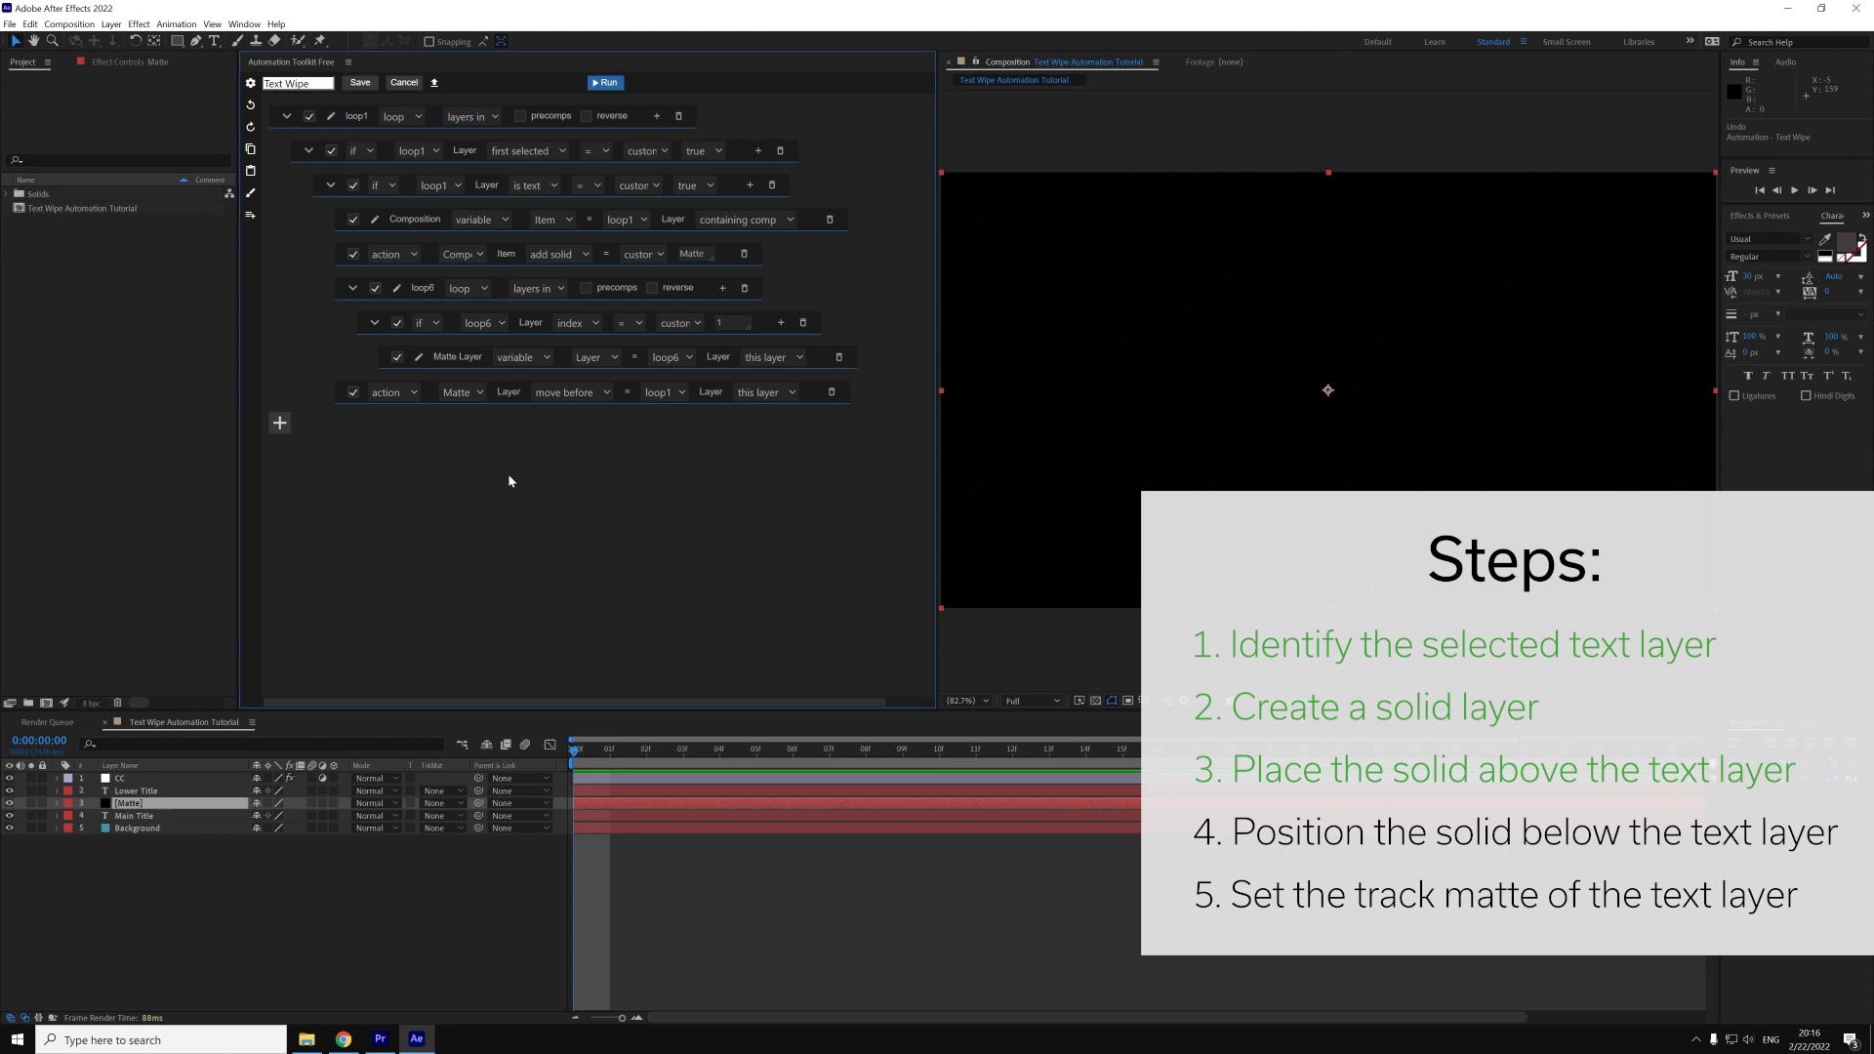
click(142, 804)
key(ctrl+z)
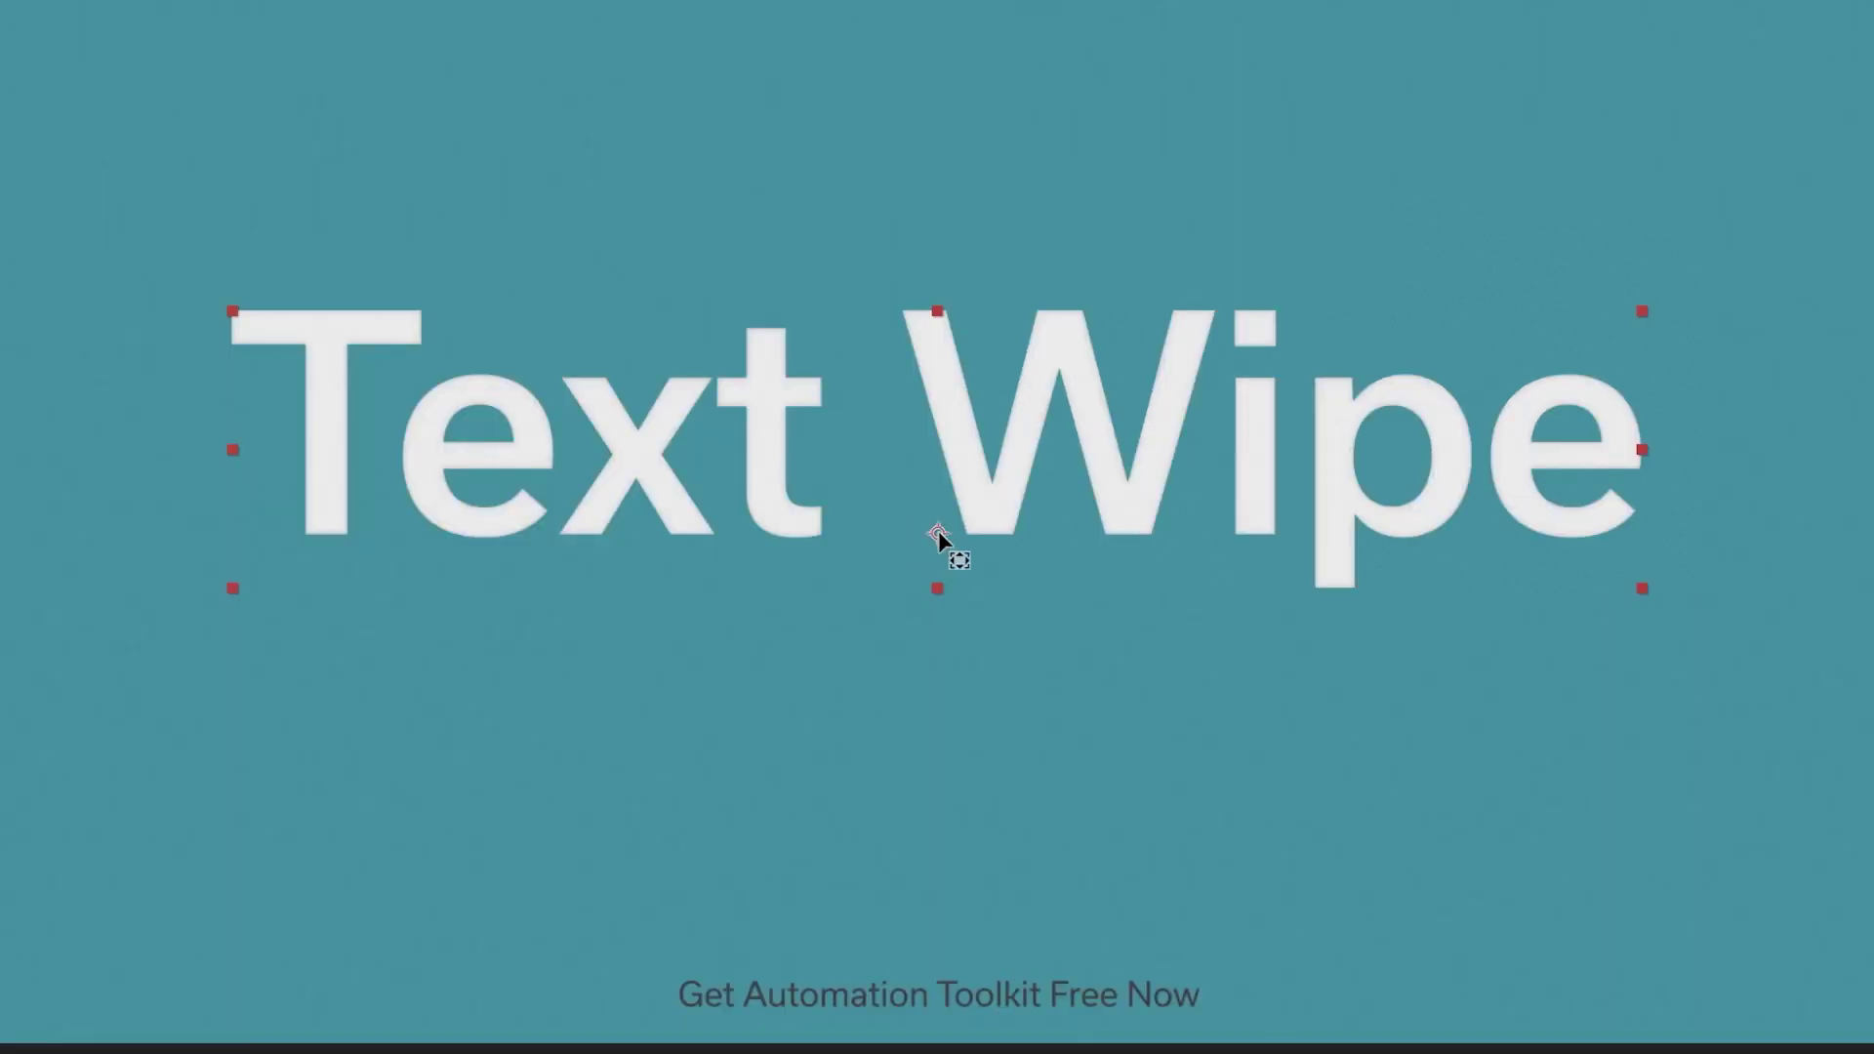
- Move the Main Title's anchor point to the text's bottom edge and the Matte solid's anchor point to its top edge
drag(937, 535, 935, 588)
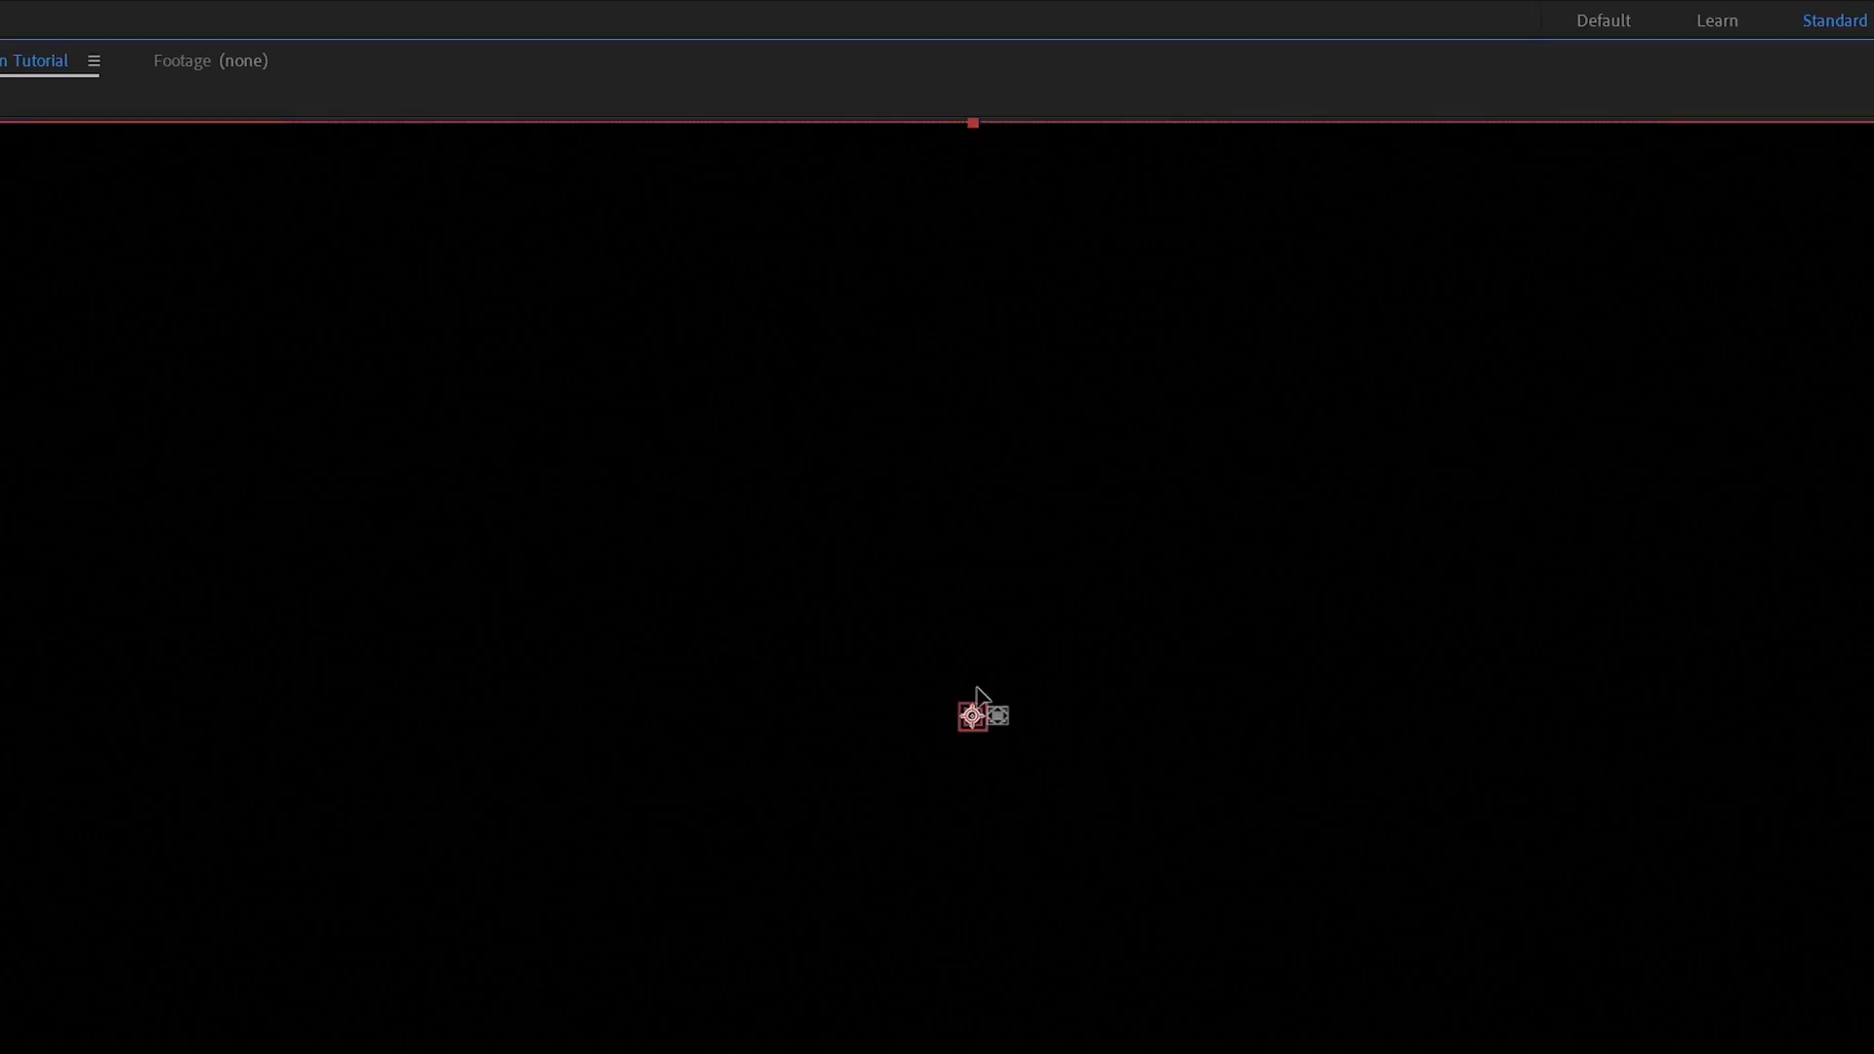
drag(977, 687, 976, 476)
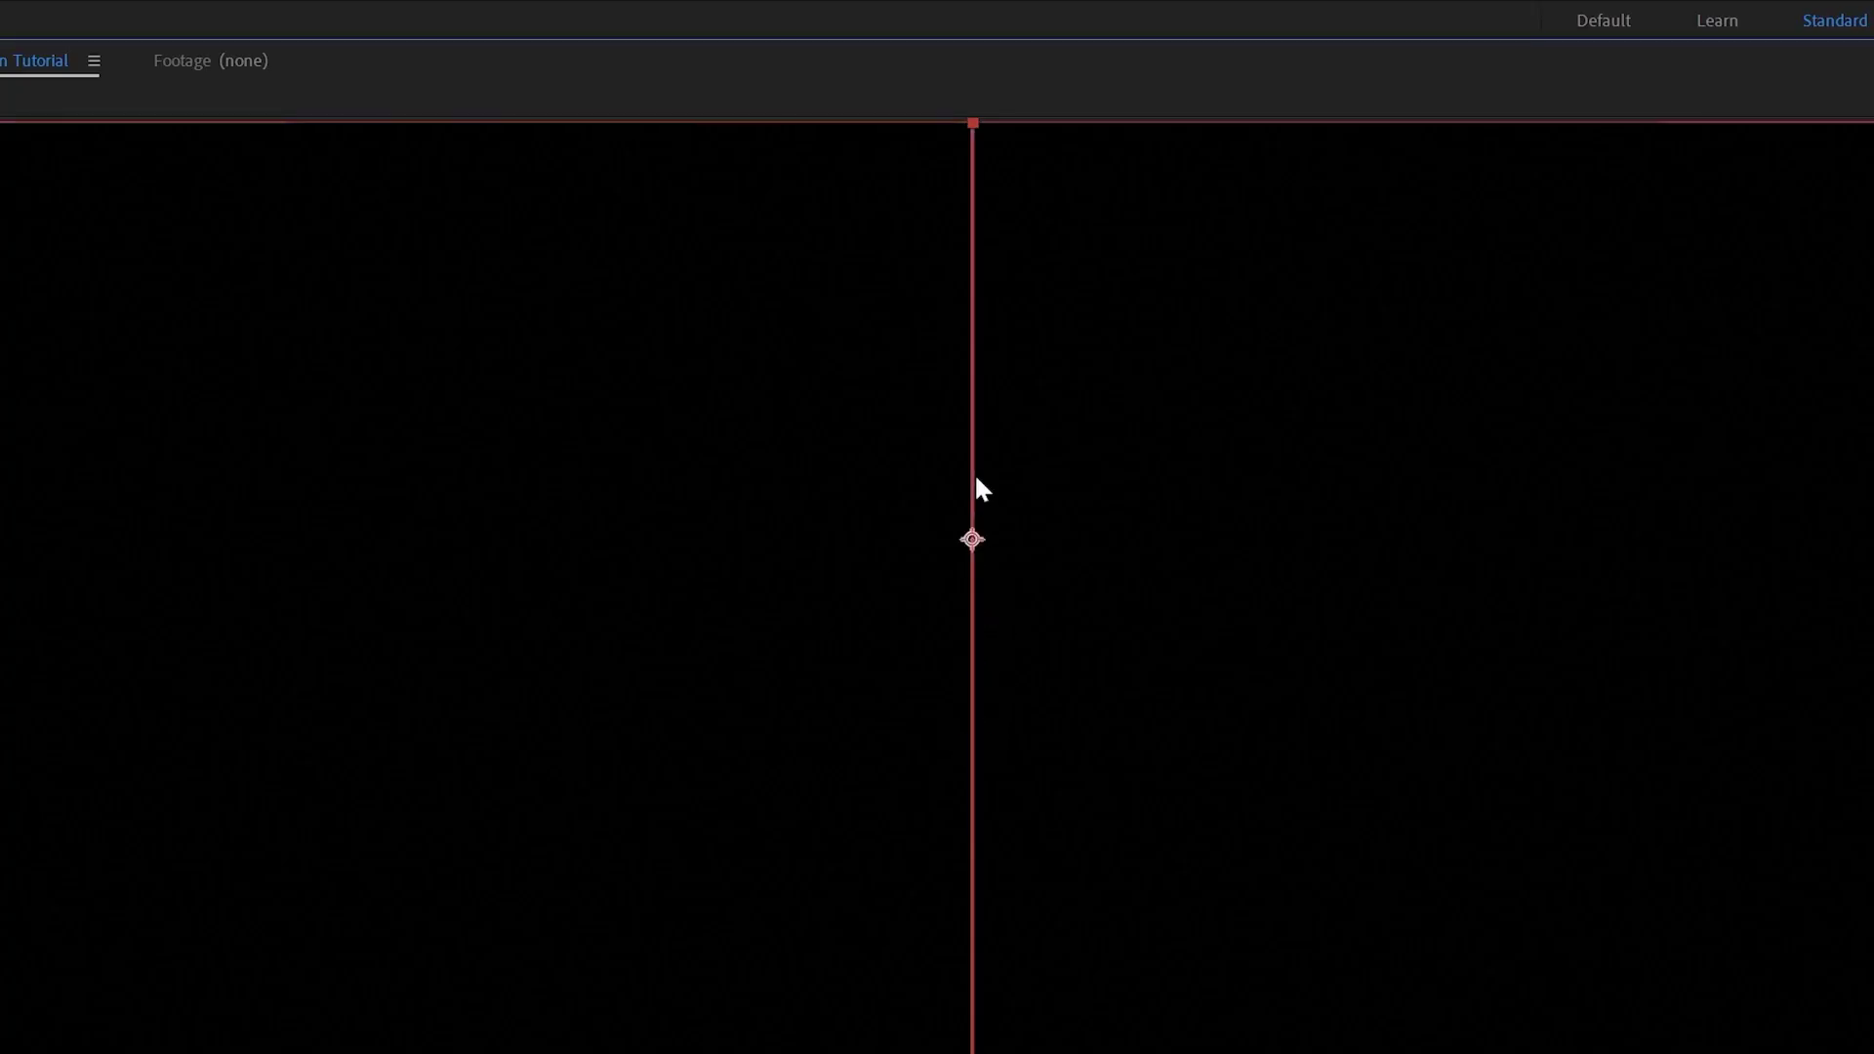
drag(981, 298, 979, 215)
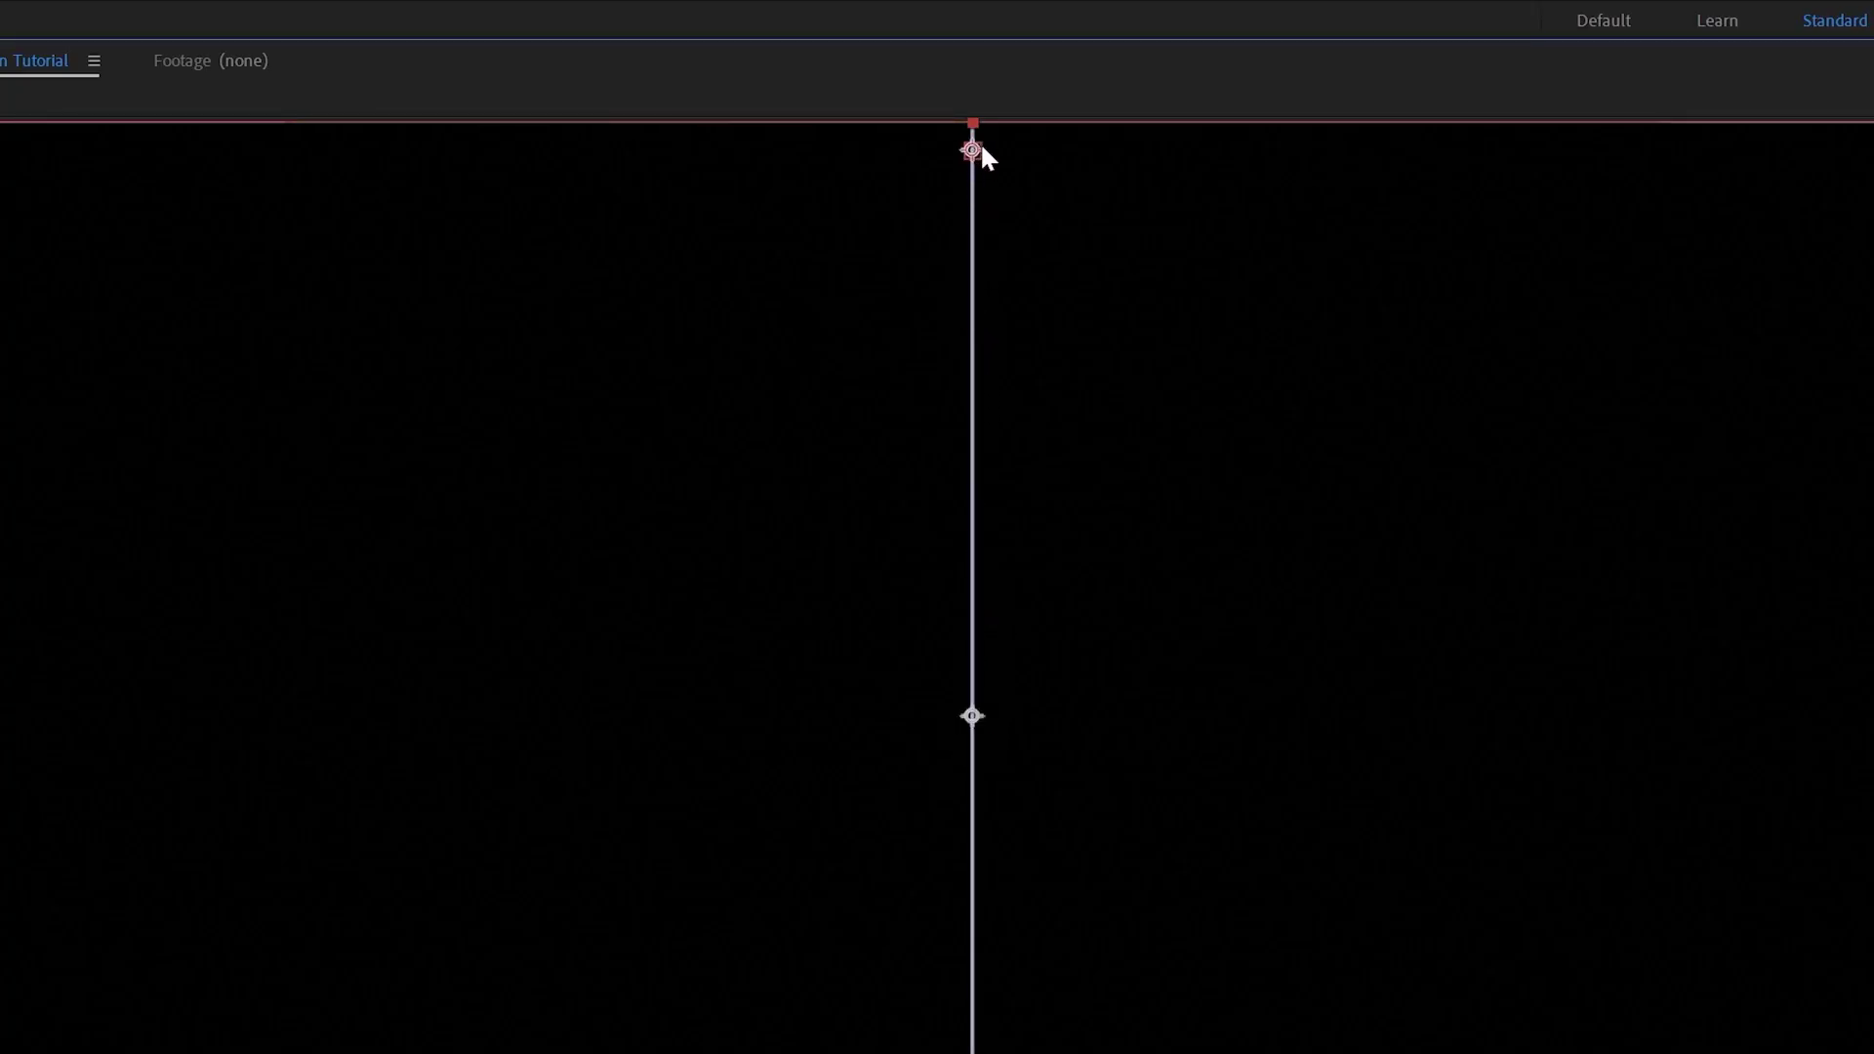
drag(982, 145, 982, 133)
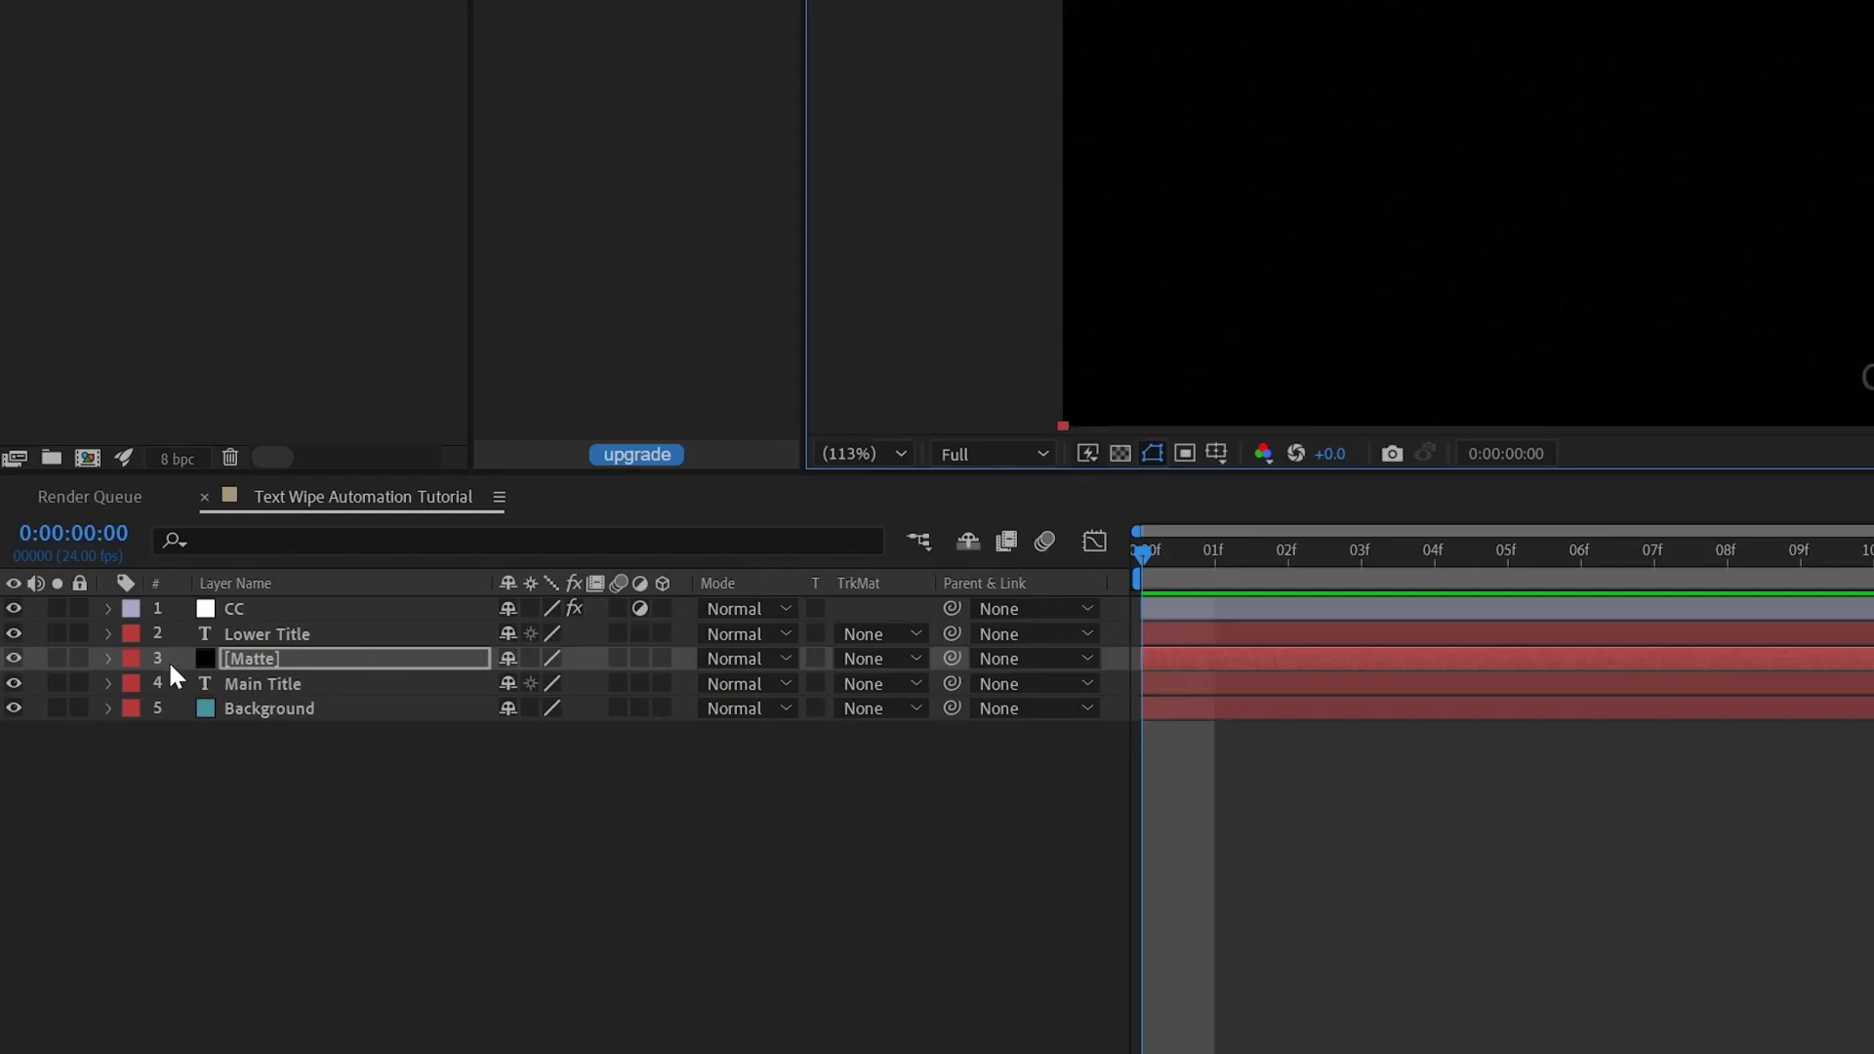
- Reveal the position of the Matte and Main Title layers and copy the Main Title's Y position, 665.9, to the Matte layer
shift+click(180, 683)
key(p)
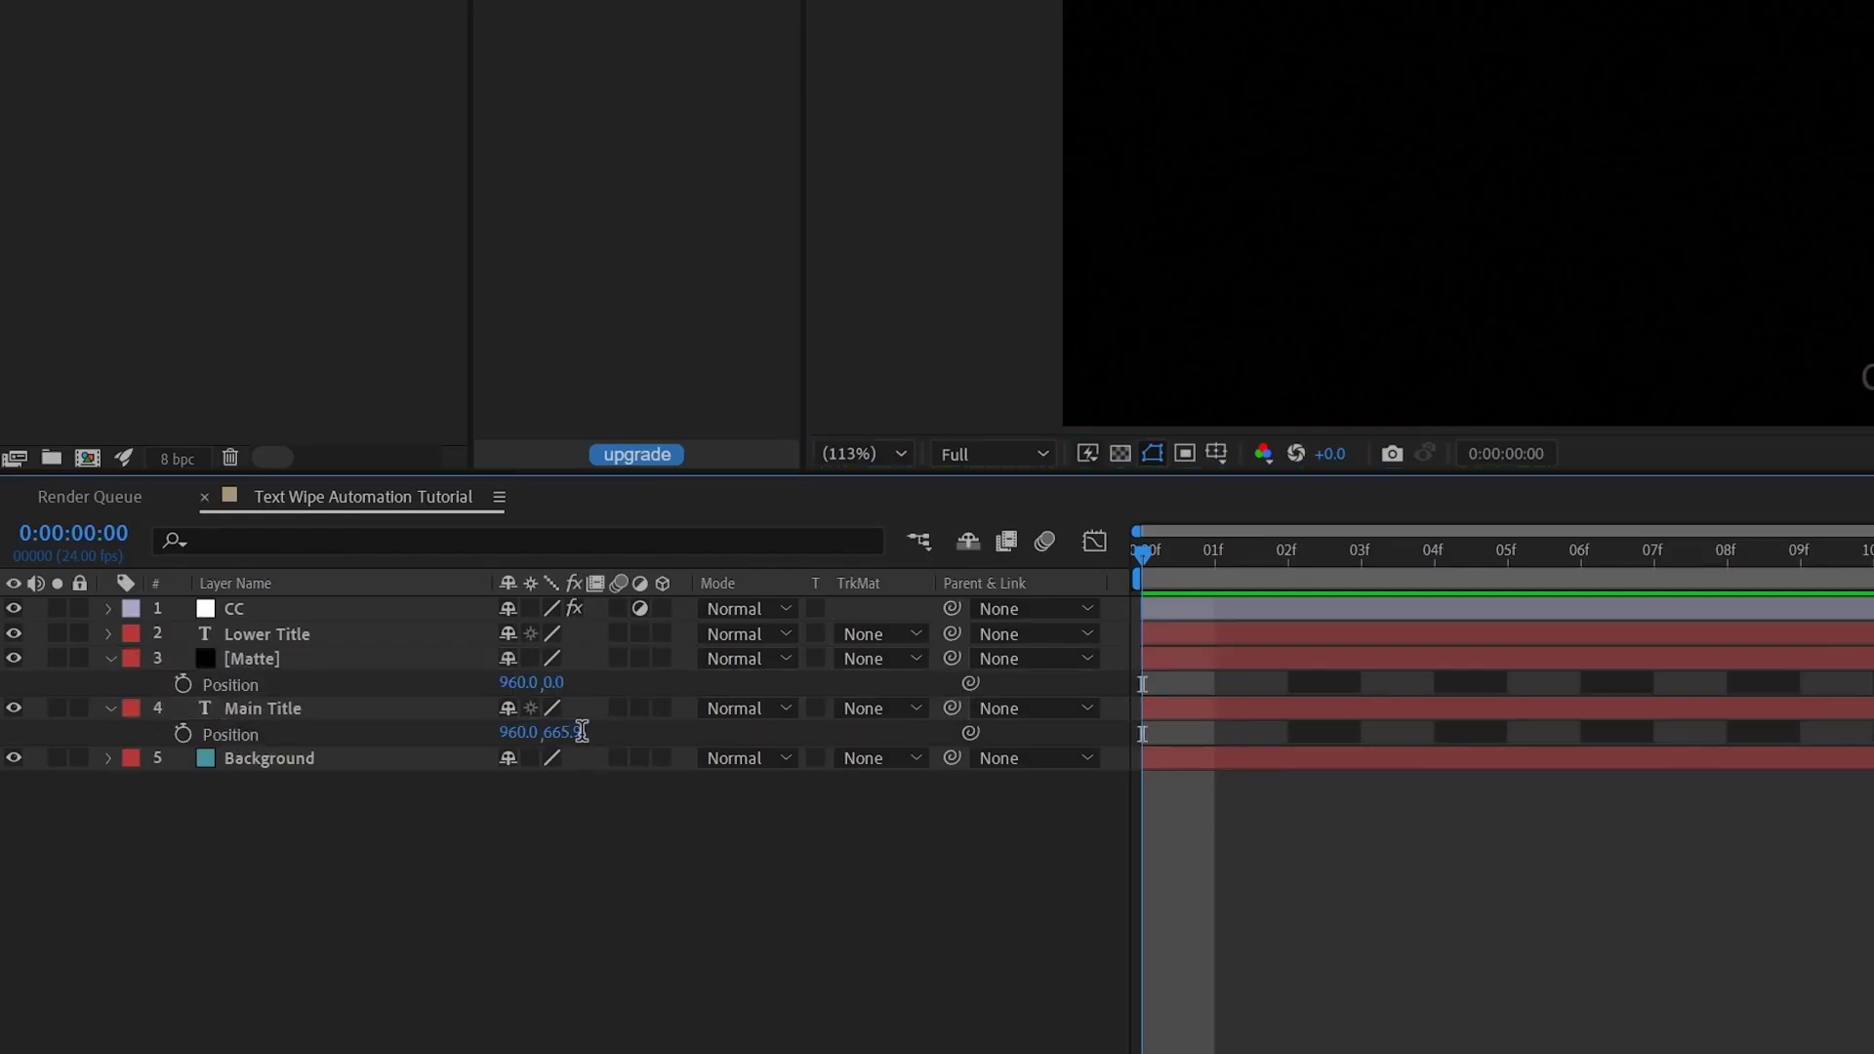
click(581, 732)
key(ctrl+c)
click(551, 682)
key(ctrl+v)
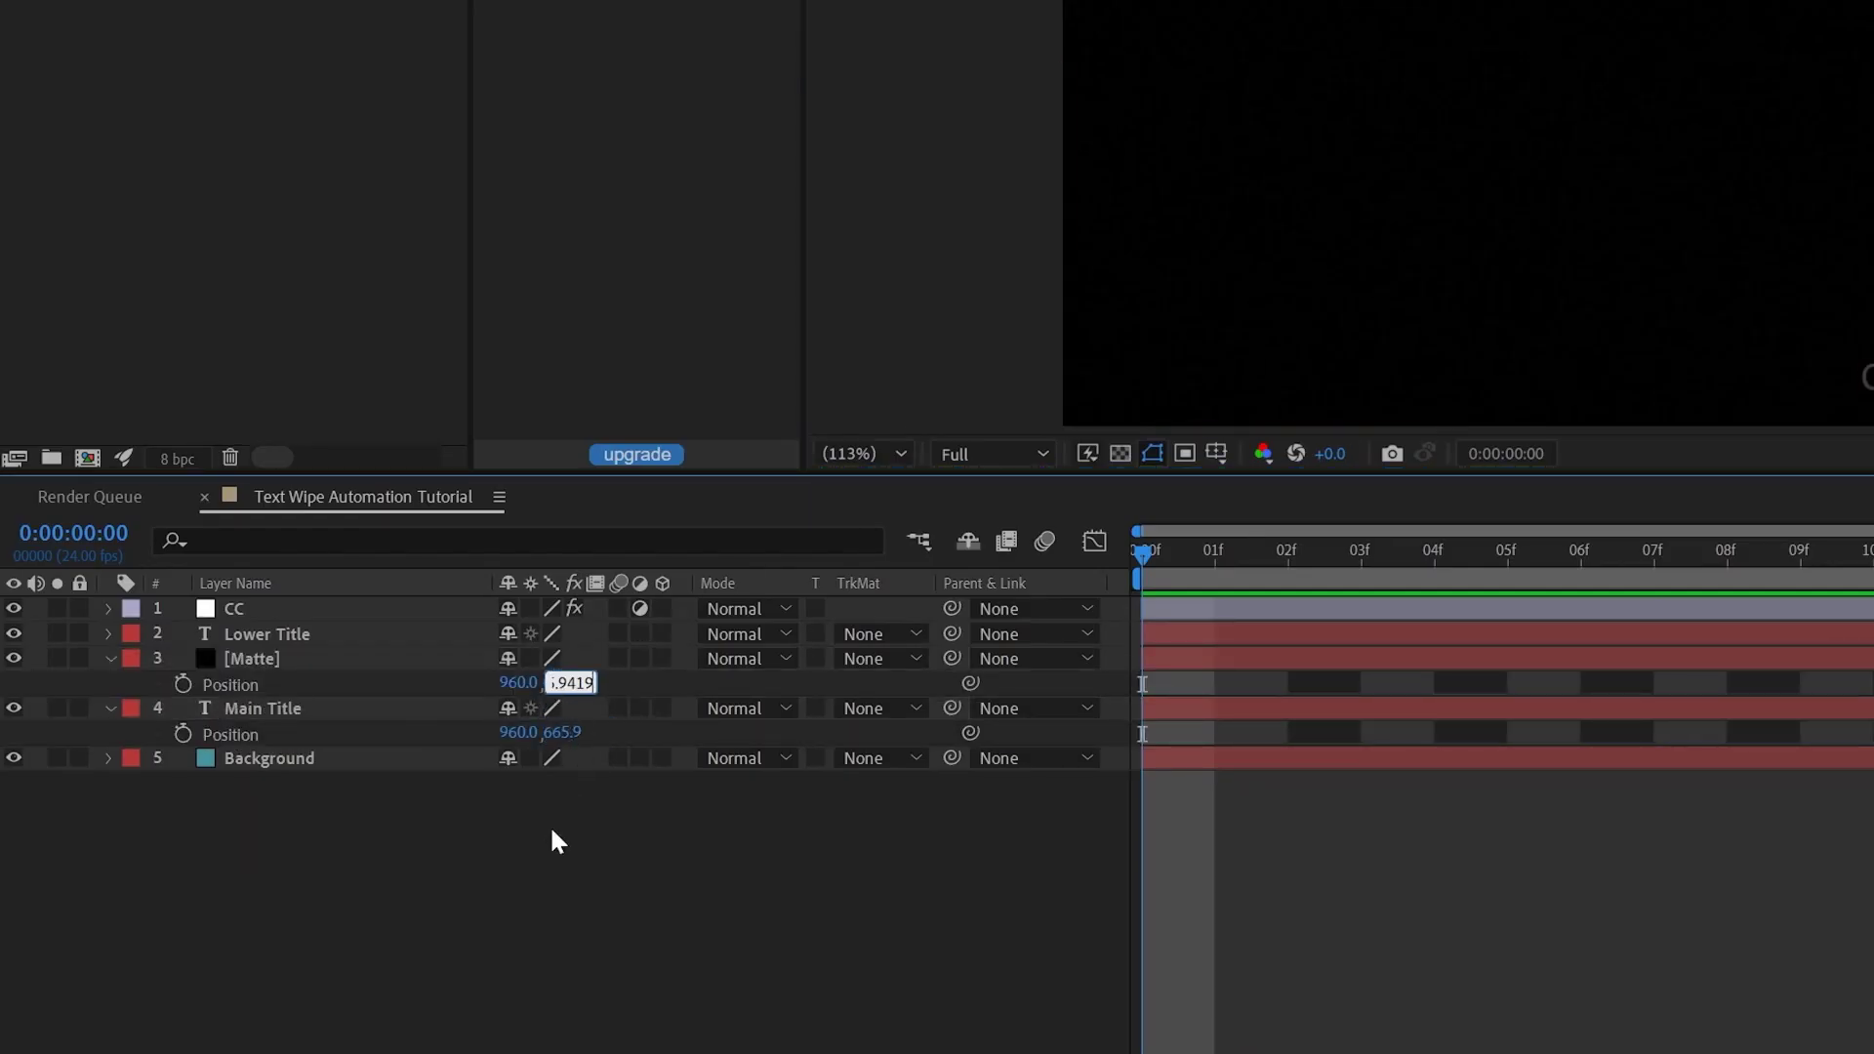
key(Return)
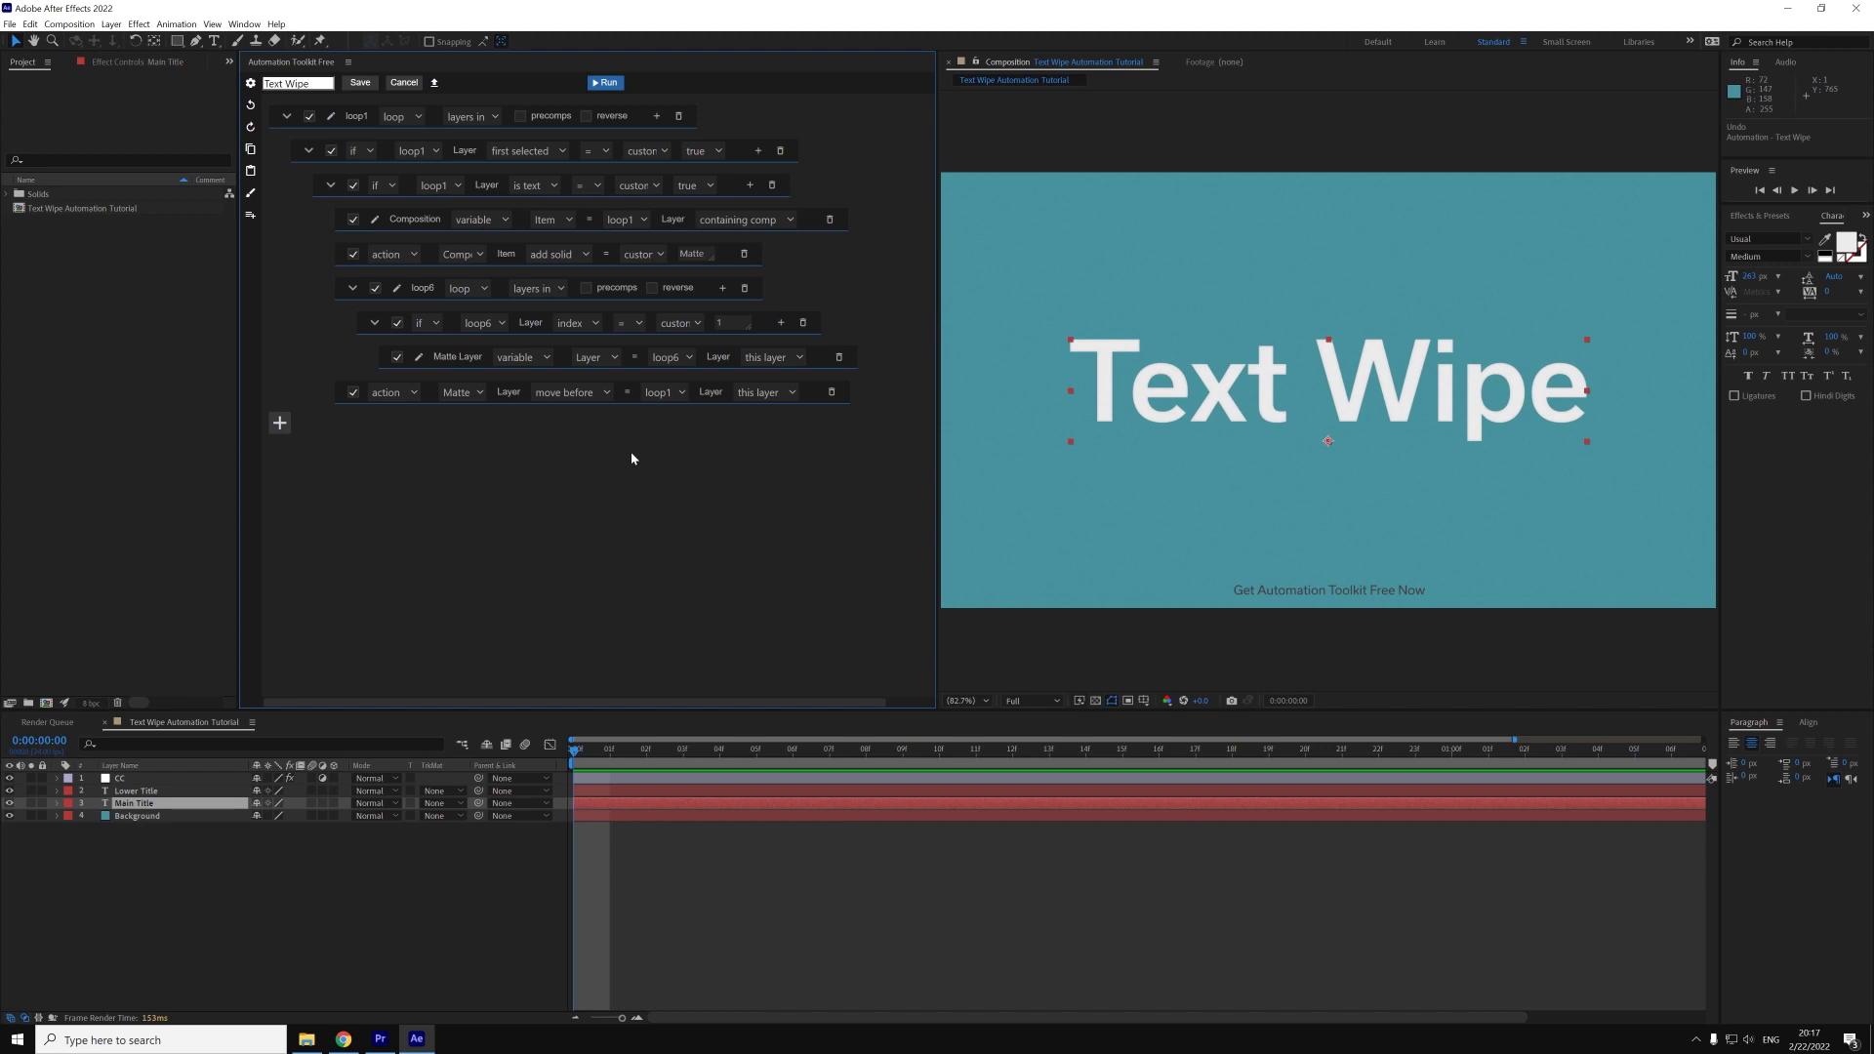
- Add an action line under the is text condition that repositions loop1's layer anchor point to bottom center
click(748, 185)
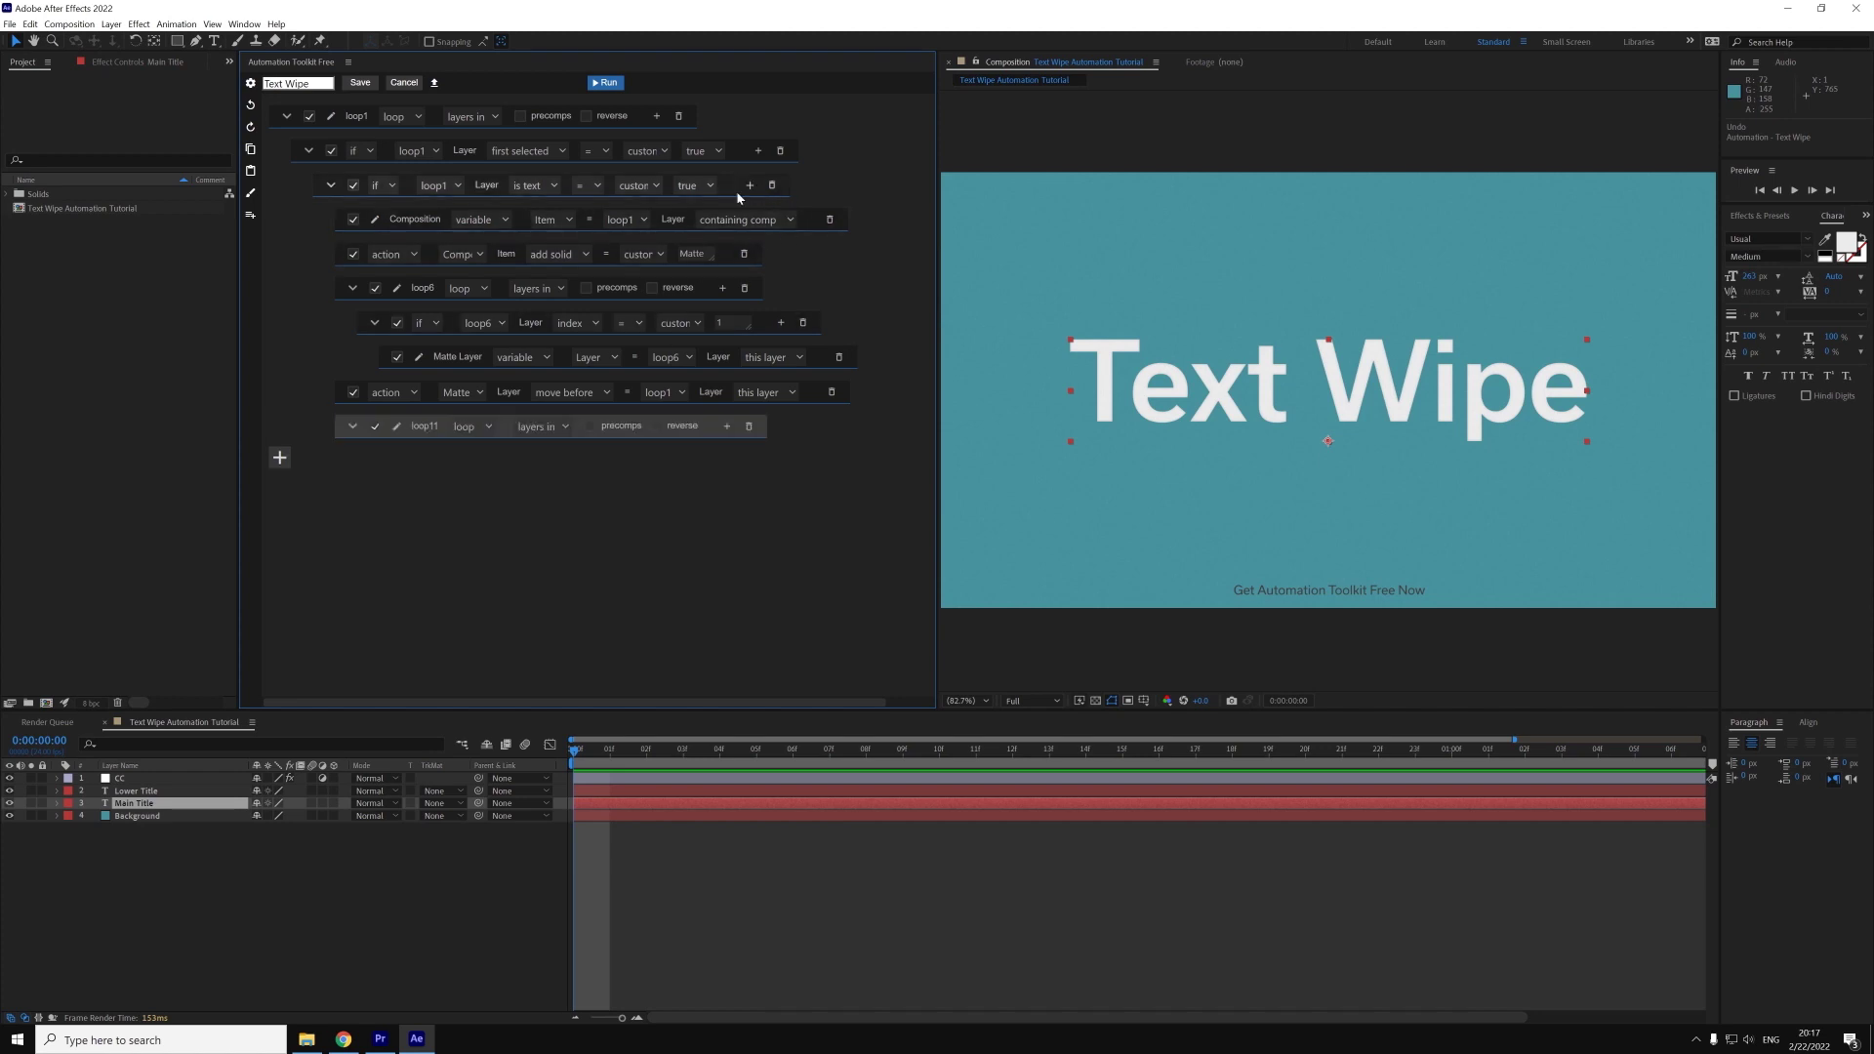
click(472, 426)
click(480, 520)
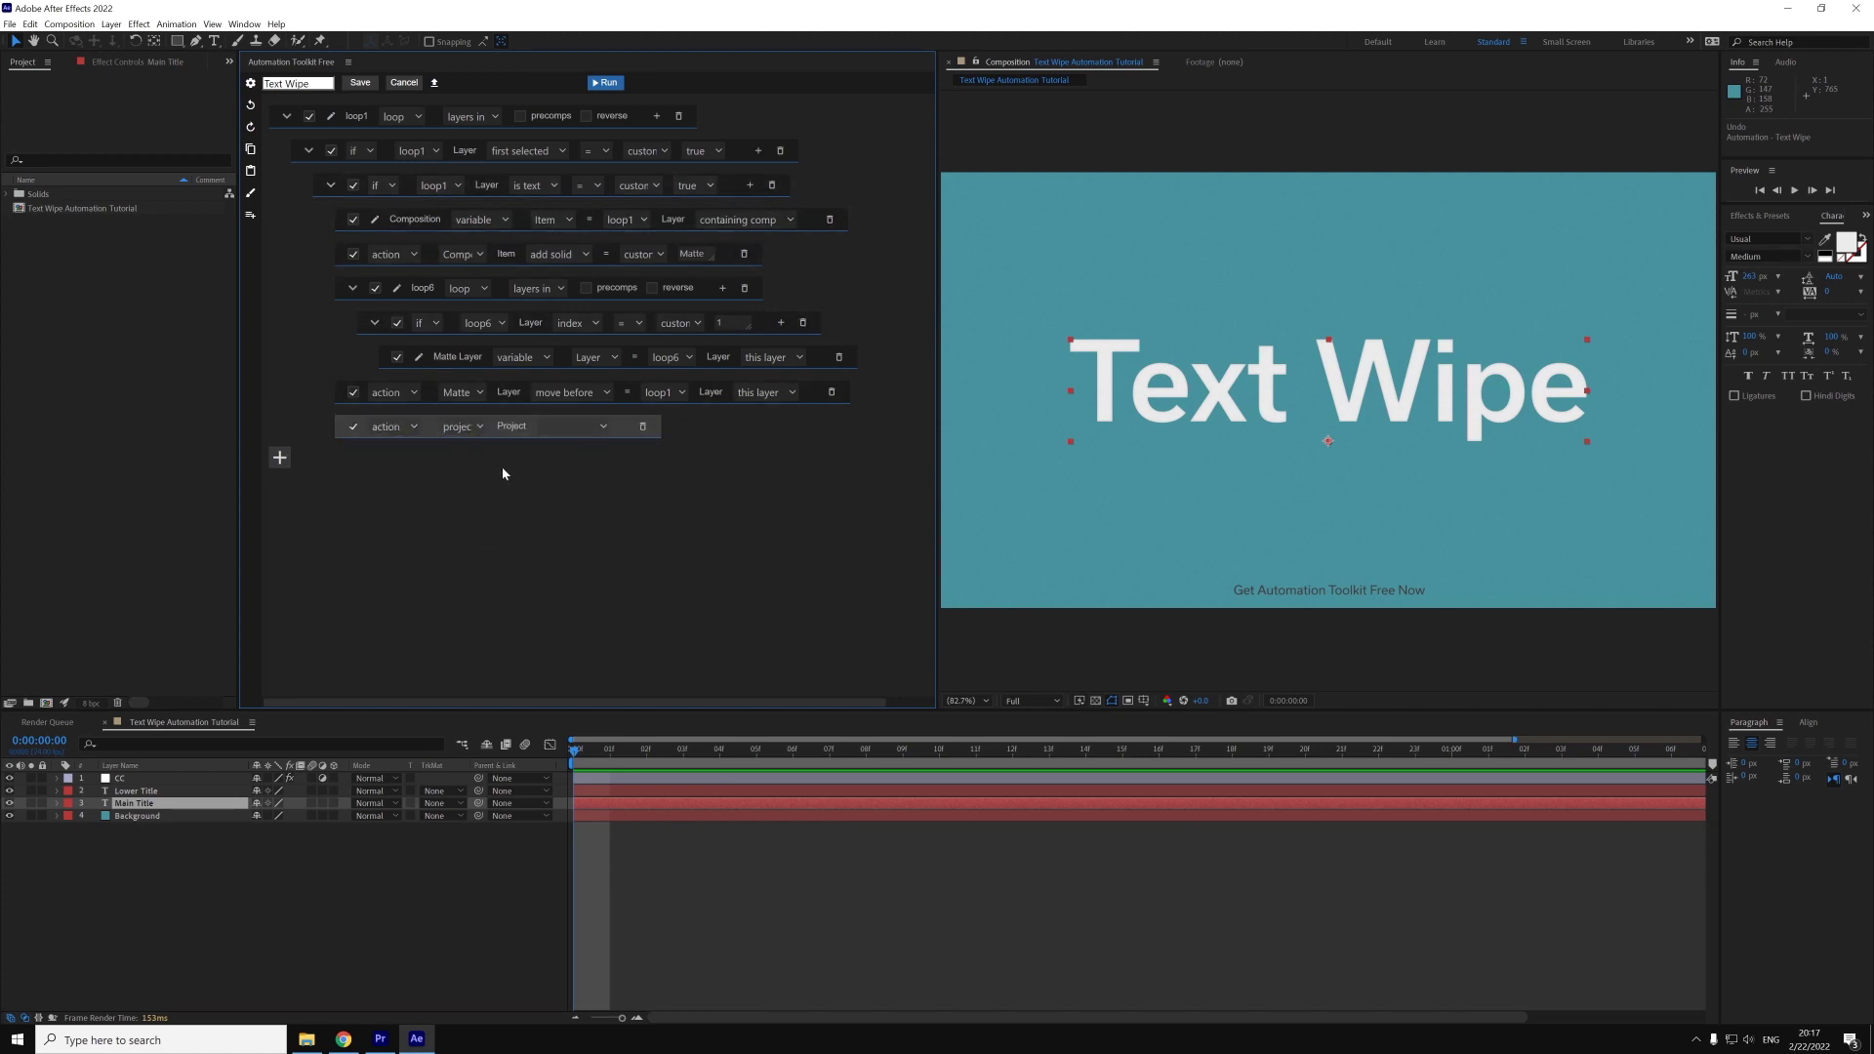
click(476, 425)
click(544, 456)
click(566, 426)
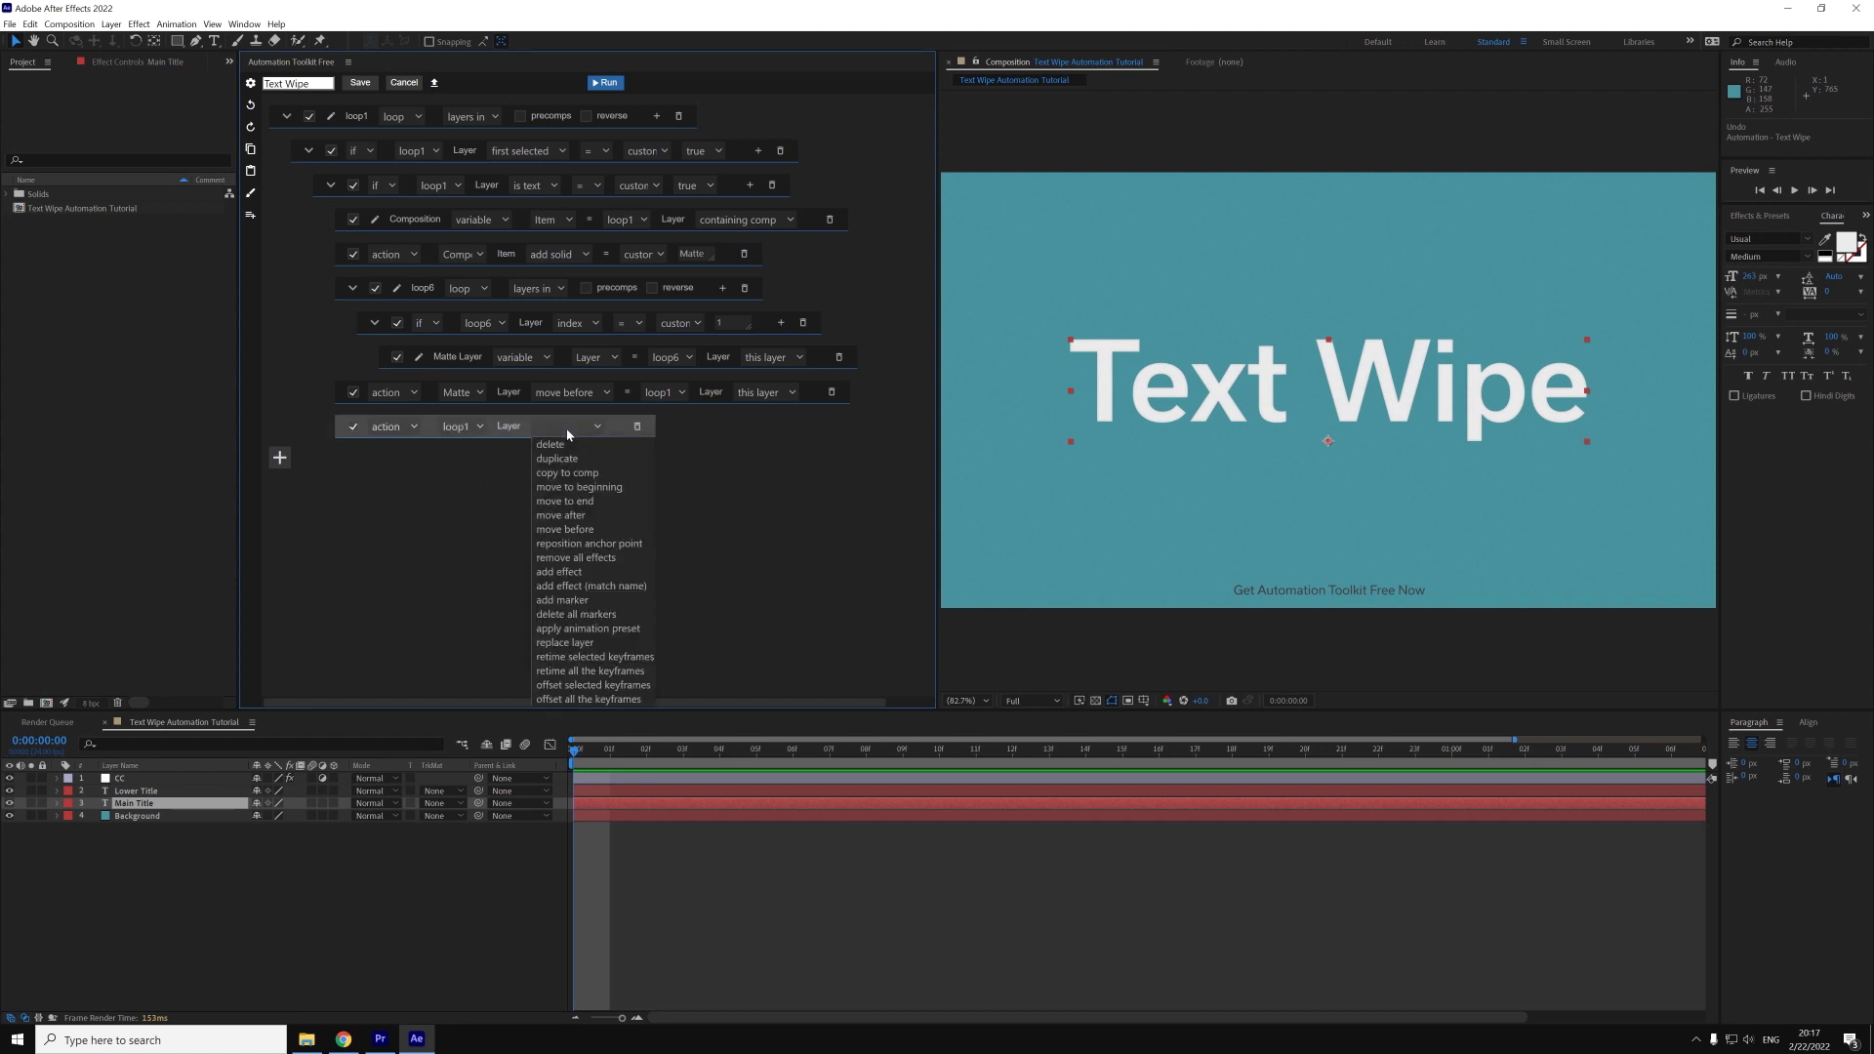
click(589, 544)
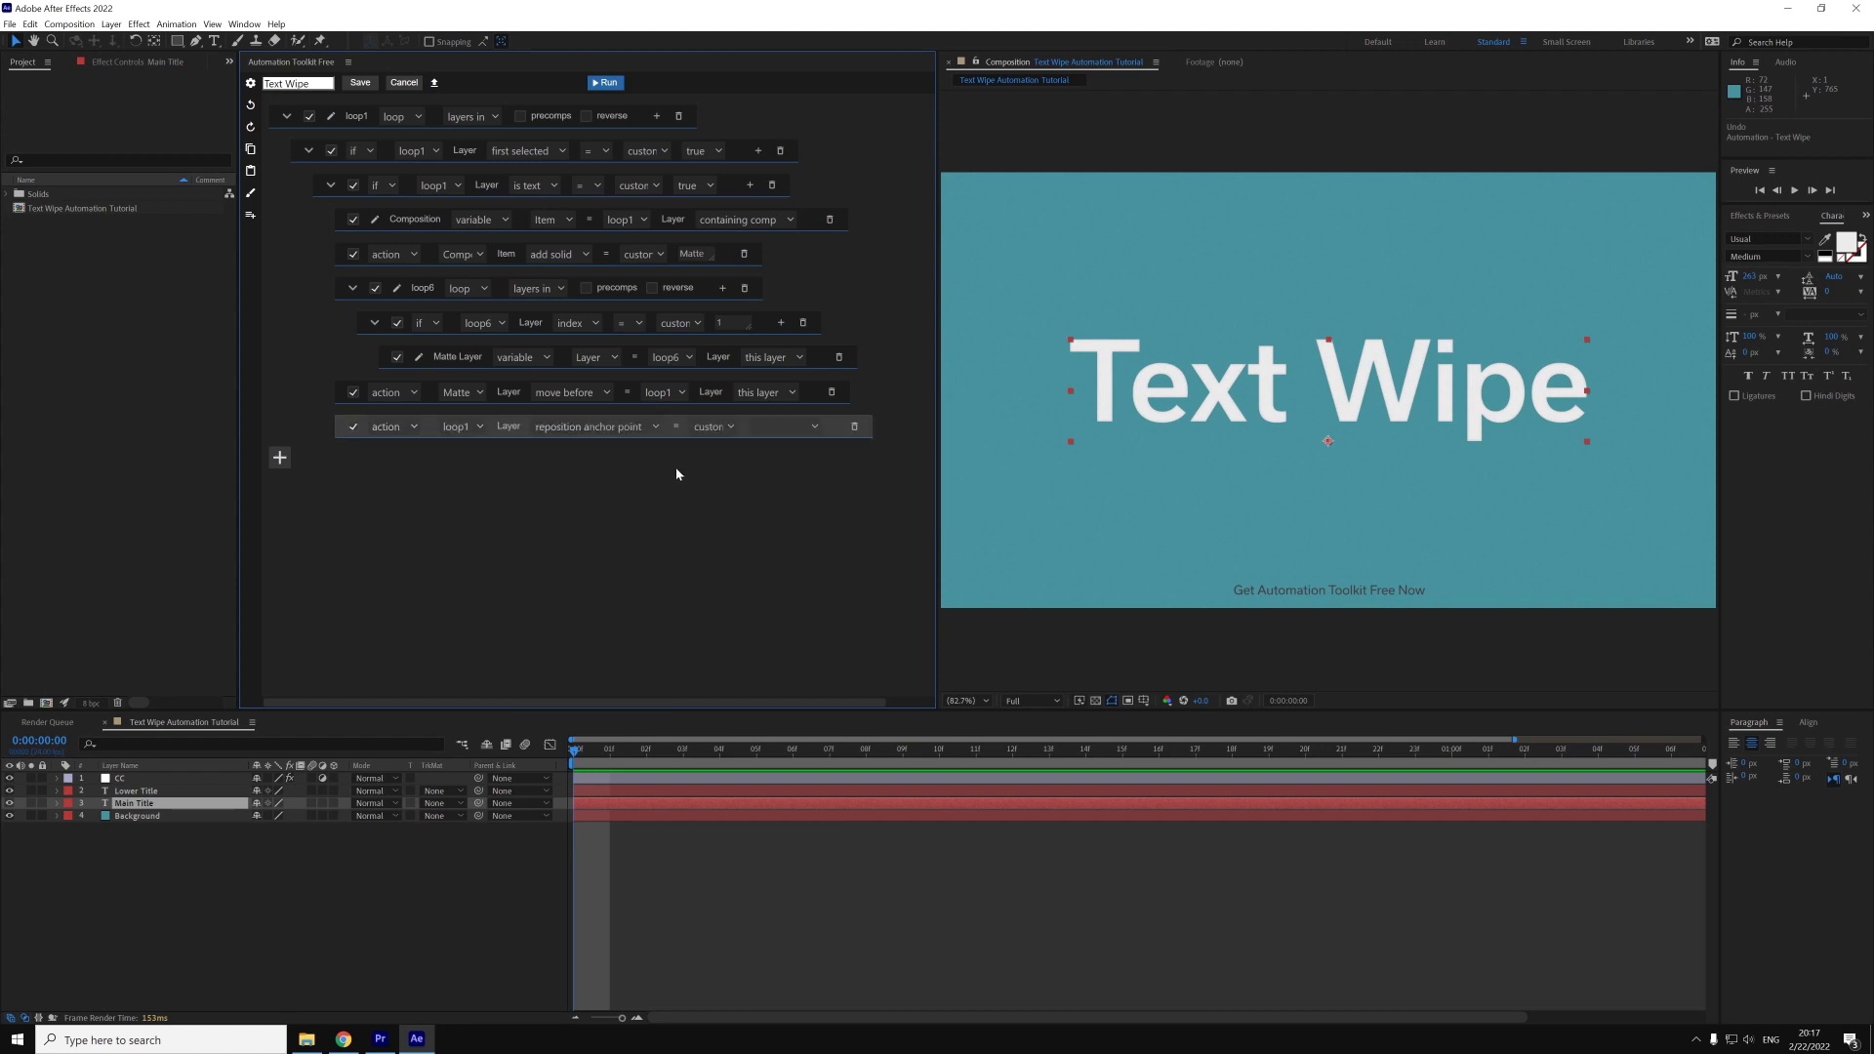
click(781, 426)
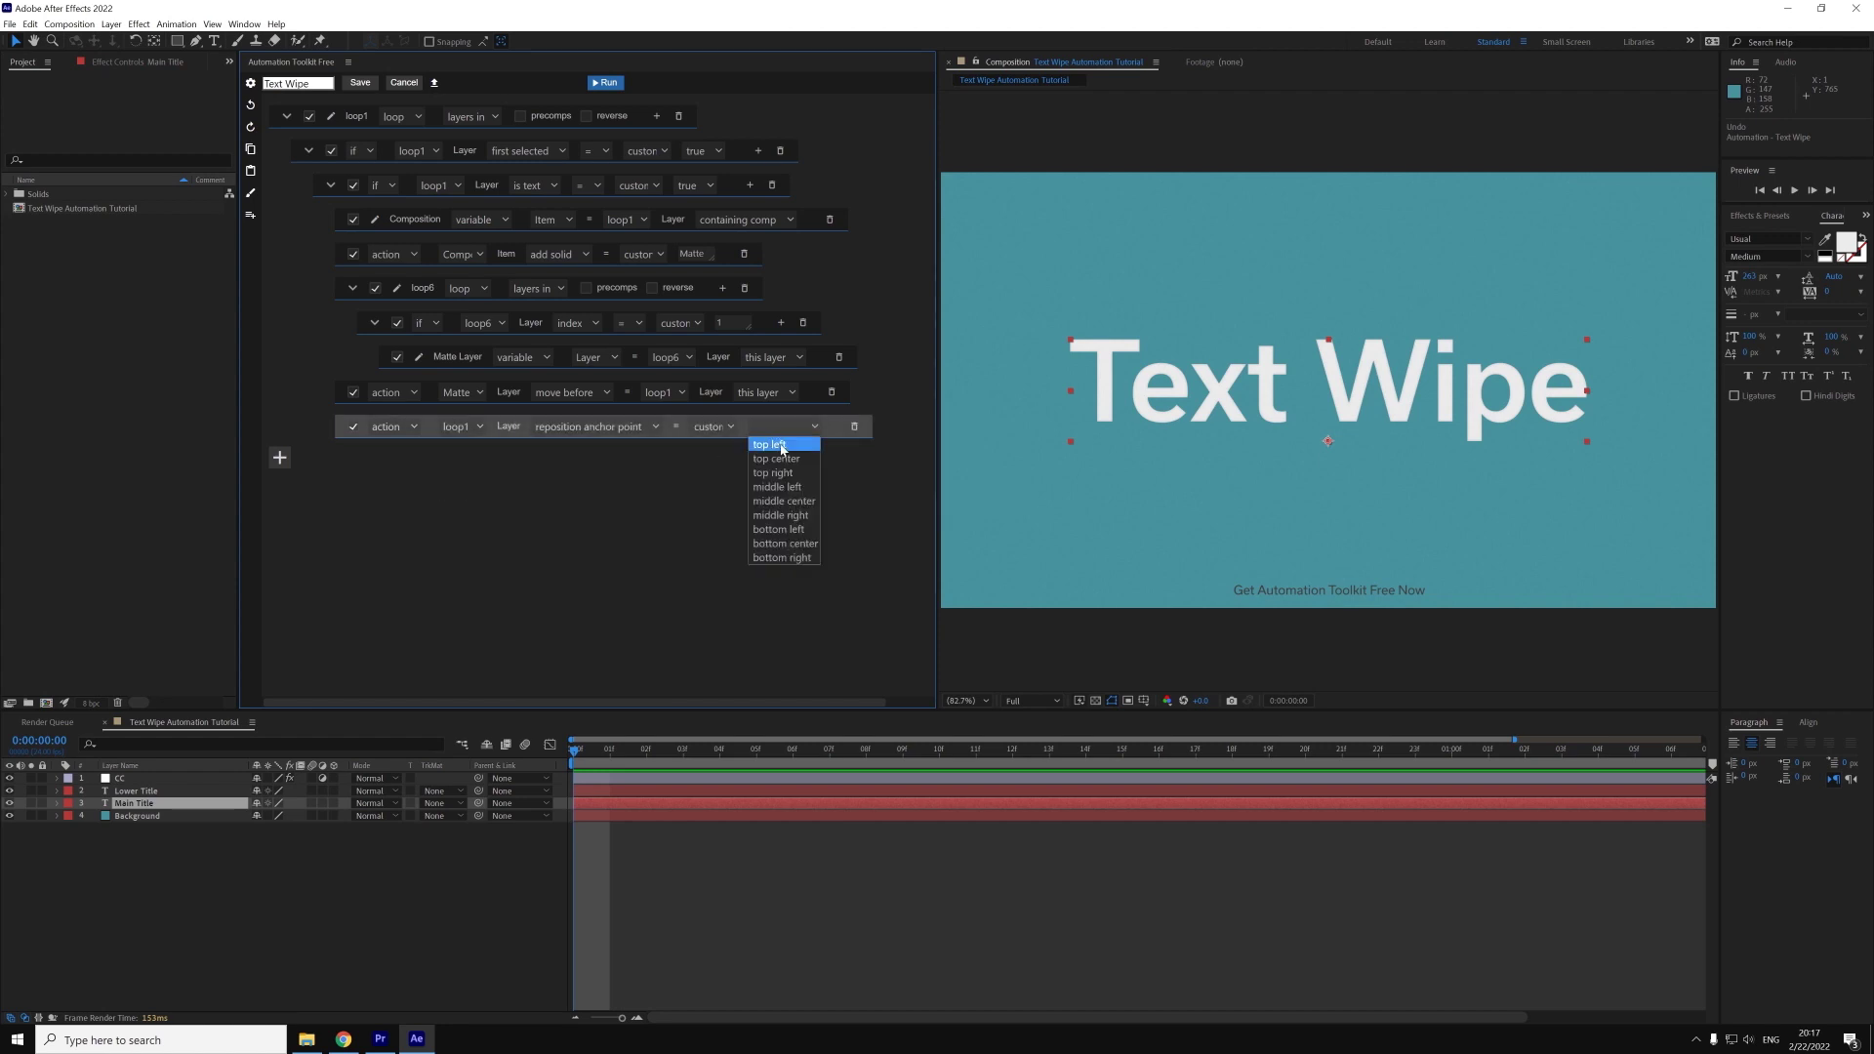
click(784, 544)
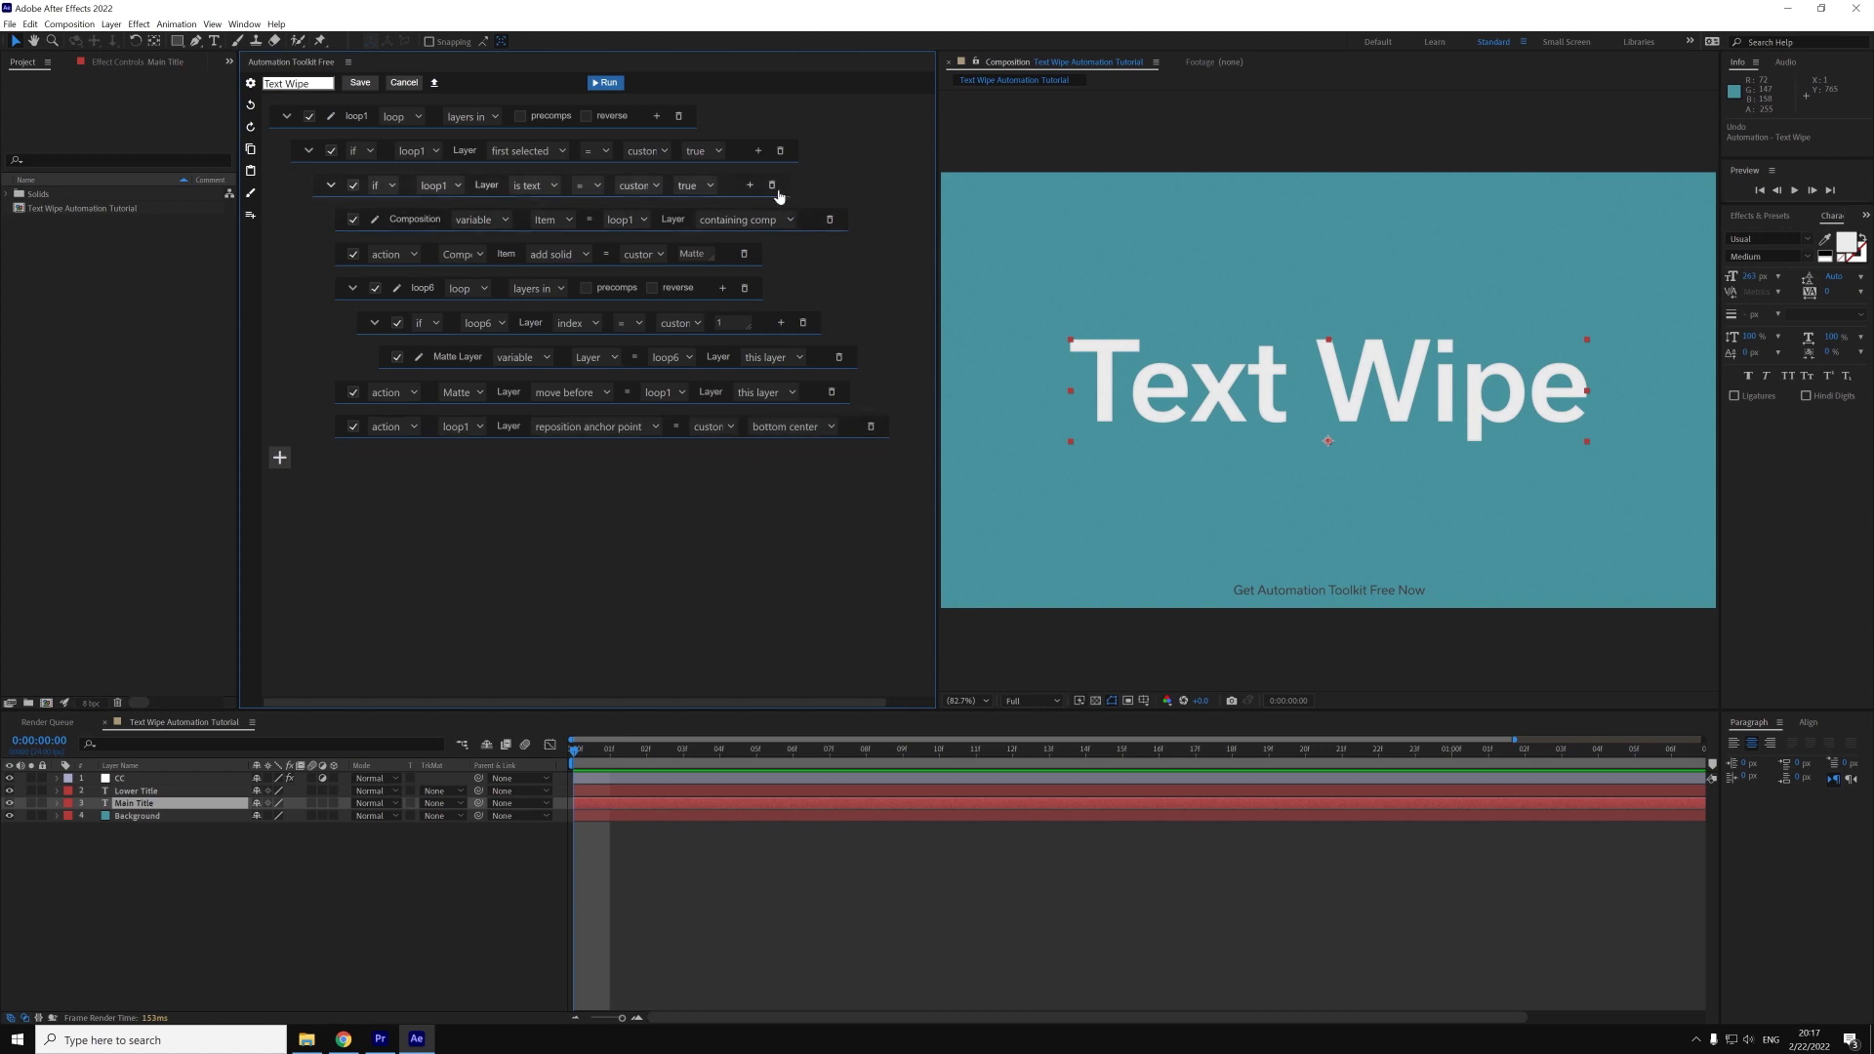
- Add another action line under the is text condition that repositions Matte Layer's anchor point to top center
click(747, 185)
click(472, 459)
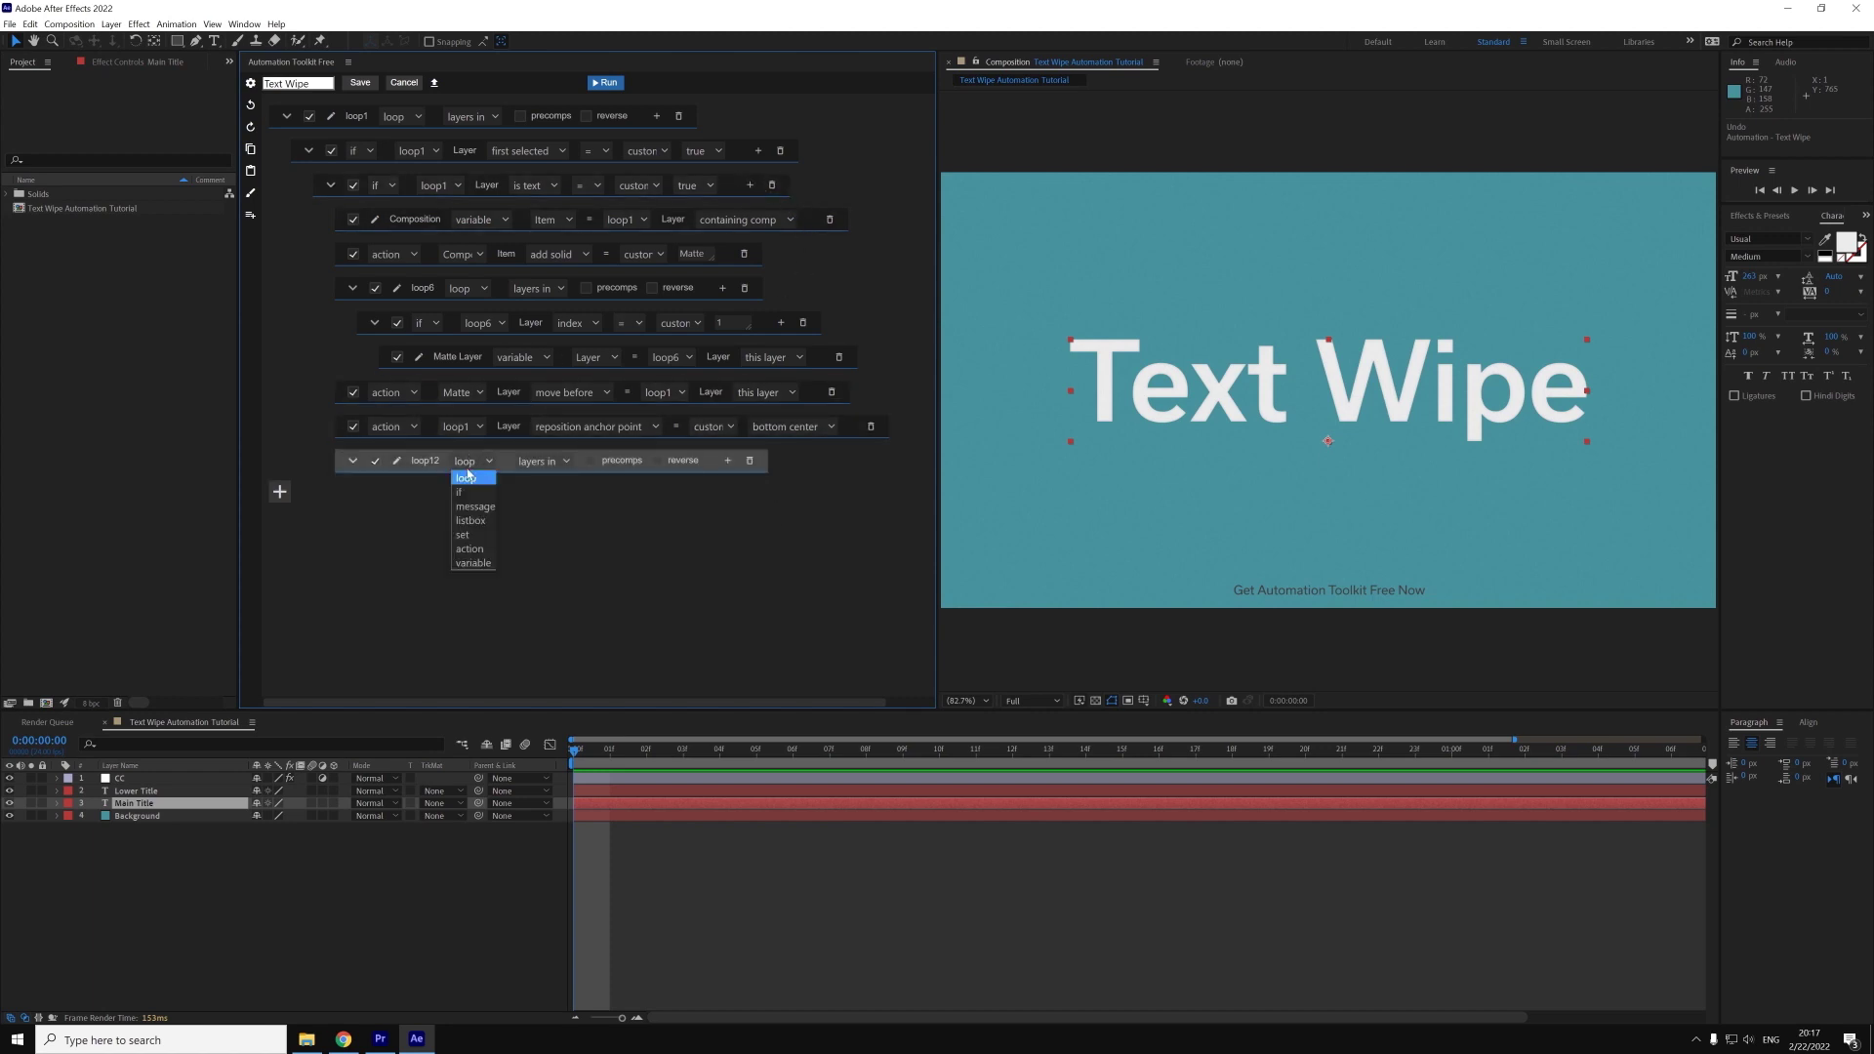
click(486, 519)
click(474, 462)
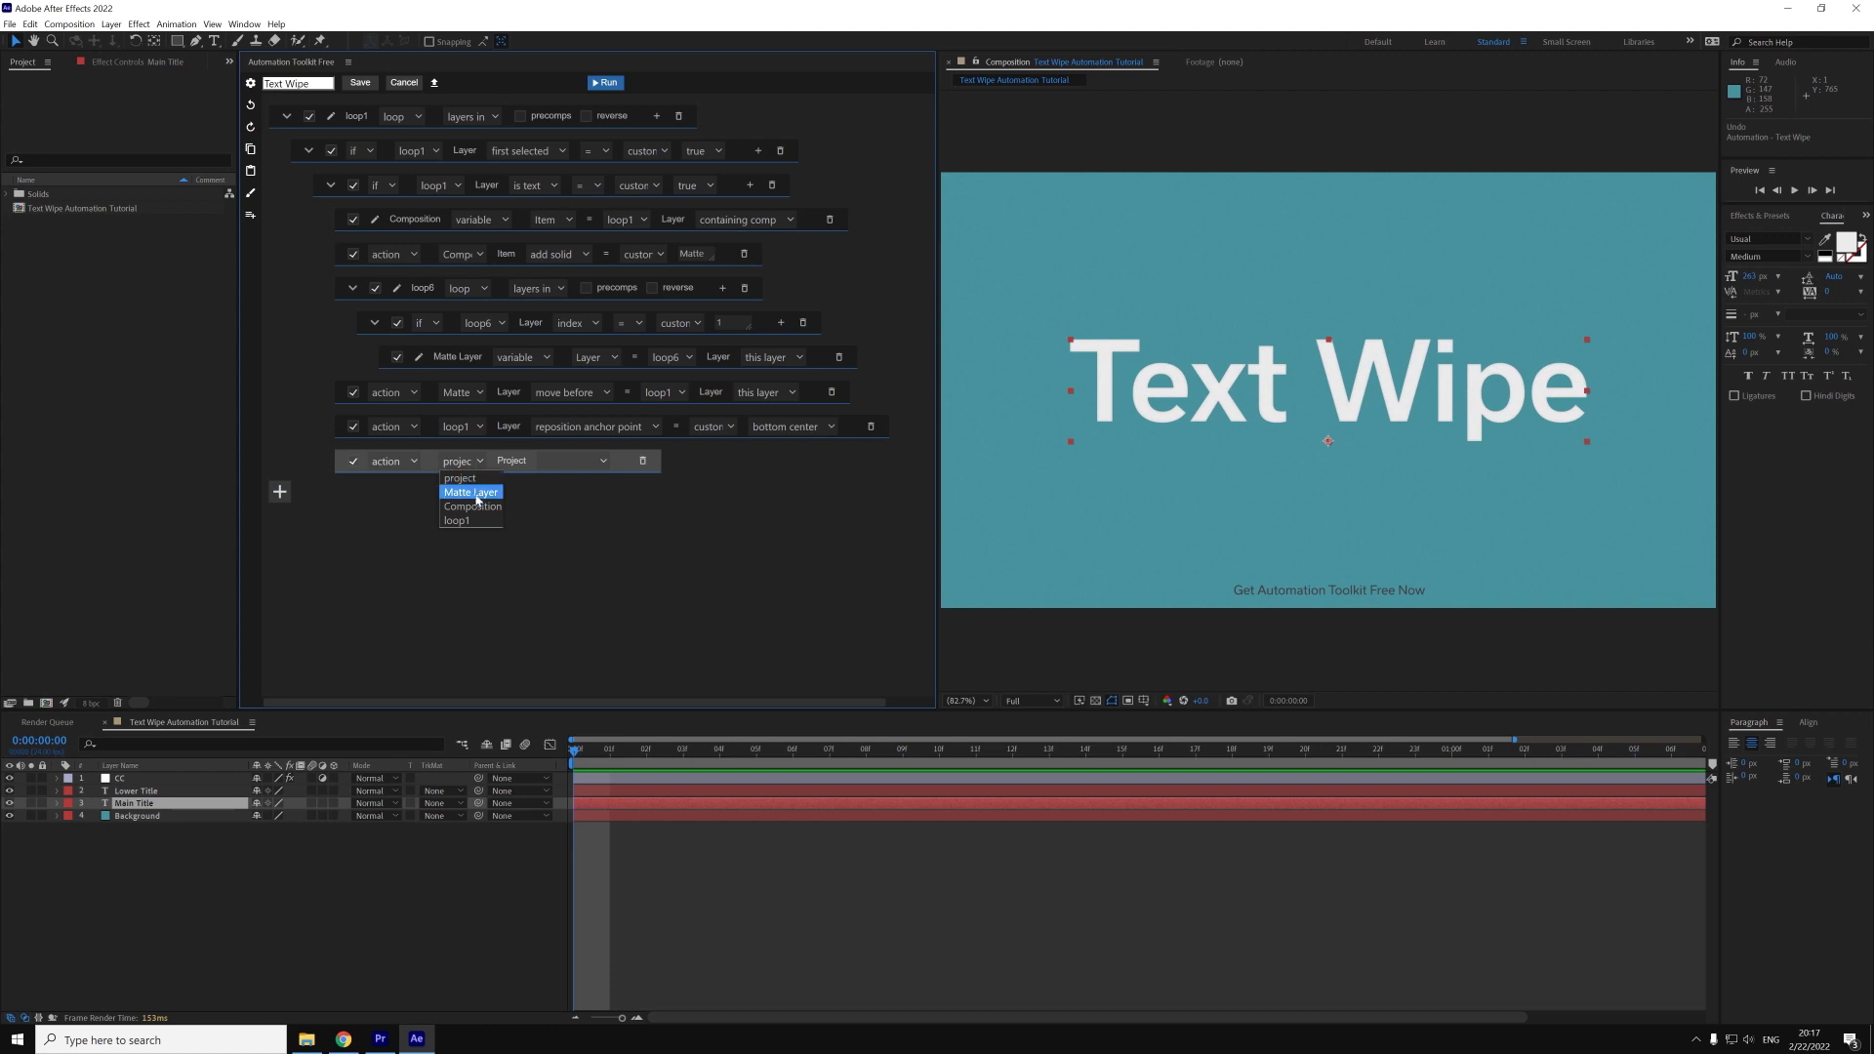
click(478, 501)
click(562, 460)
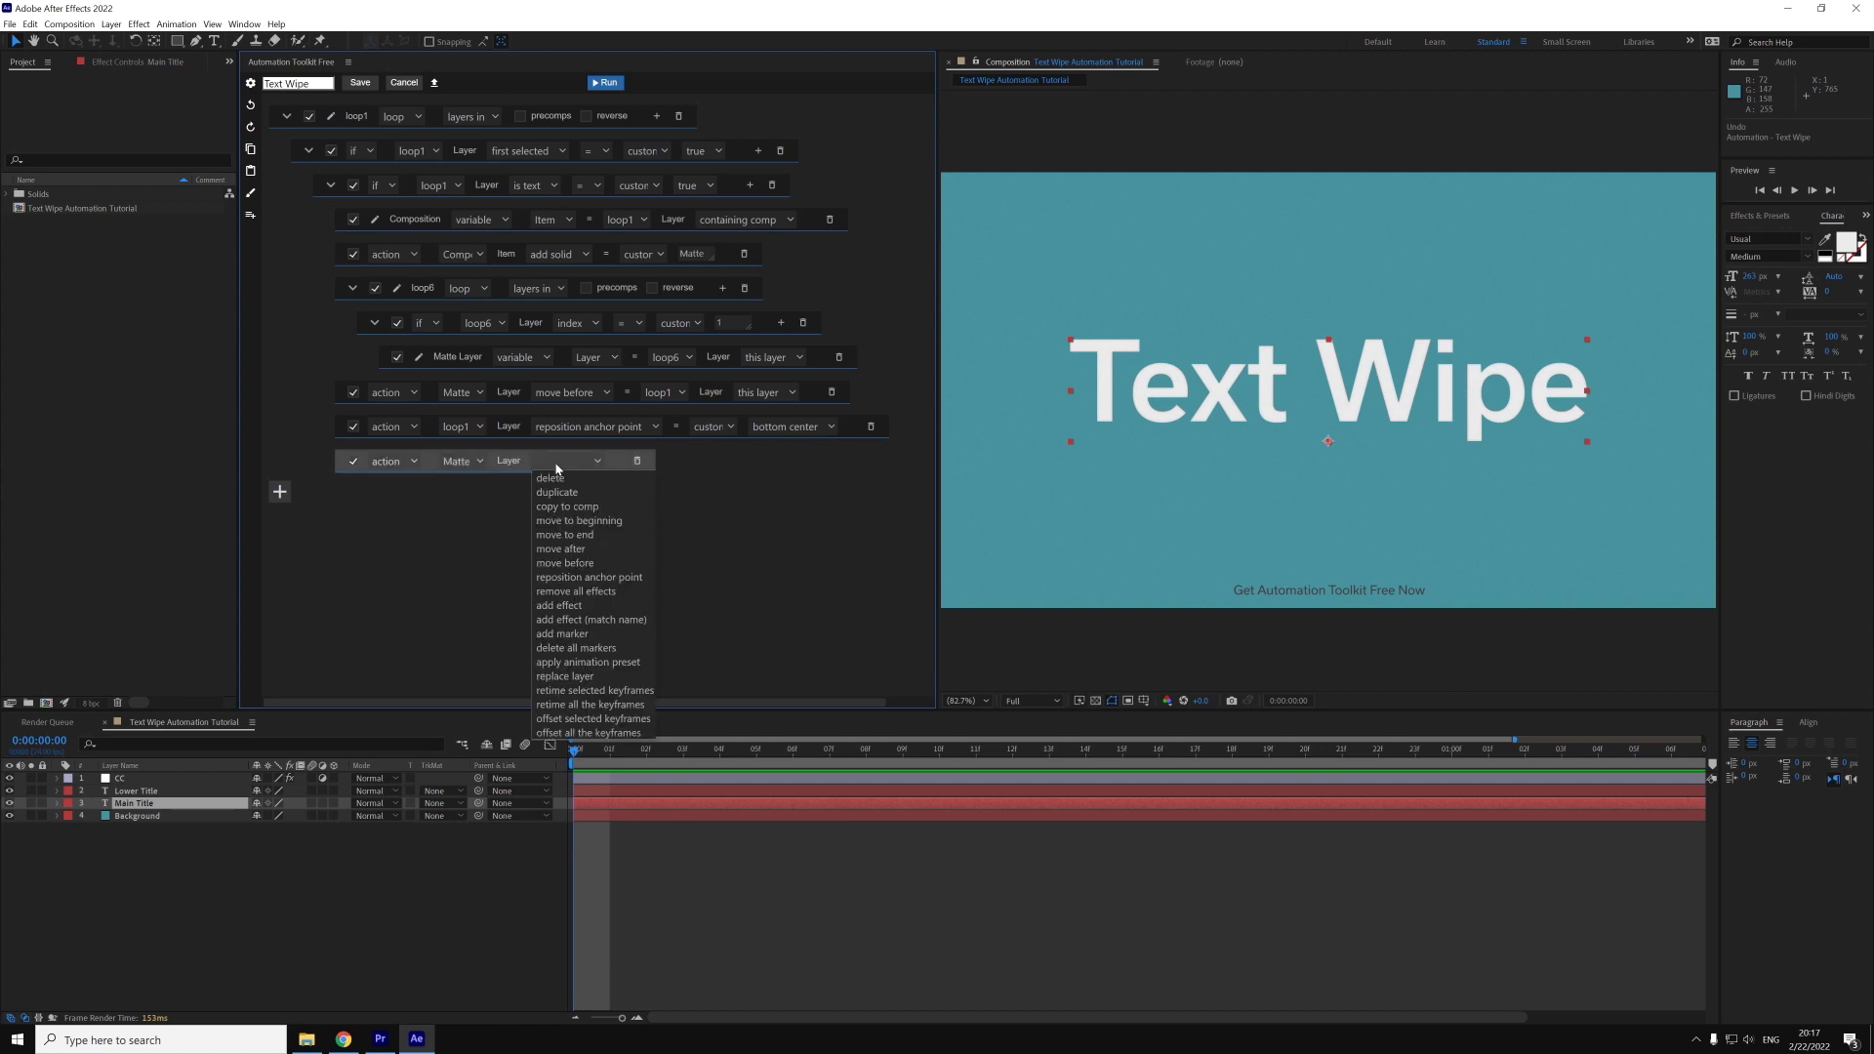
click(590, 577)
click(781, 461)
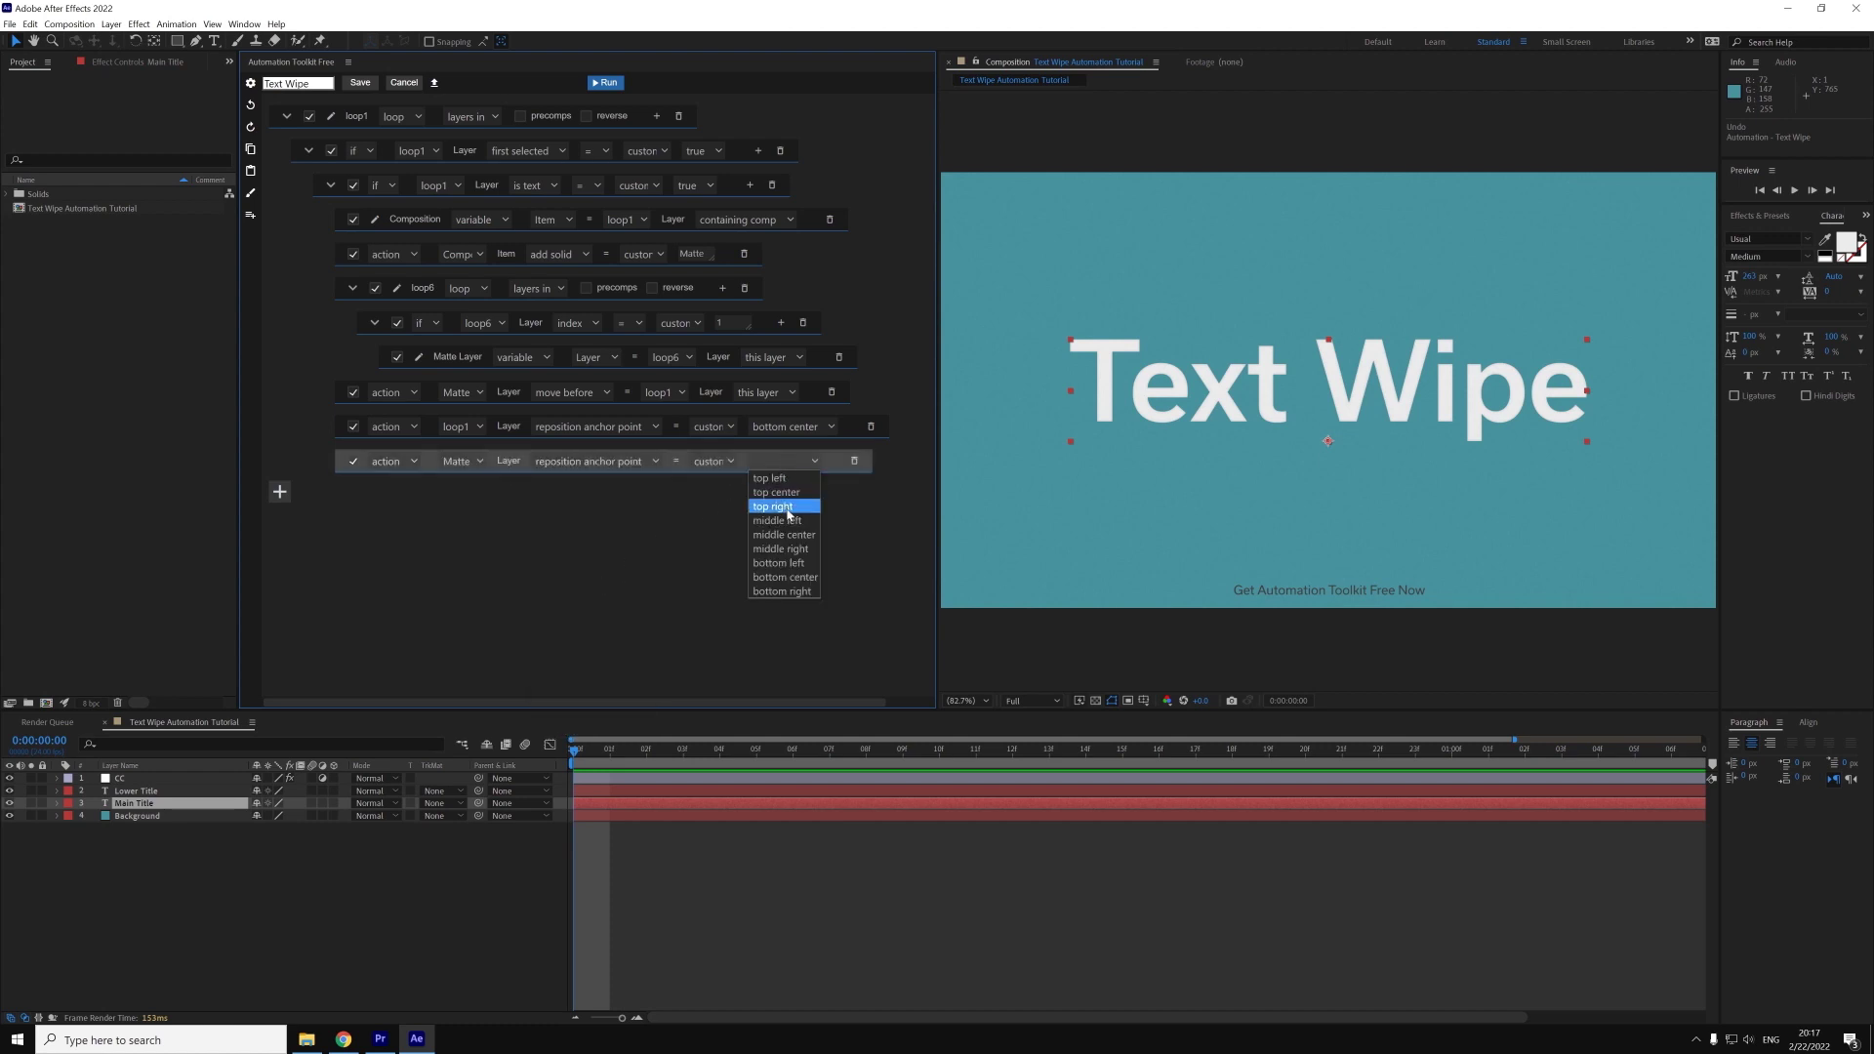
click(795, 495)
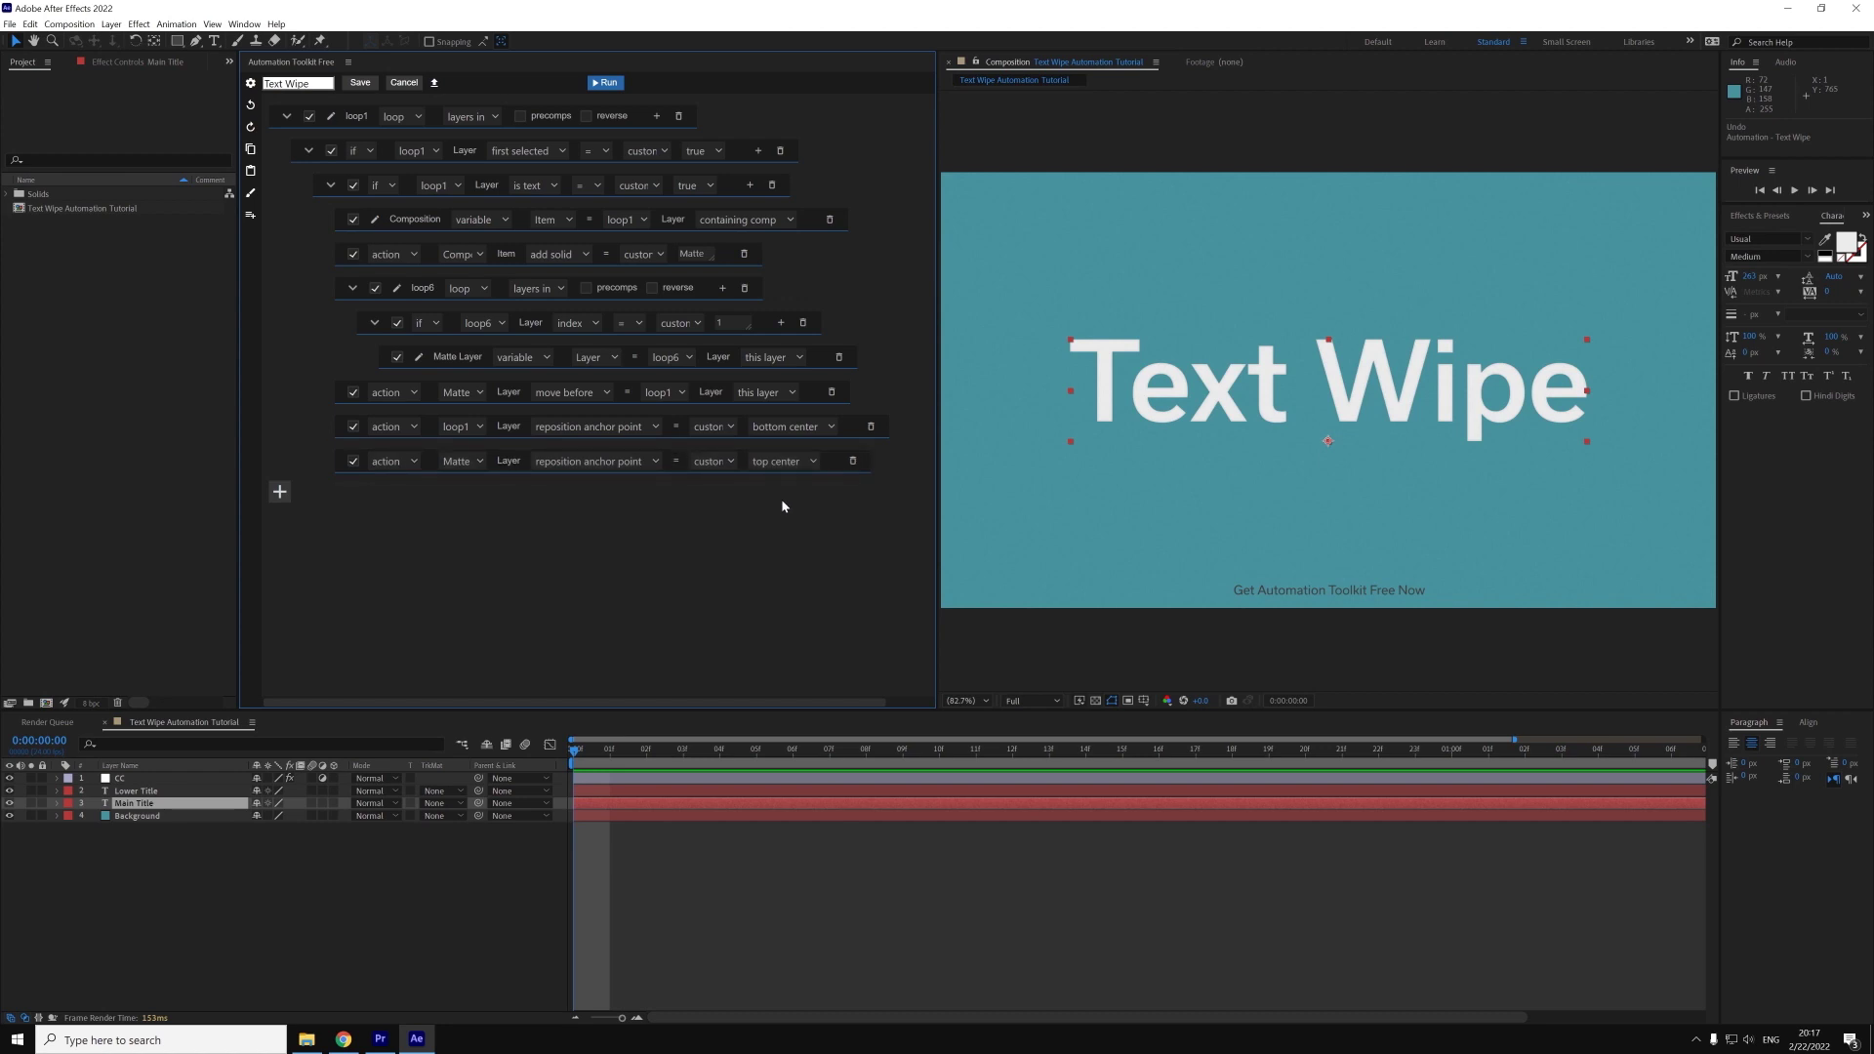
- Run the automation, hide the Matte layer, and reveal the positions of Main Title and Matte to check their anchor points
click(617, 86)
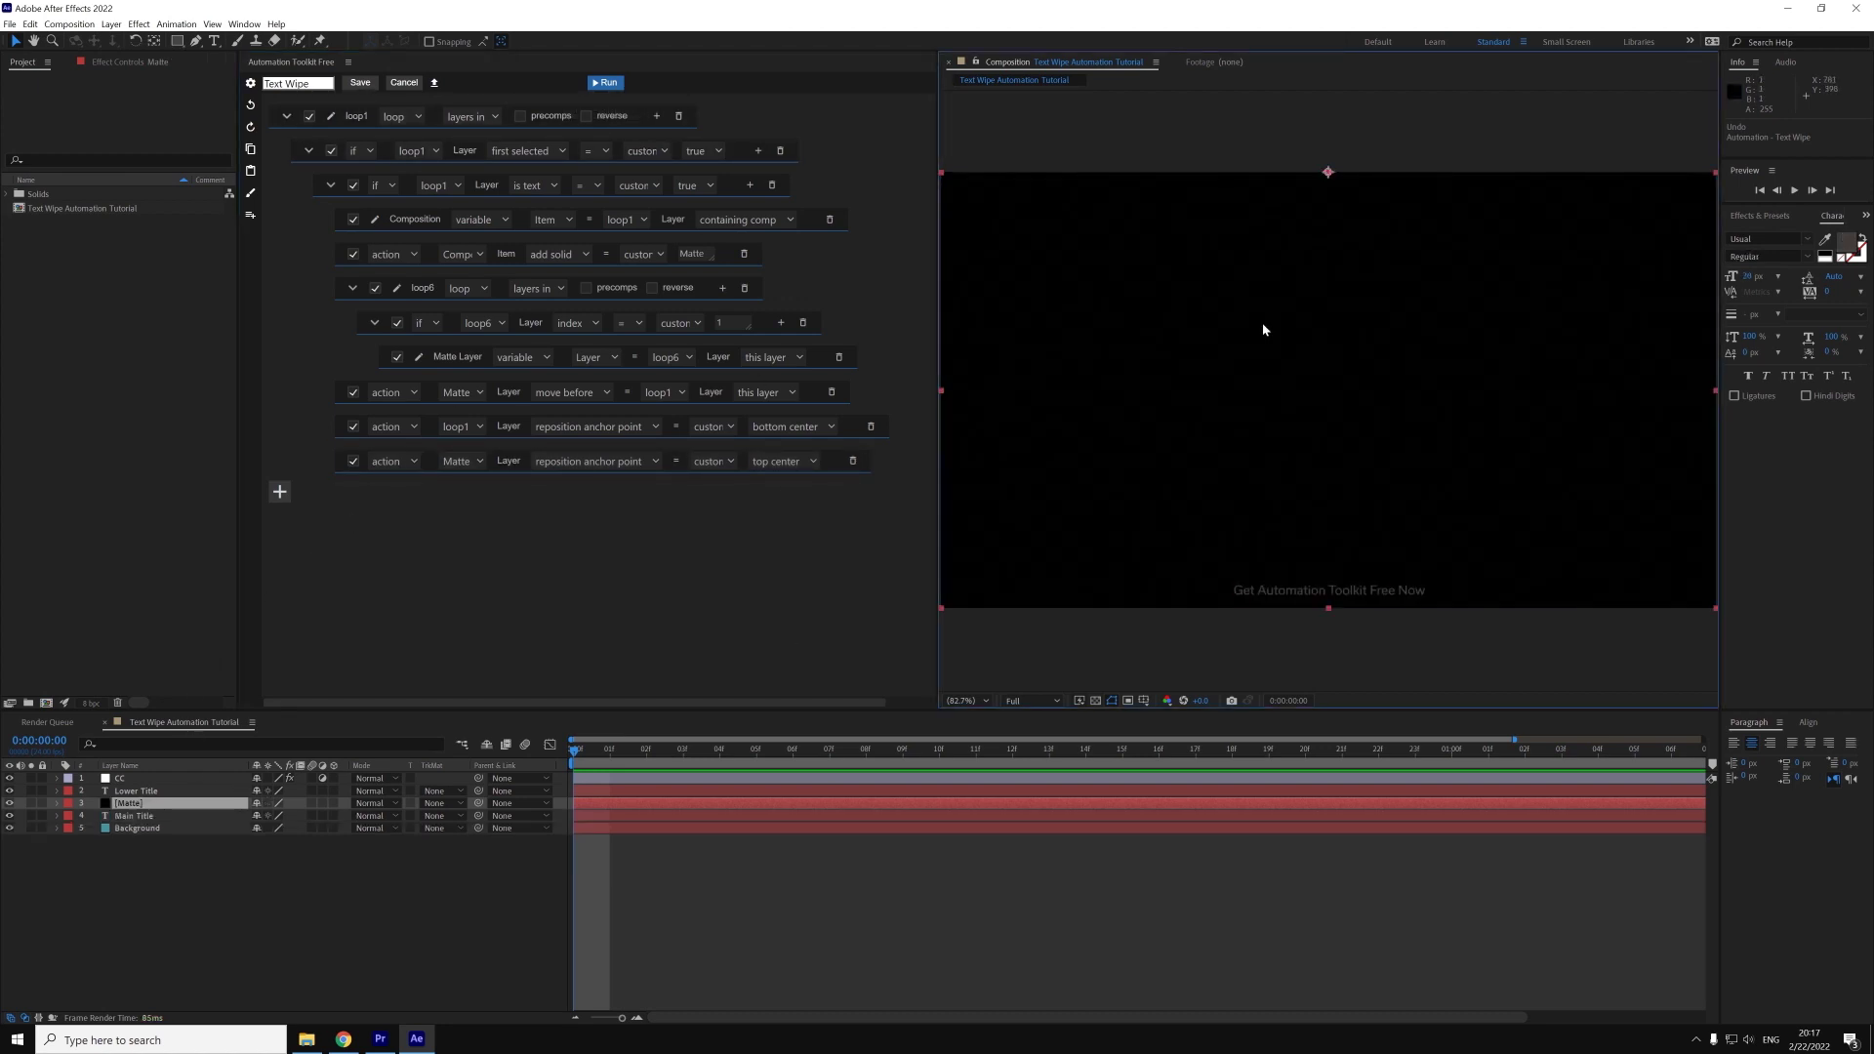
click(10, 803)
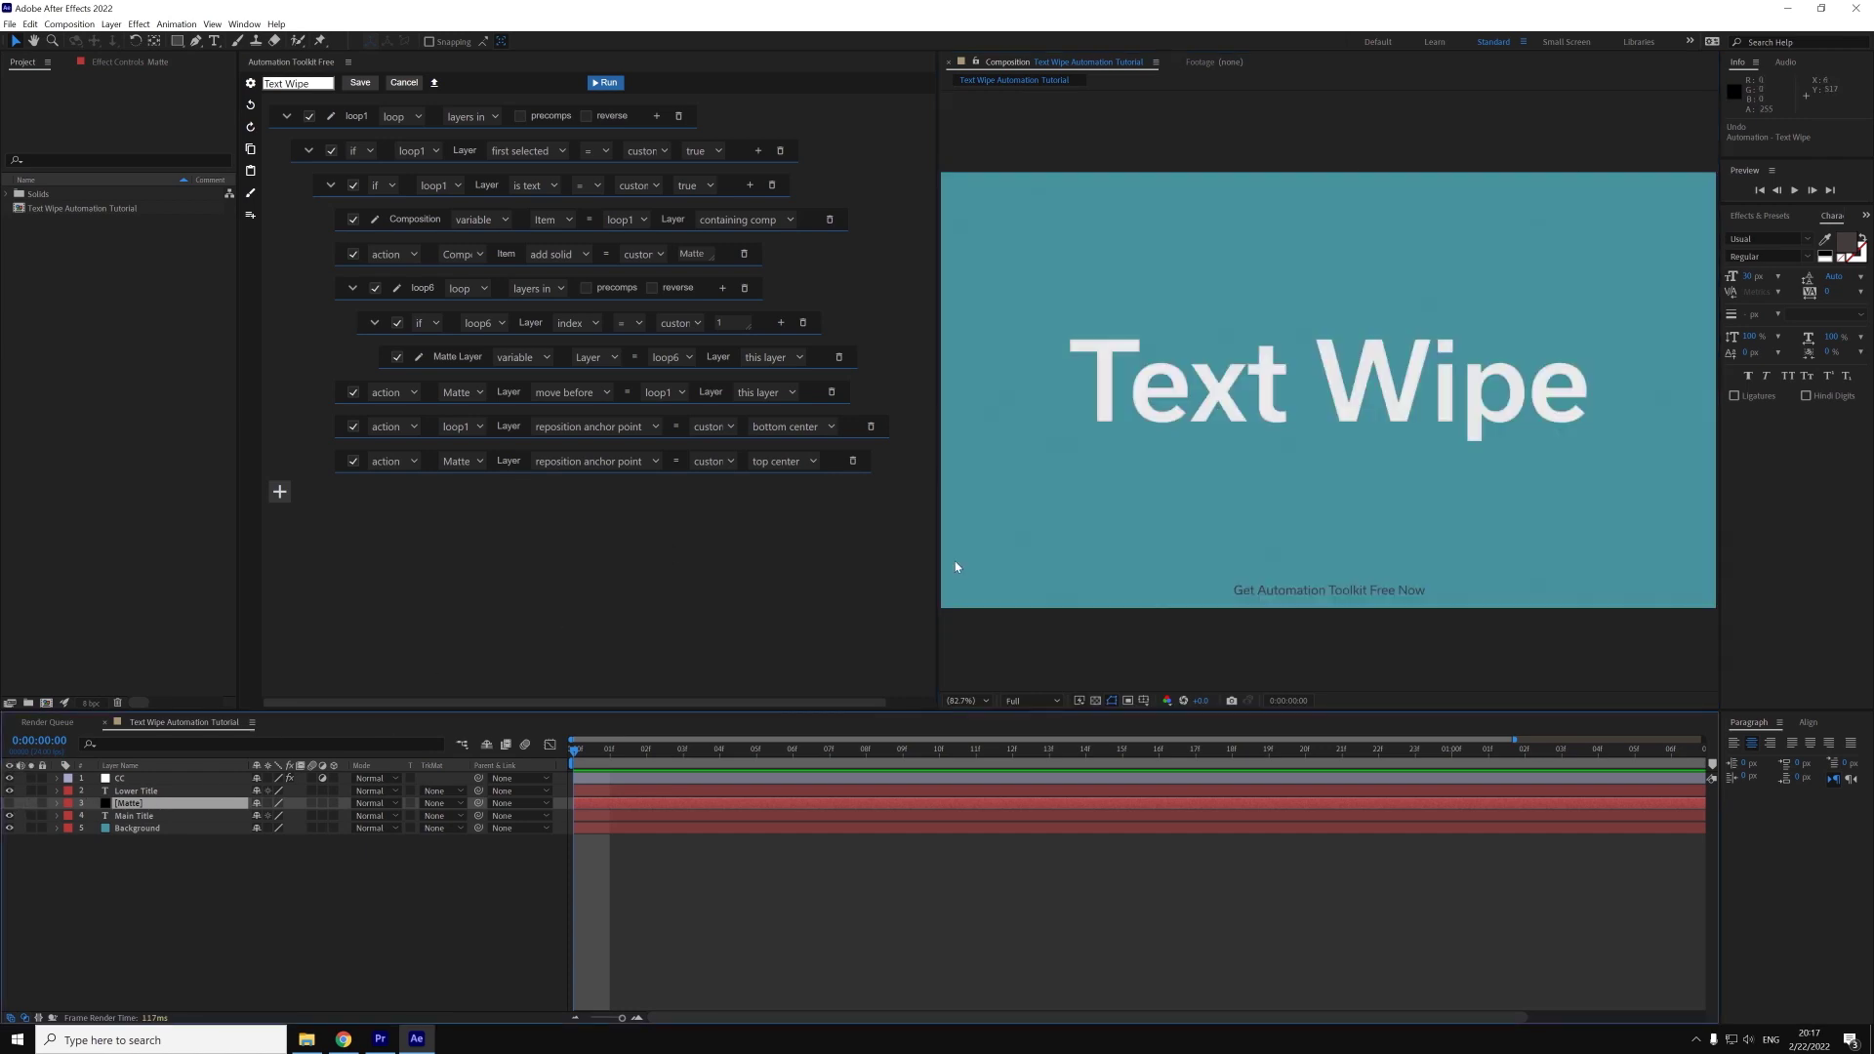
click(136, 815)
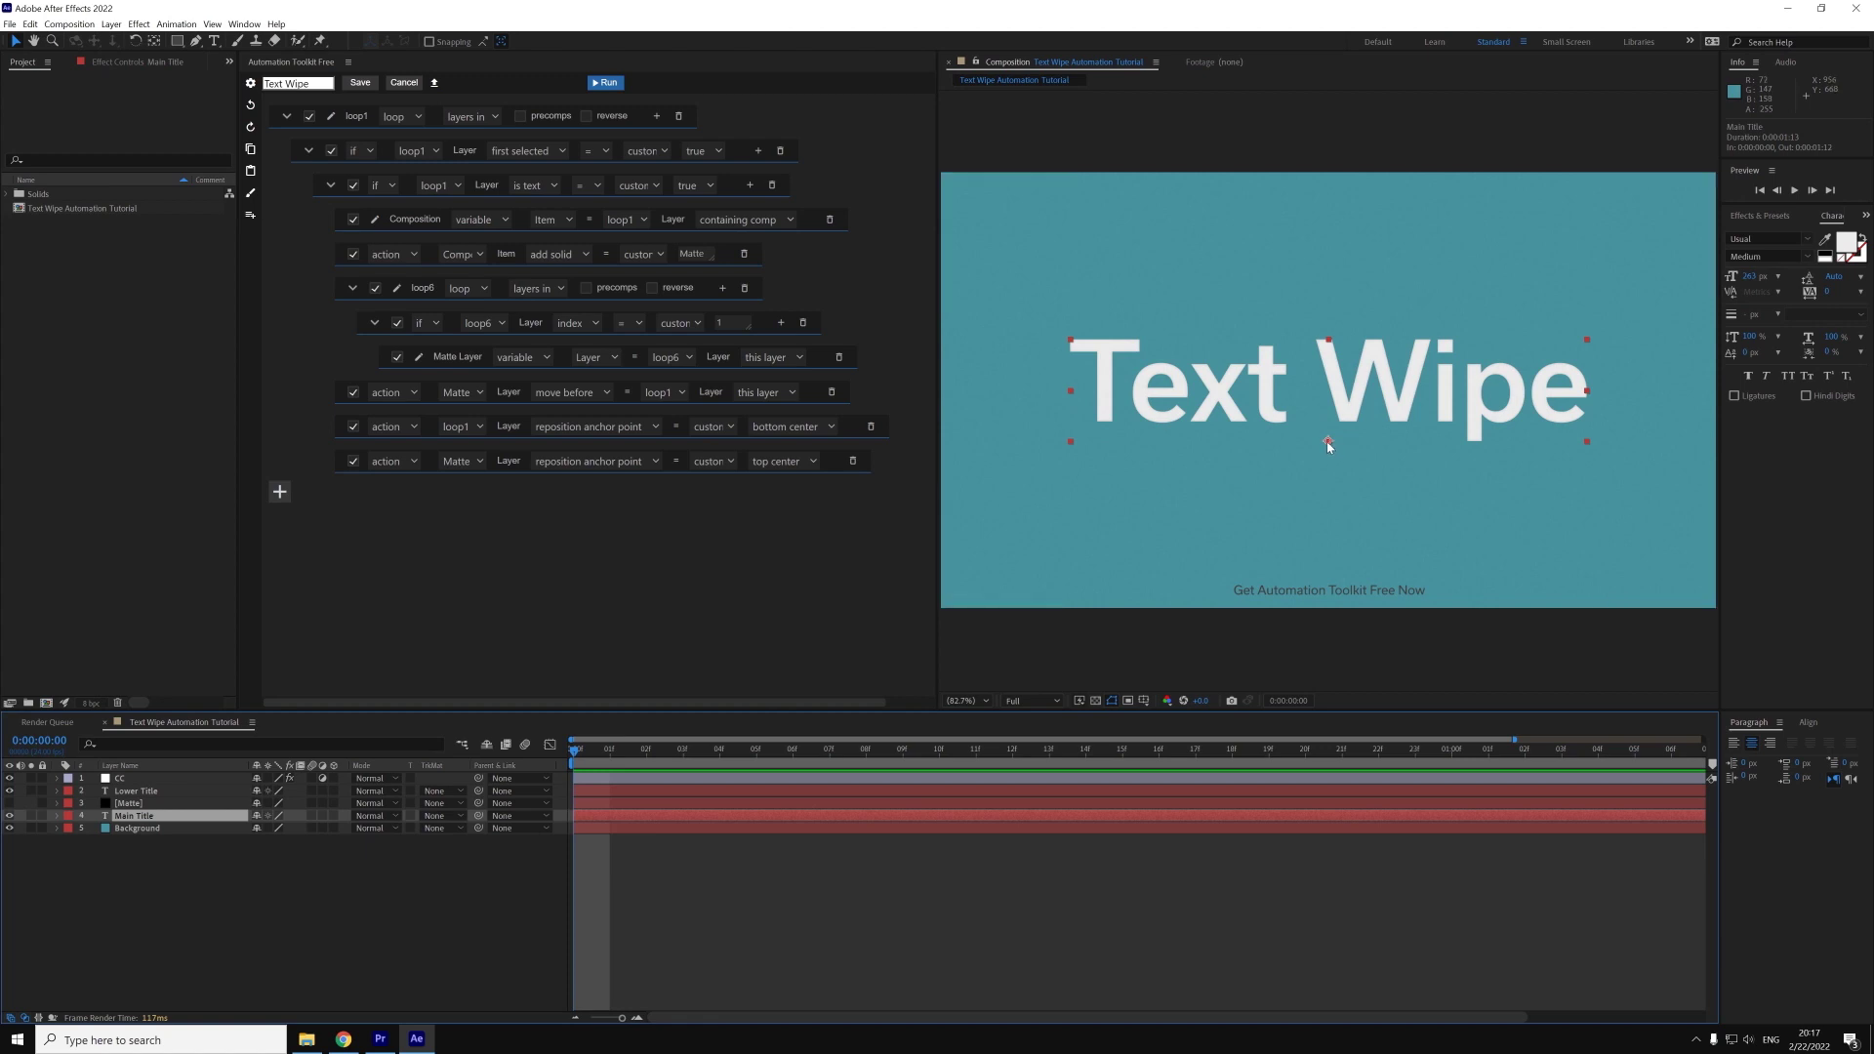
key(p)
click(127, 804)
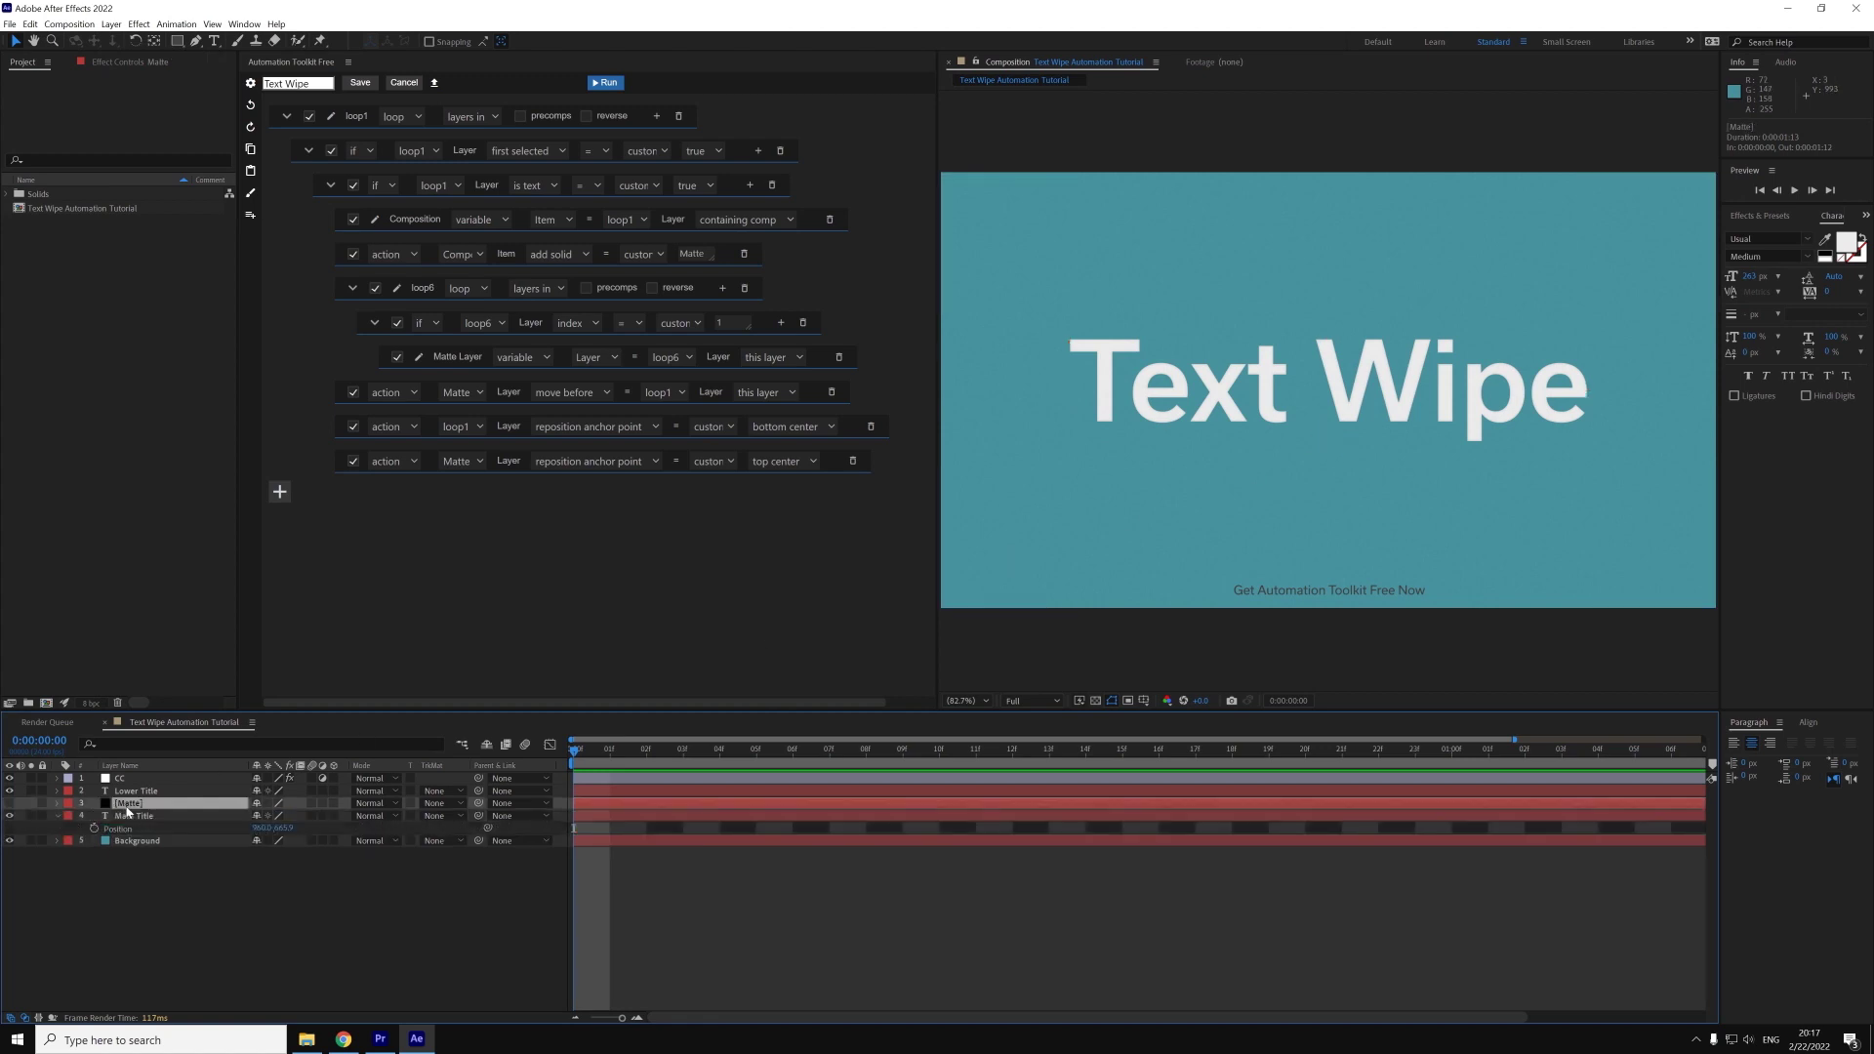
key(p)
- Undo the Matte layer's visibility change and the automation run
key(ctrl+z)
key(ctrl+z)
key(ctrl+z)
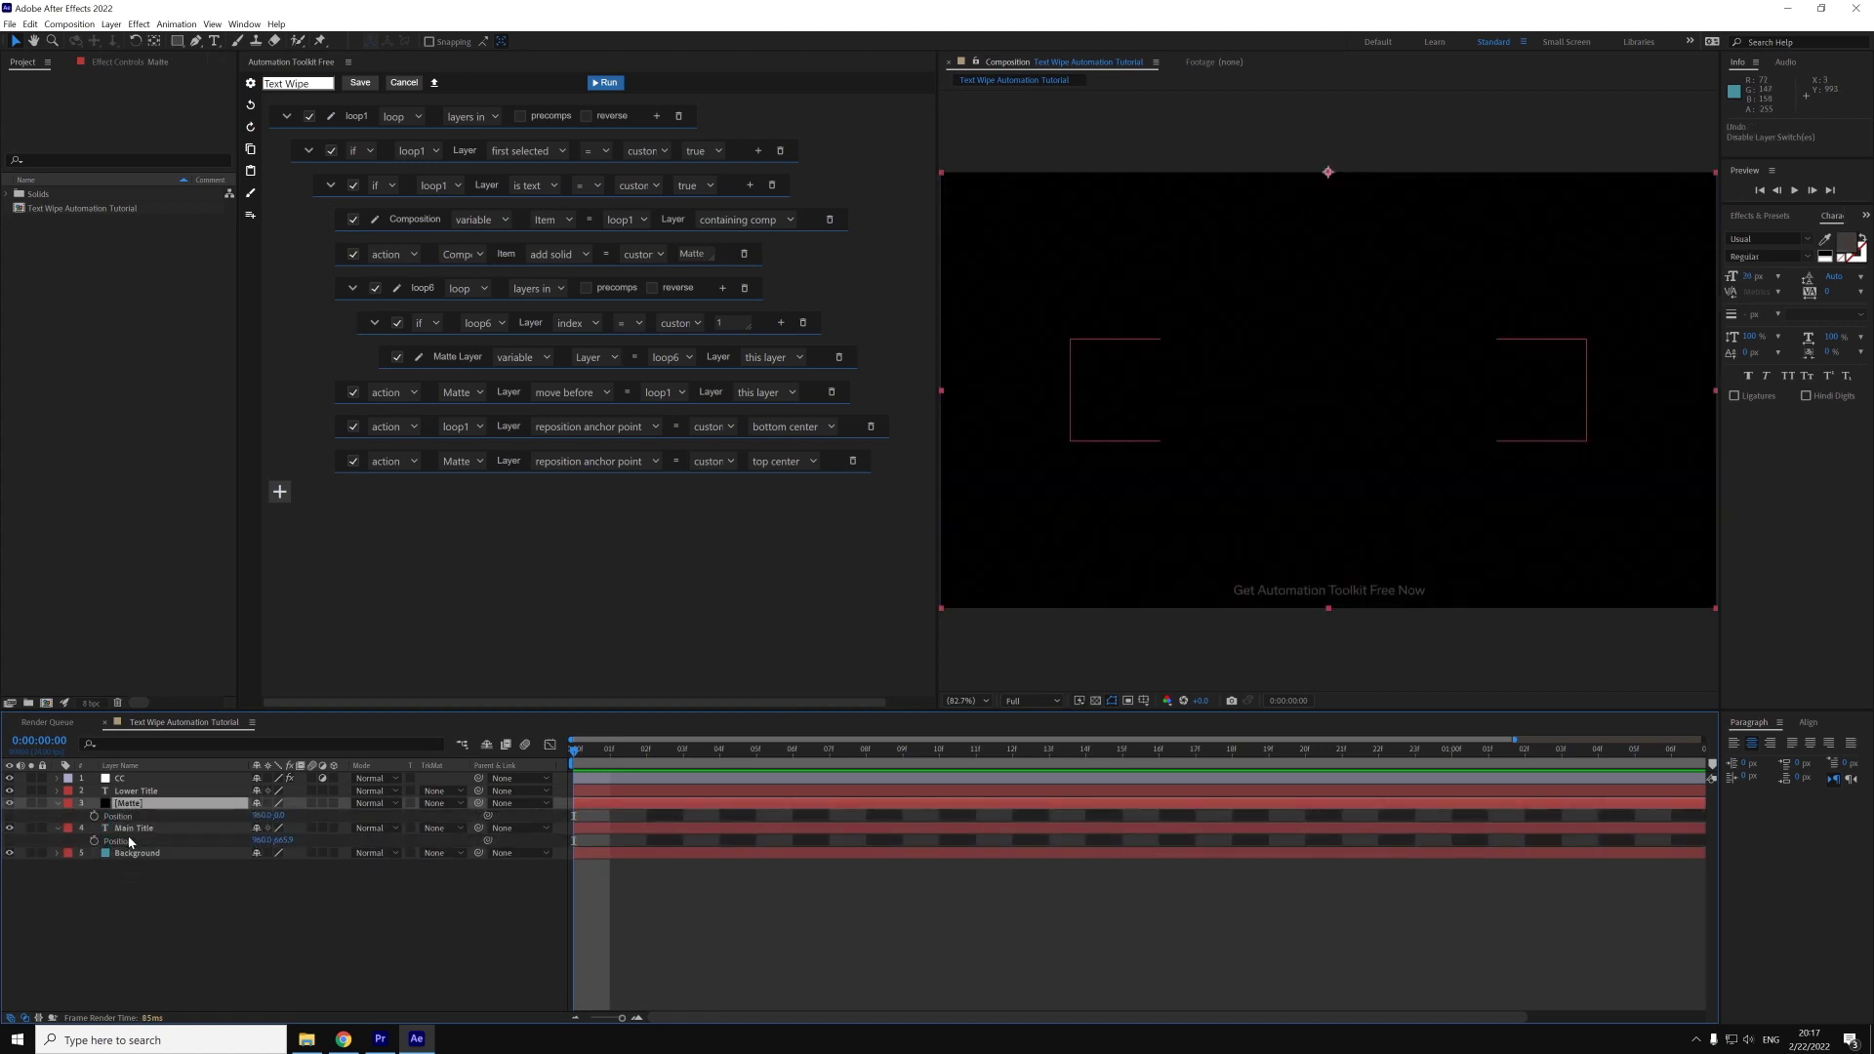
key(ctrl+z)
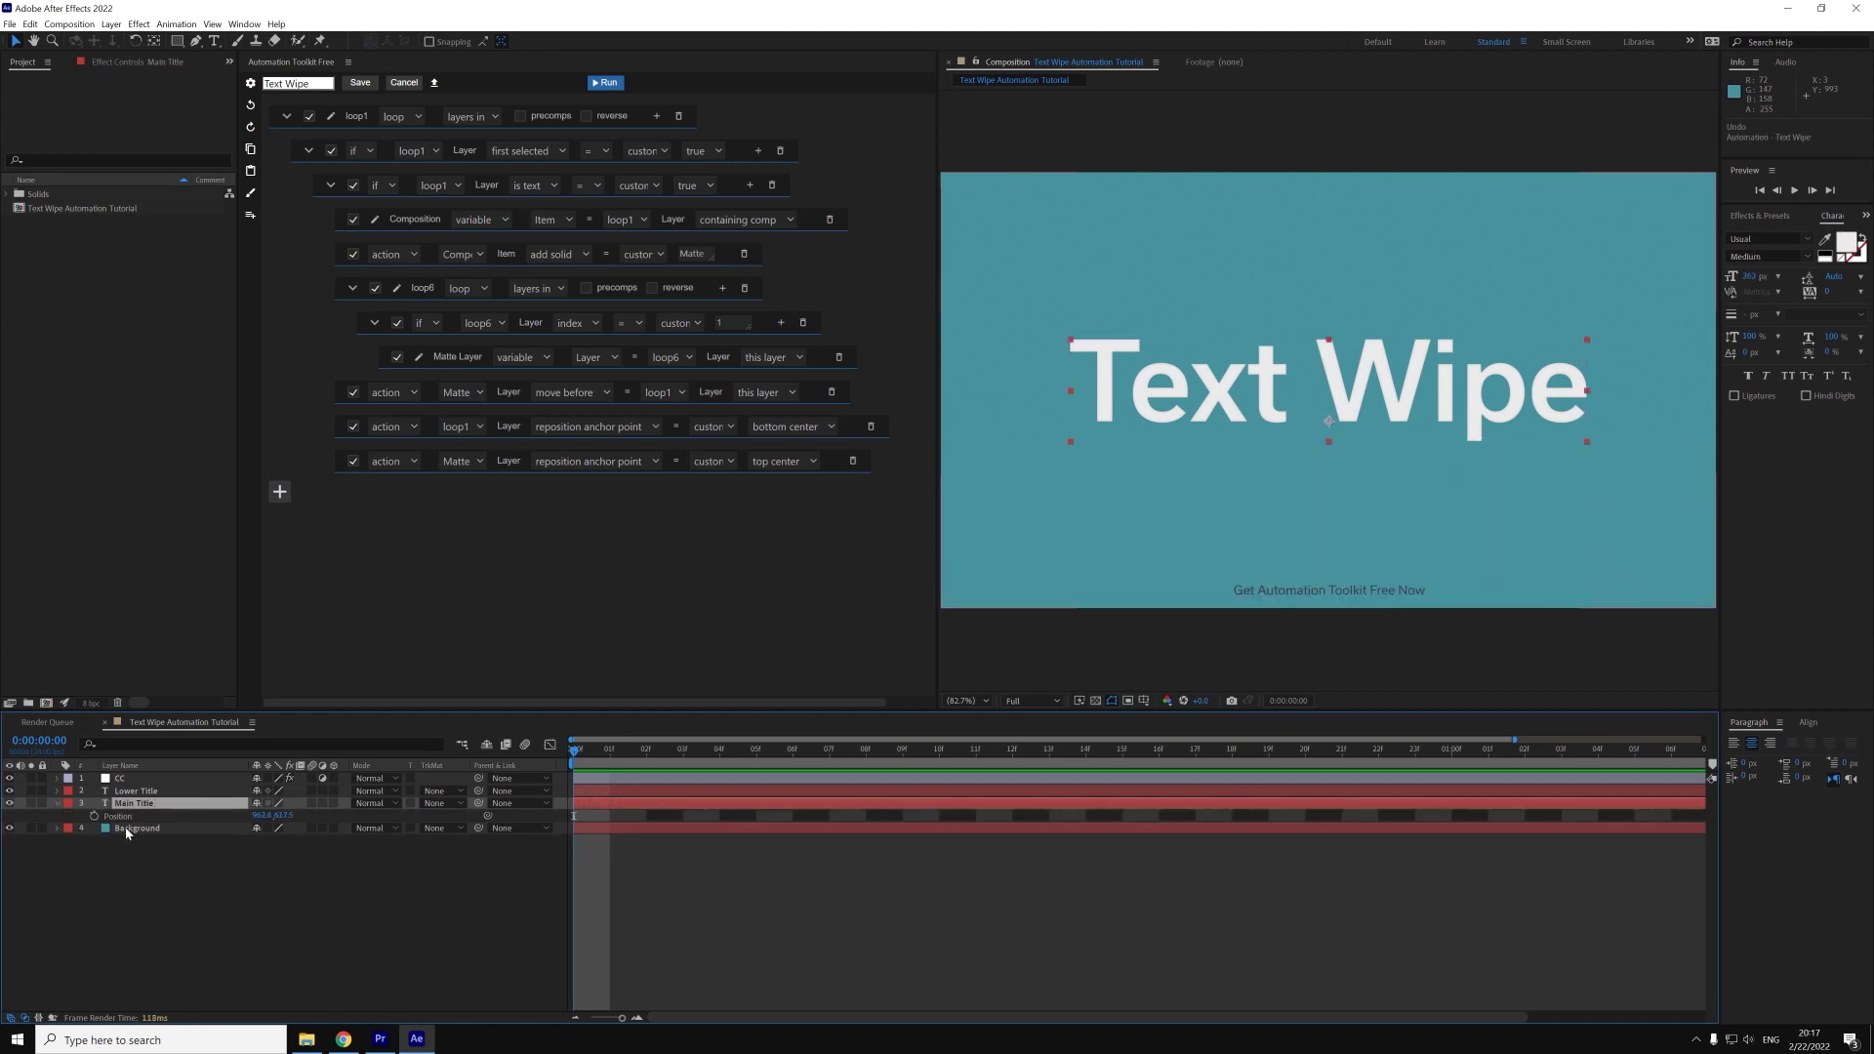
- Add a set line under the is text condition that sets Matte Layer's position x to loop1's position x
click(749, 185)
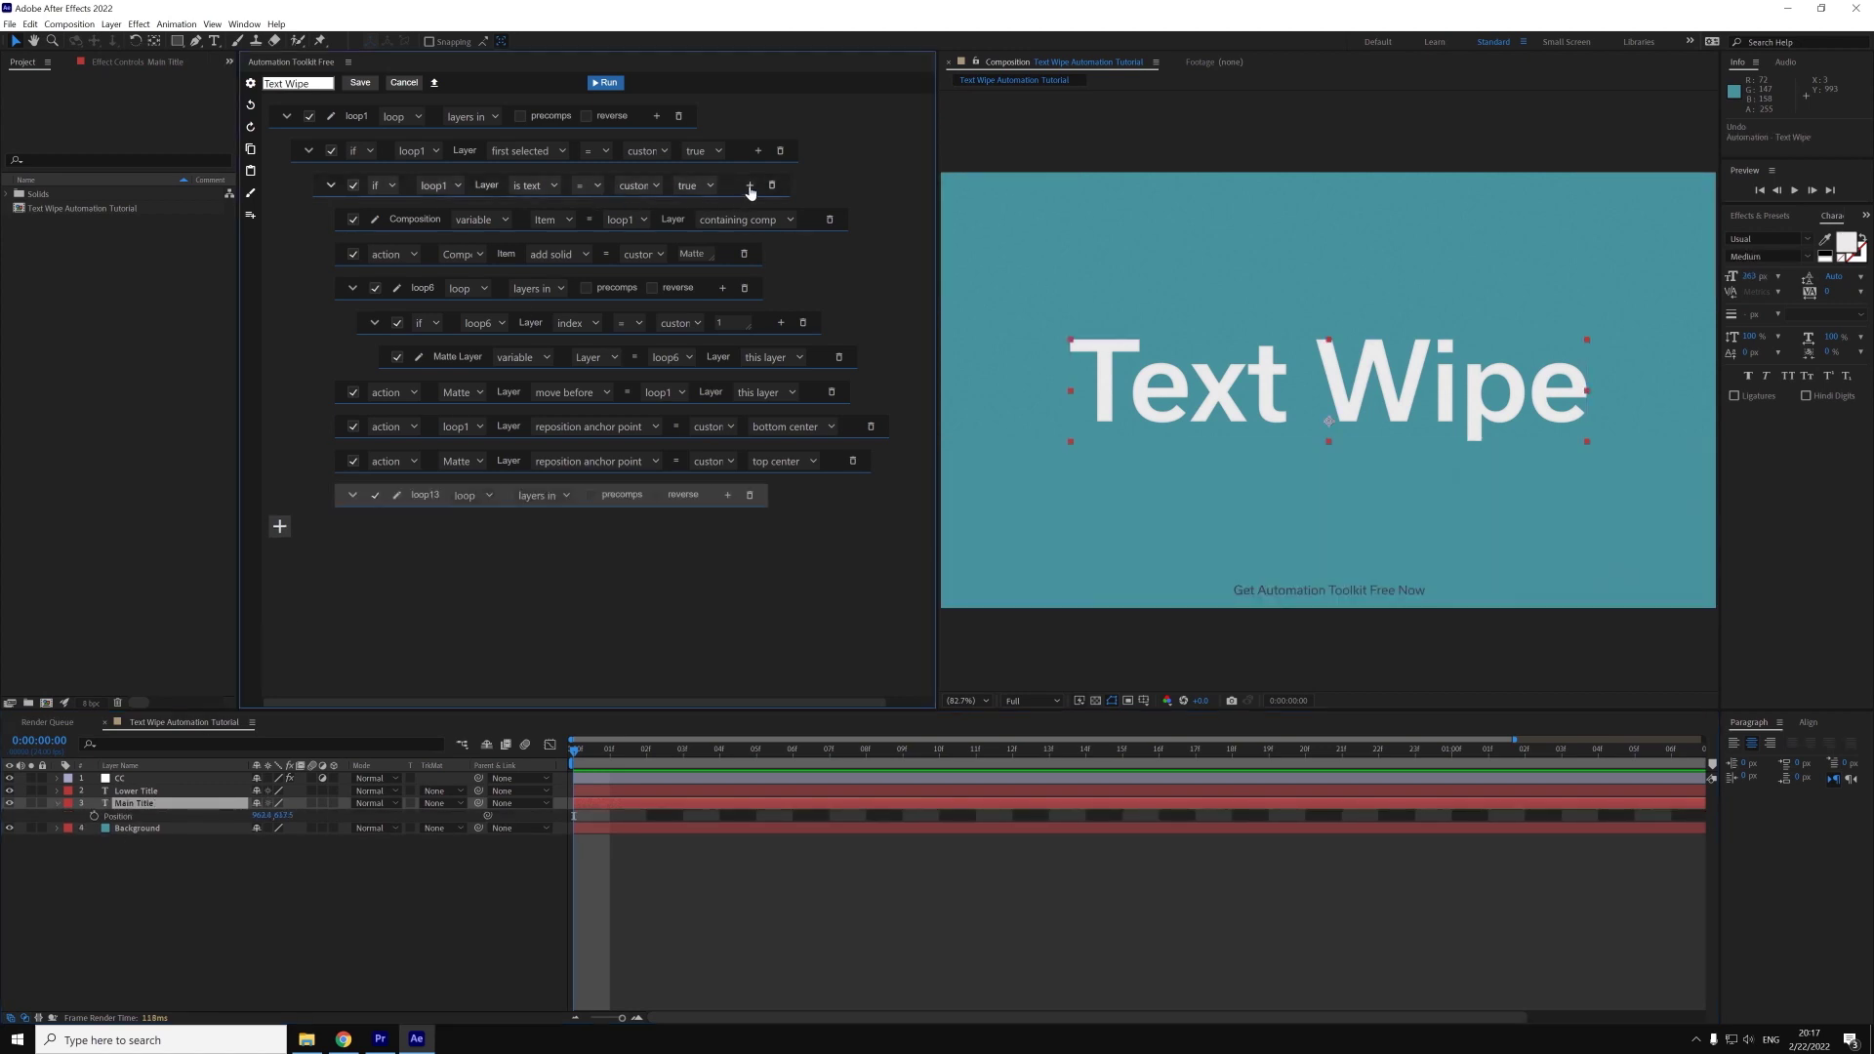
click(470, 494)
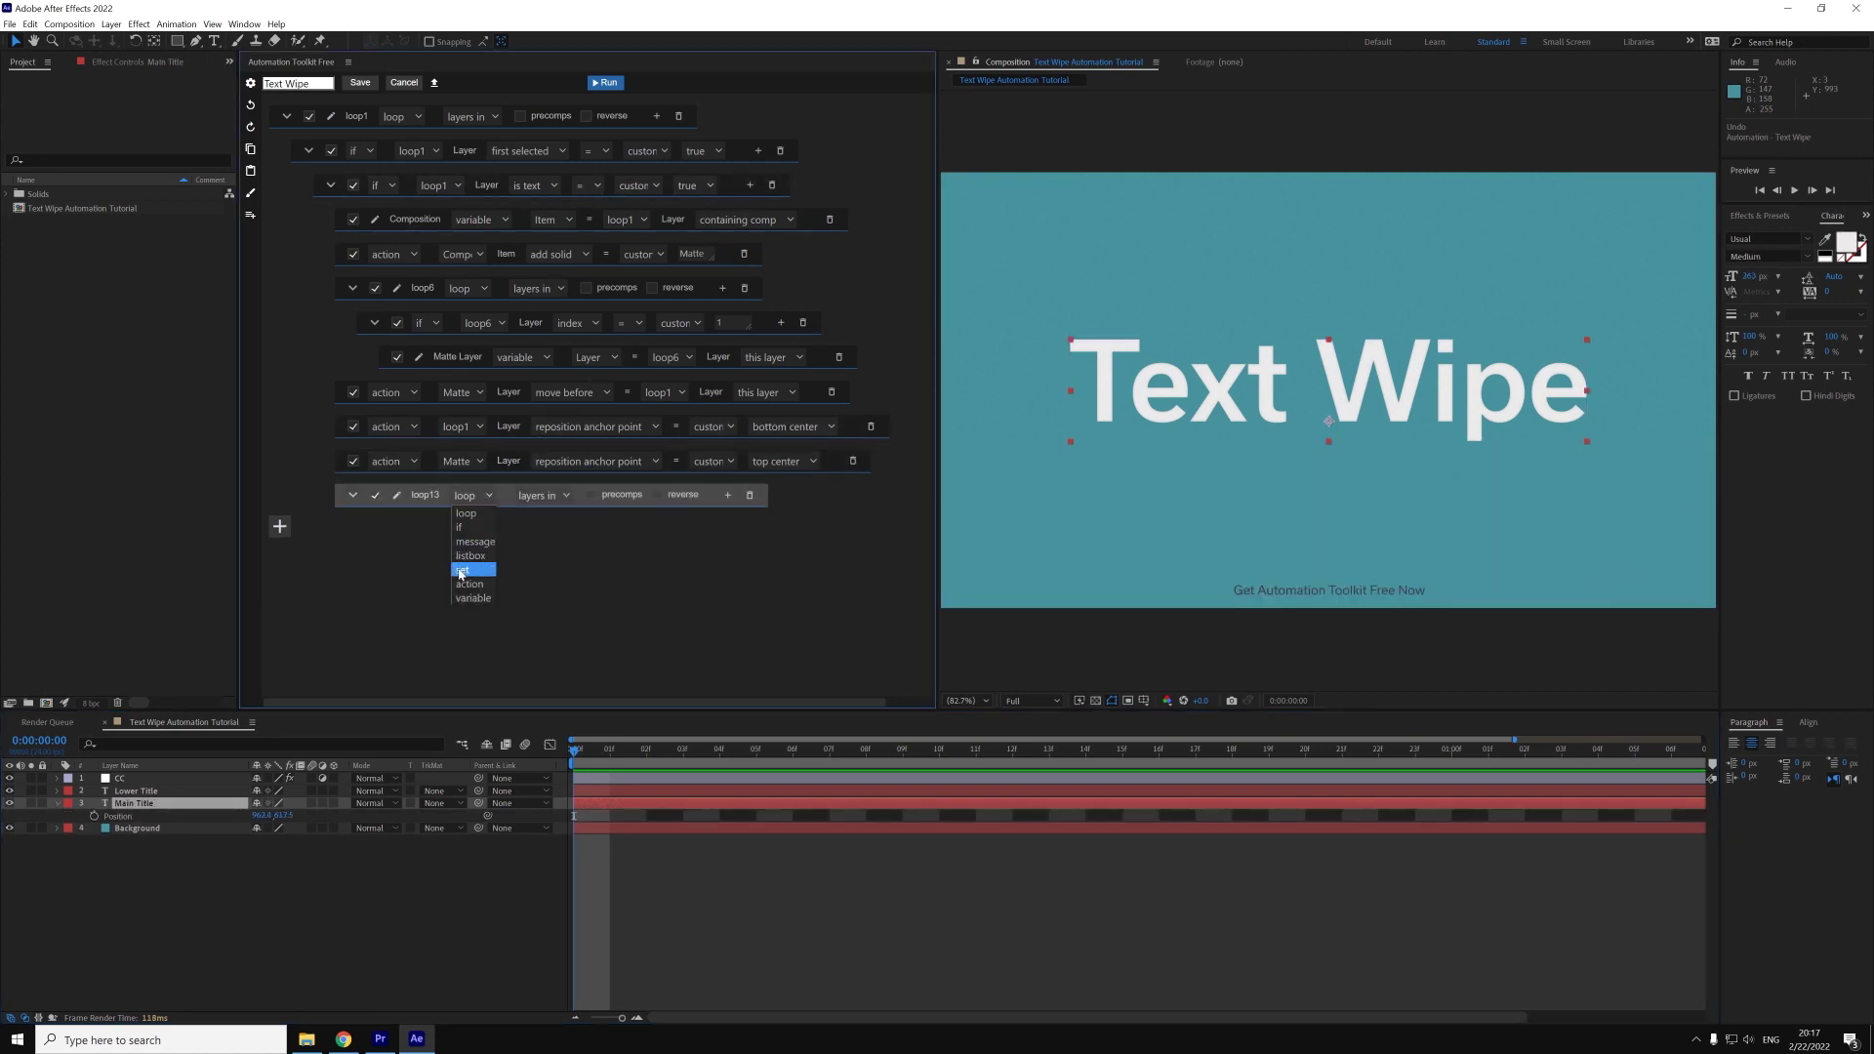
click(463, 570)
click(535, 495)
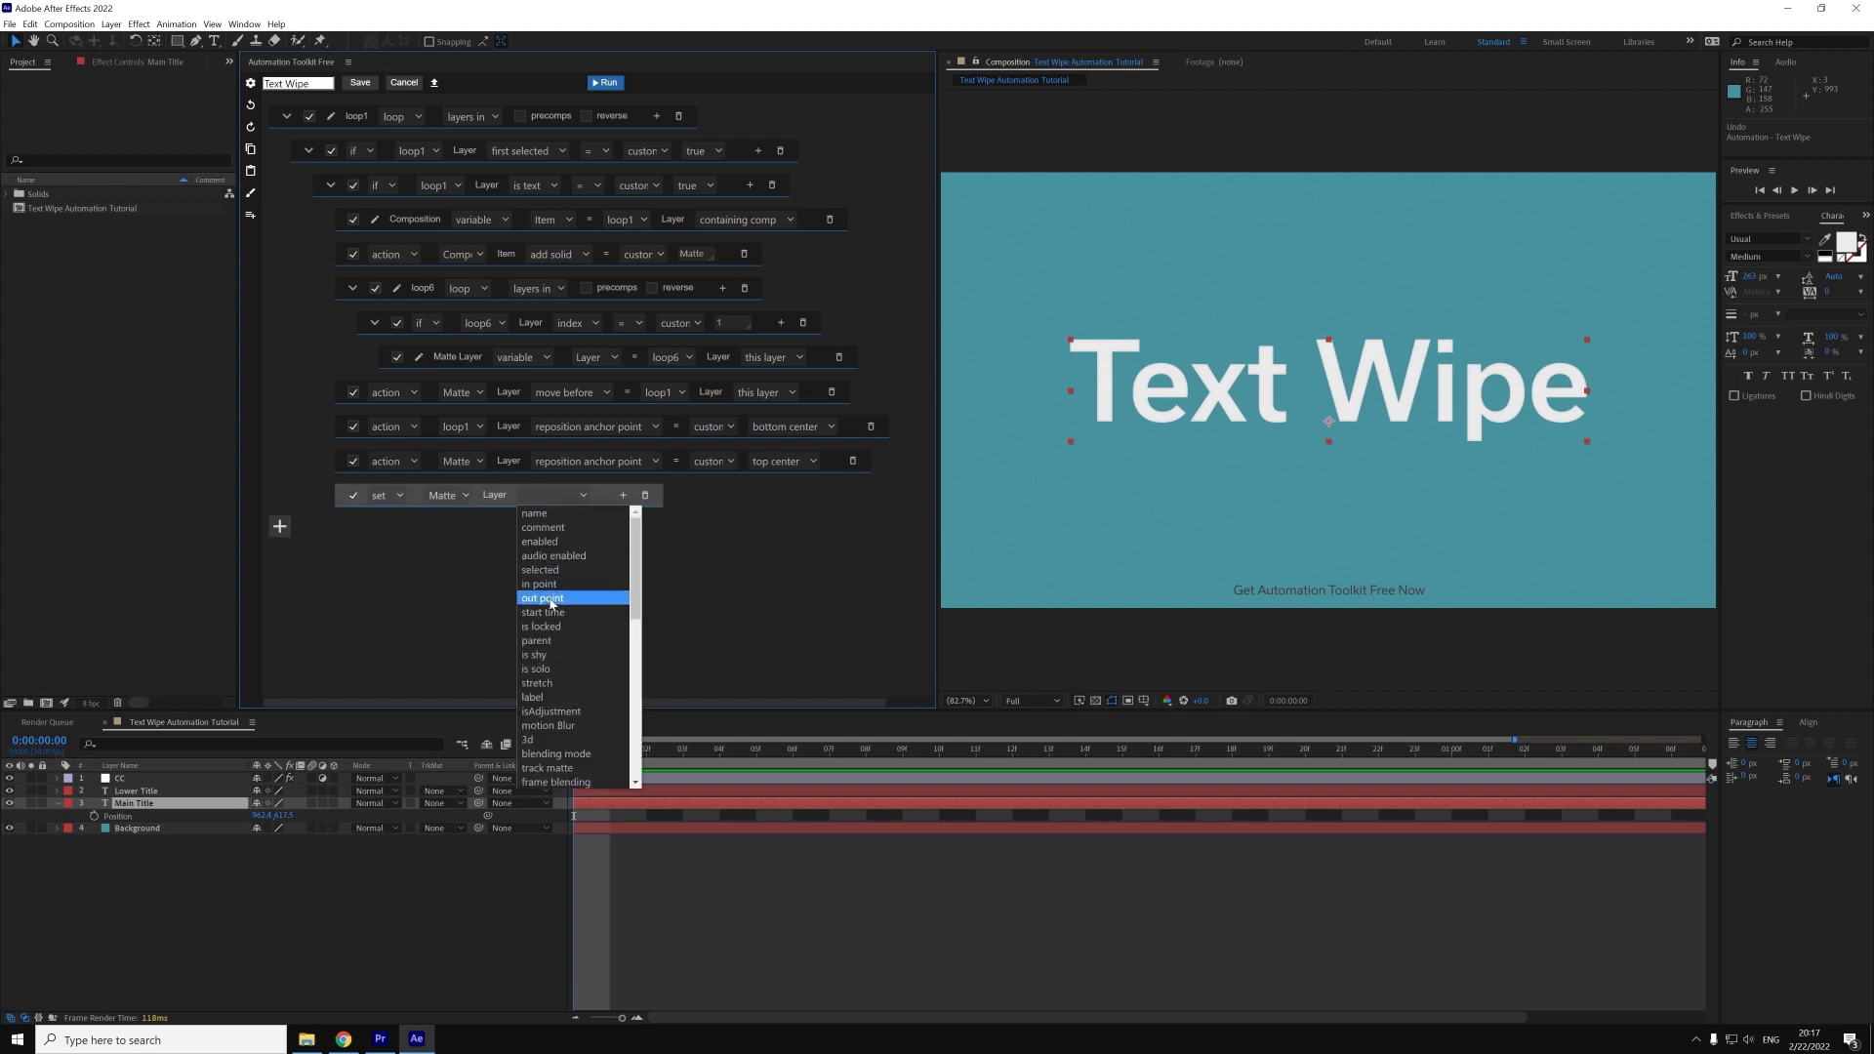
scroll(561, 644, down, 2)
click(564, 722)
click(639, 495)
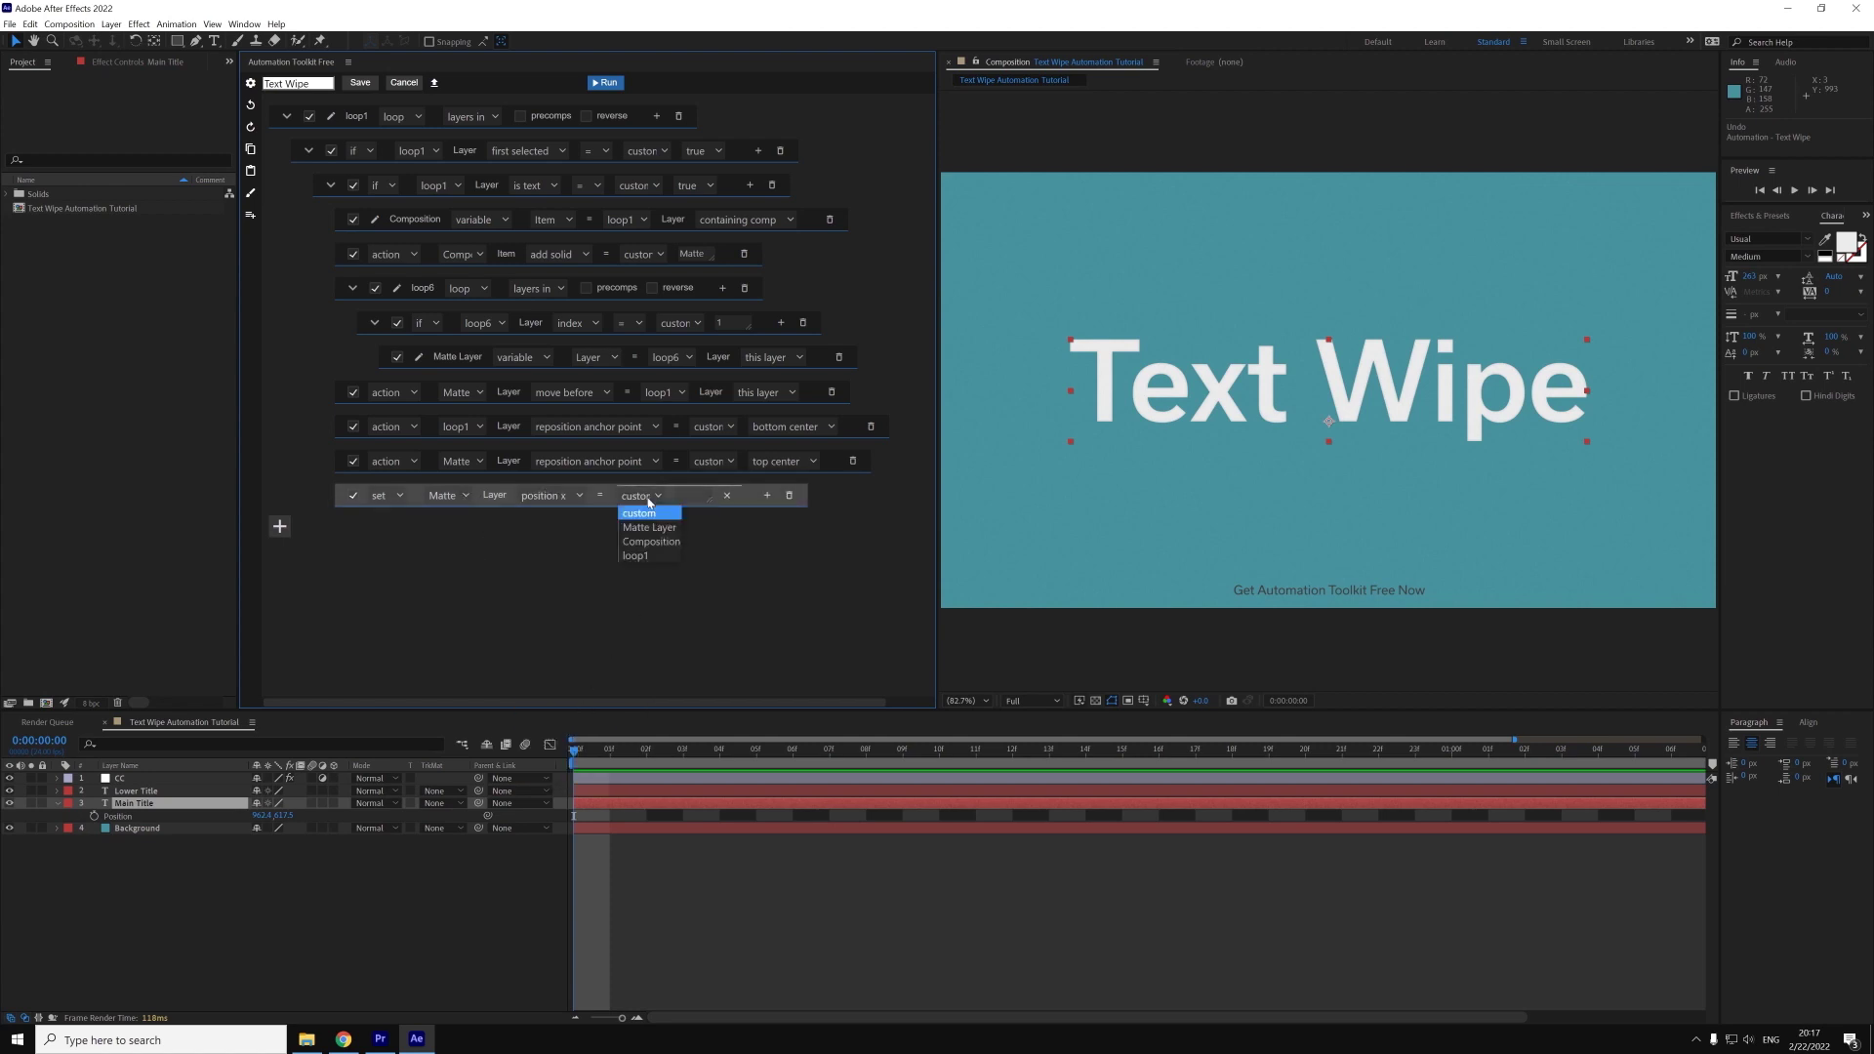
click(649, 554)
click(742, 494)
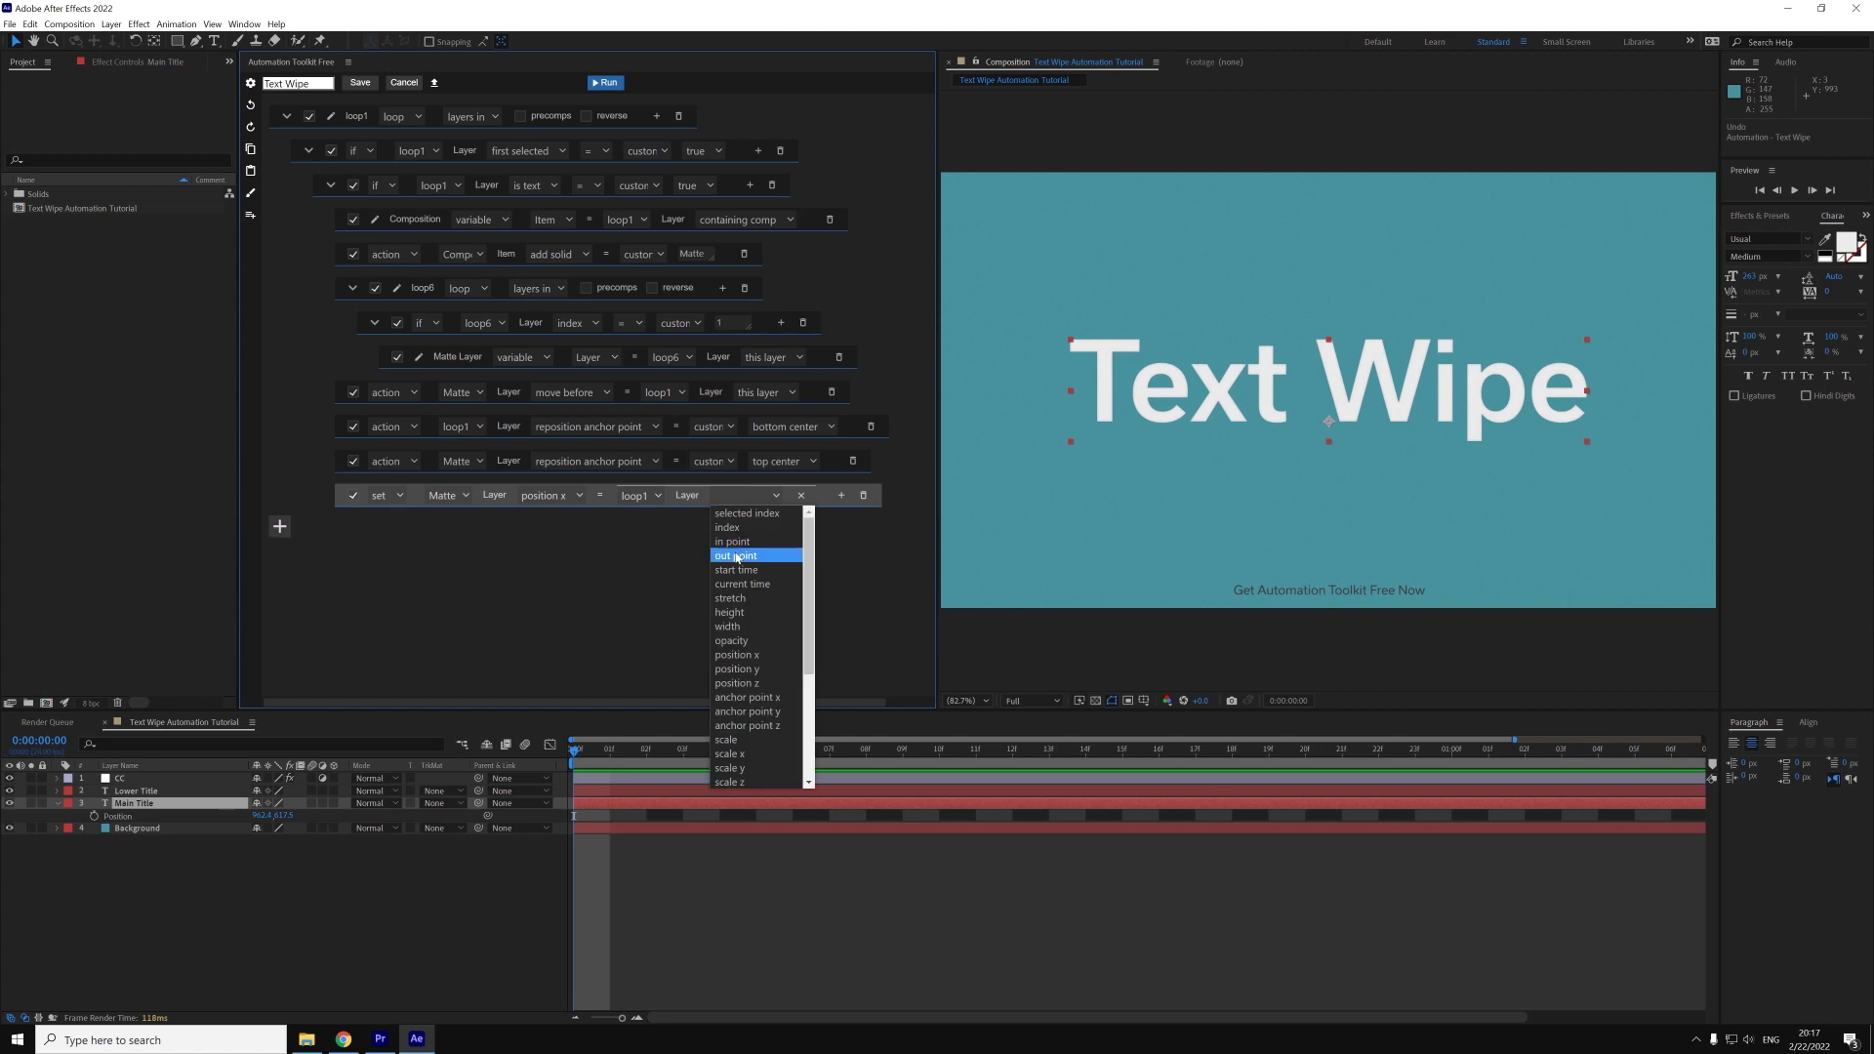
click(750, 655)
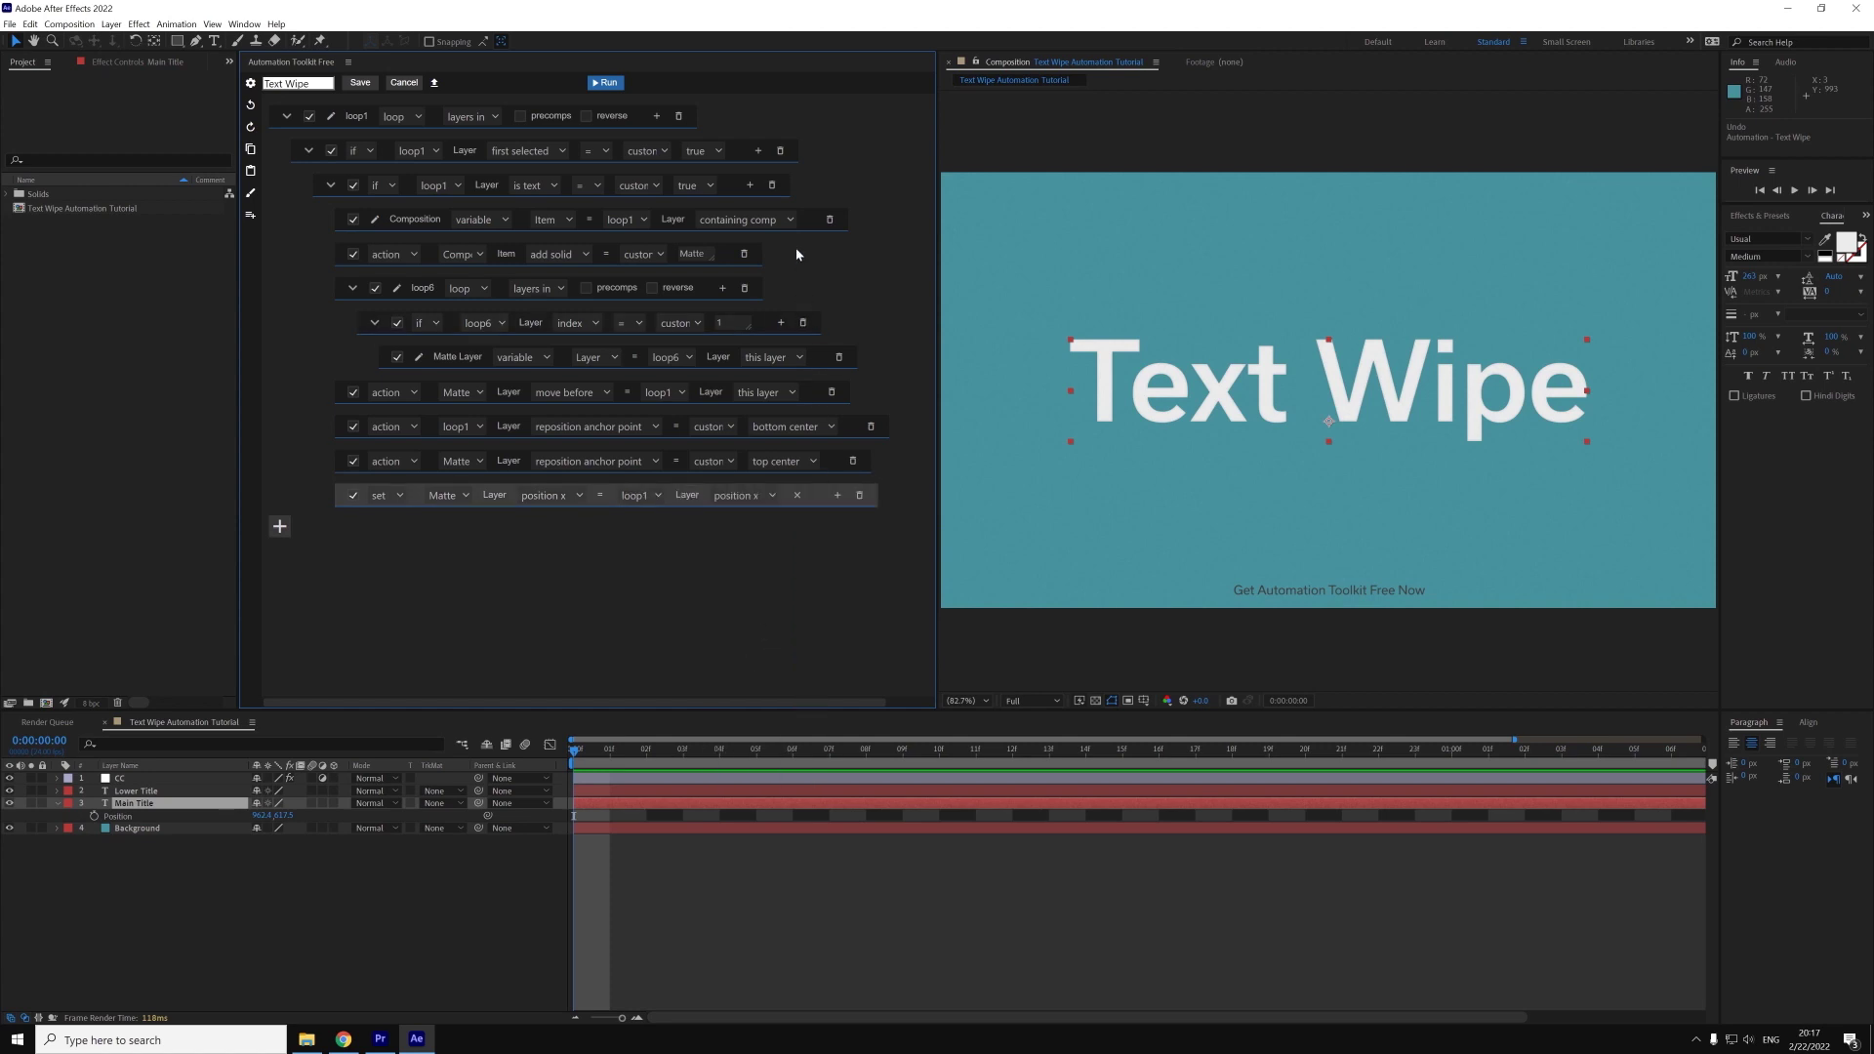
- Add a set line under the is text condition that sets Matte Layer's position y to loop1's position y
click(748, 187)
click(479, 530)
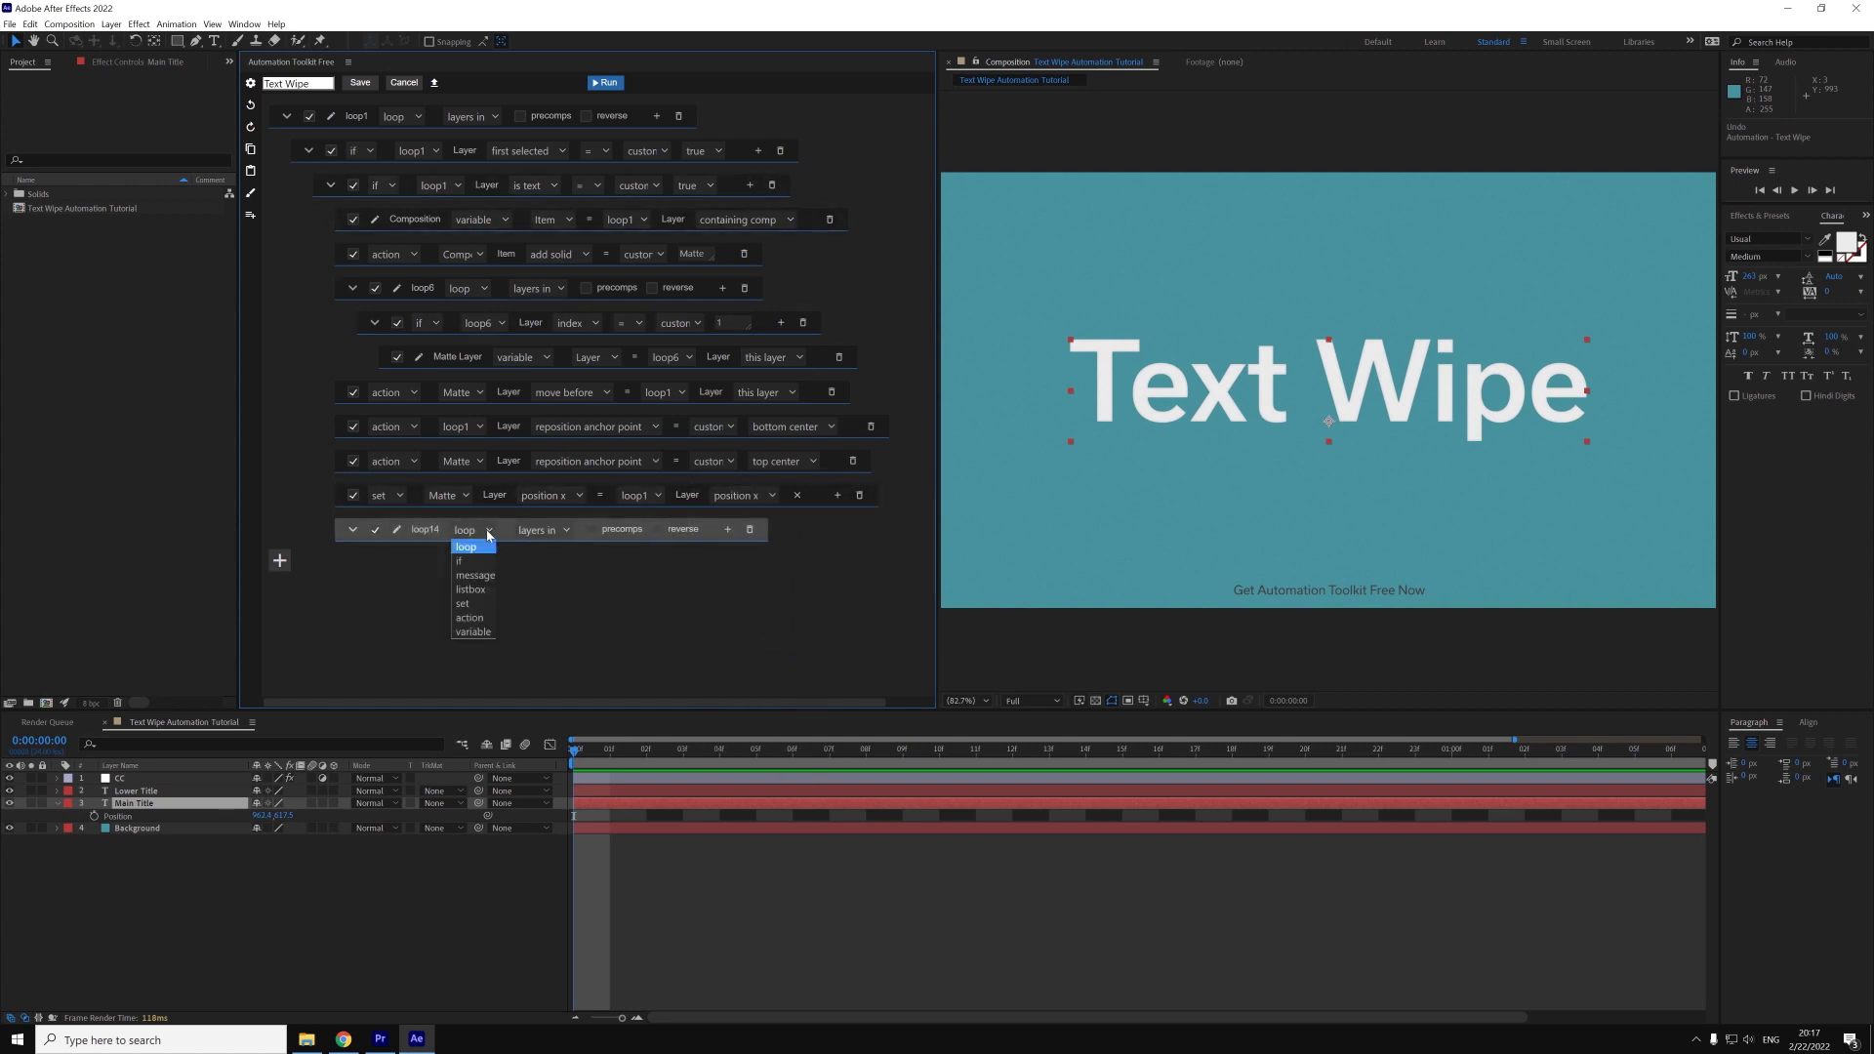
click(463, 603)
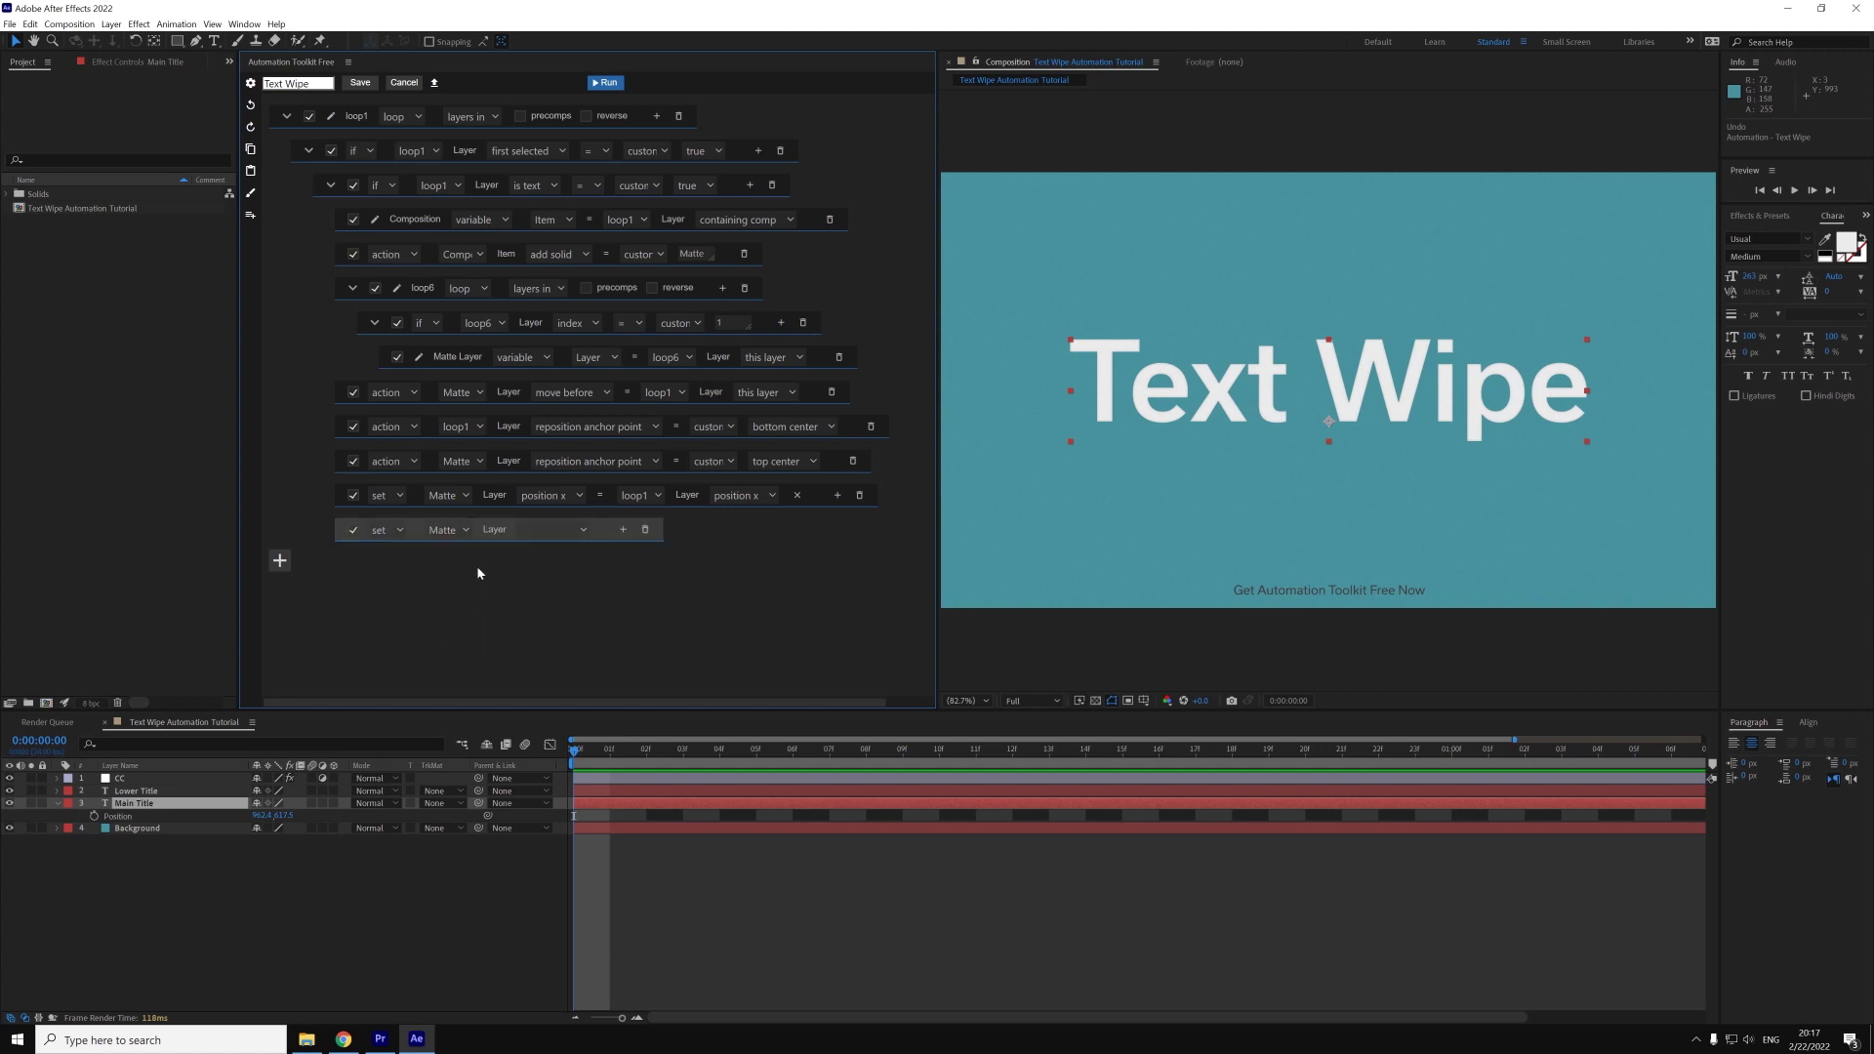
click(550, 530)
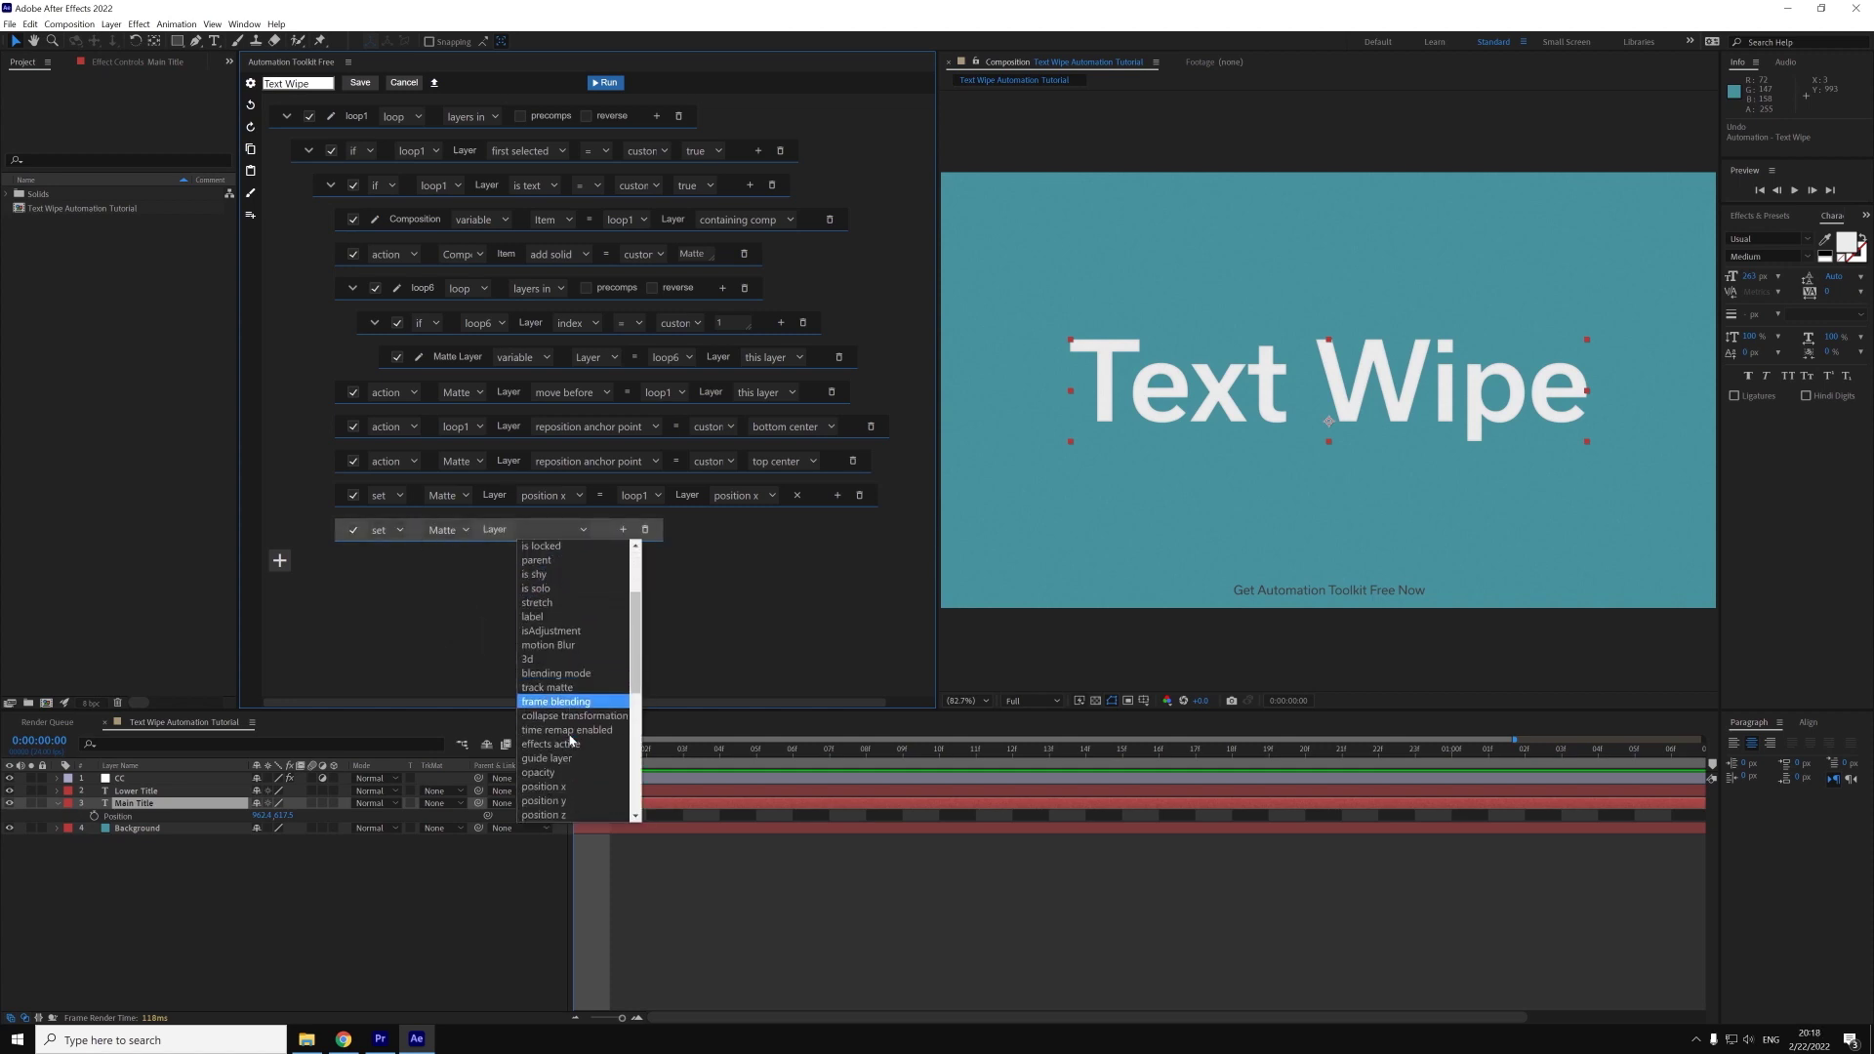
scroll(572, 723, down, 3)
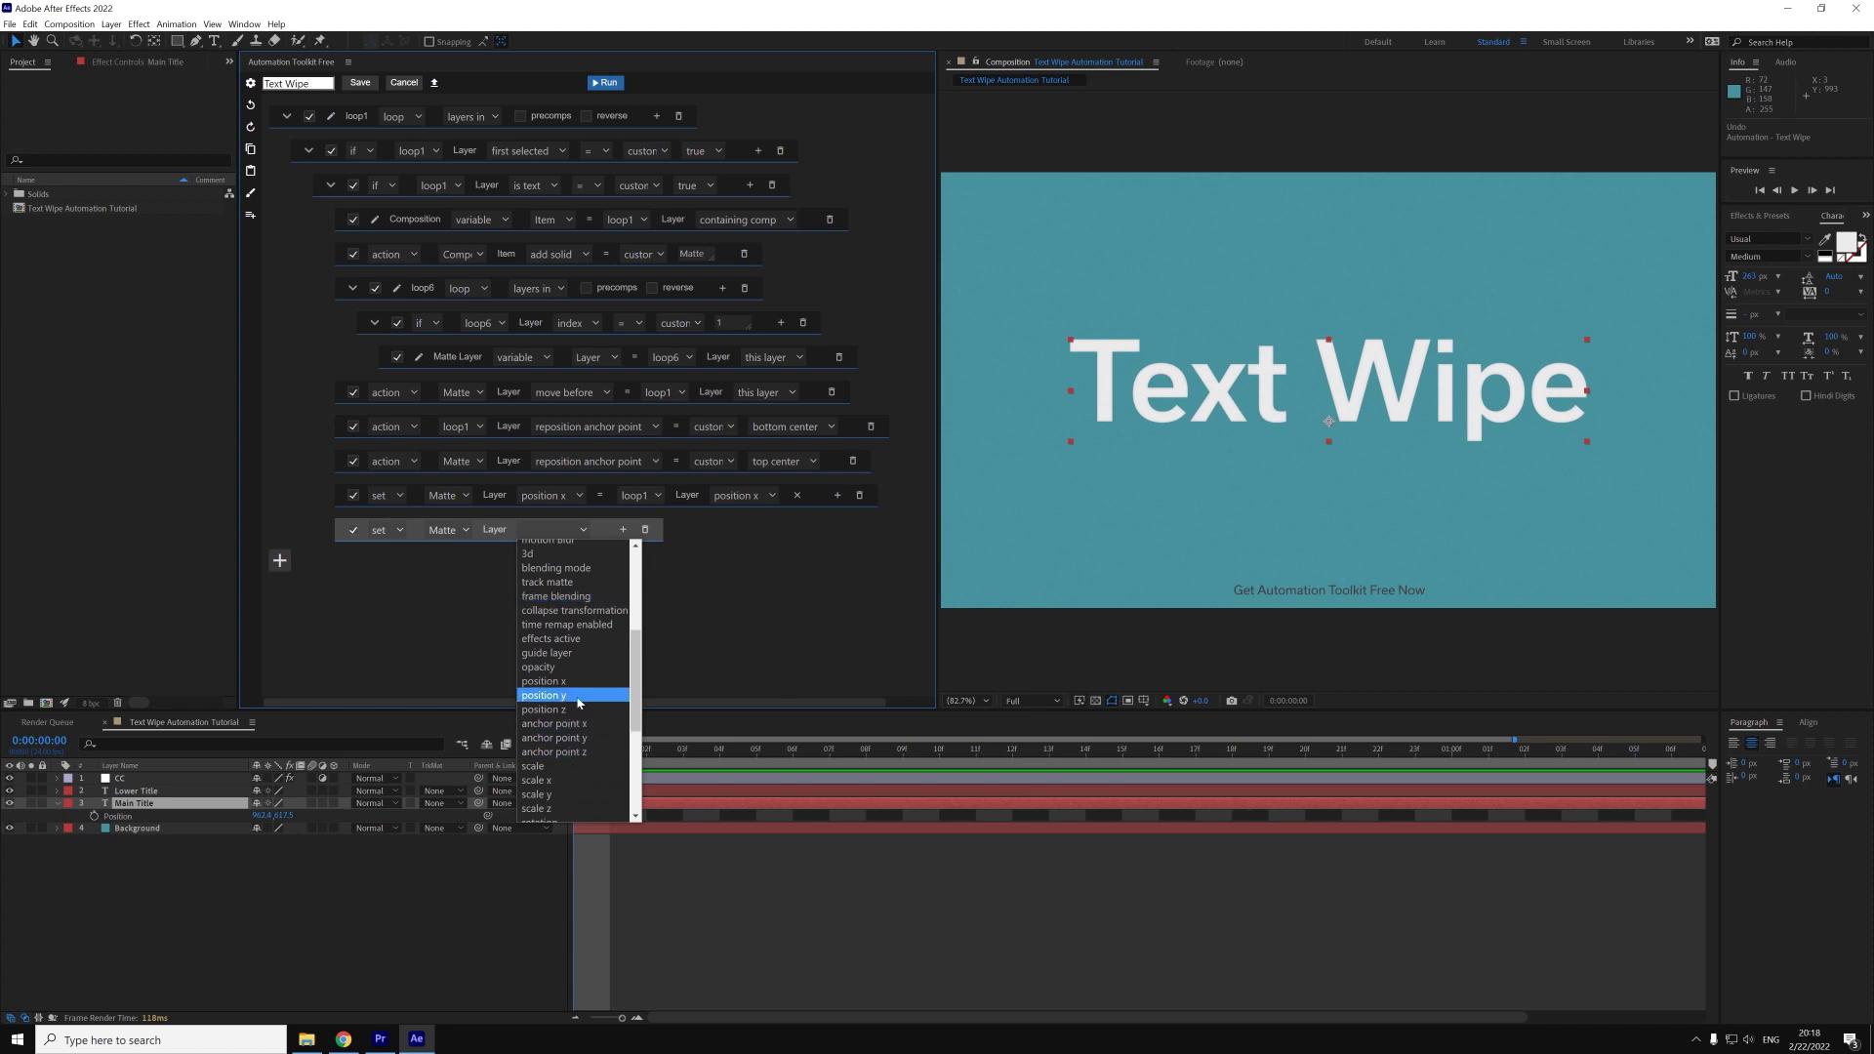
click(544, 695)
click(648, 533)
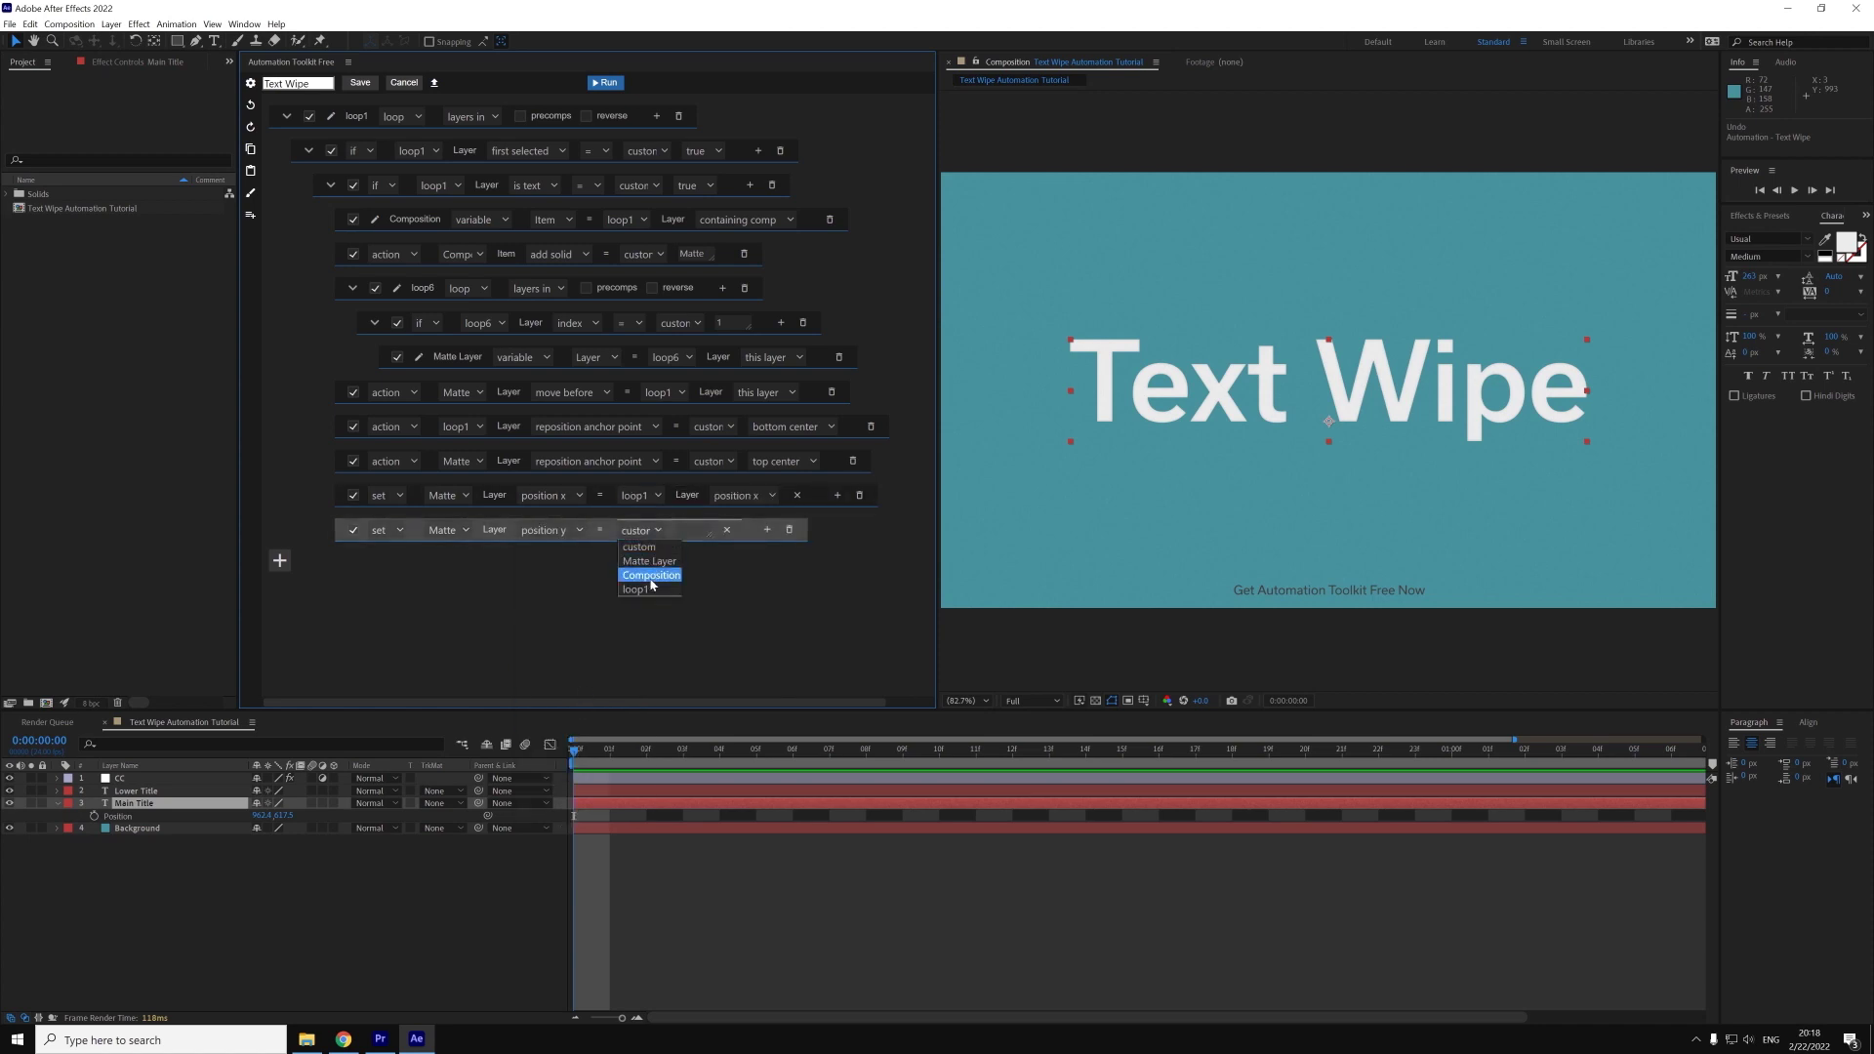
click(683, 578)
click(746, 533)
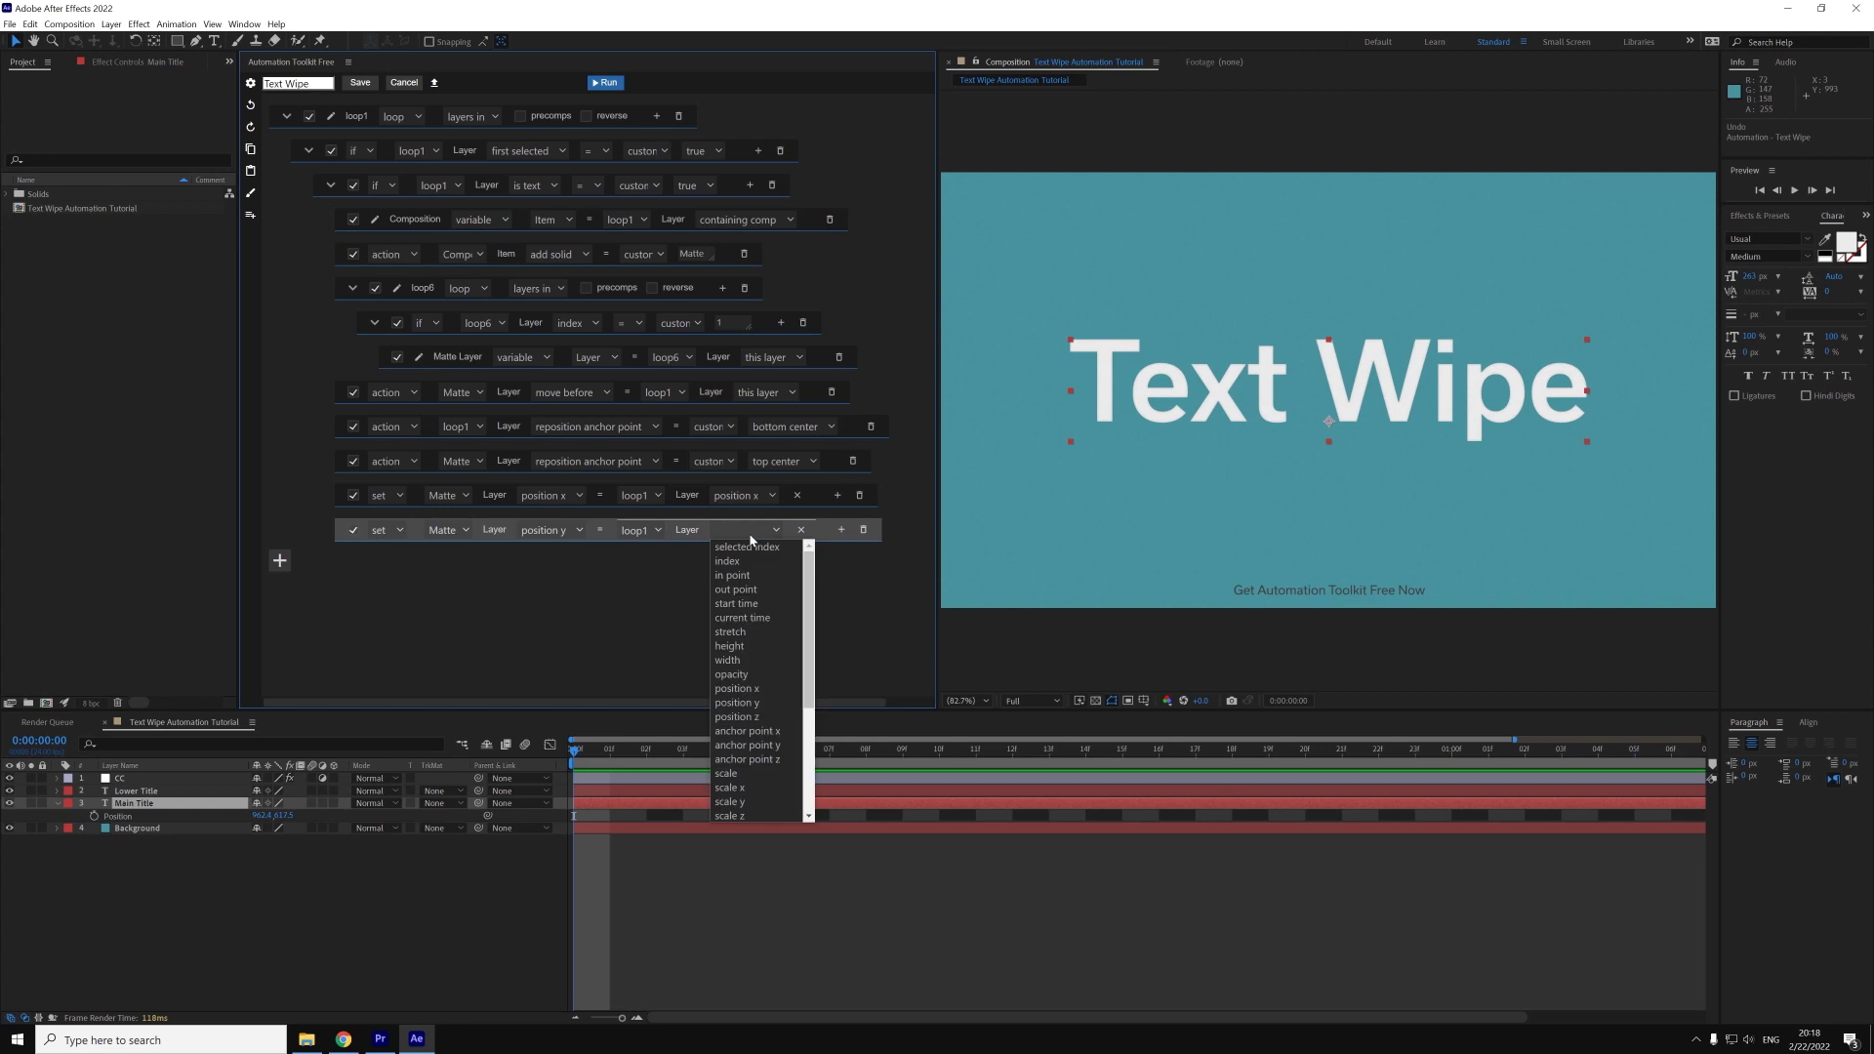
scroll(754, 614, up, 2)
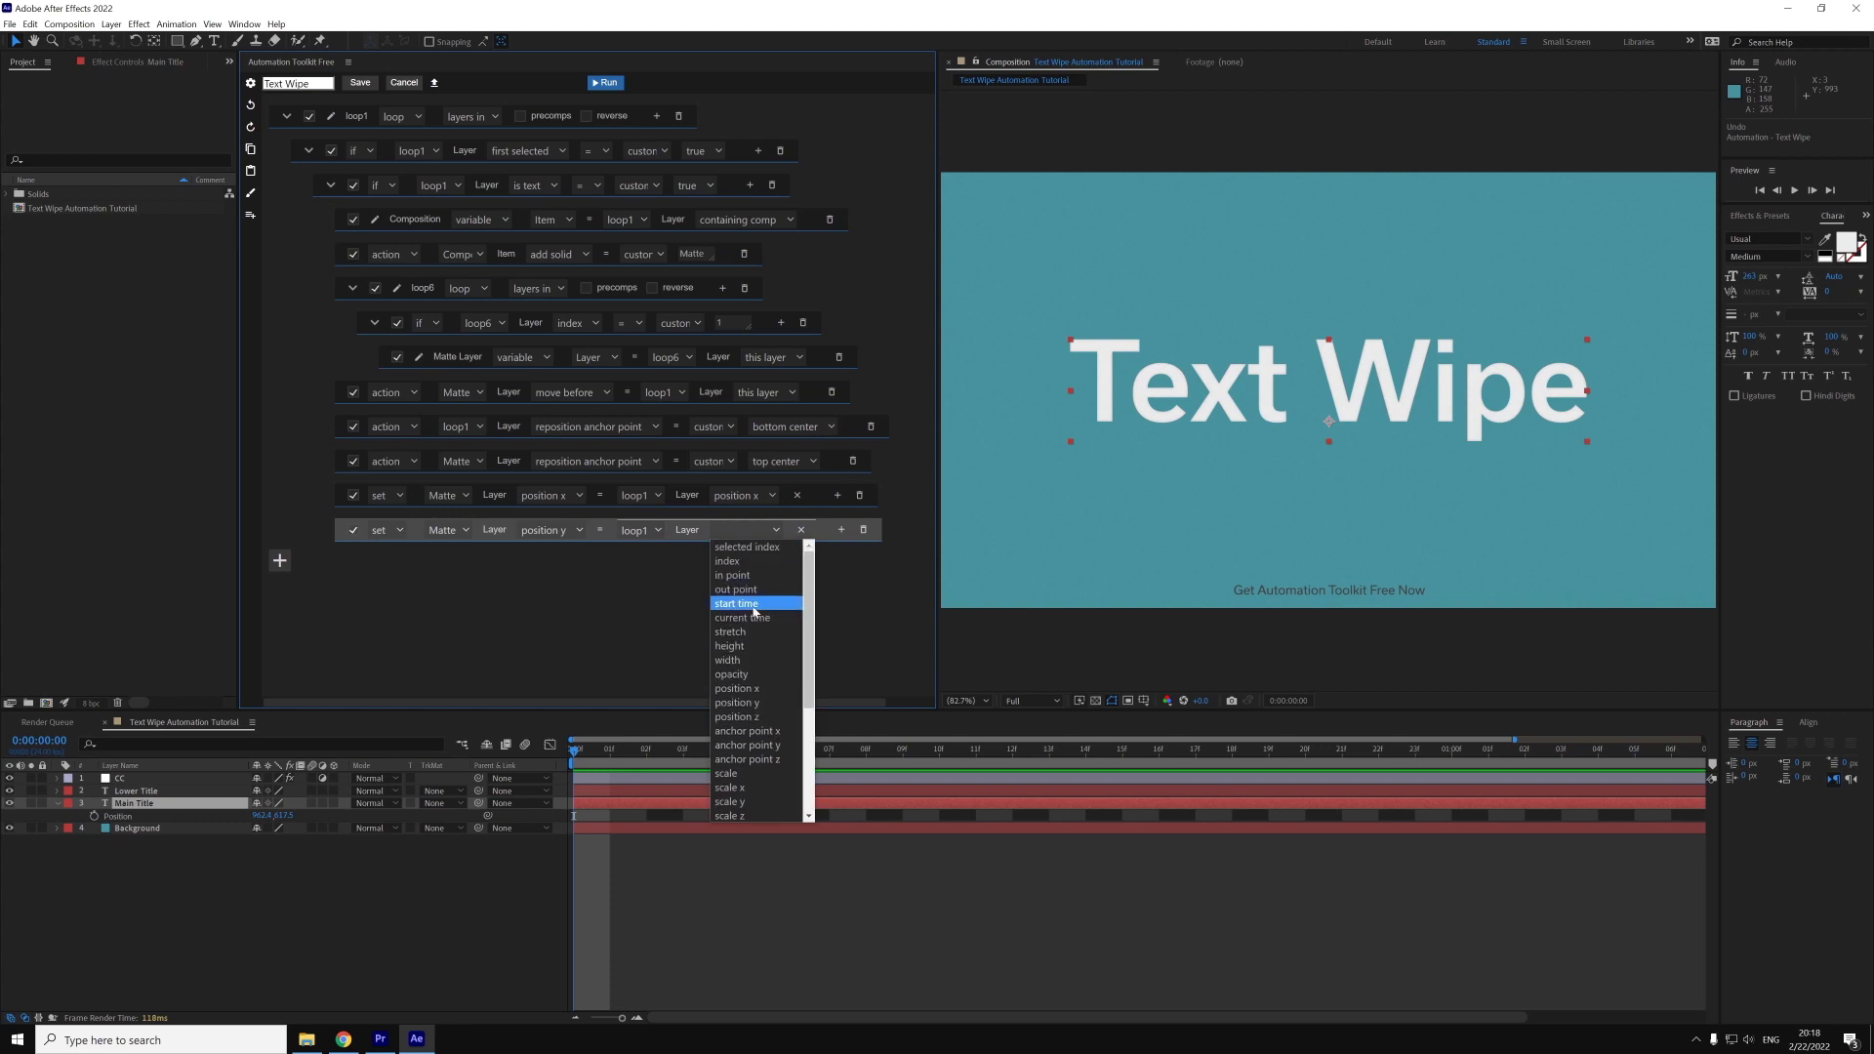
click(759, 702)
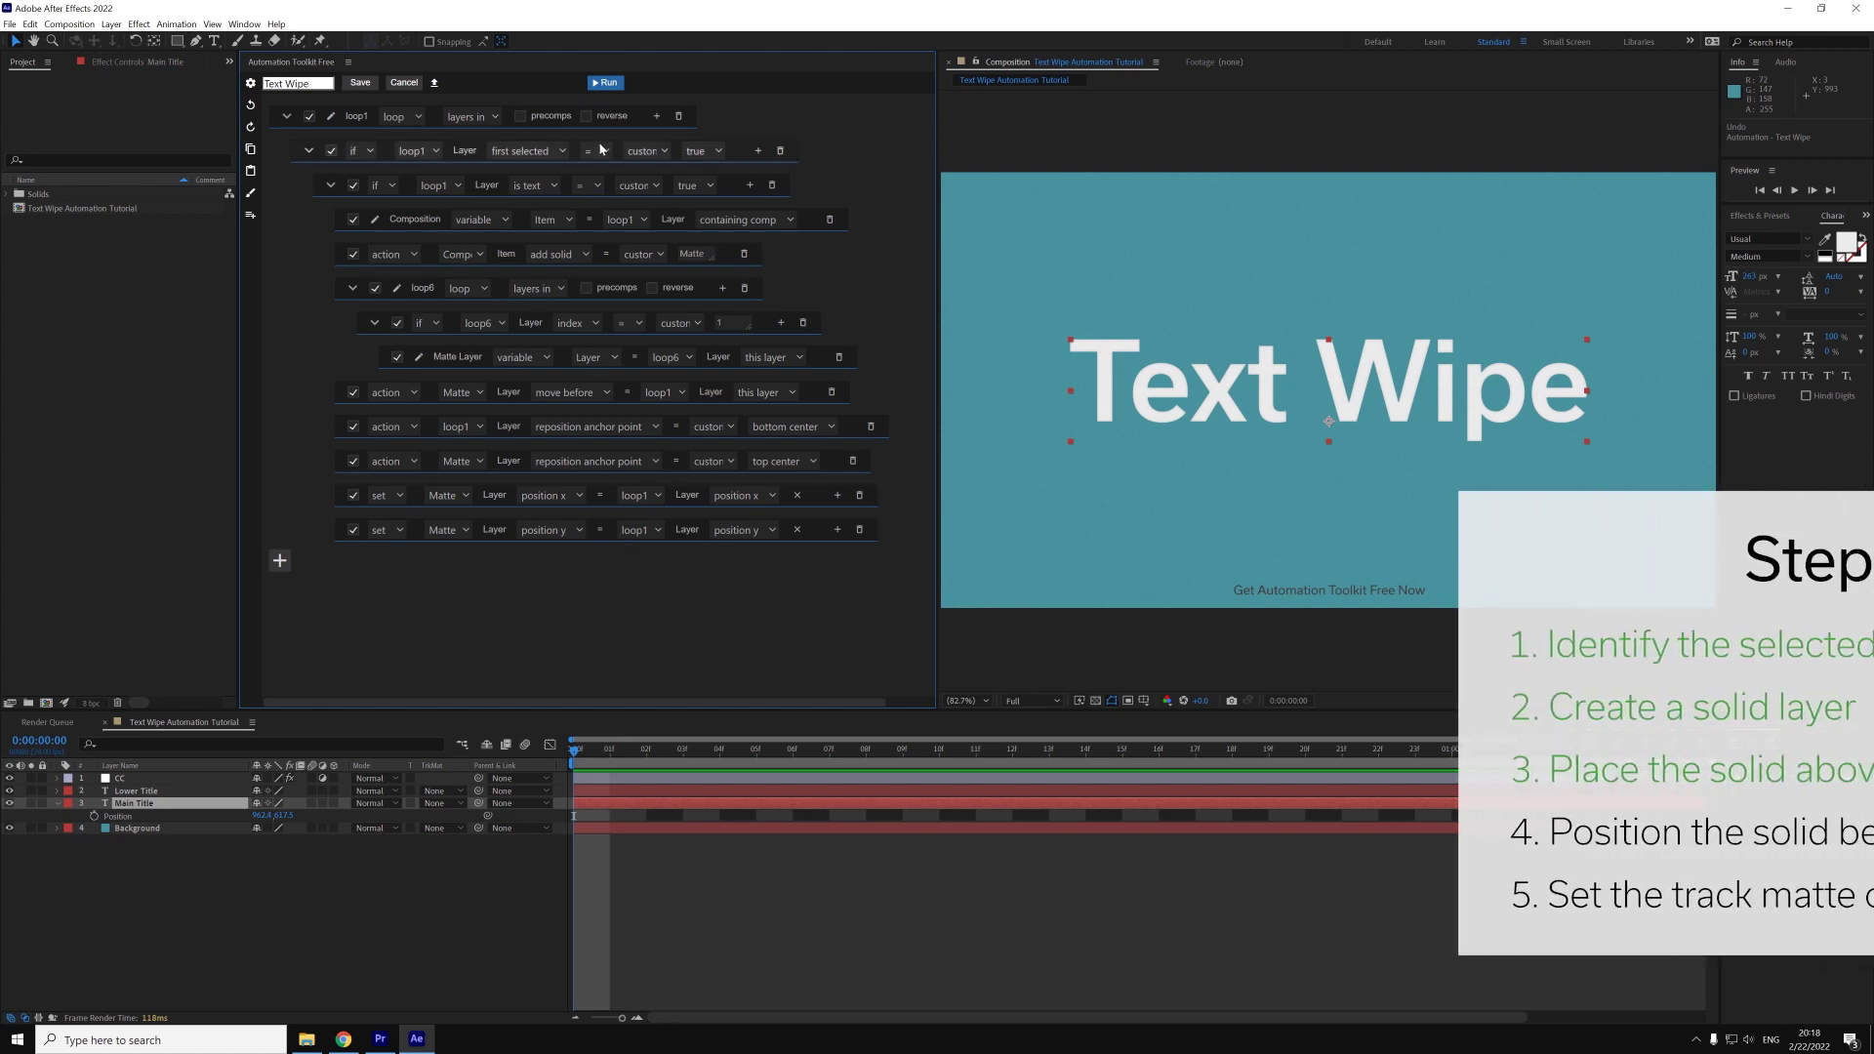
- Run the automation, check the Matte's placement and the Main Title's track matte options, and undo the run
click(606, 84)
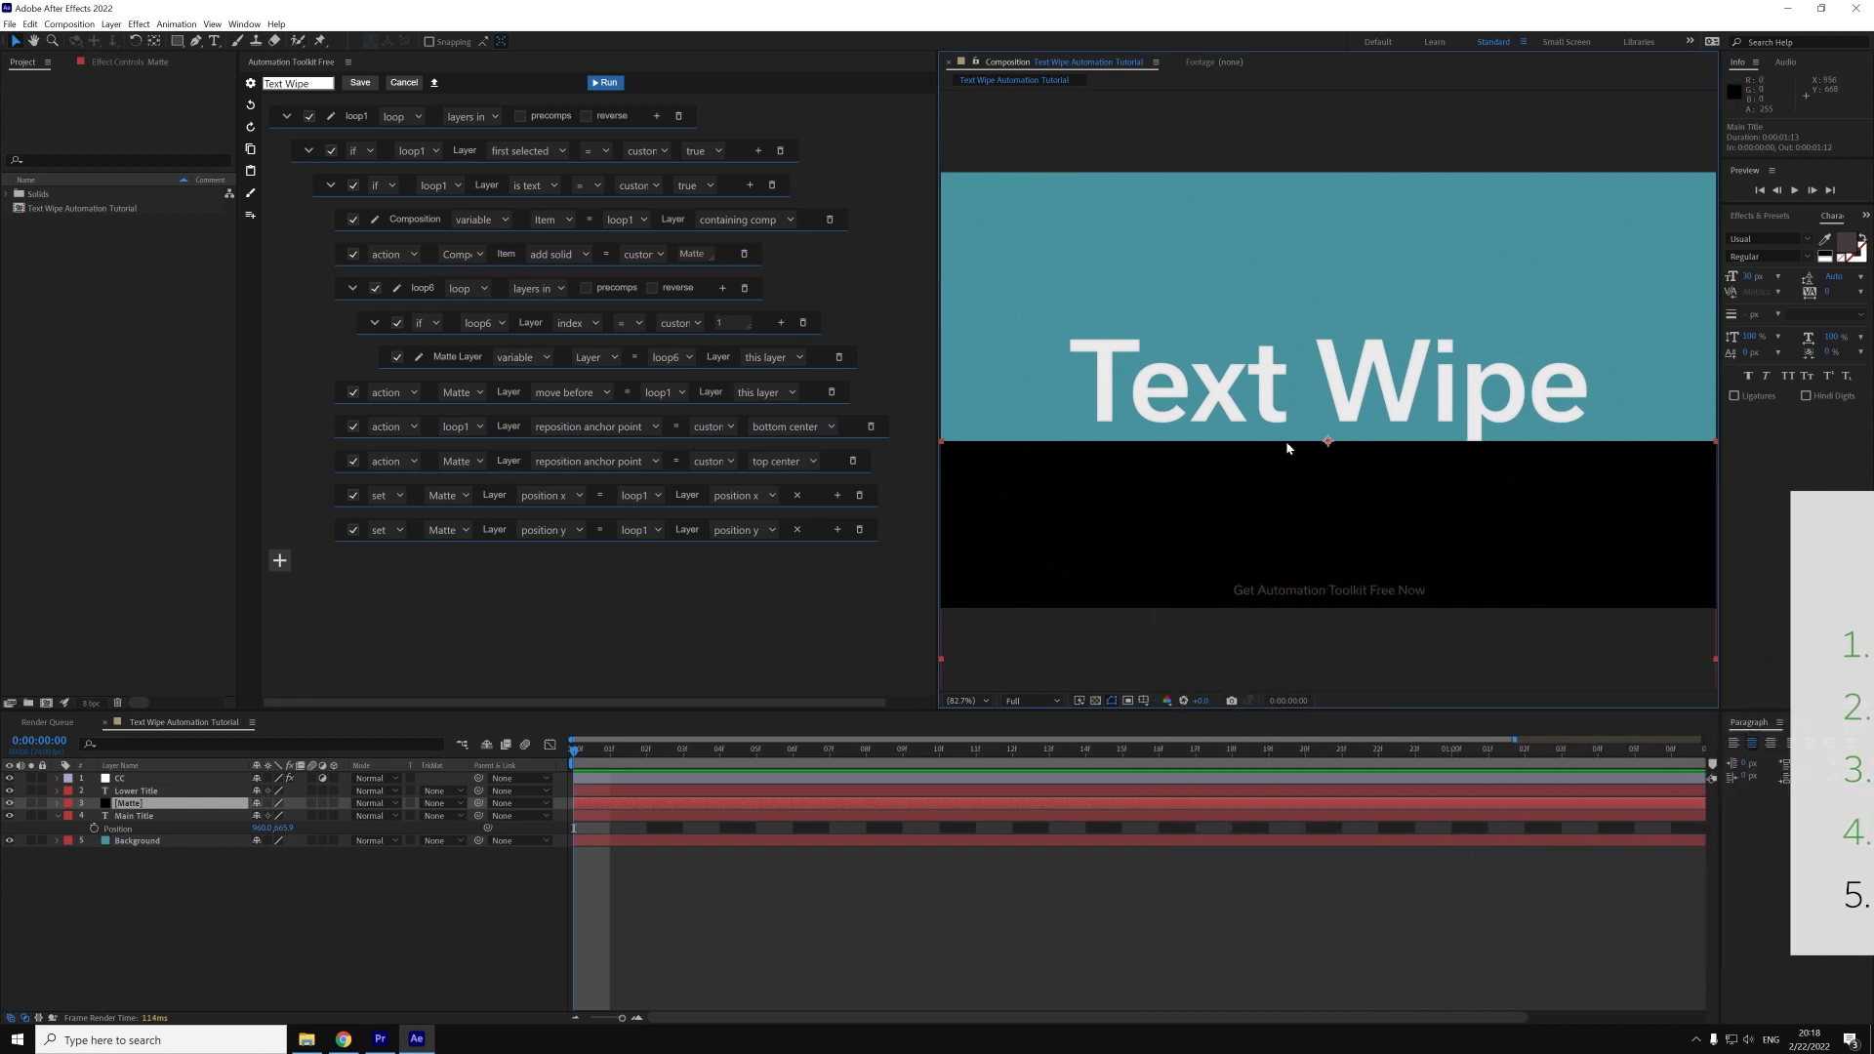
click(203, 811)
click(436, 816)
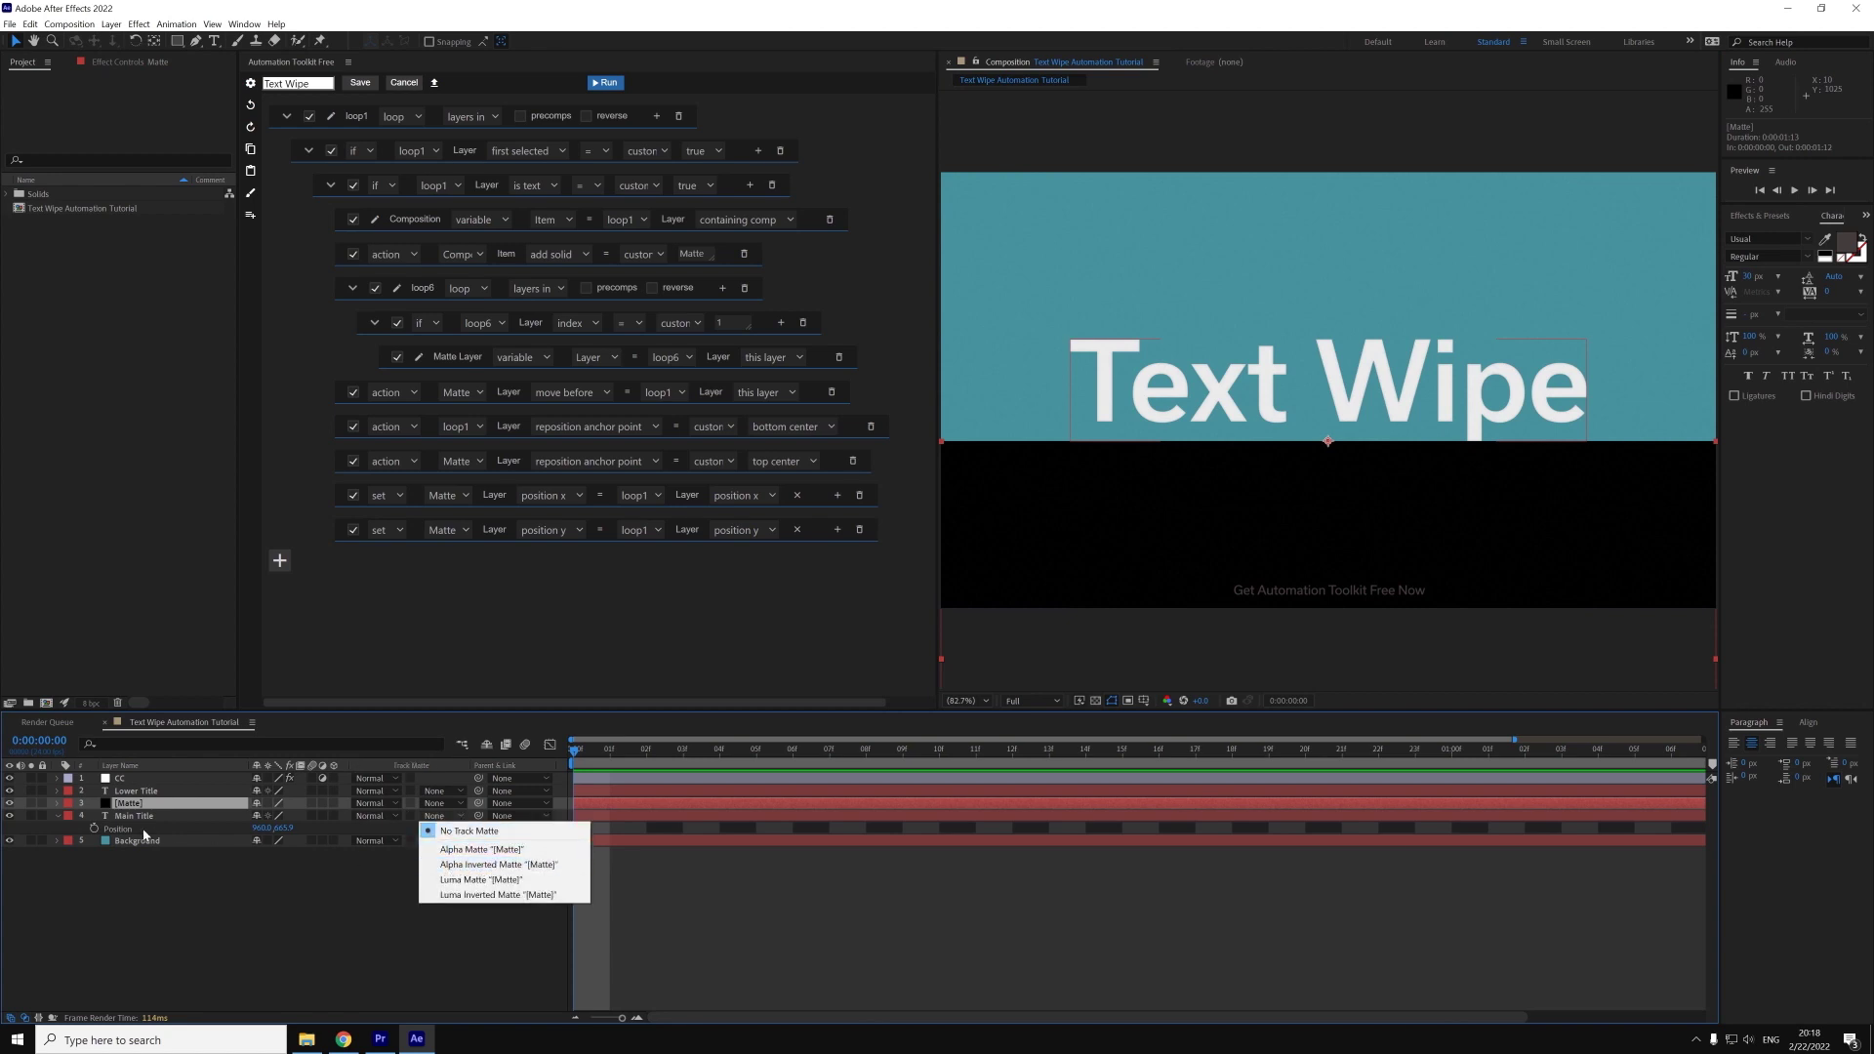
click(57, 817)
click(57, 817)
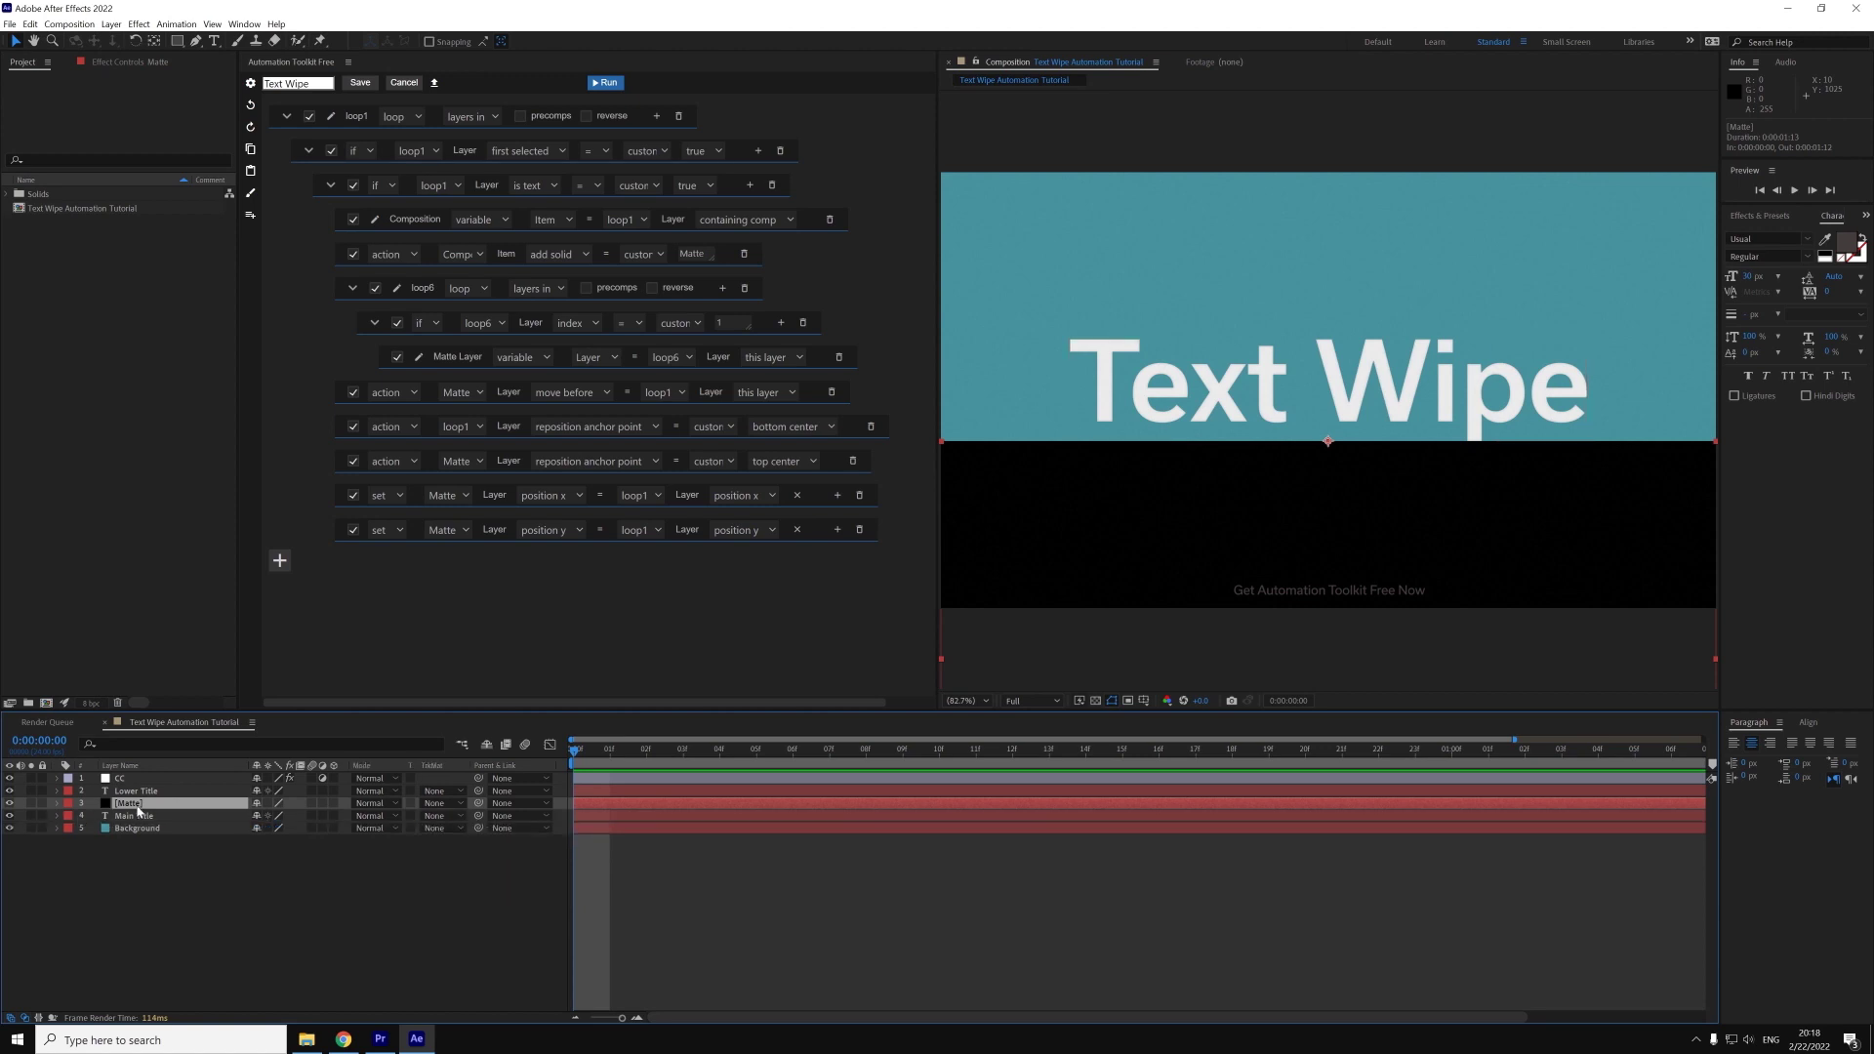
key(ctrl+z)
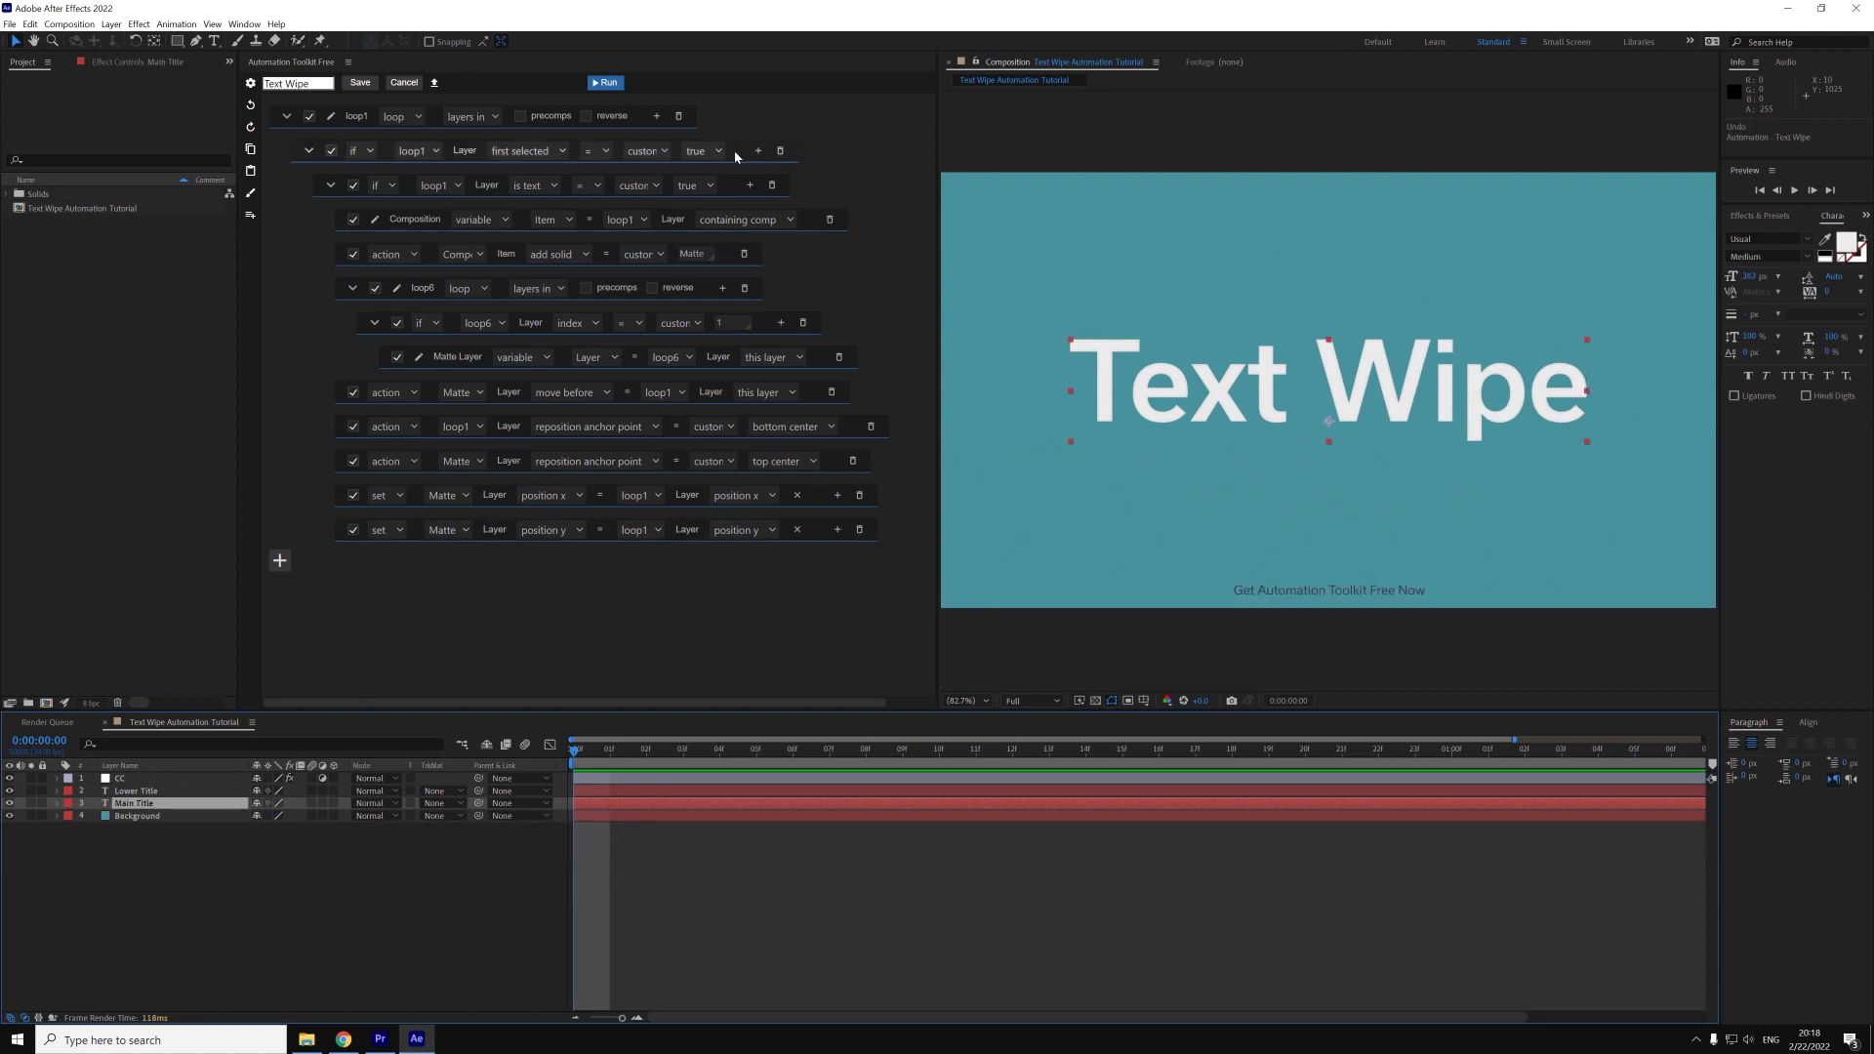
- Add a set line under the is text condition that sets loop1's track matte to Alpha Inverted Matte
click(749, 186)
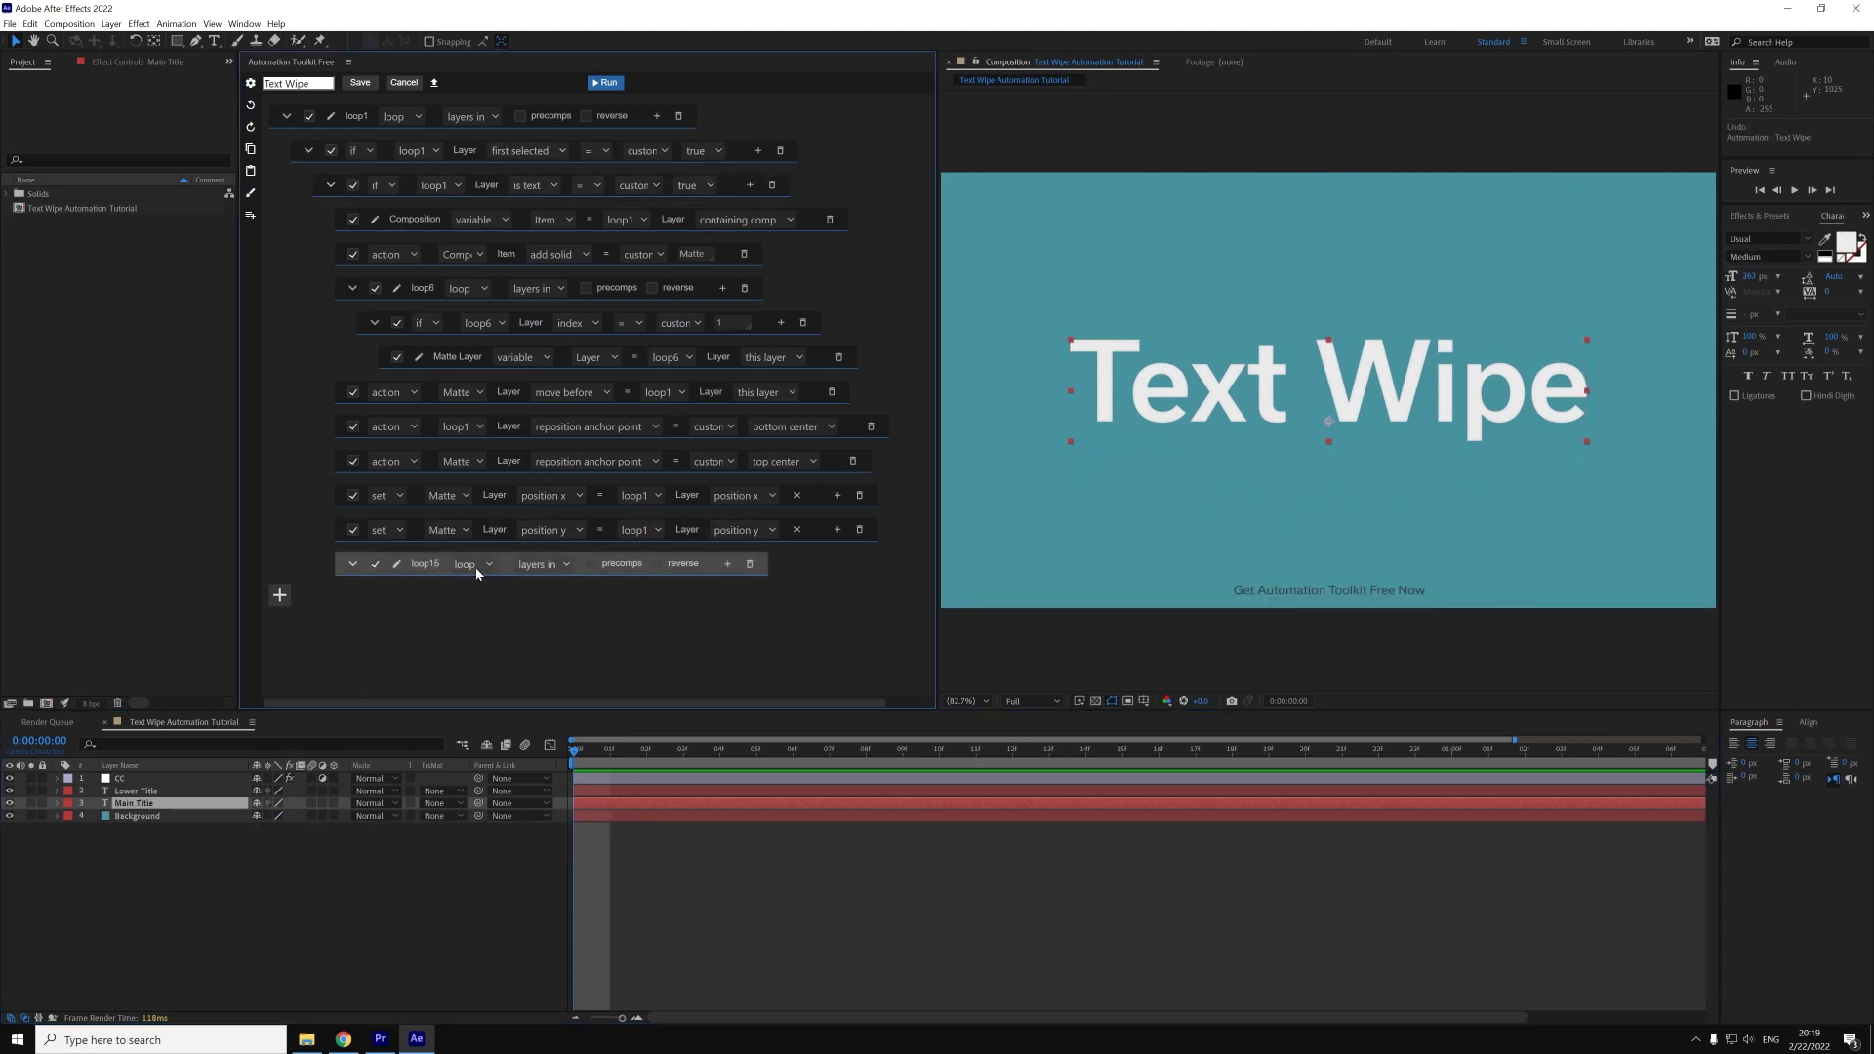
click(466, 564)
click(473, 638)
click(454, 565)
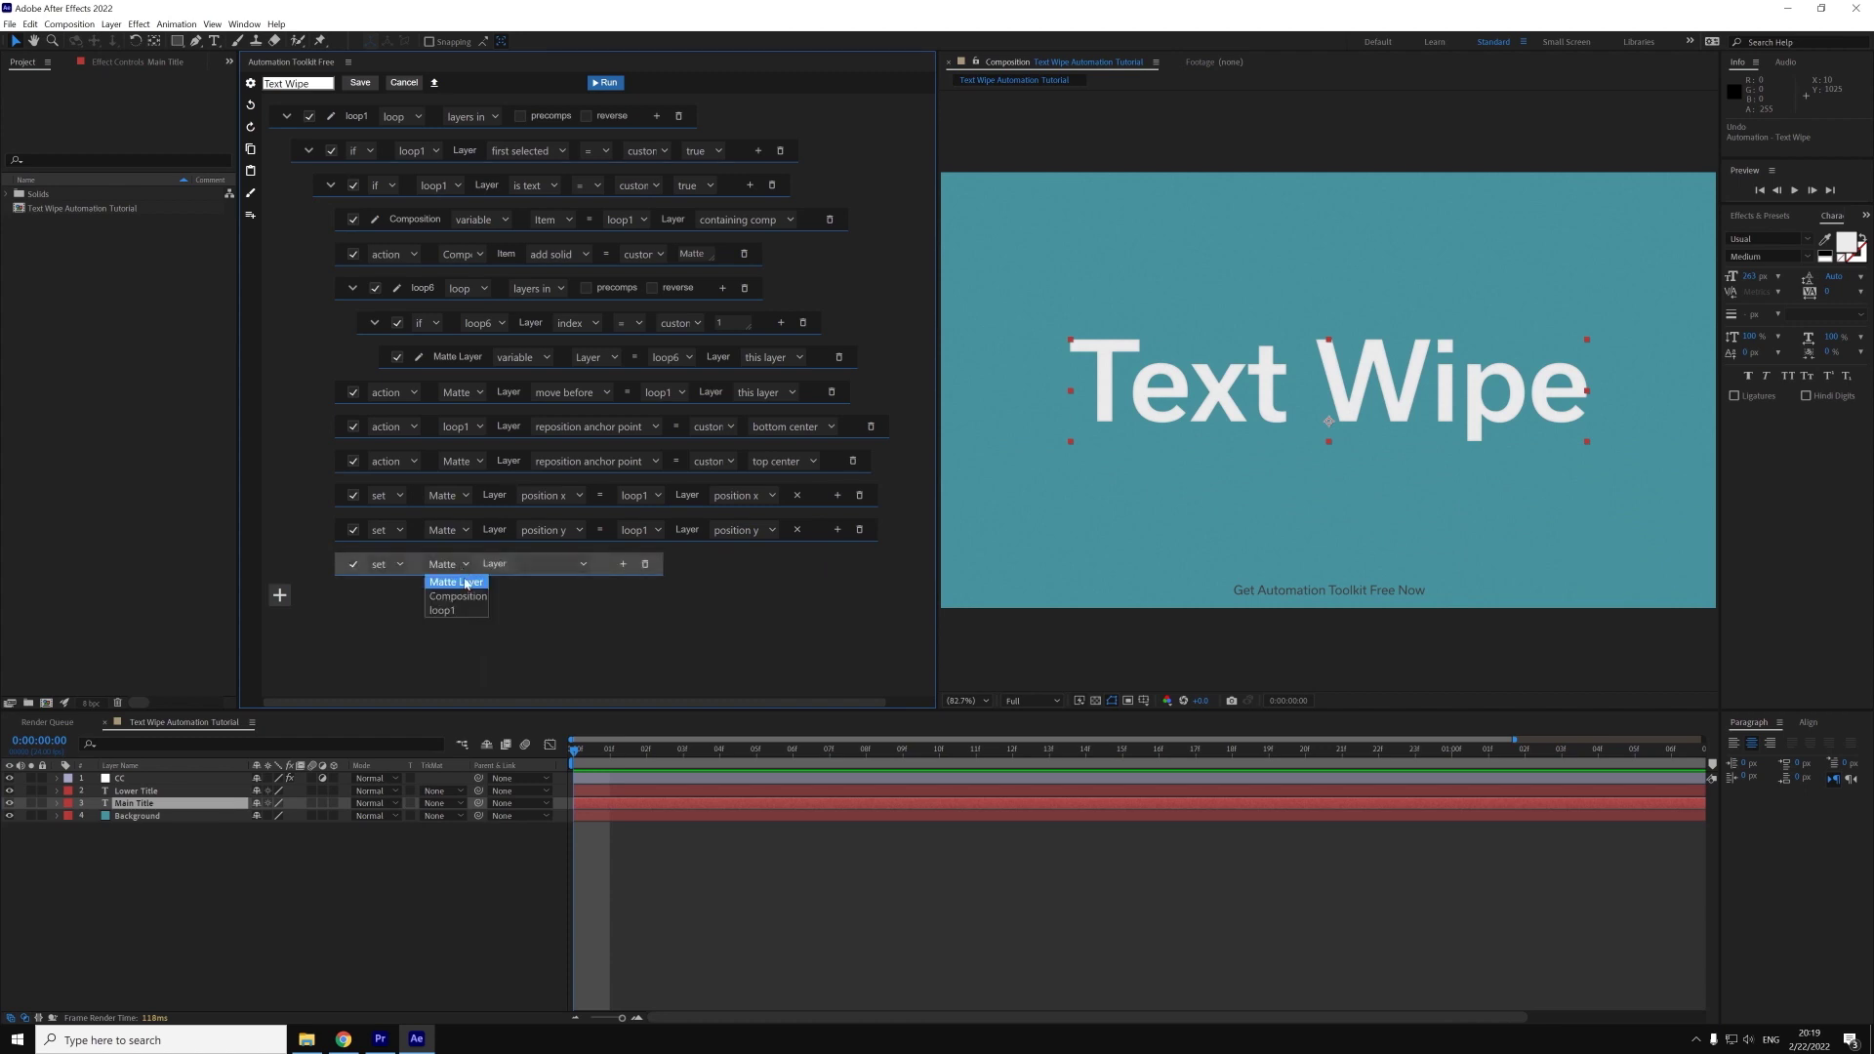
click(455, 606)
click(563, 566)
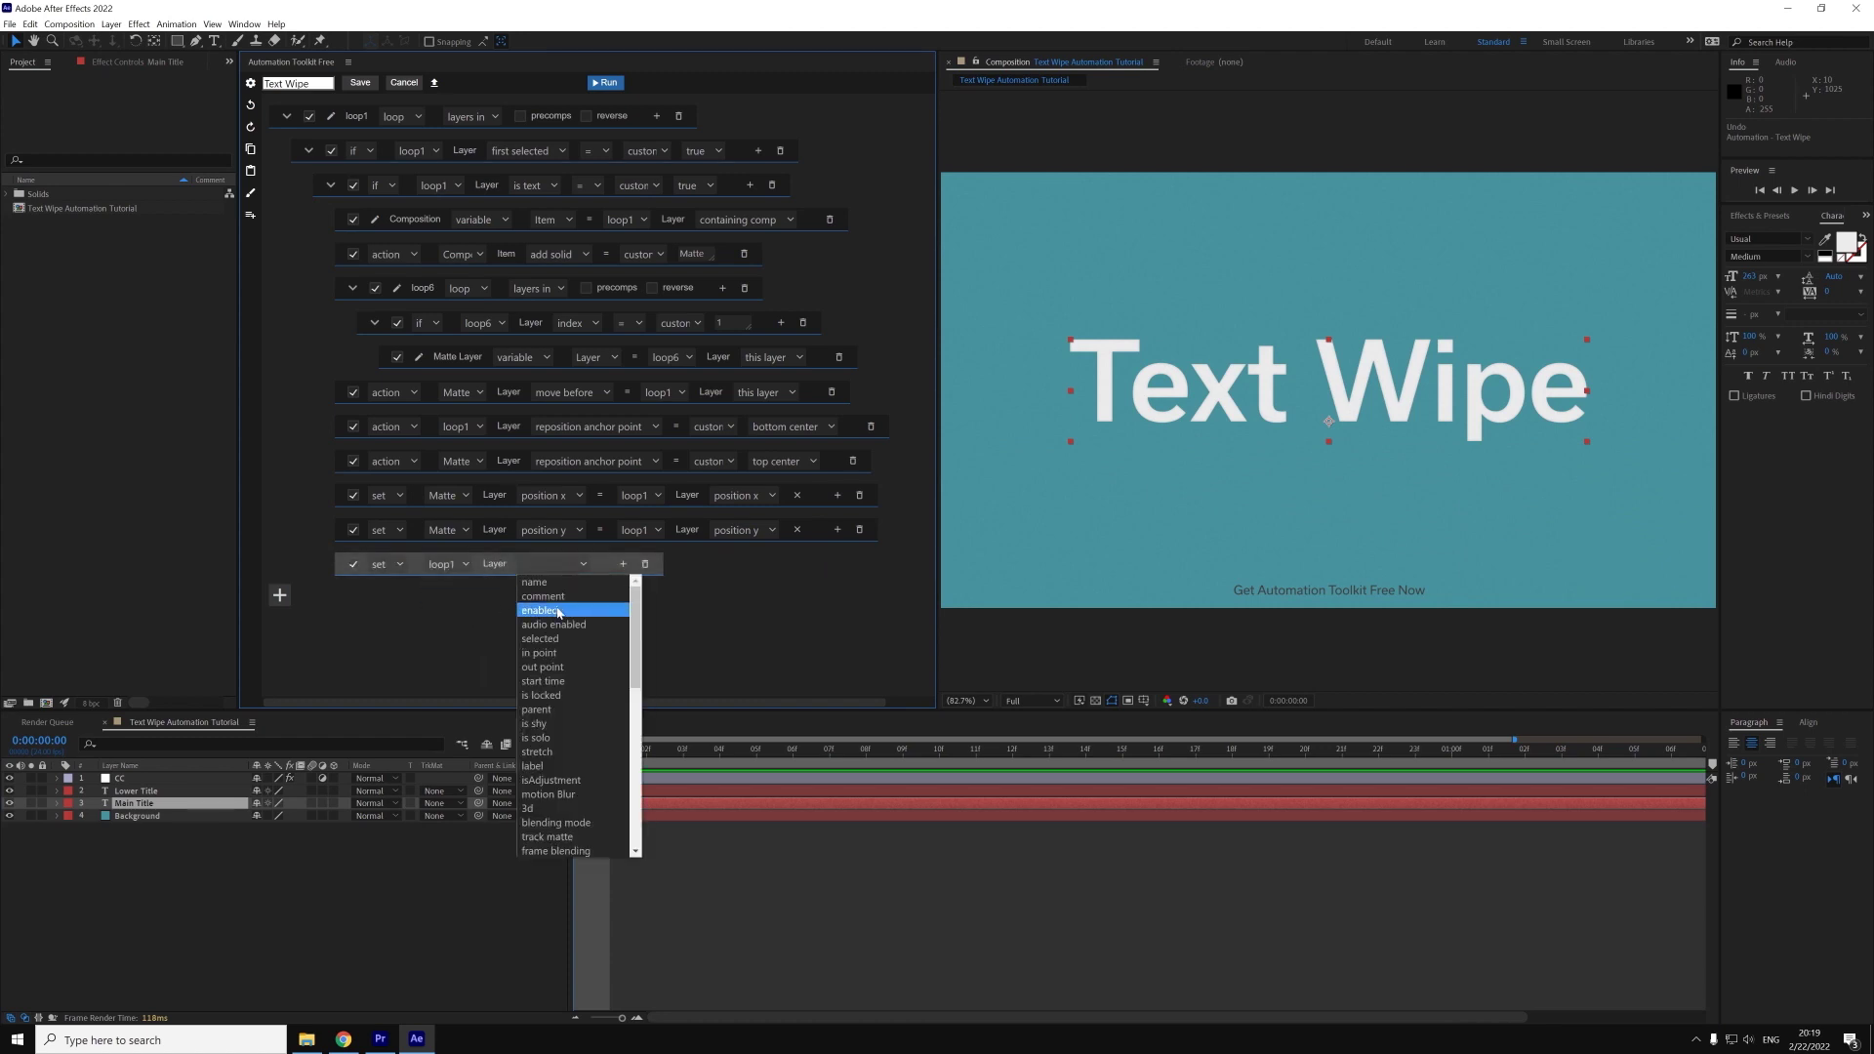
click(547, 836)
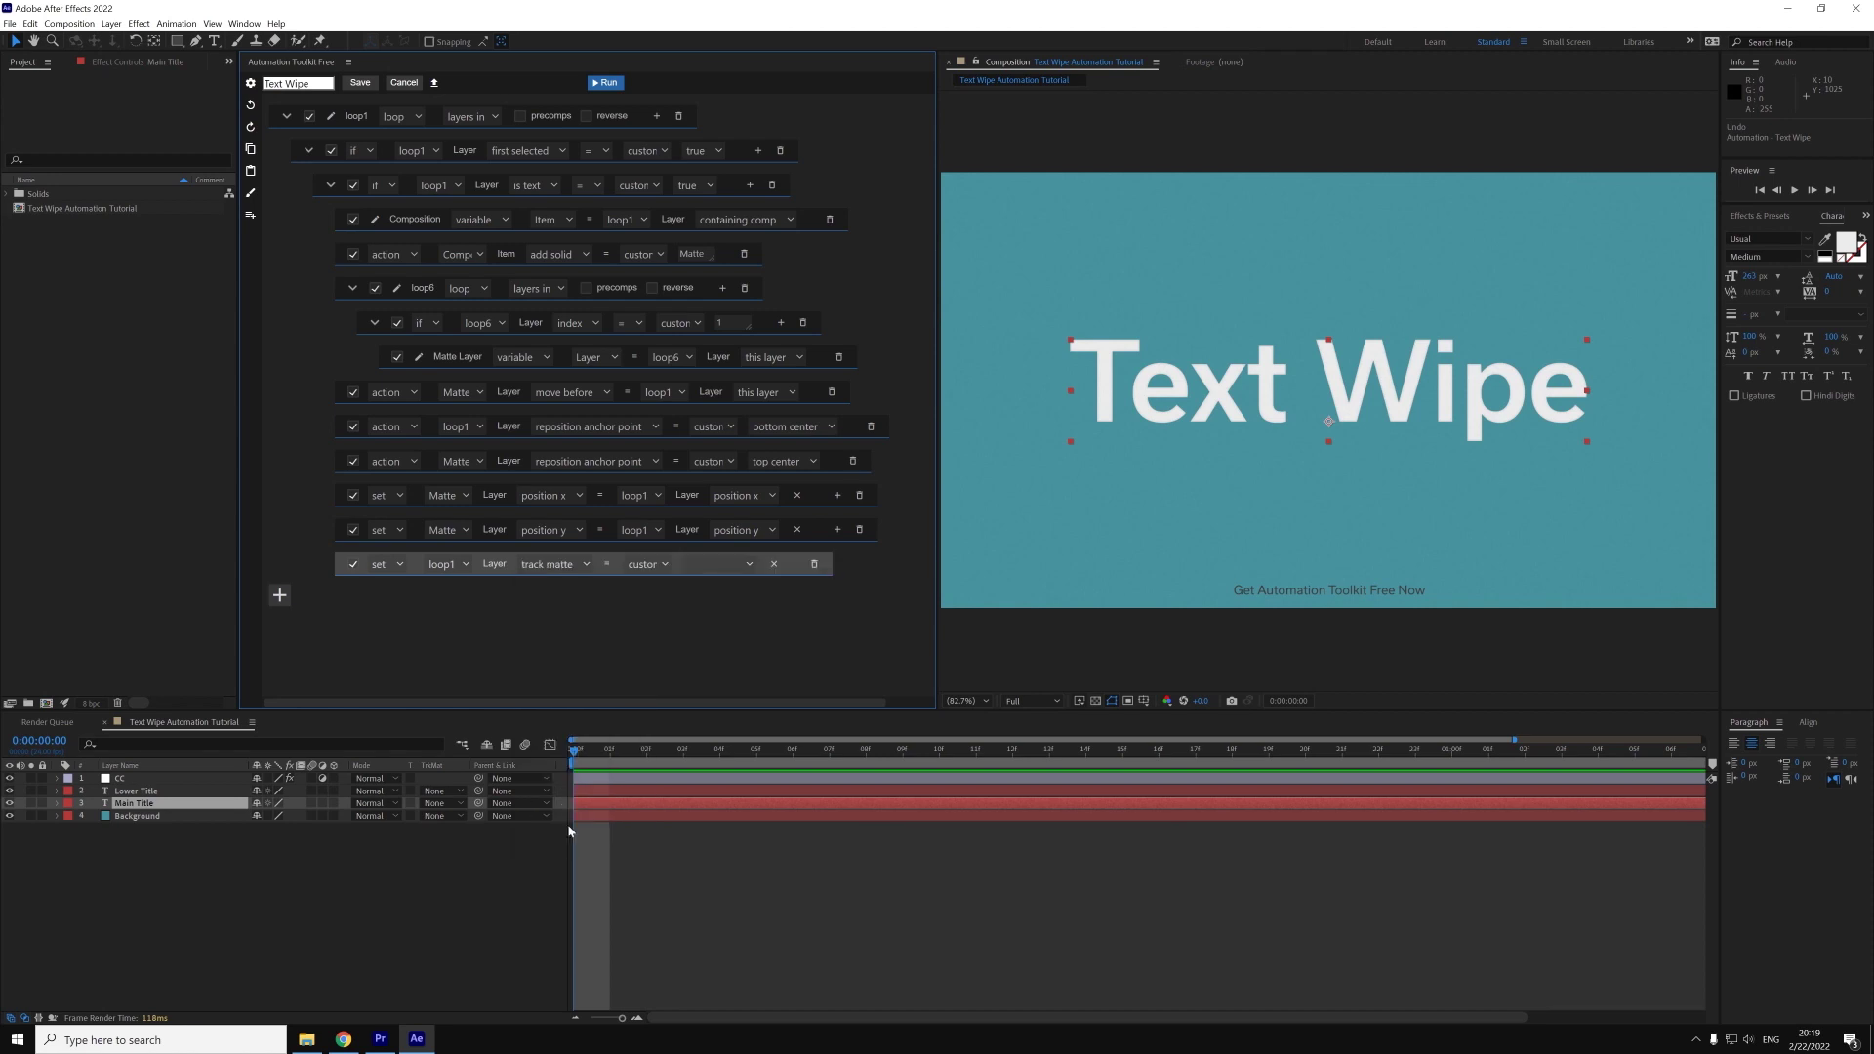
click(724, 564)
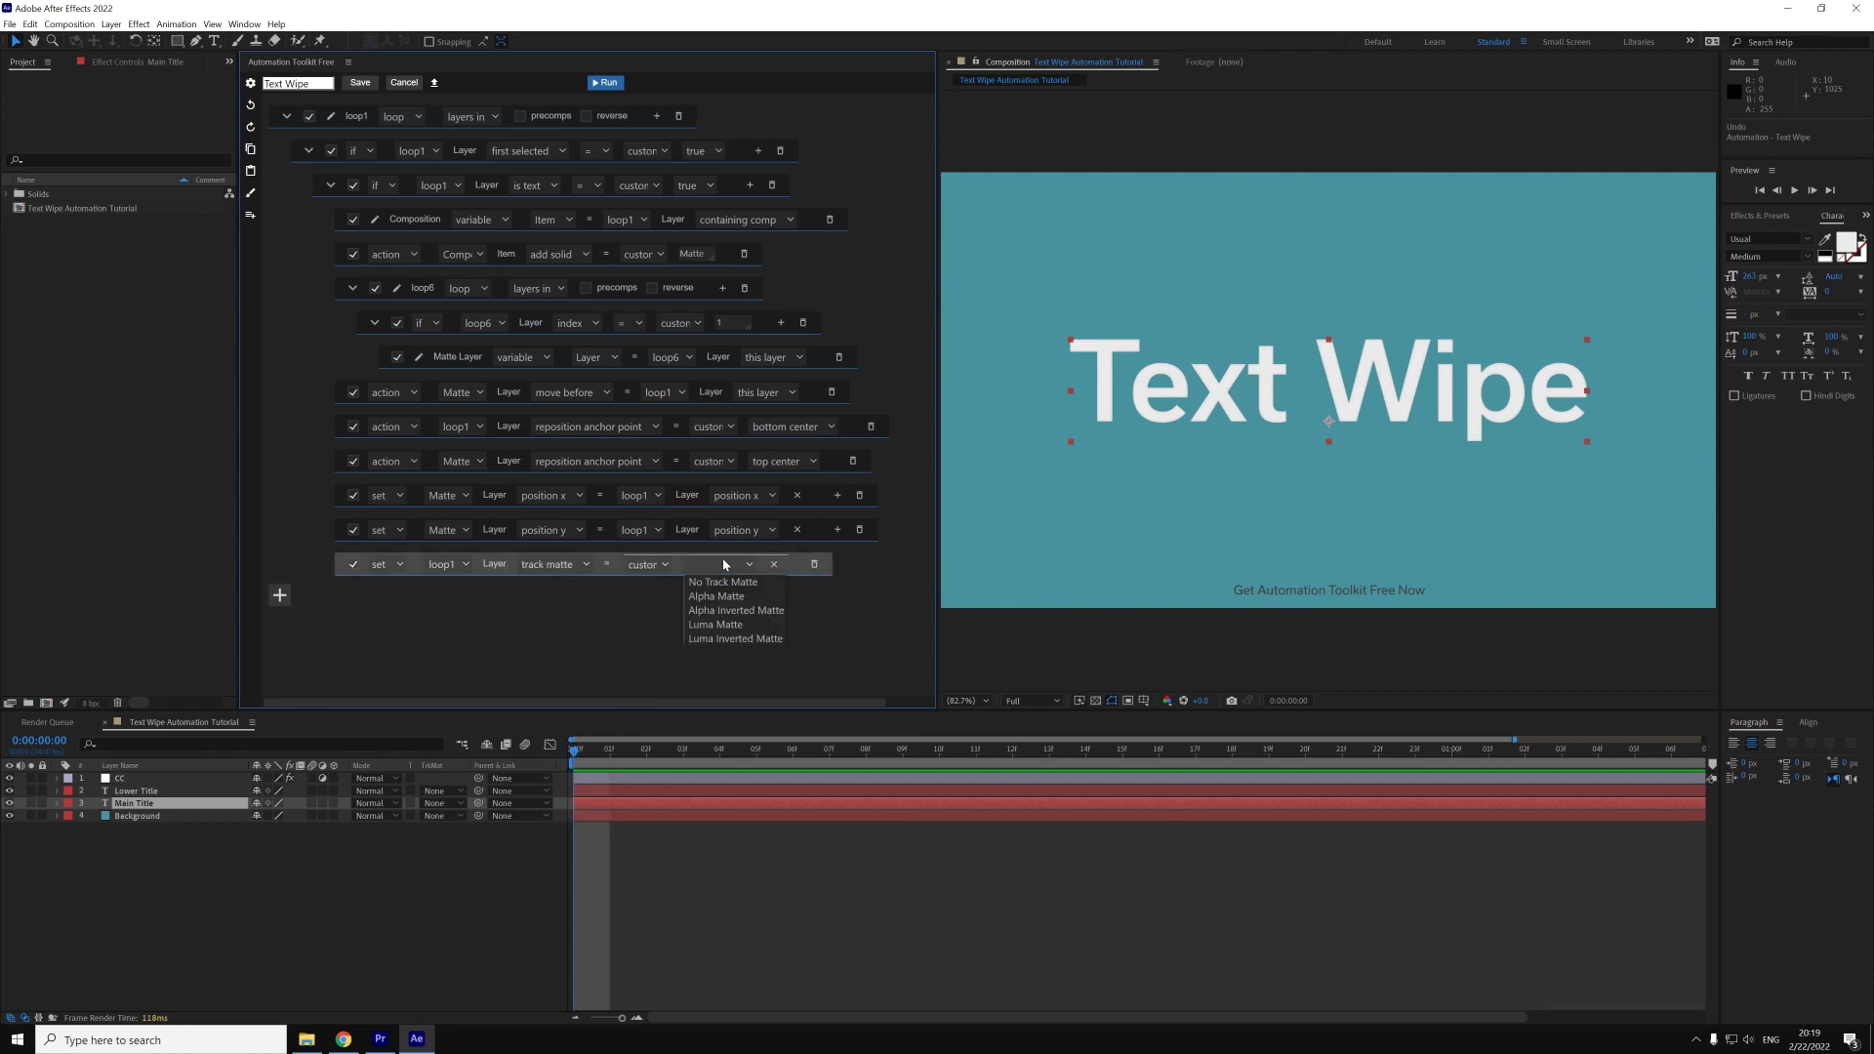
click(713, 608)
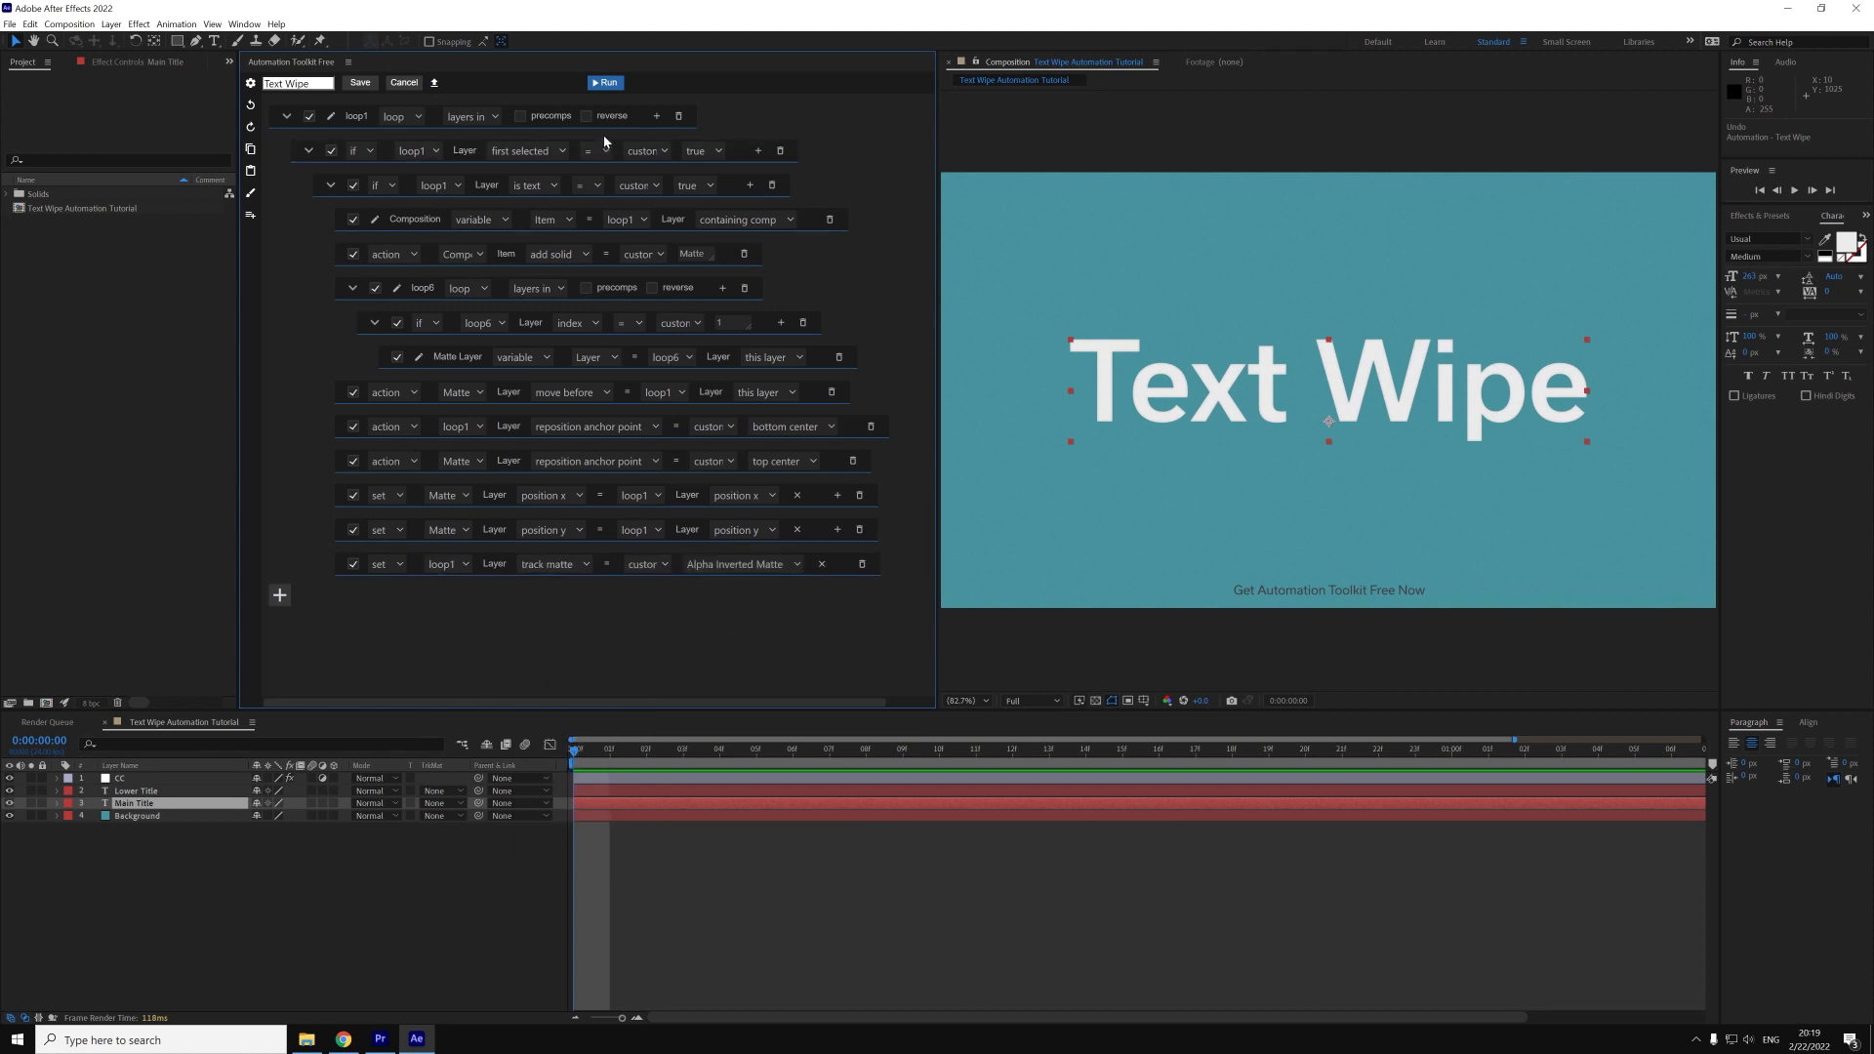
- Run the automation, test the wipe by changing Main Title's position, and undo the test and the run
click(606, 84)
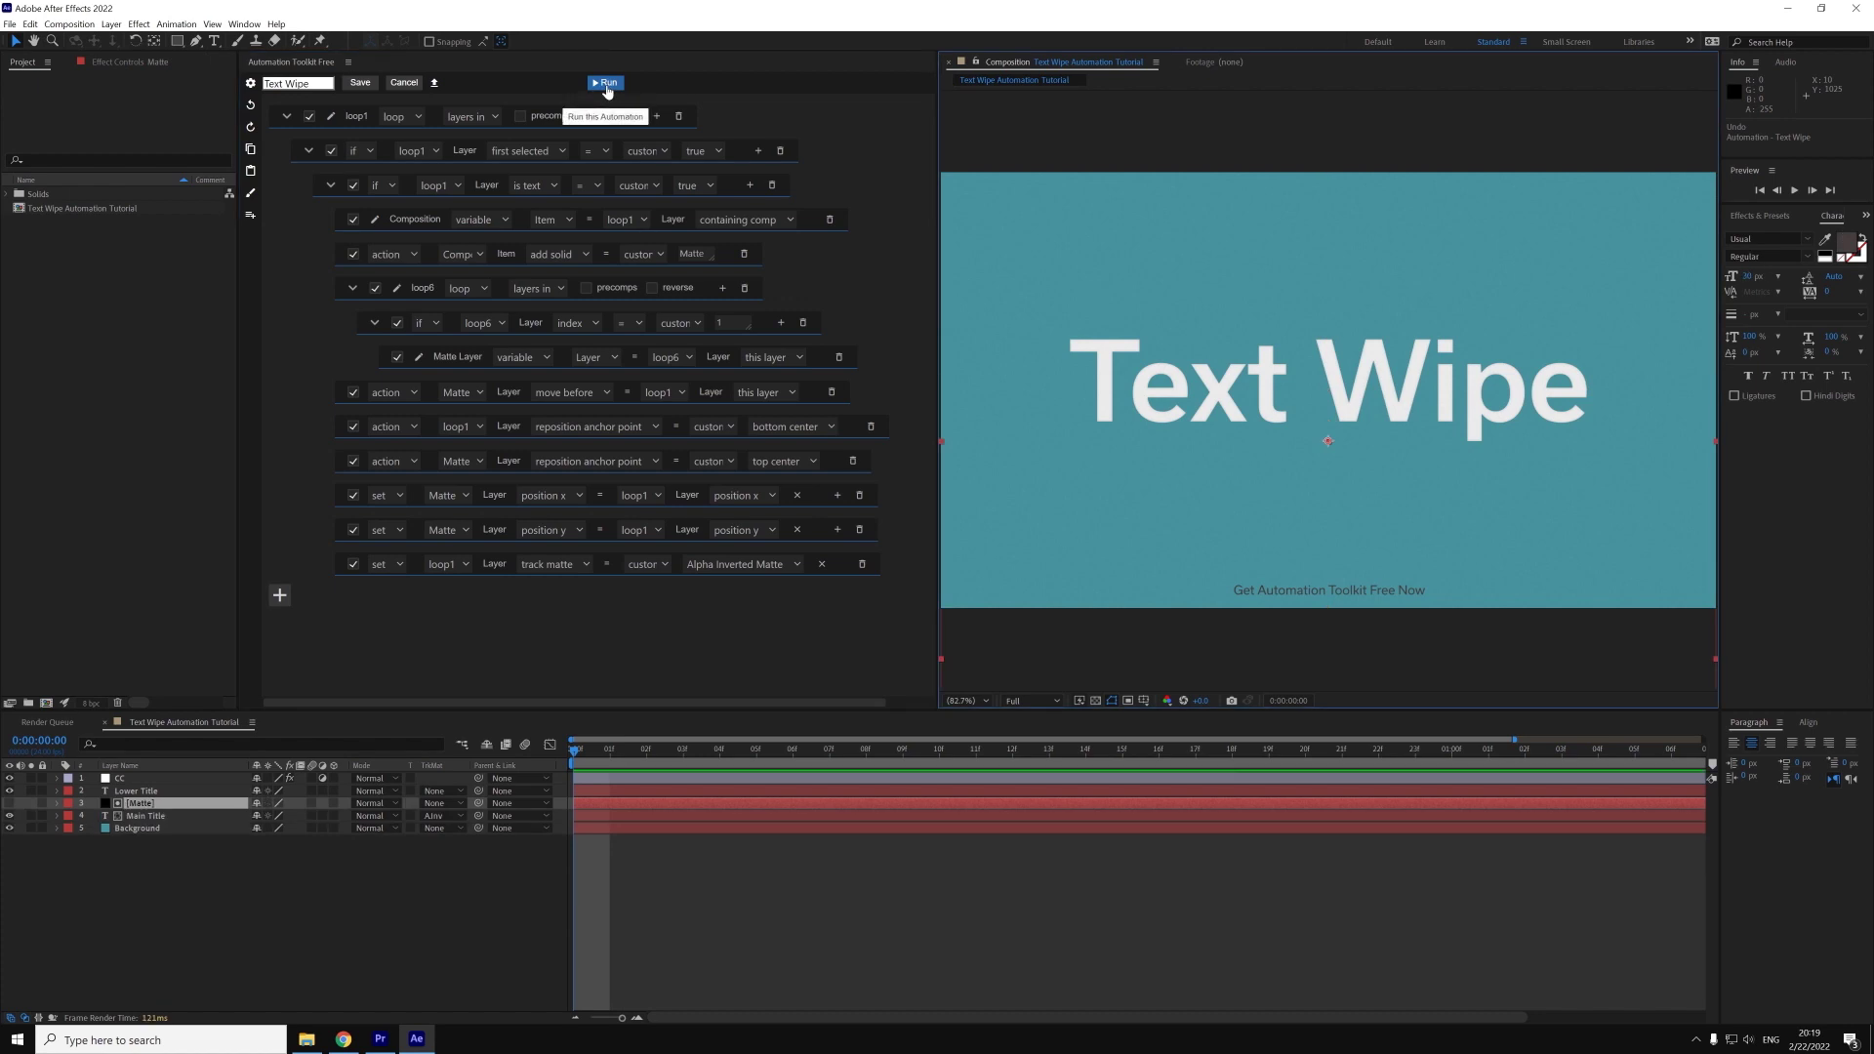
click(145, 817)
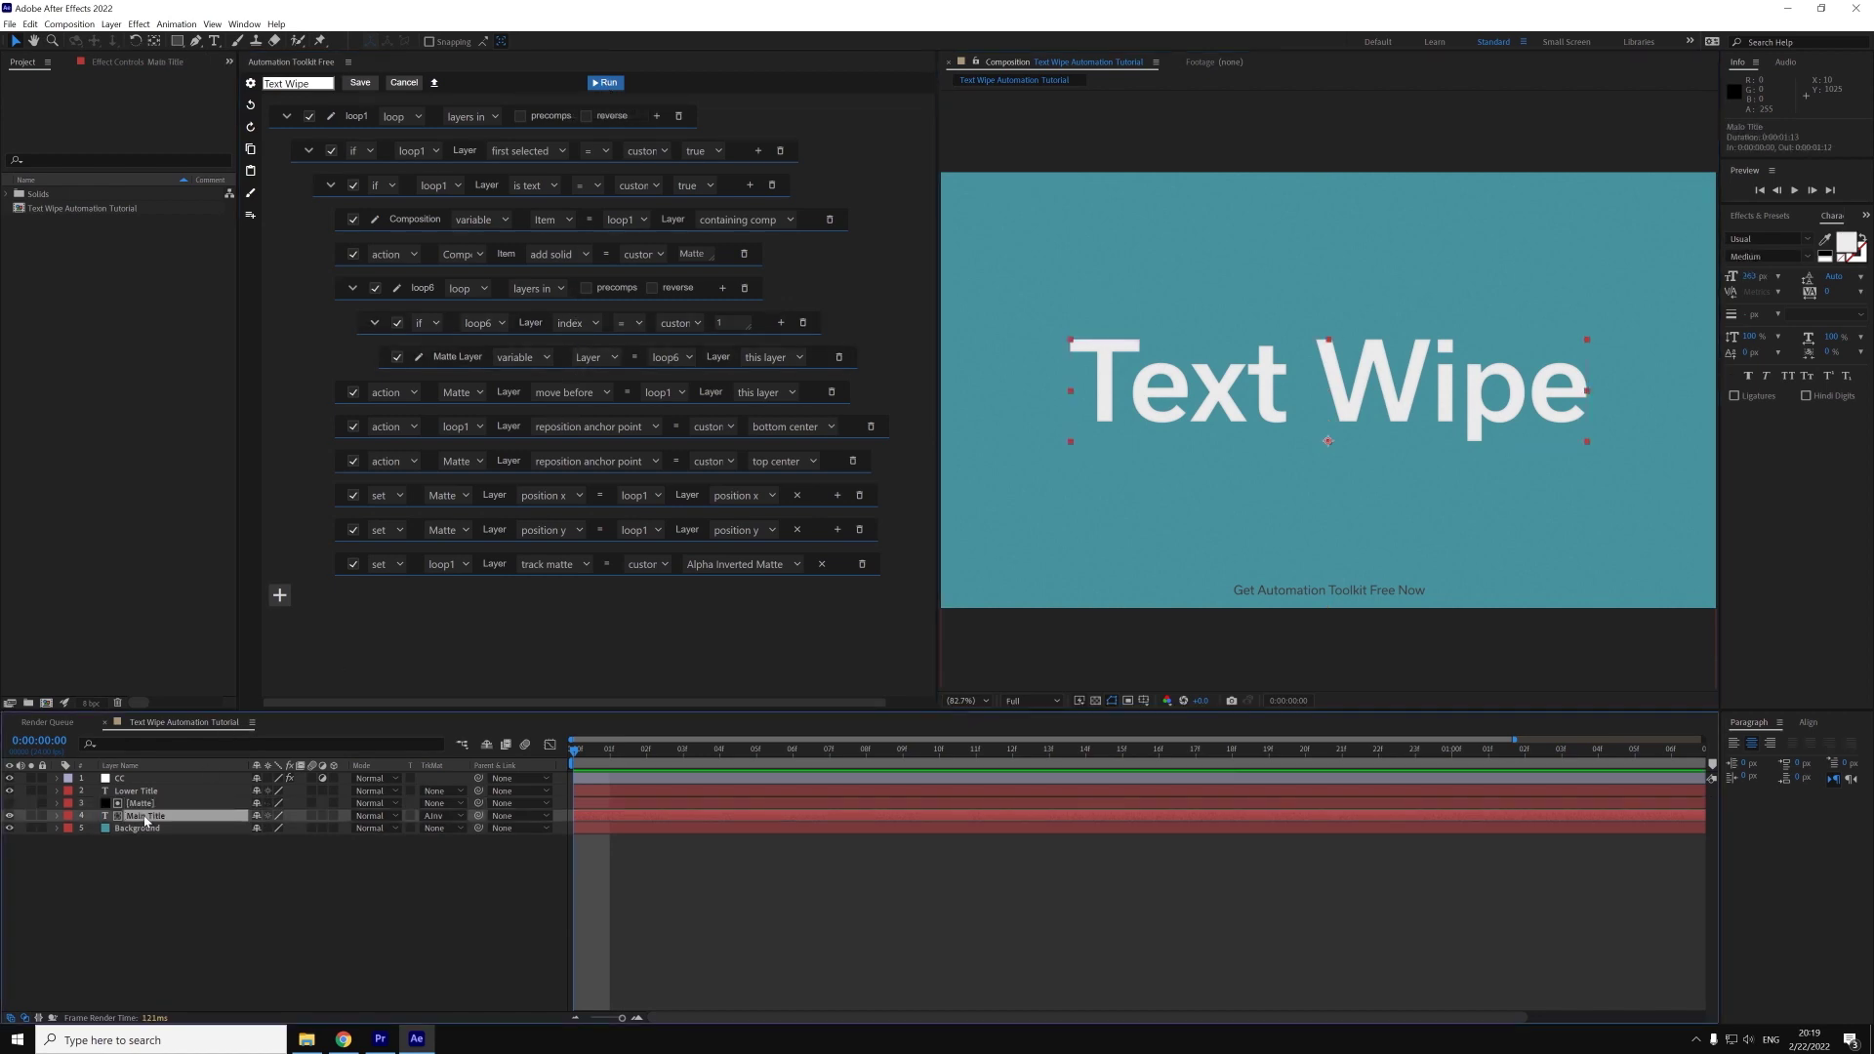
key(p)
drag(280, 828, 337, 748)
key(ctrl+z)
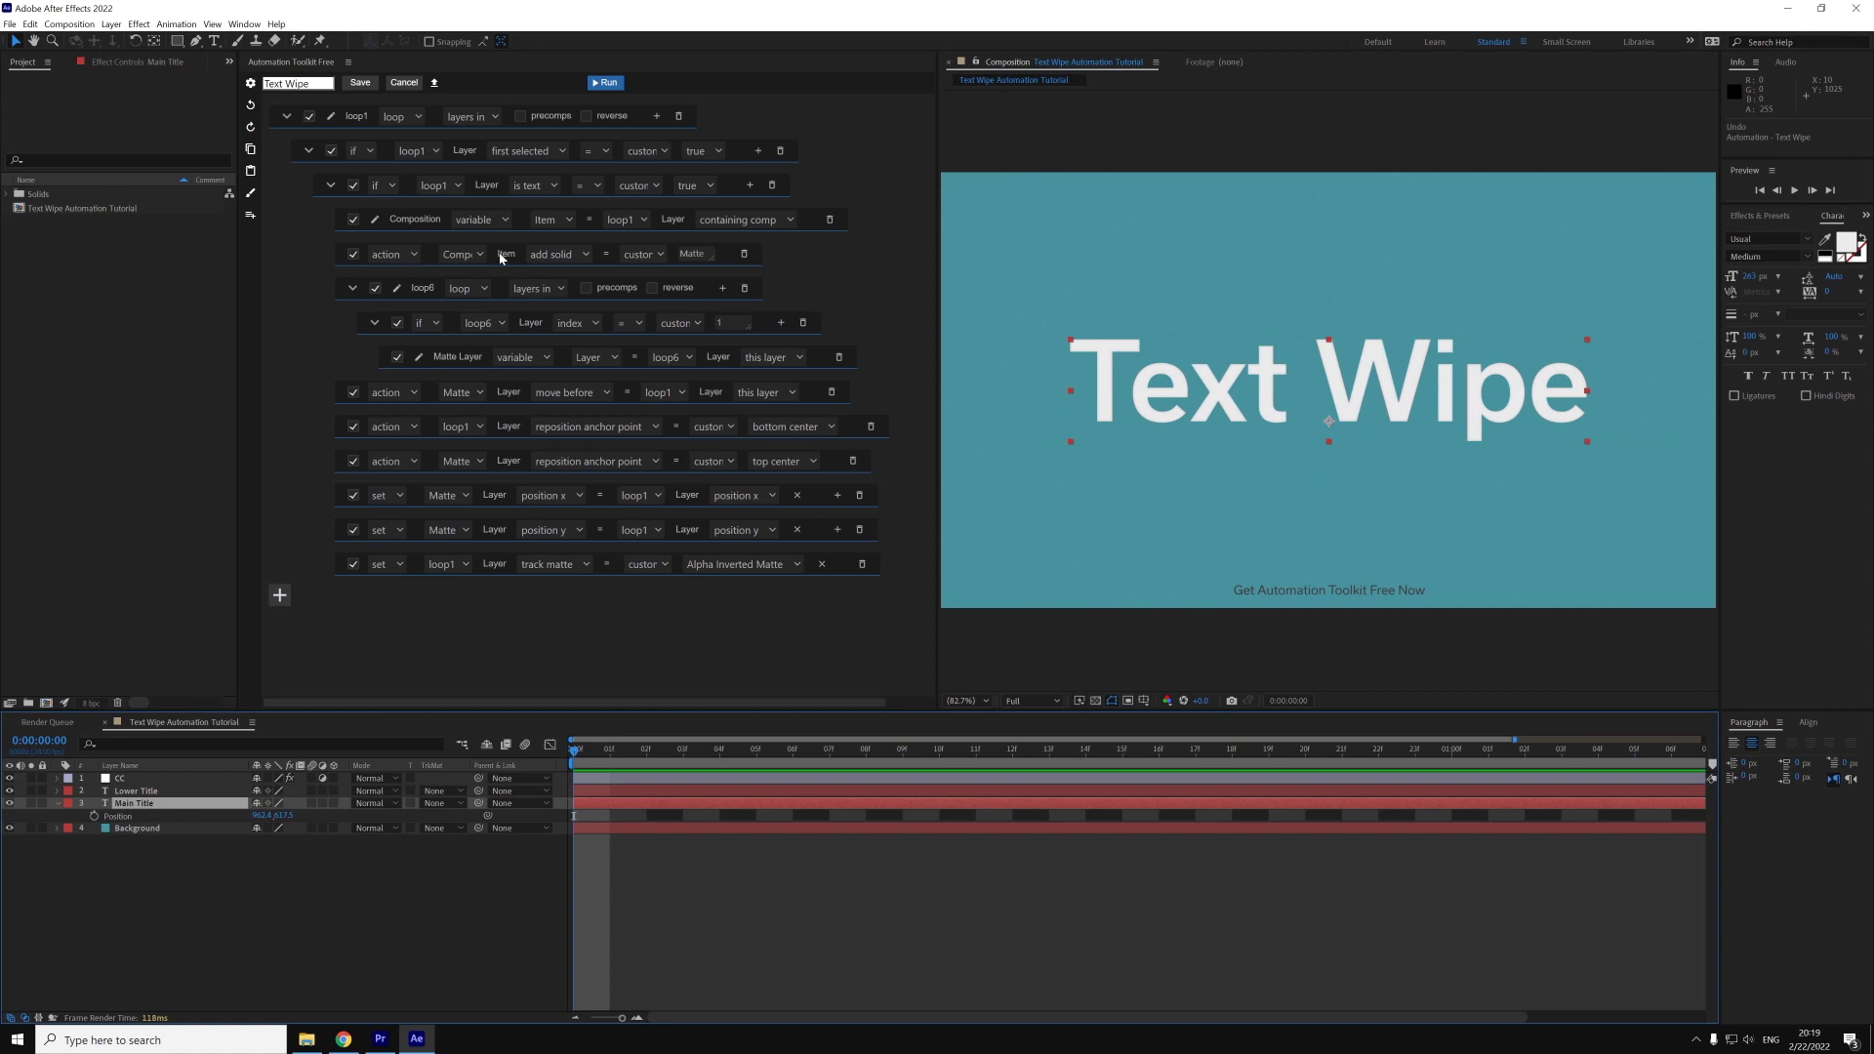
- Run the automation again to check which layer ends up selected, select Main Title, and undo the run
click(603, 84)
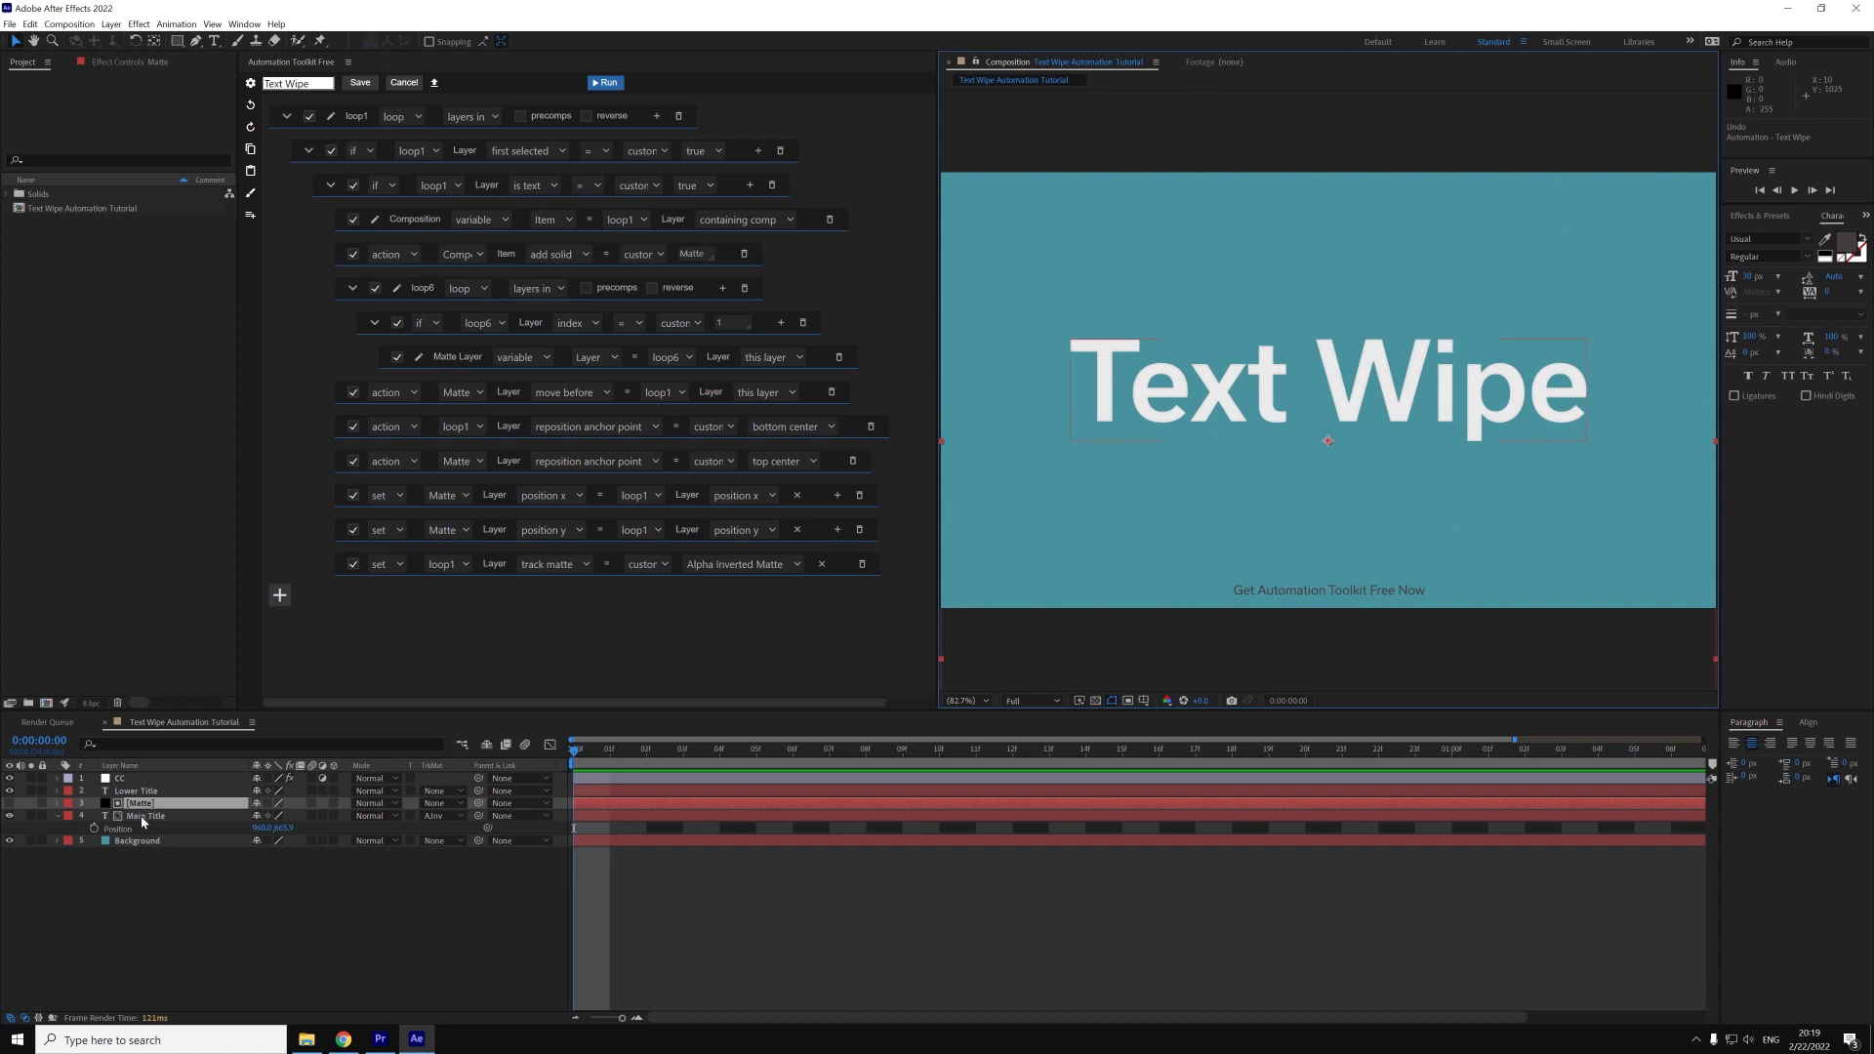
click(142, 817)
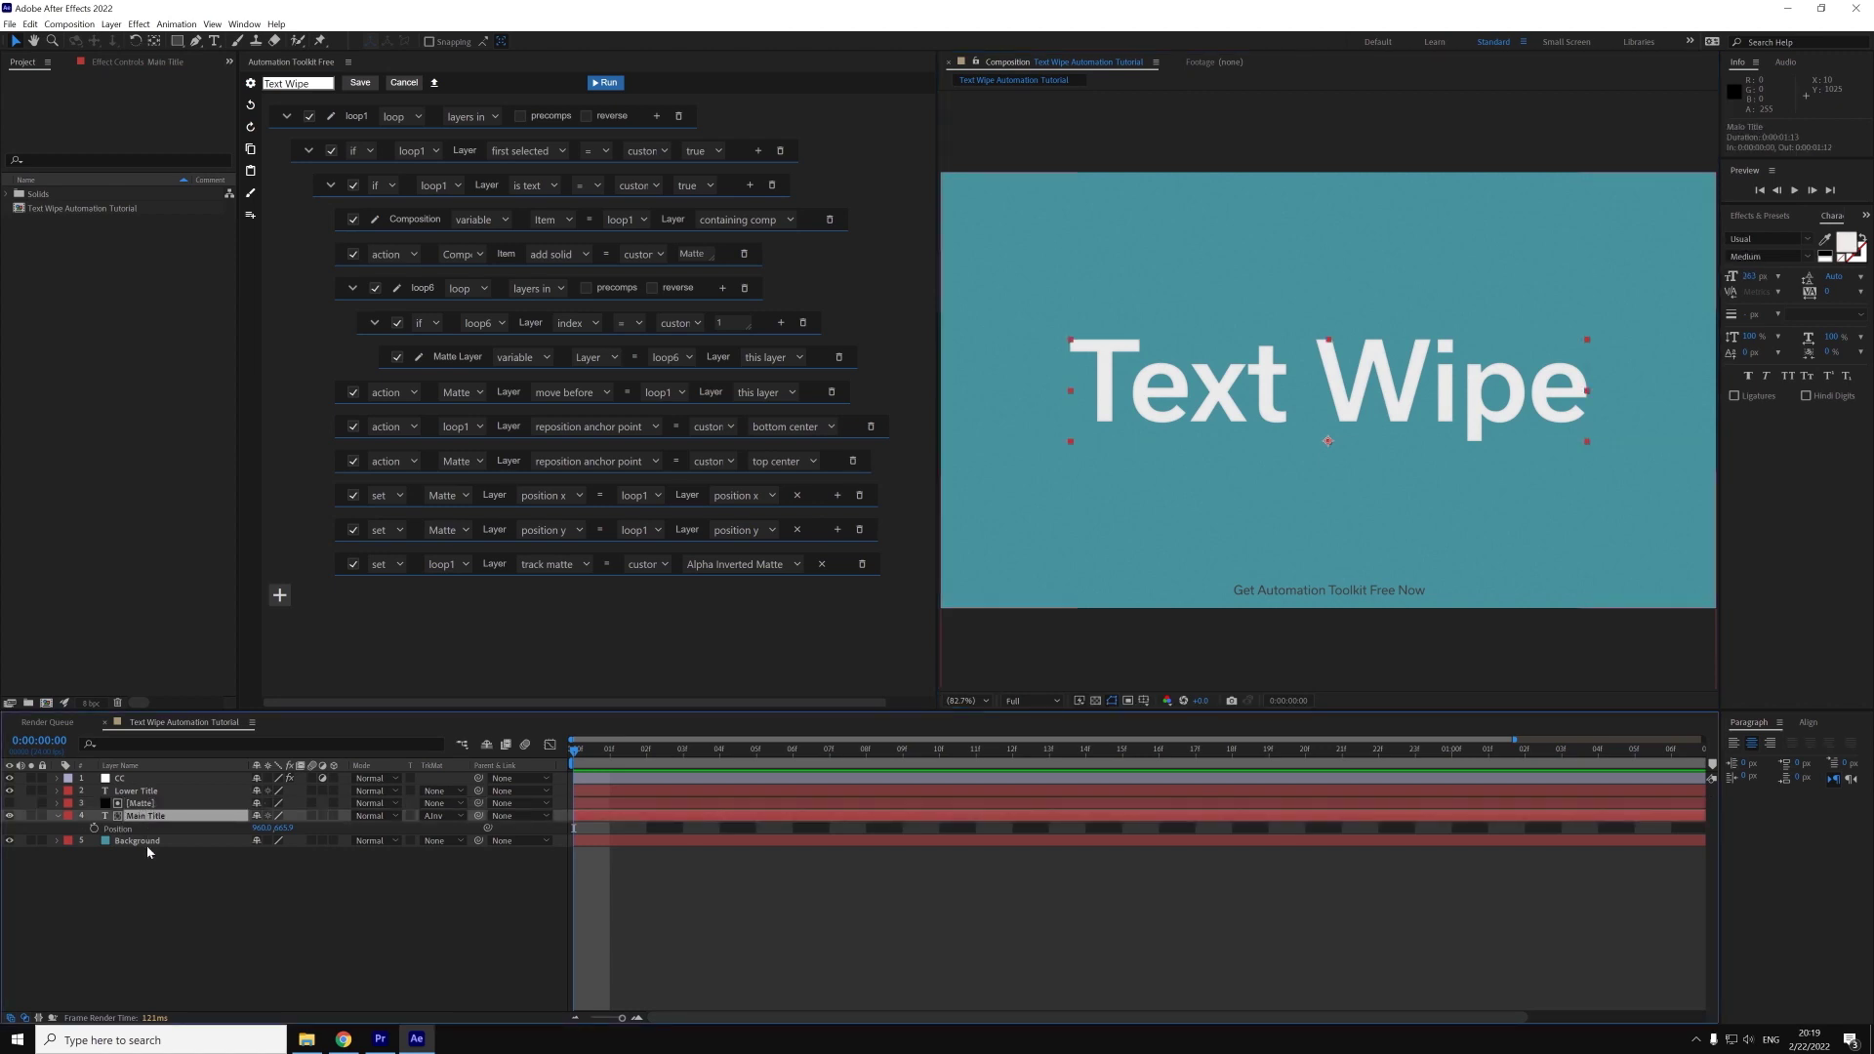
click(143, 880)
key(ctrl+z)
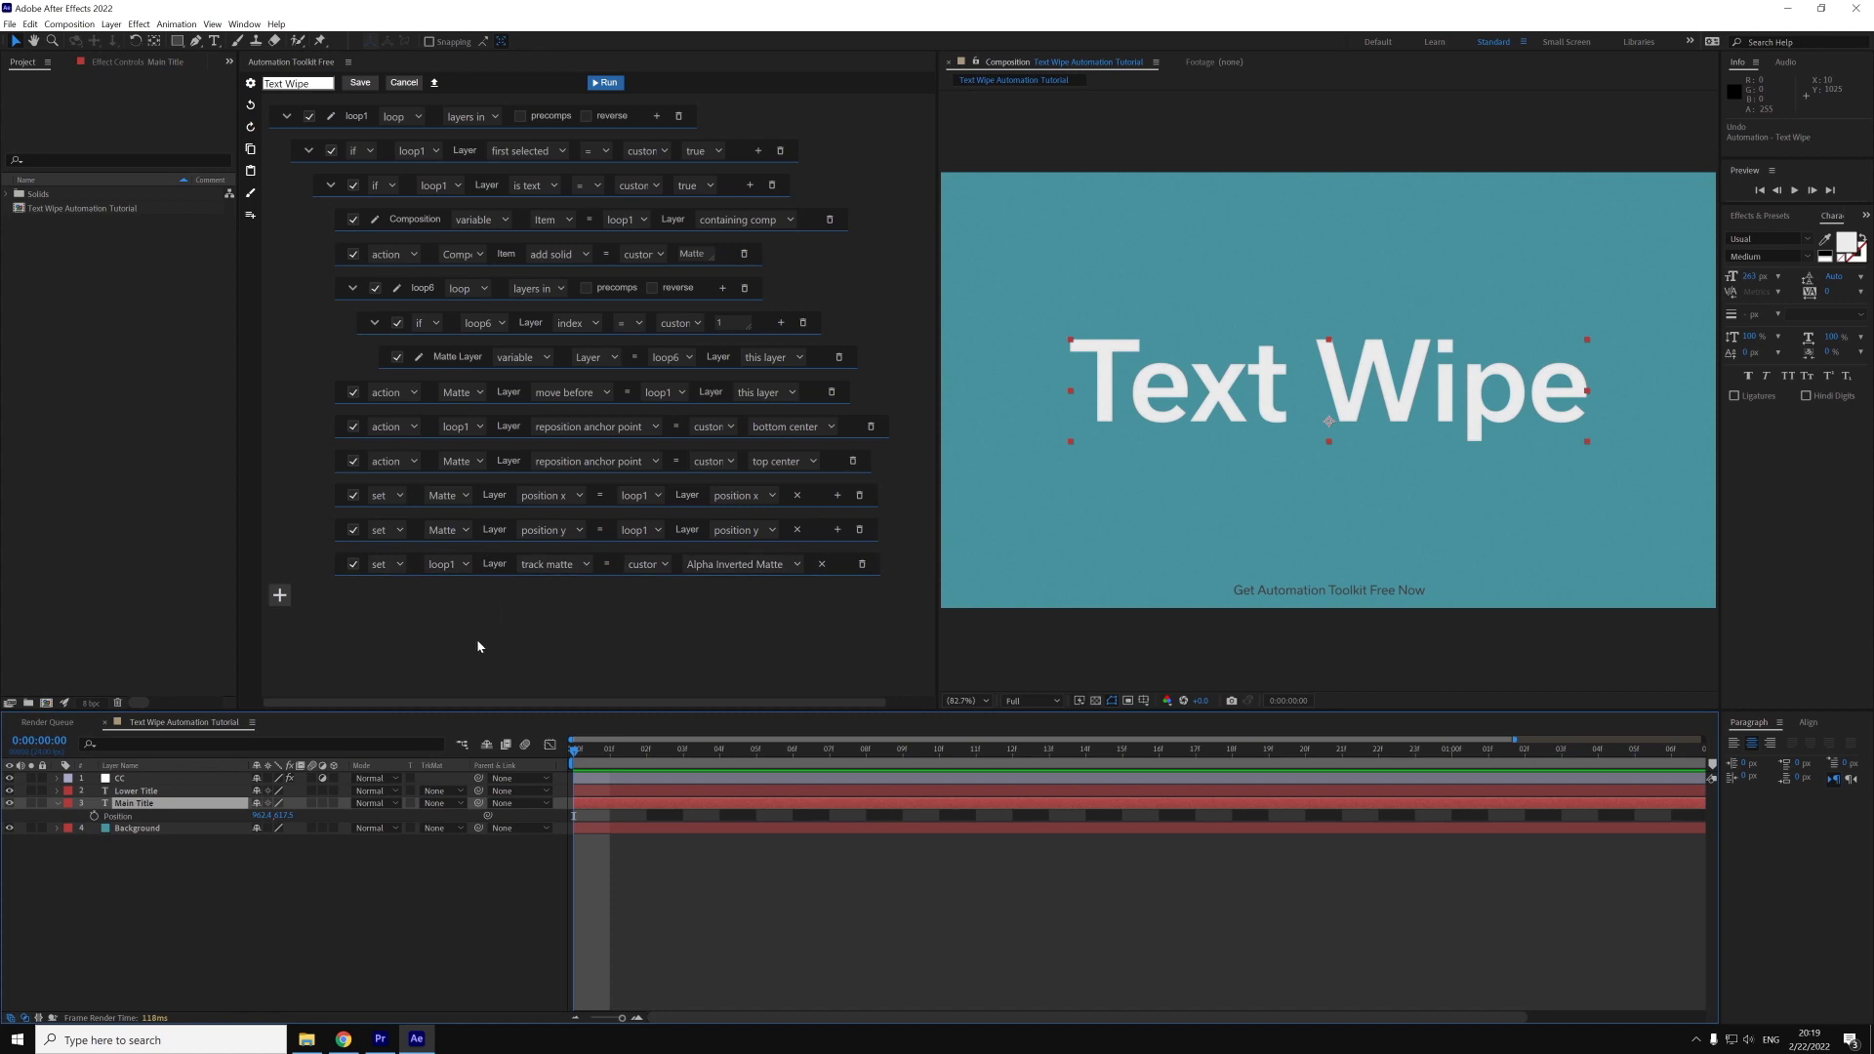
- Add a set line under the is text condition that sets Matte Layer's selected property to false
click(749, 184)
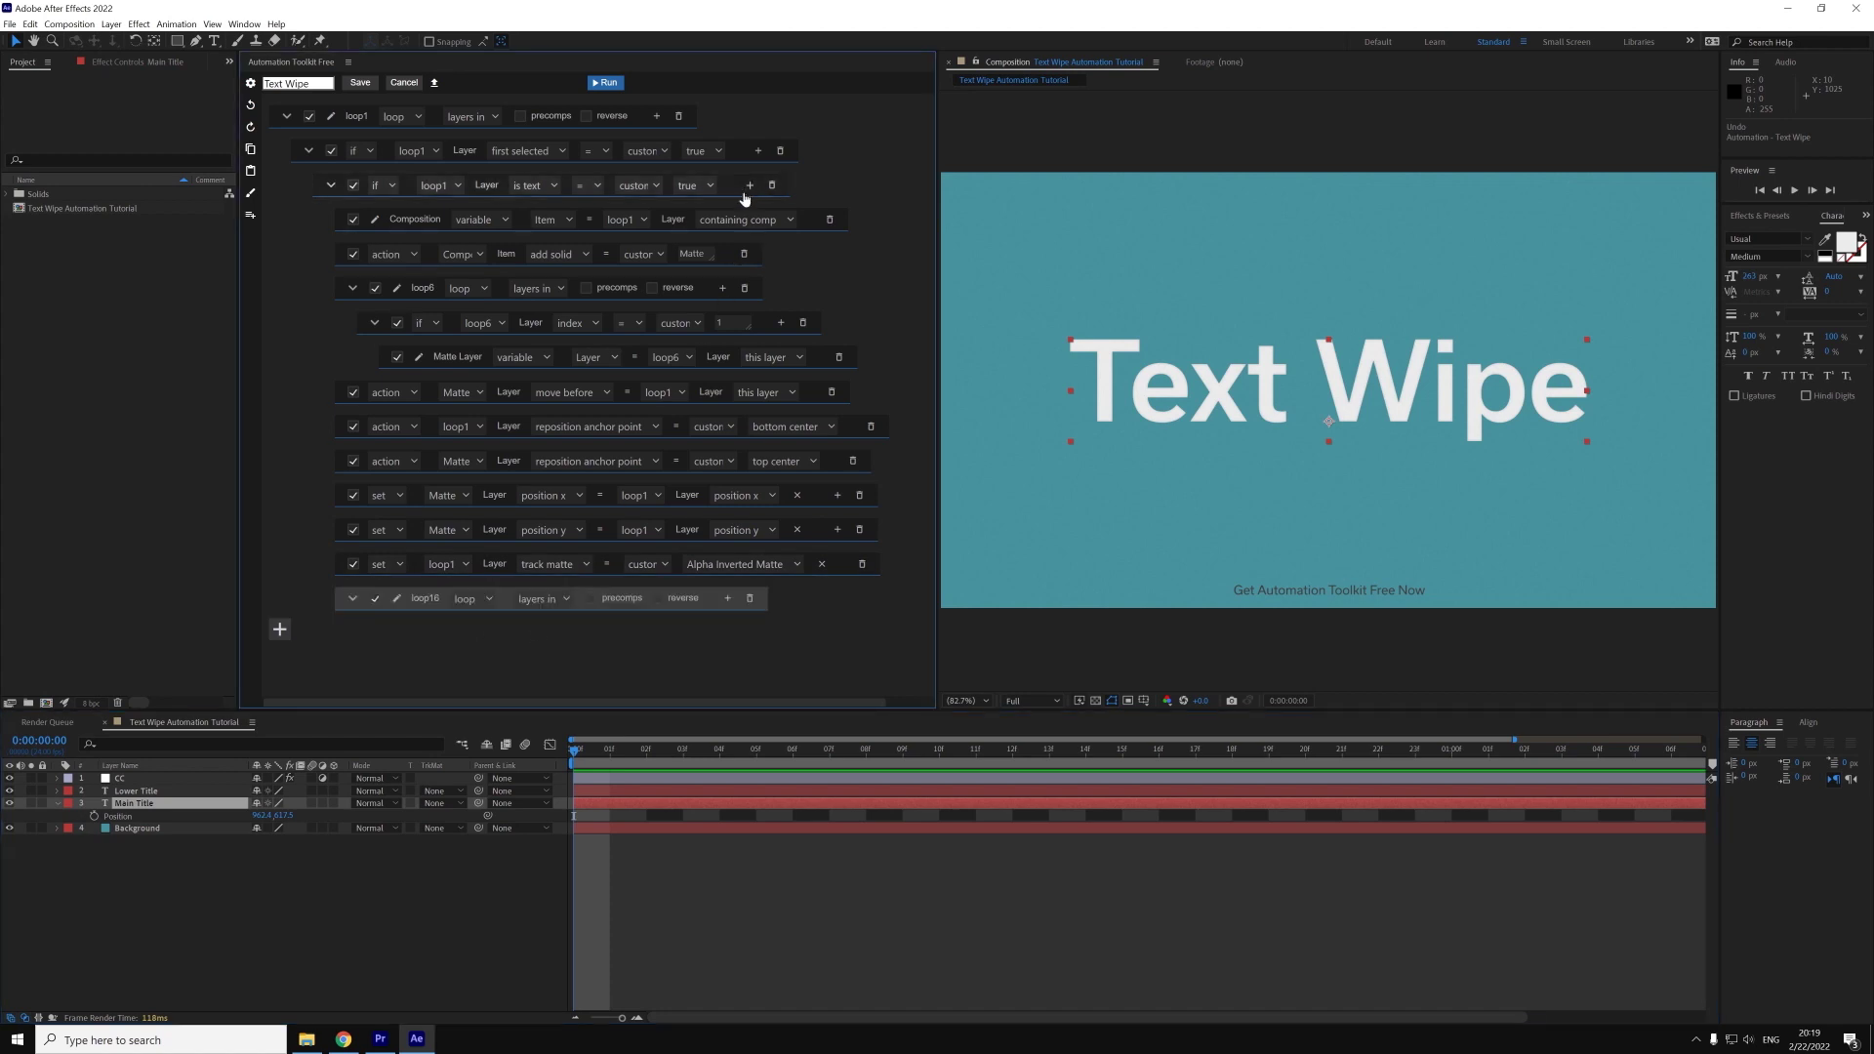
click(734, 824)
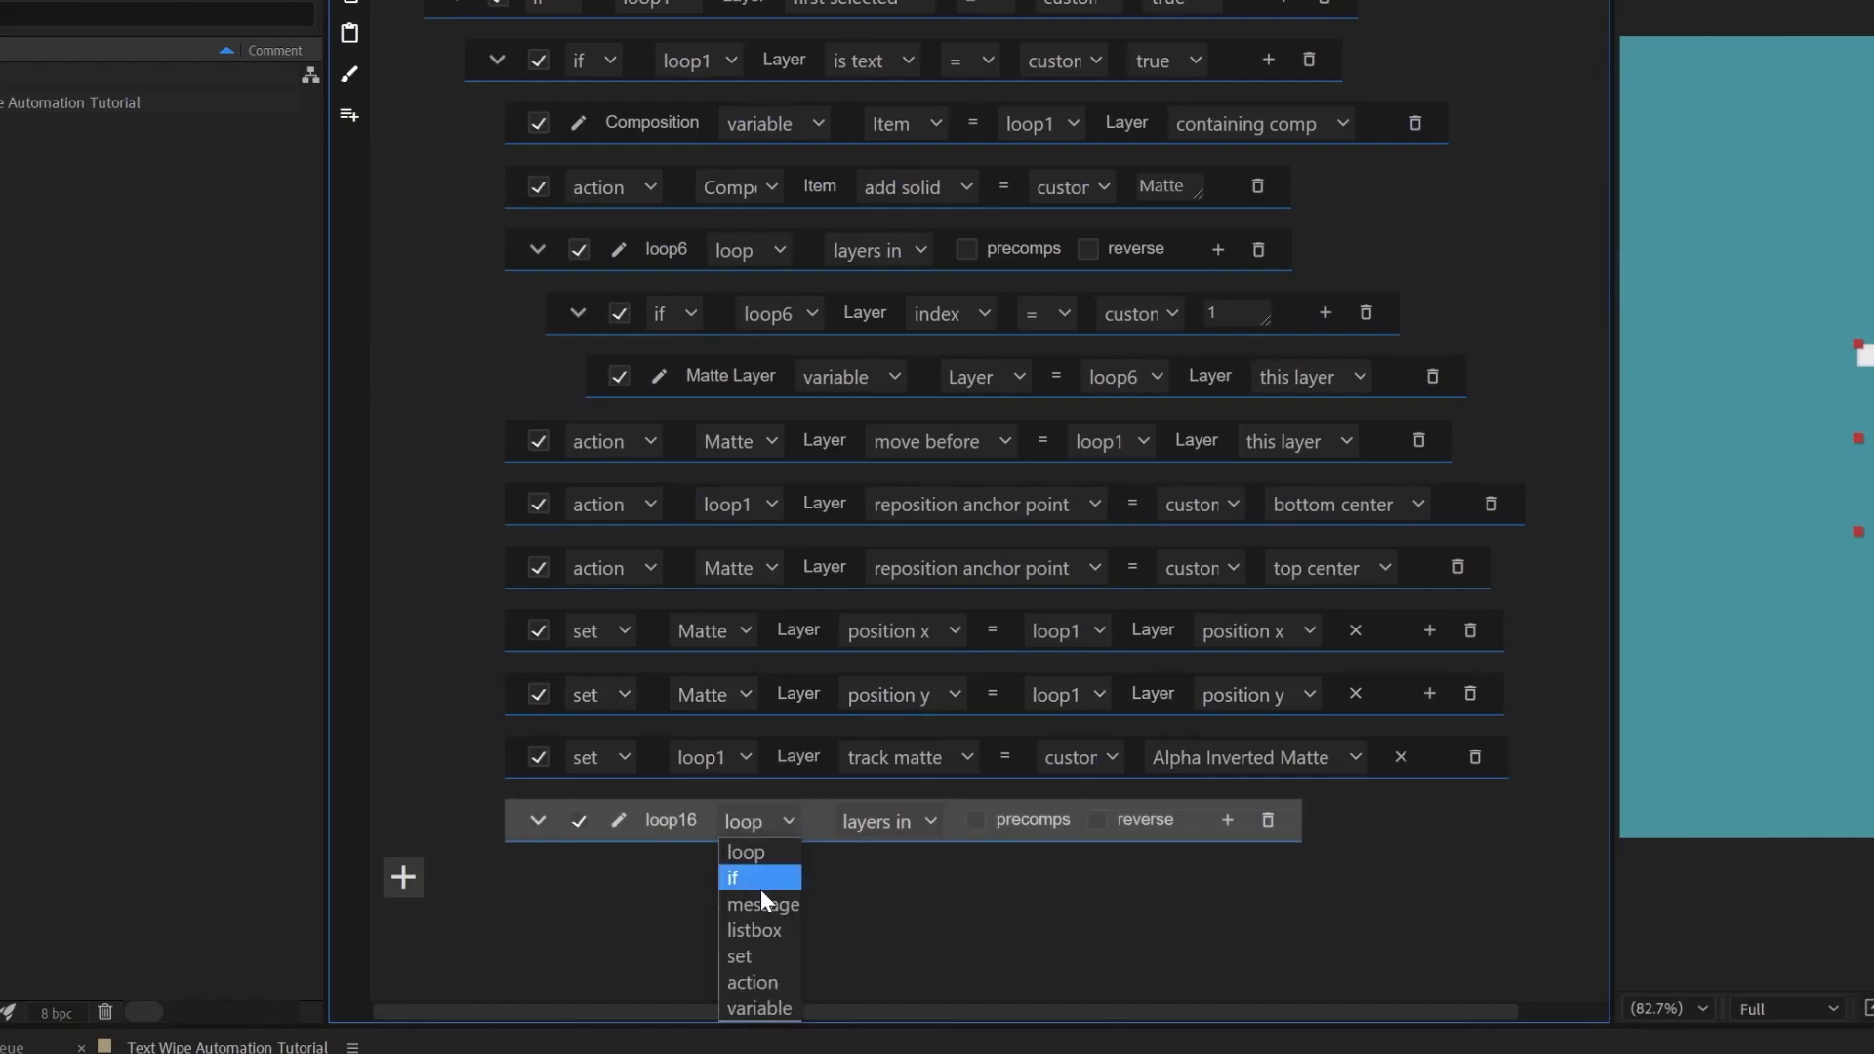
click(754, 957)
click(882, 824)
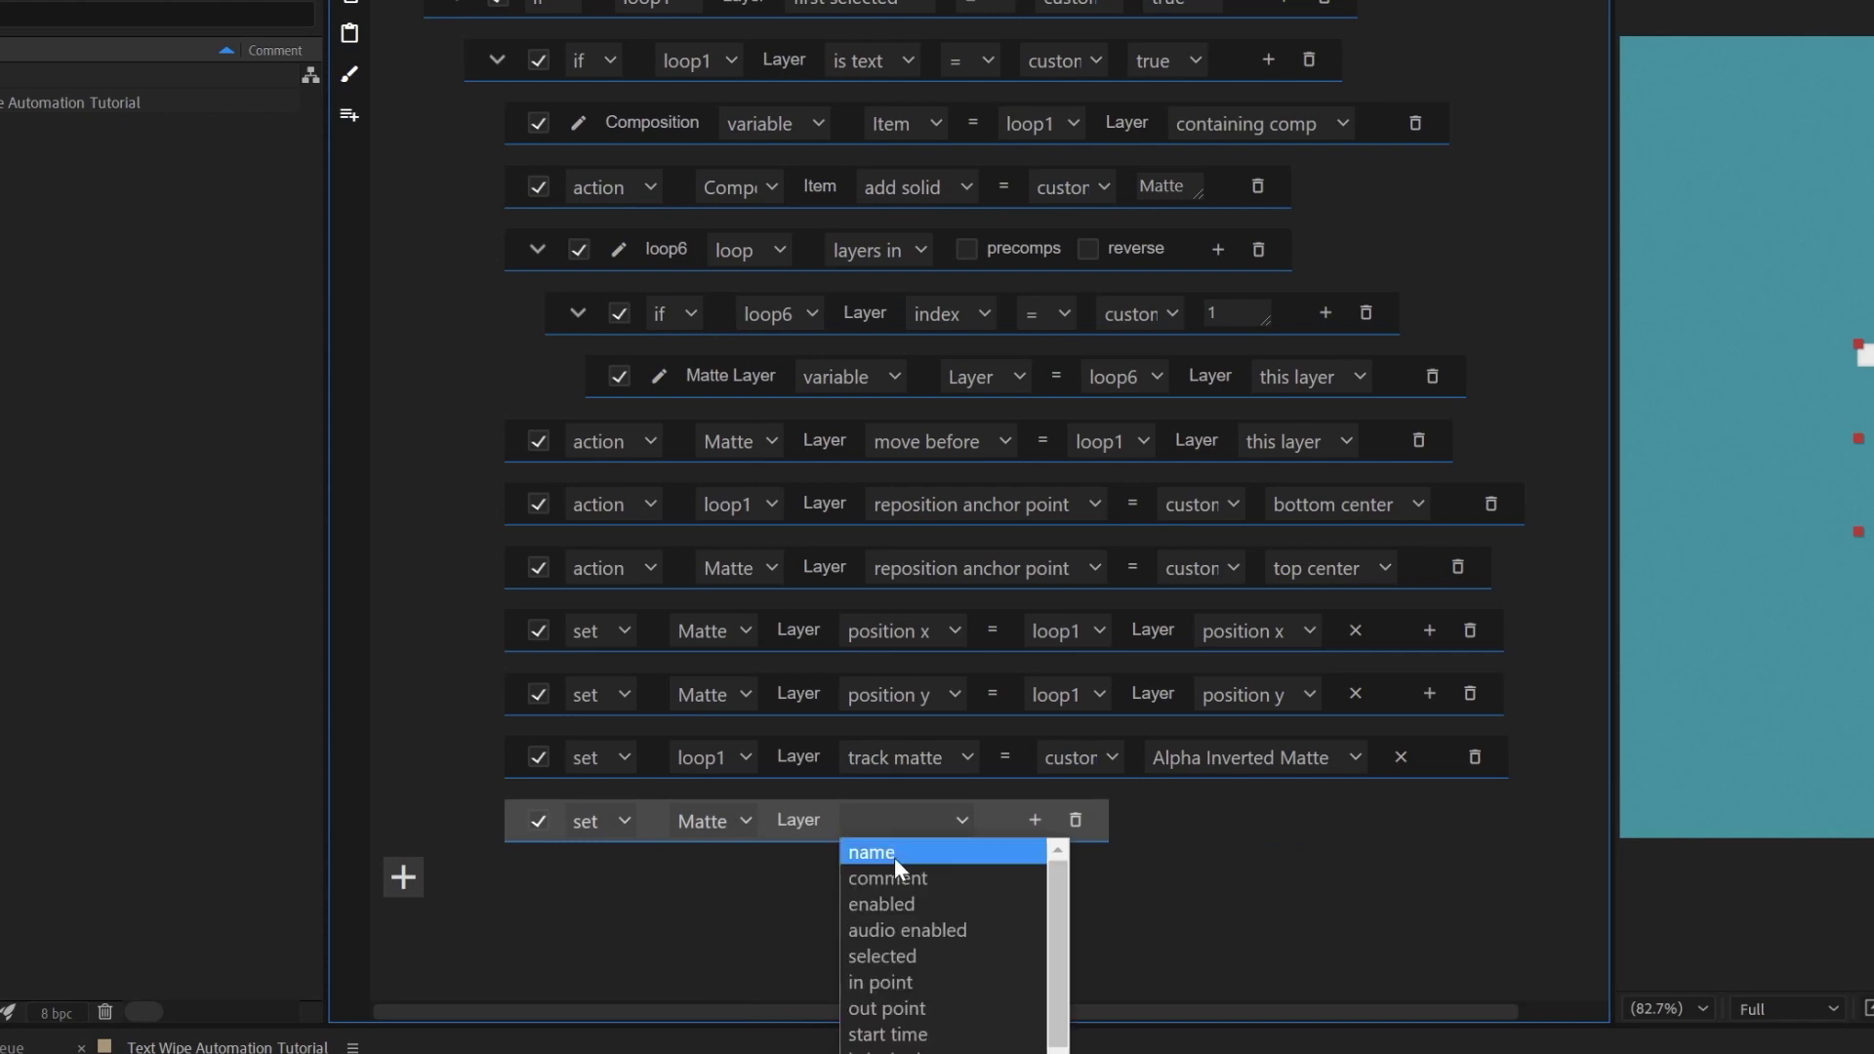
click(935, 956)
click(1179, 818)
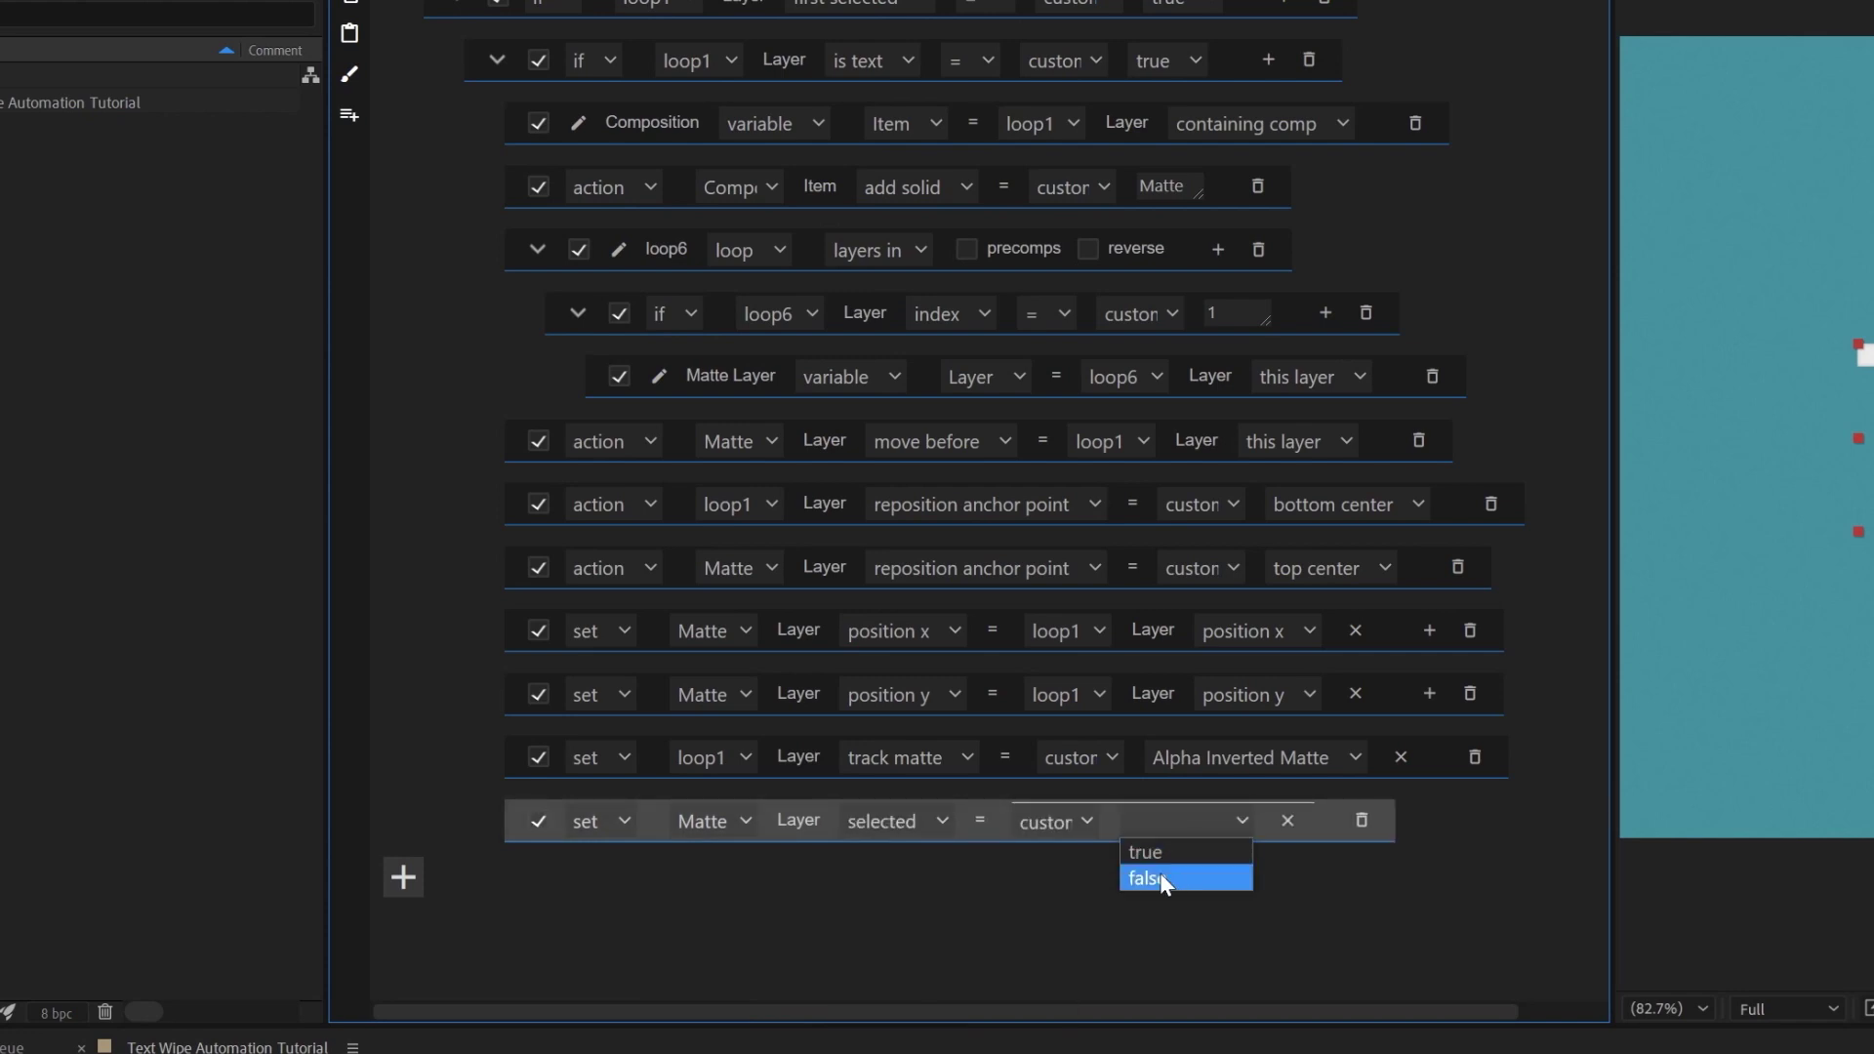
click(1162, 879)
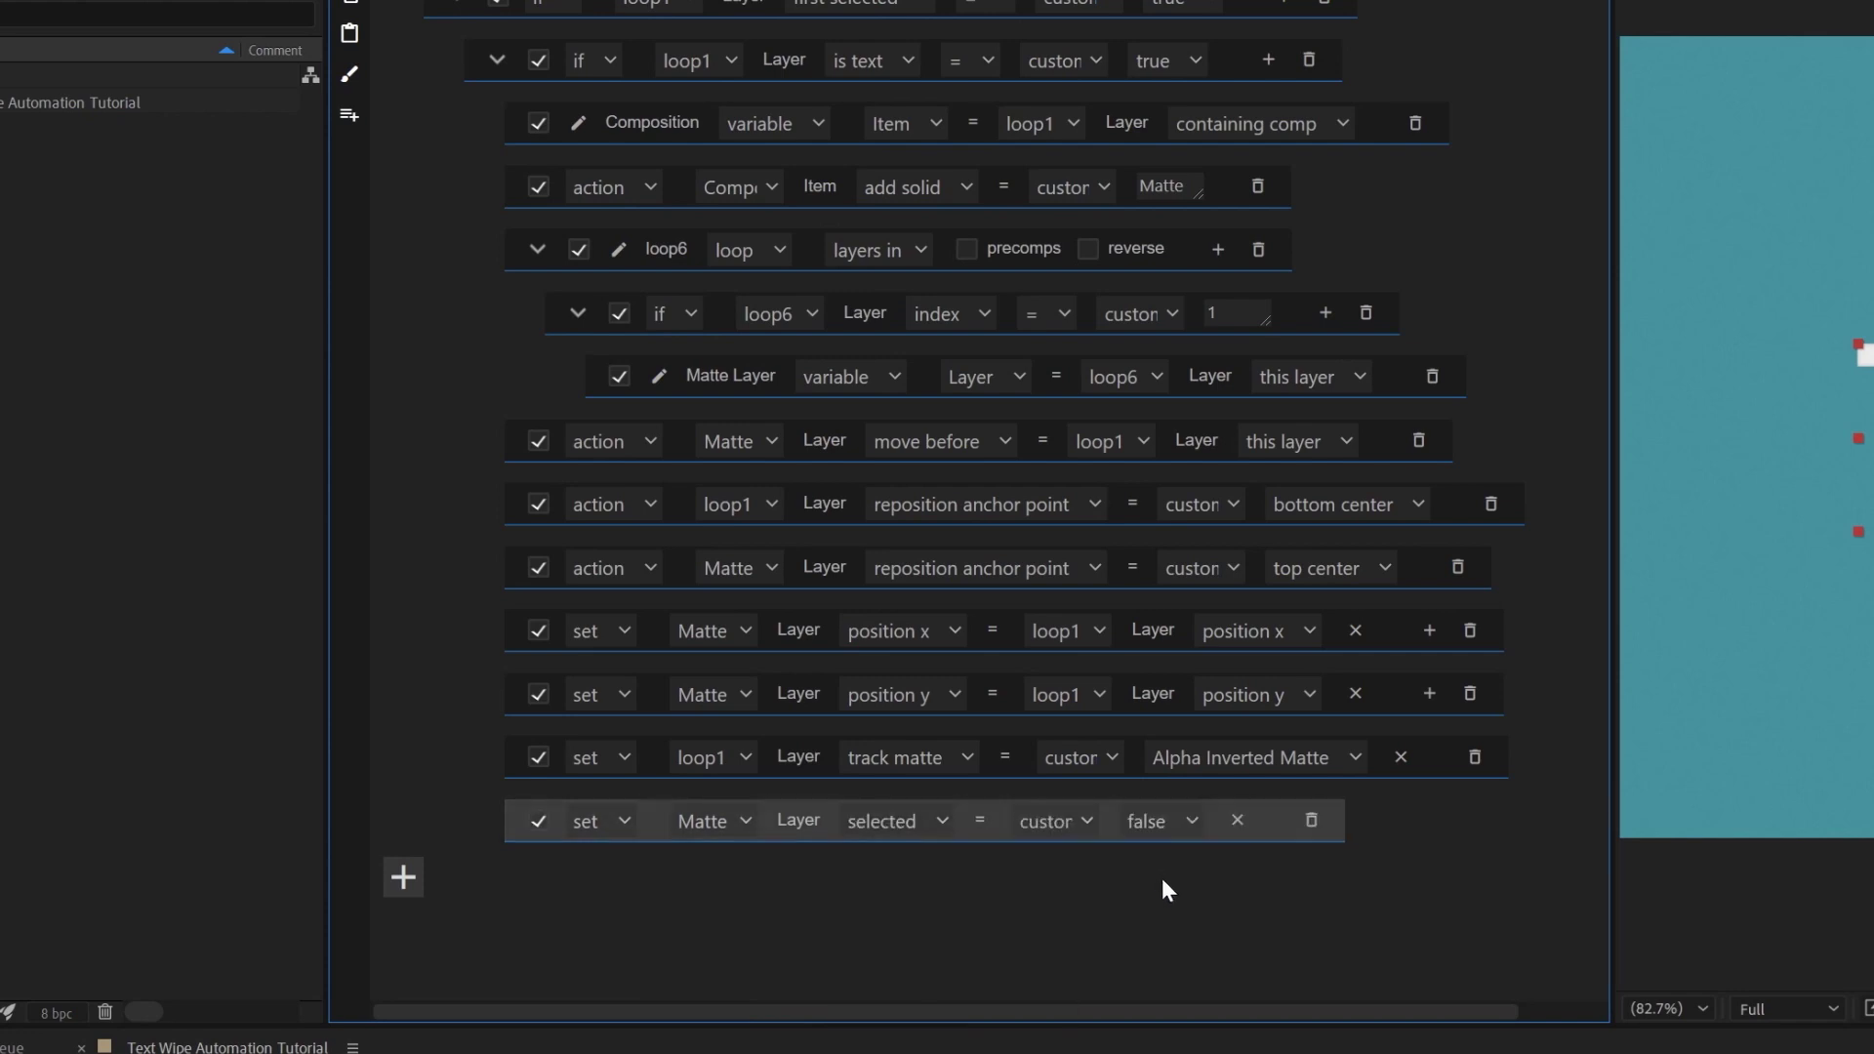
- Add a set line under the is text condition that sets loop1's selected property to true
click(1268, 61)
click(760, 884)
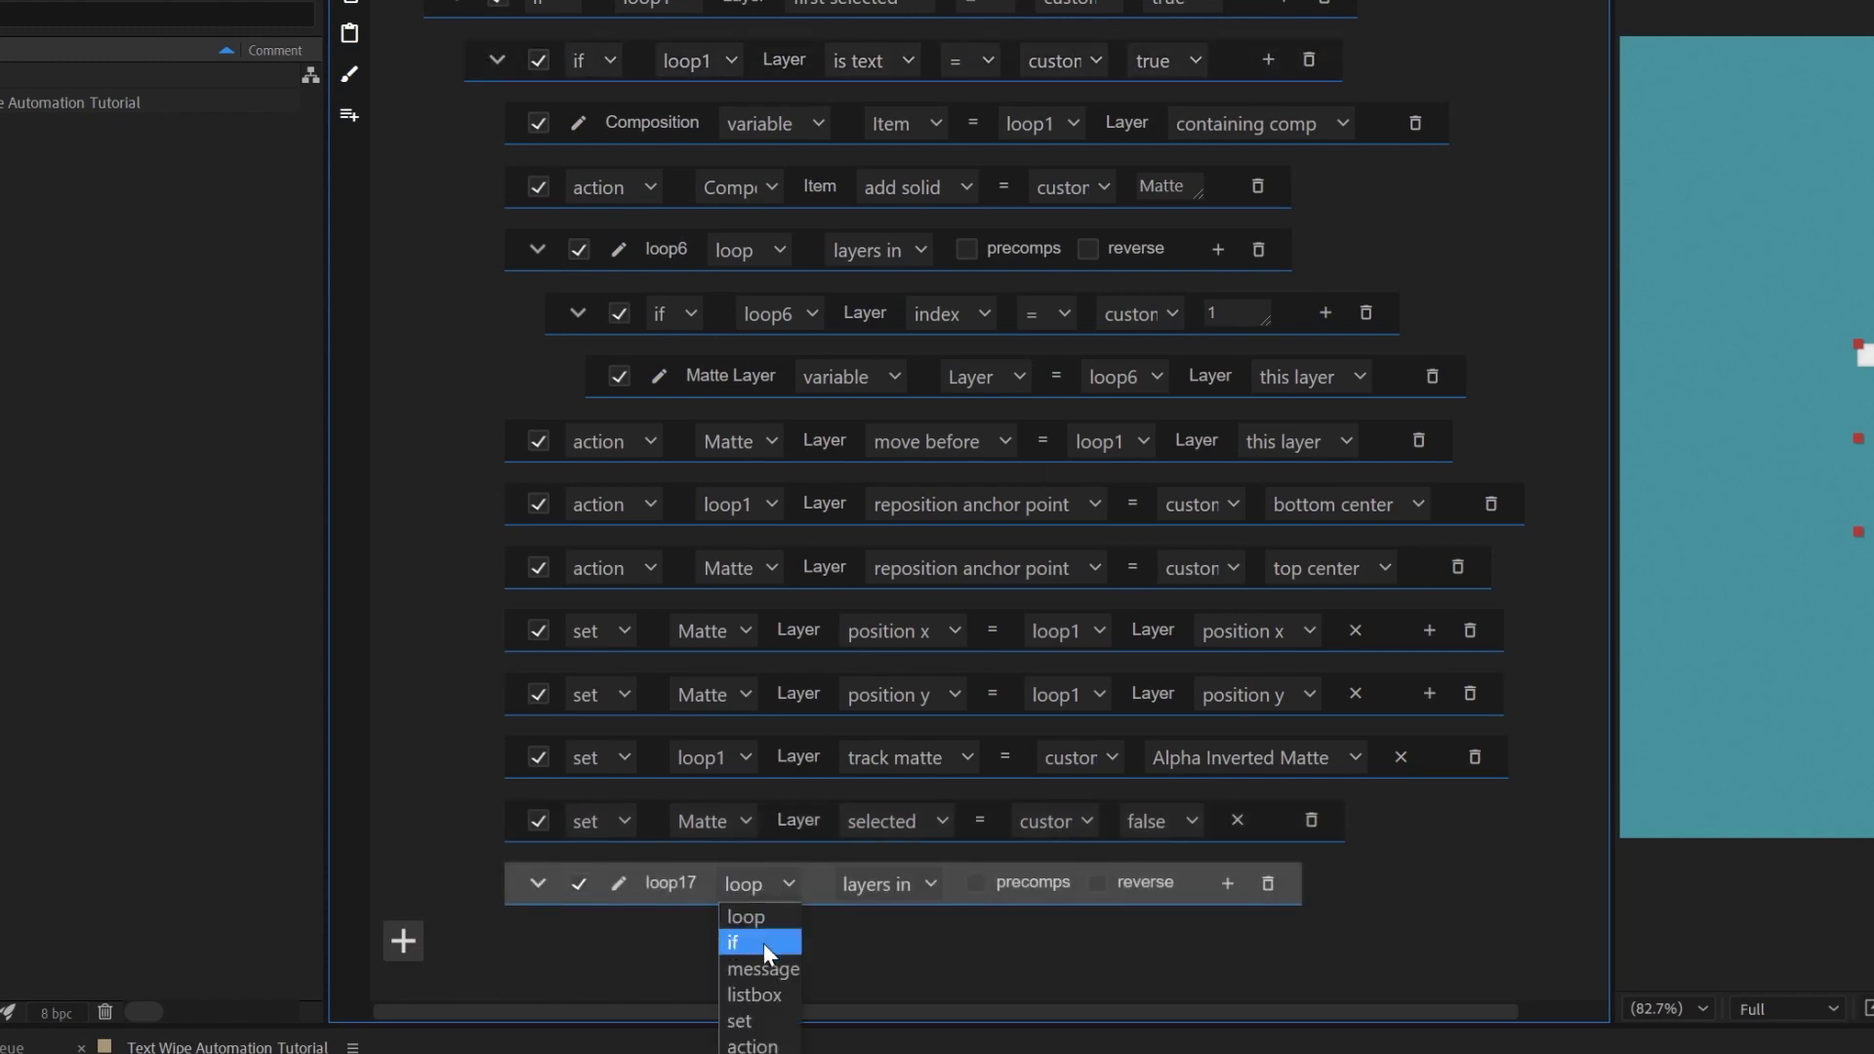
click(759, 1020)
click(738, 884)
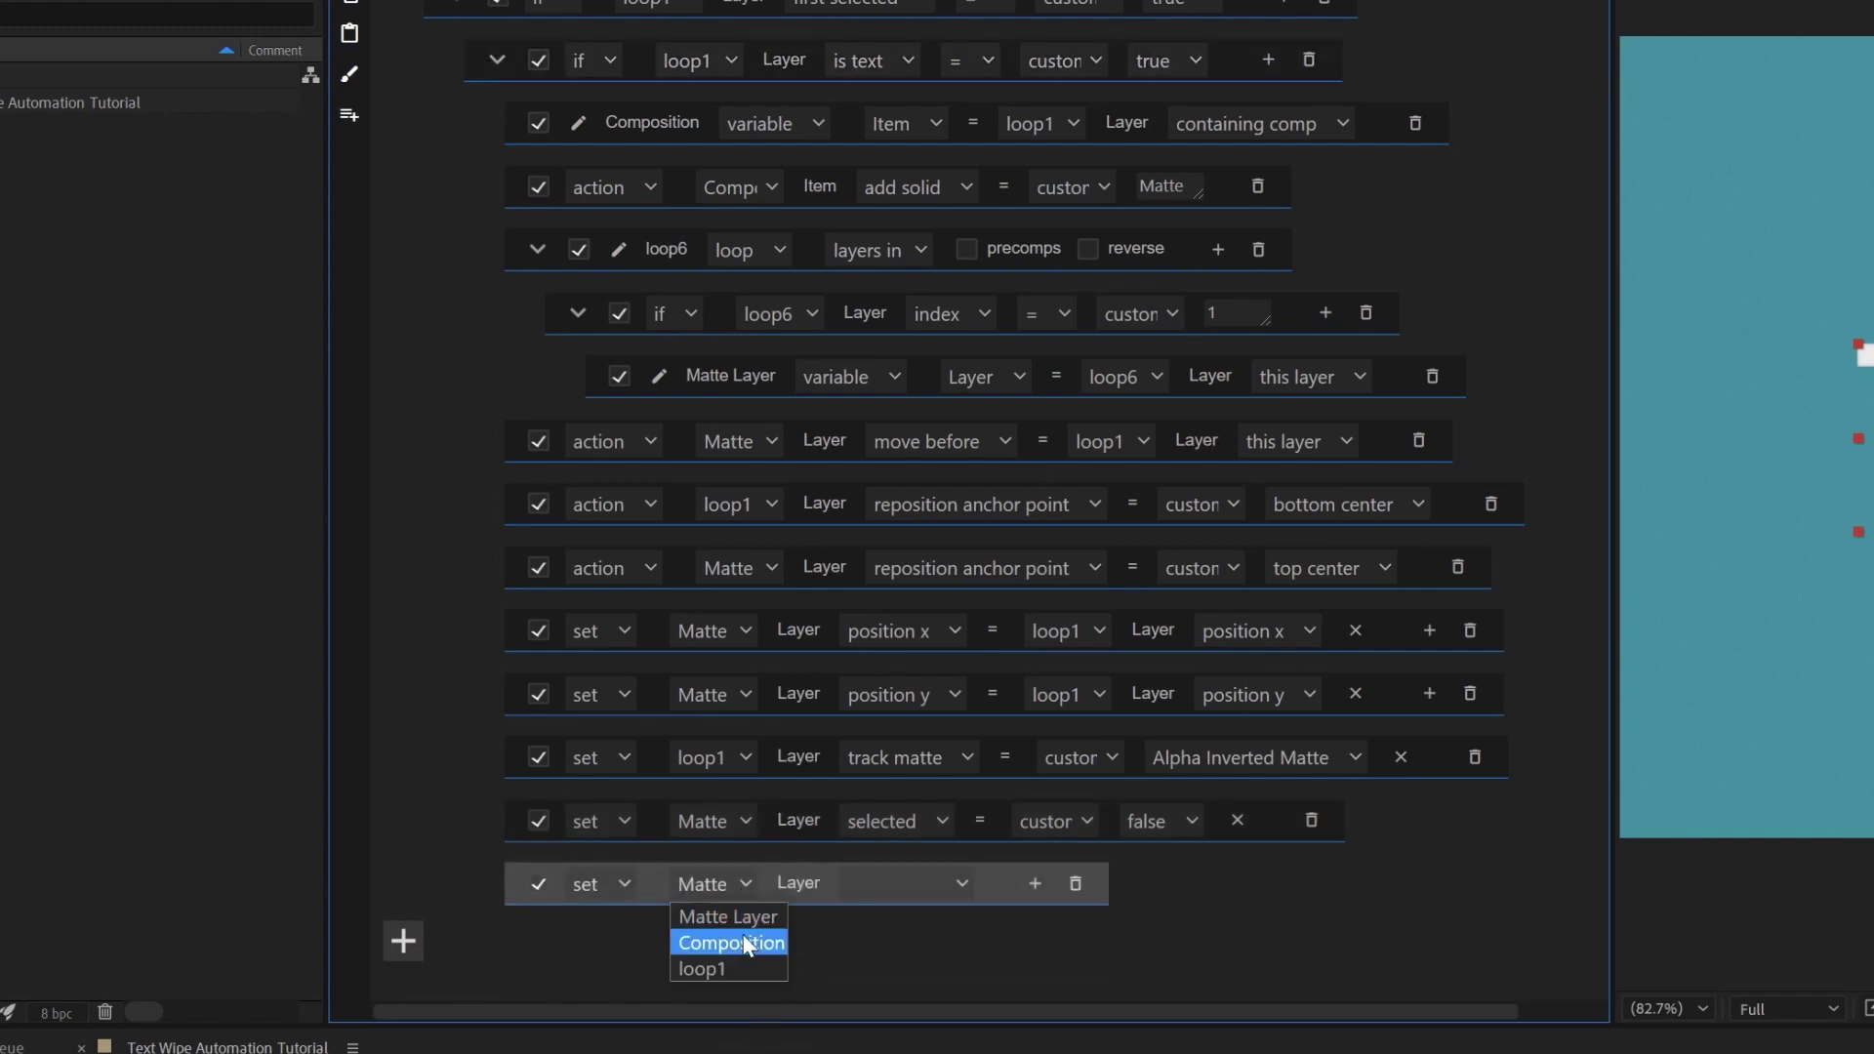
click(737, 962)
click(883, 886)
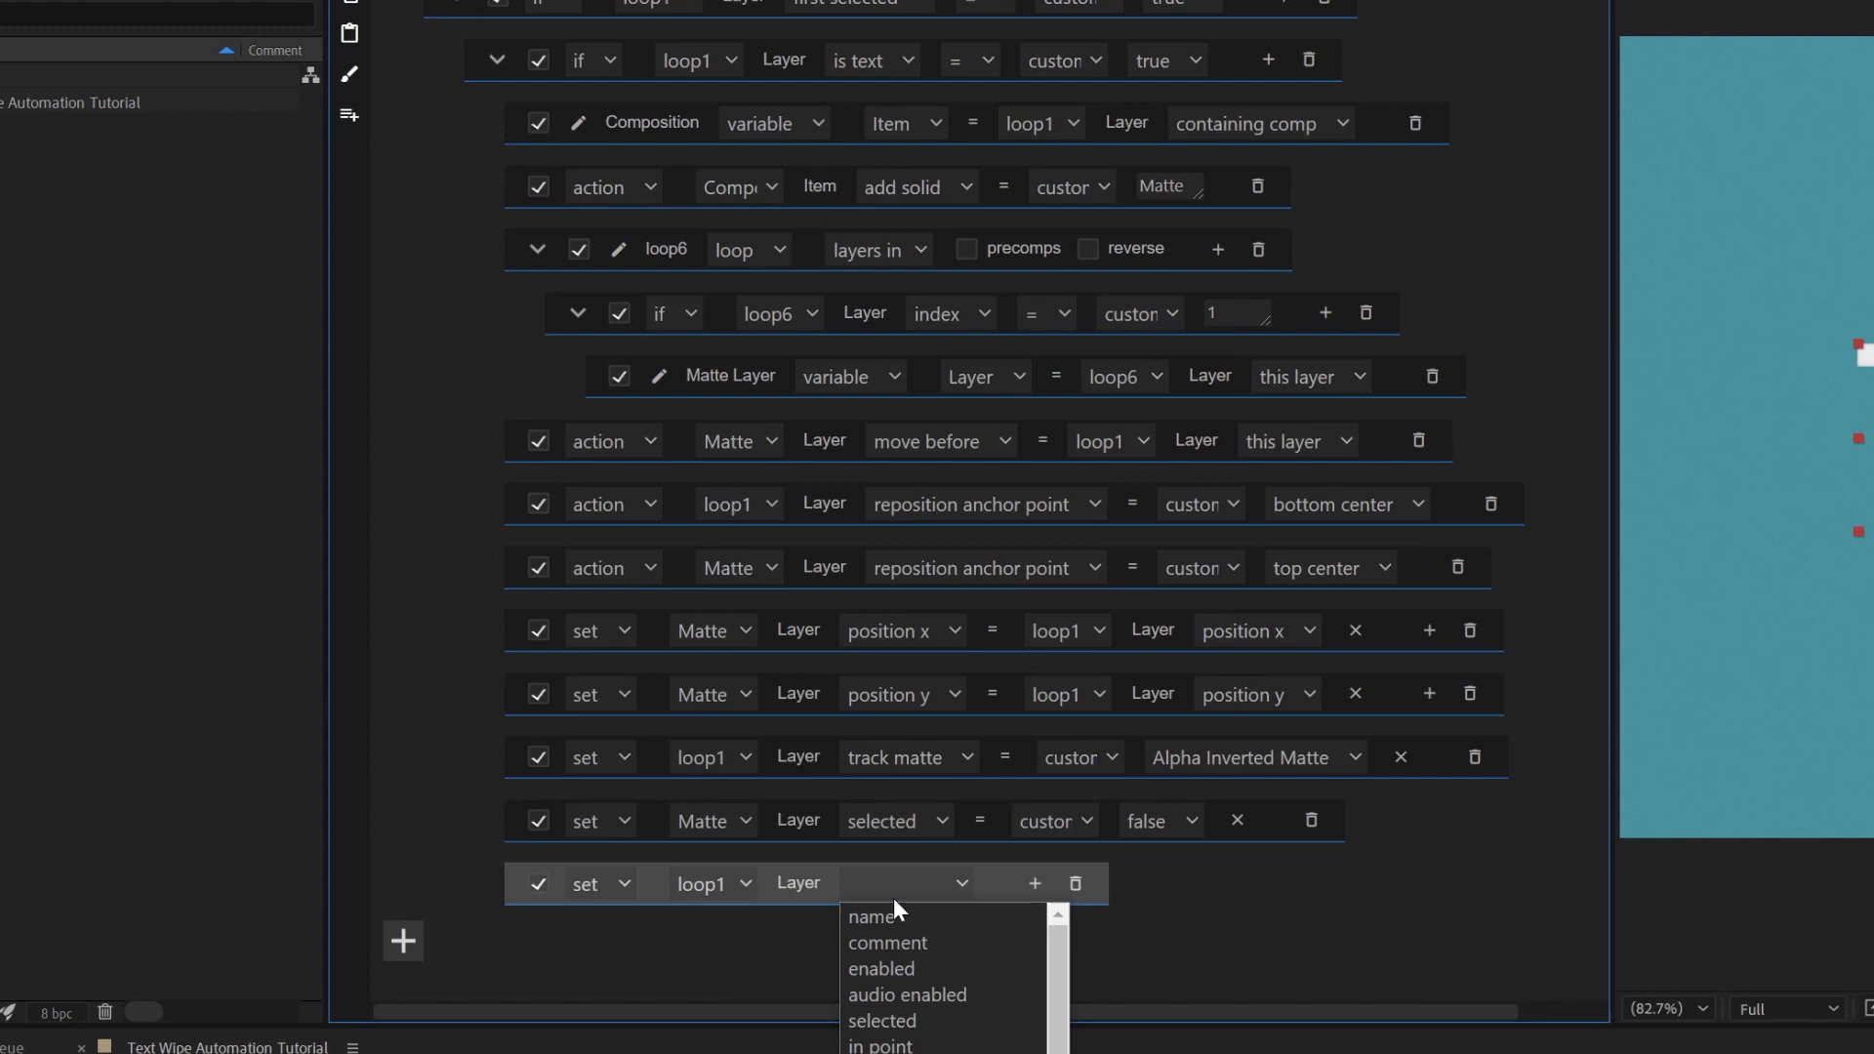
click(903, 1021)
click(1146, 881)
click(1144, 916)
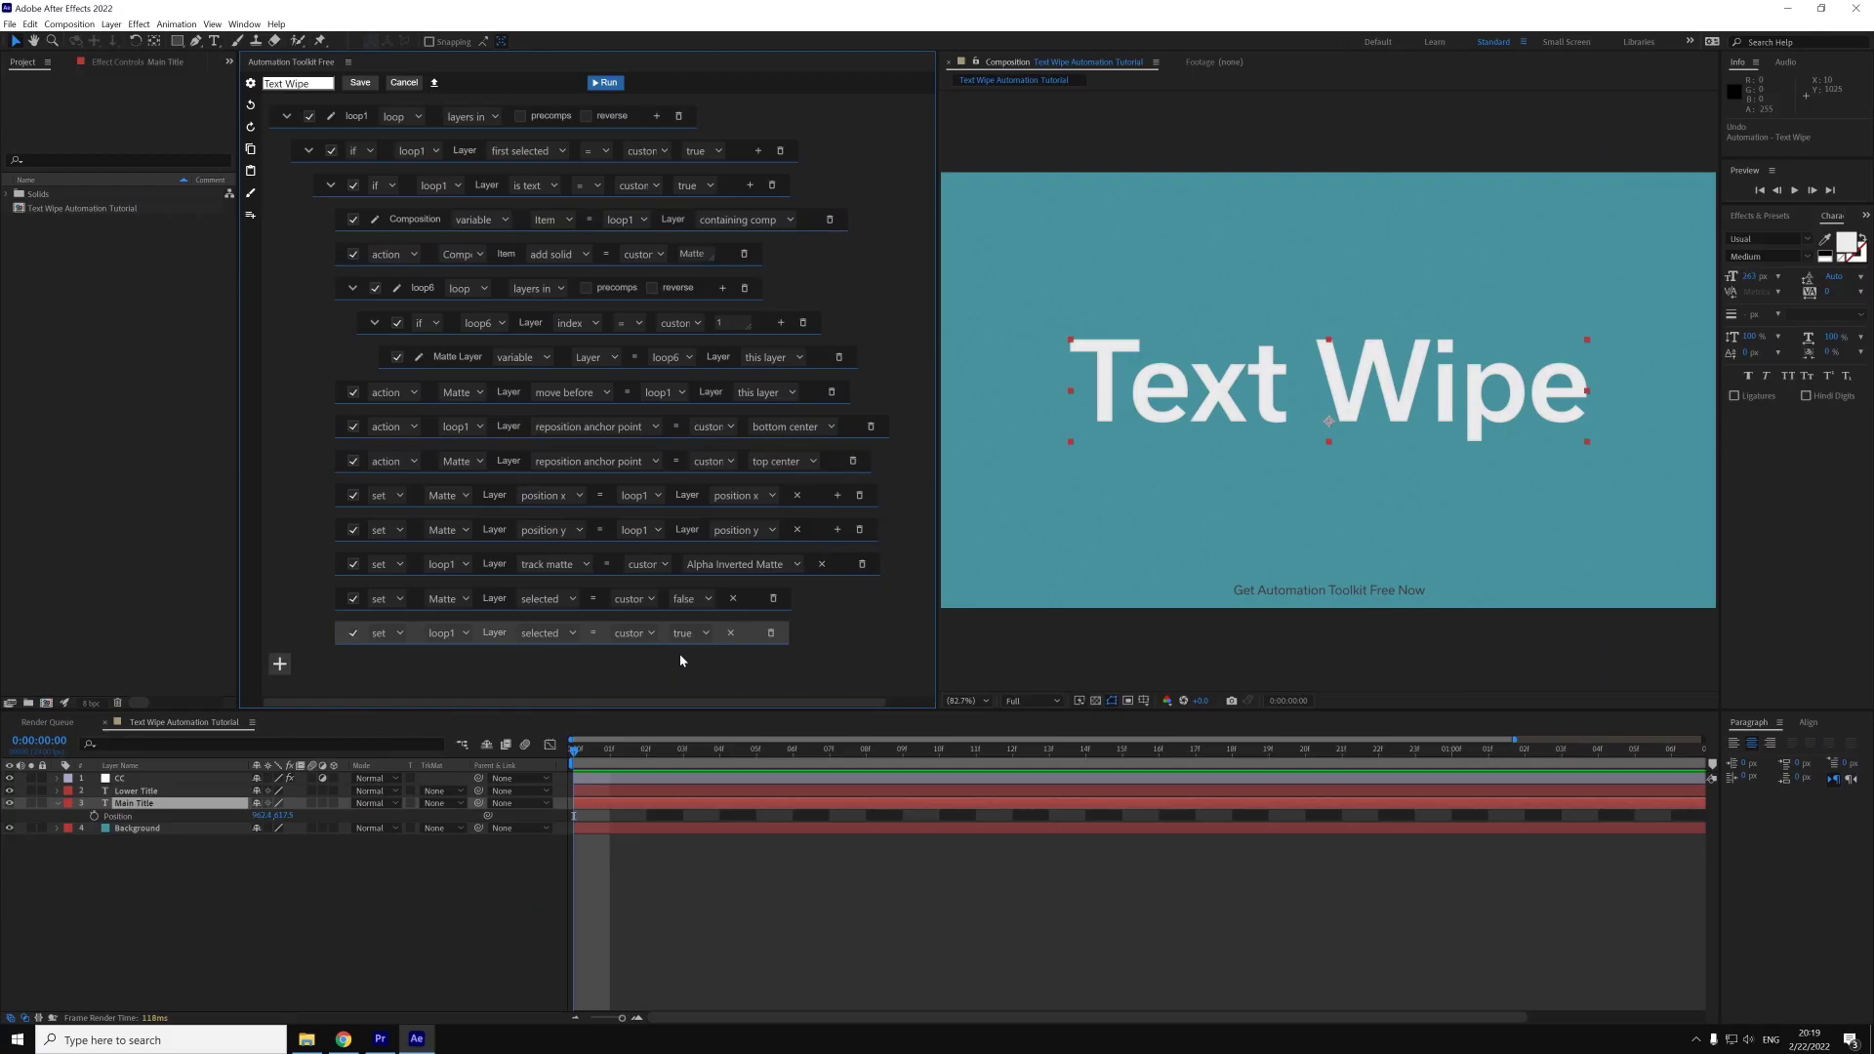
- Run the automation on Main Title and collapse that layer's properties in the timeline
click(604, 82)
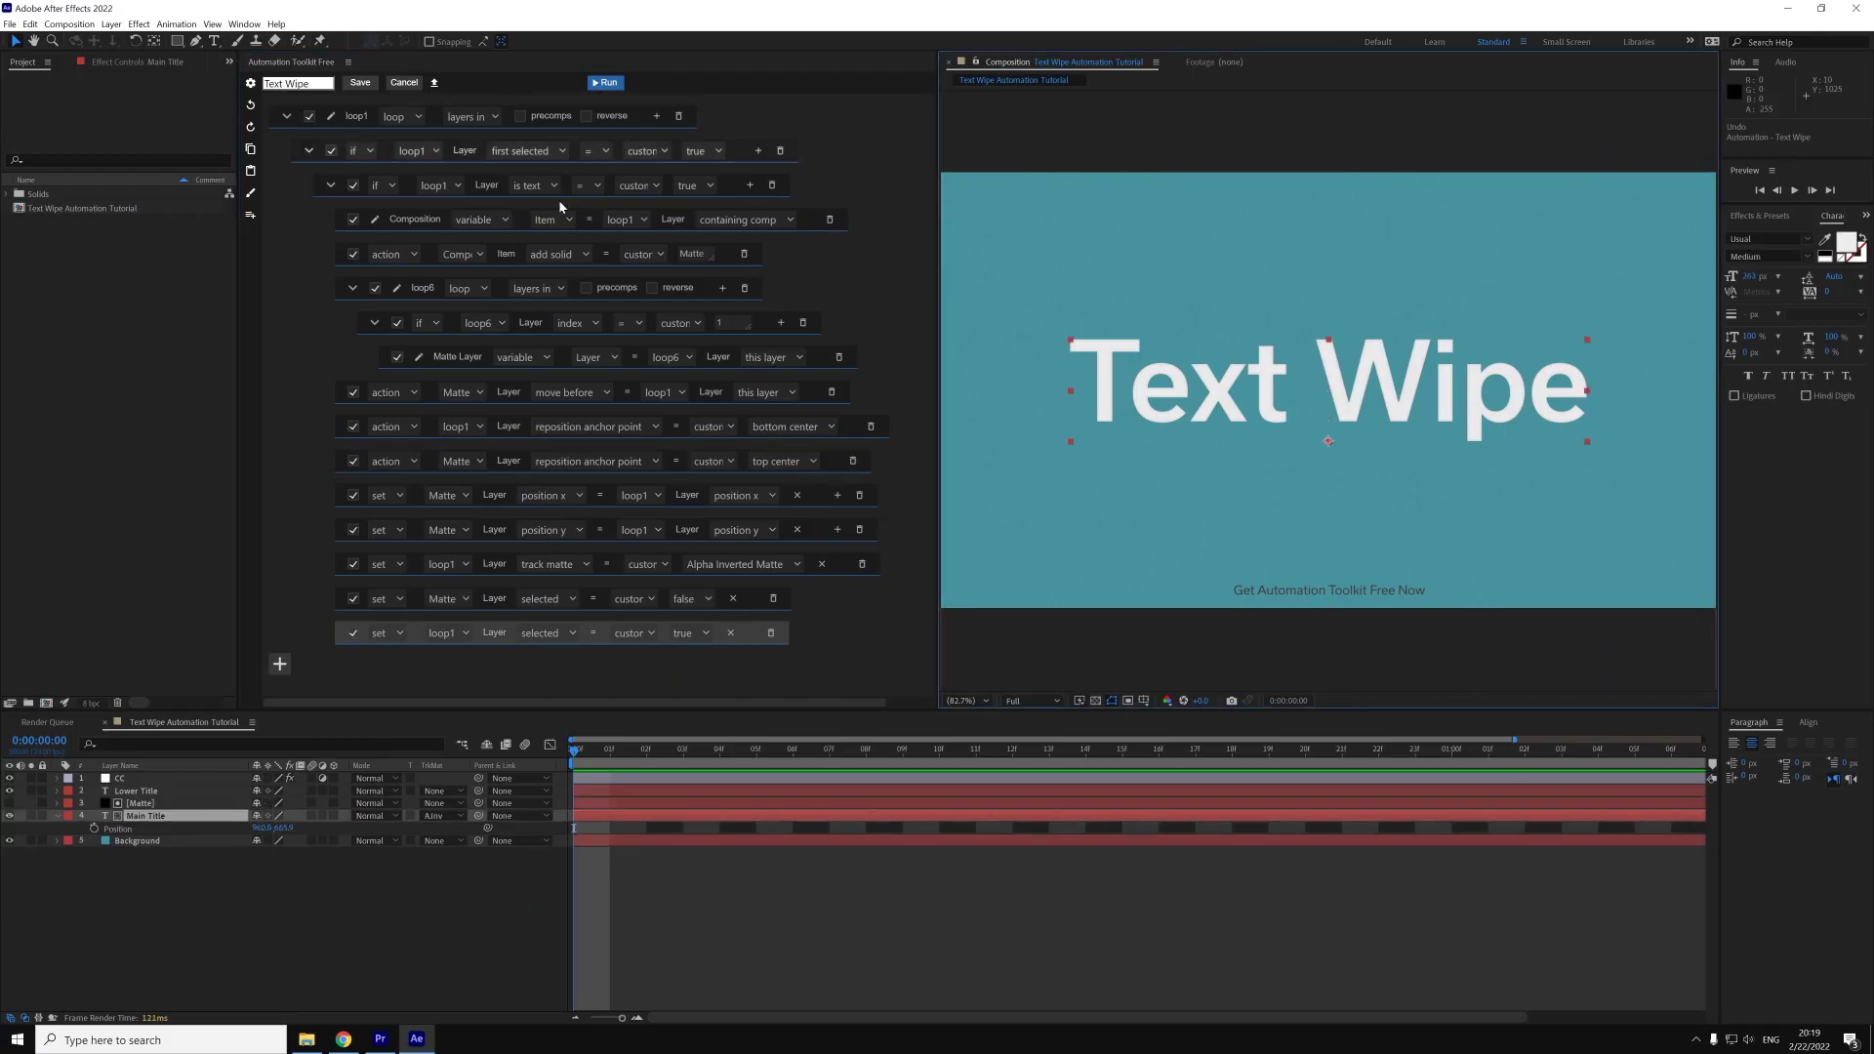
click(58, 816)
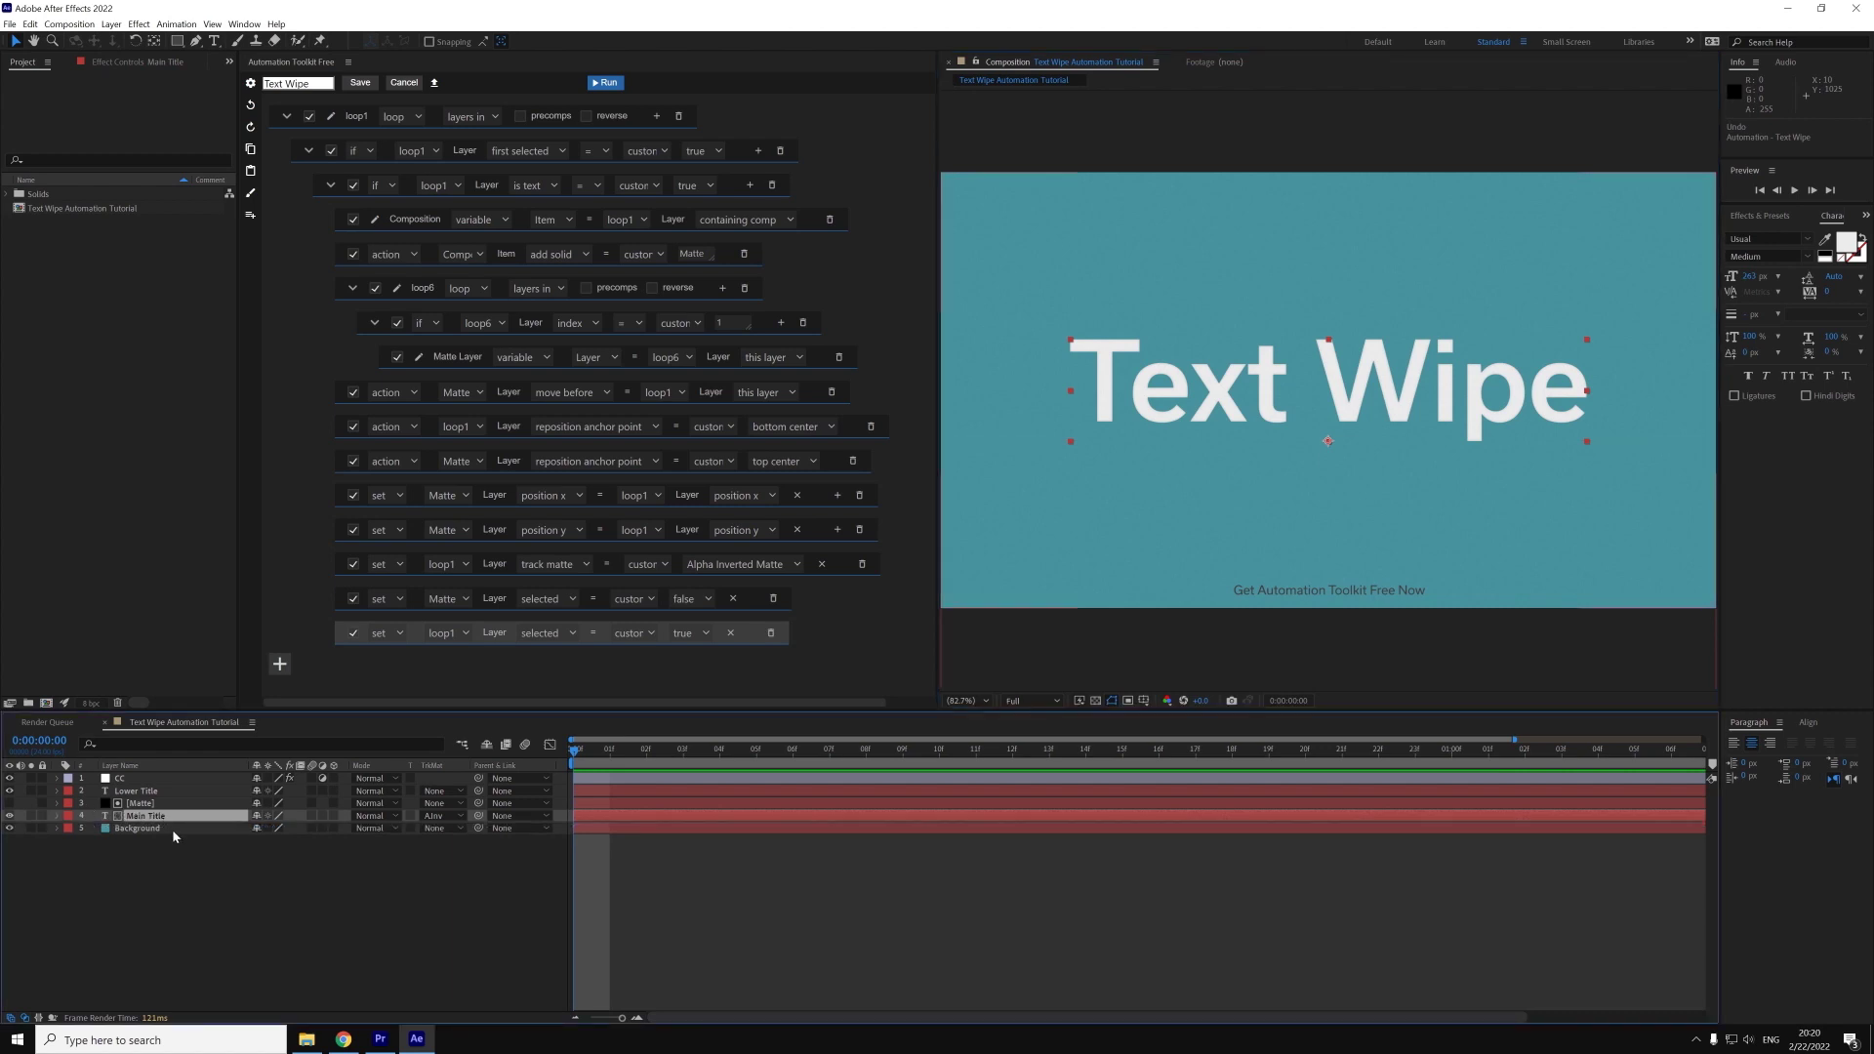
click(413, 665)
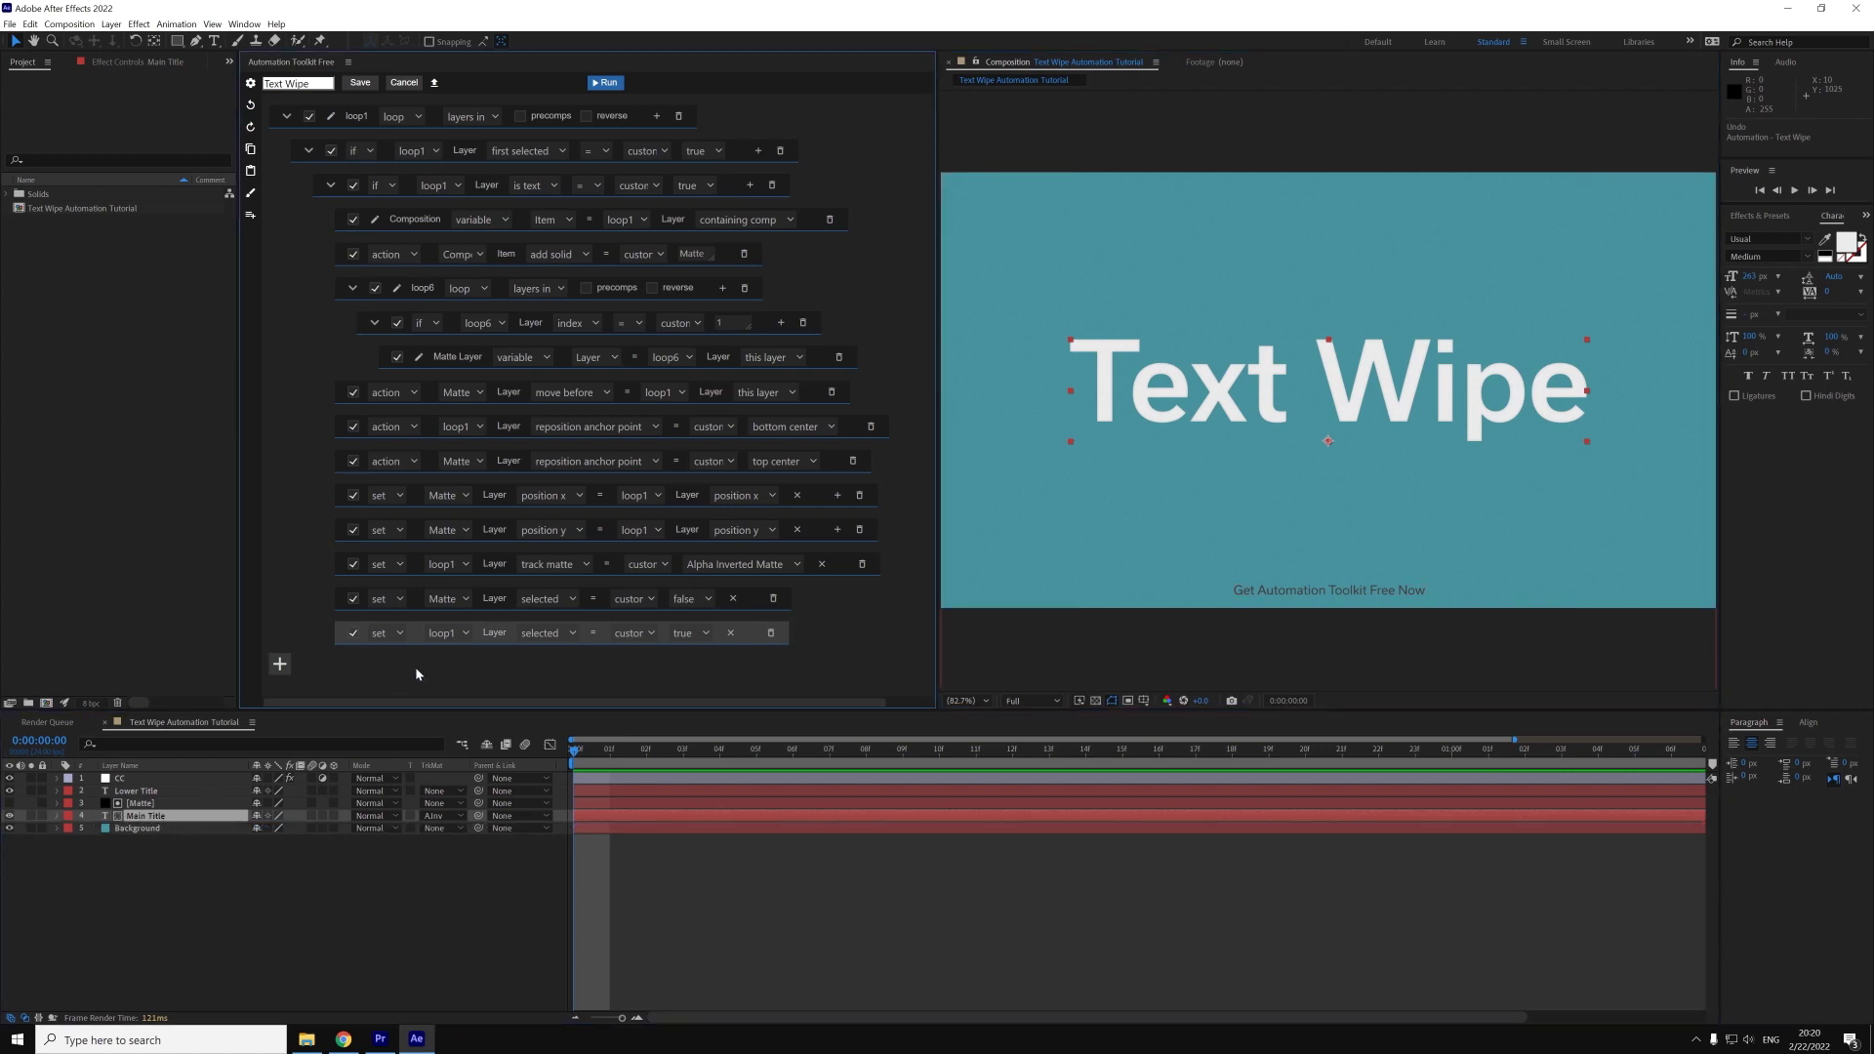